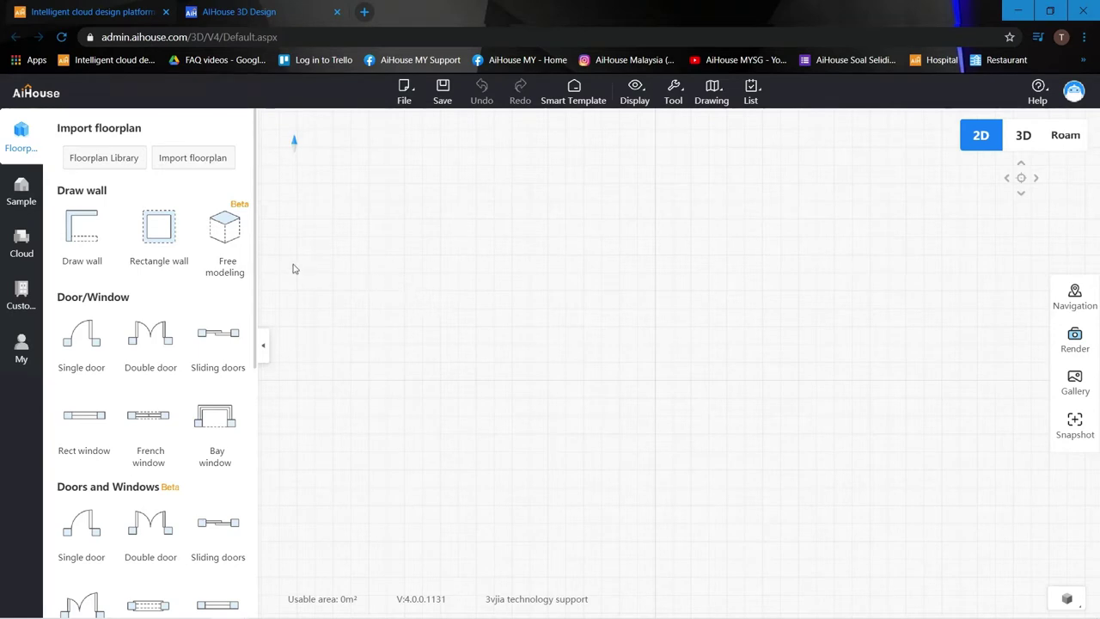
Step: Draw a rectangular room measuring 5000 by 5000 mm with the Rectangle wall tool
click(162, 230)
click(394, 243)
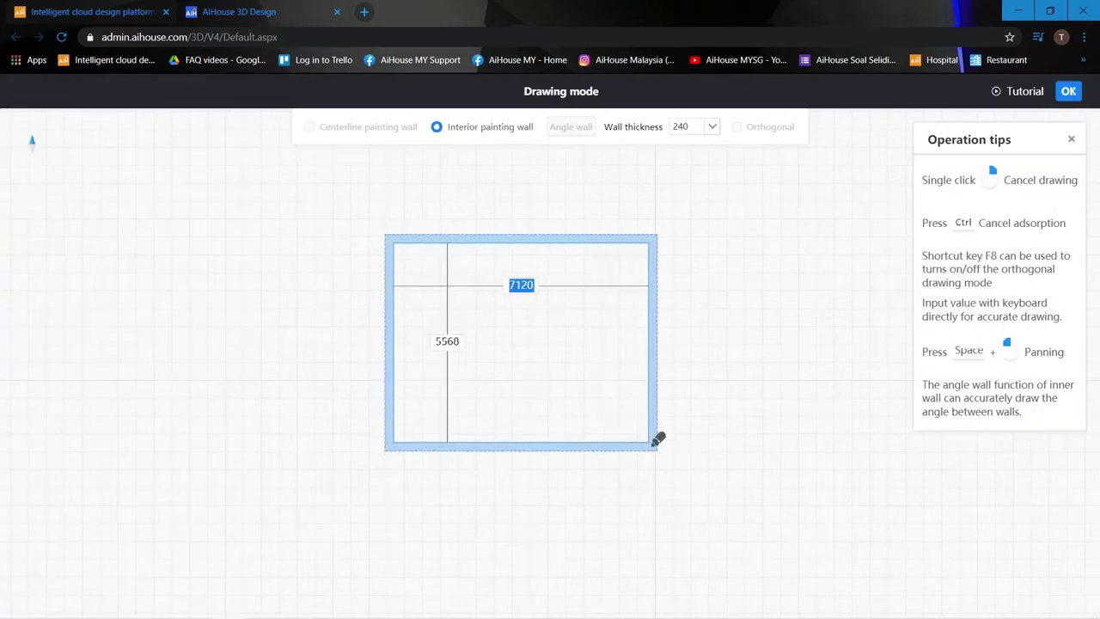
text(5000)
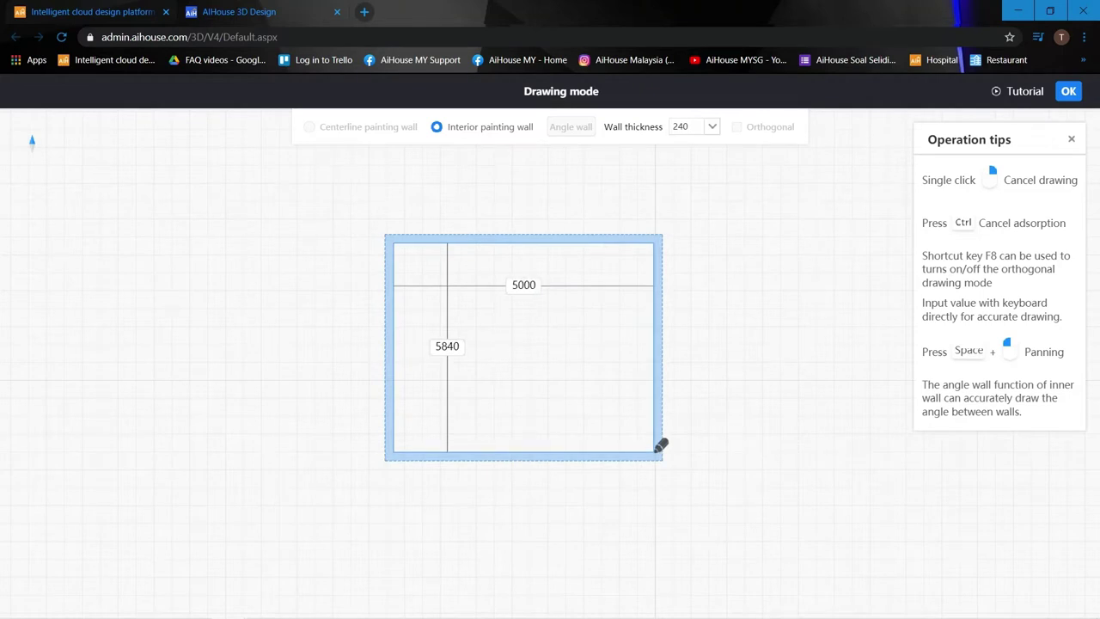
key(Tab)
text(5000)
key(Return)
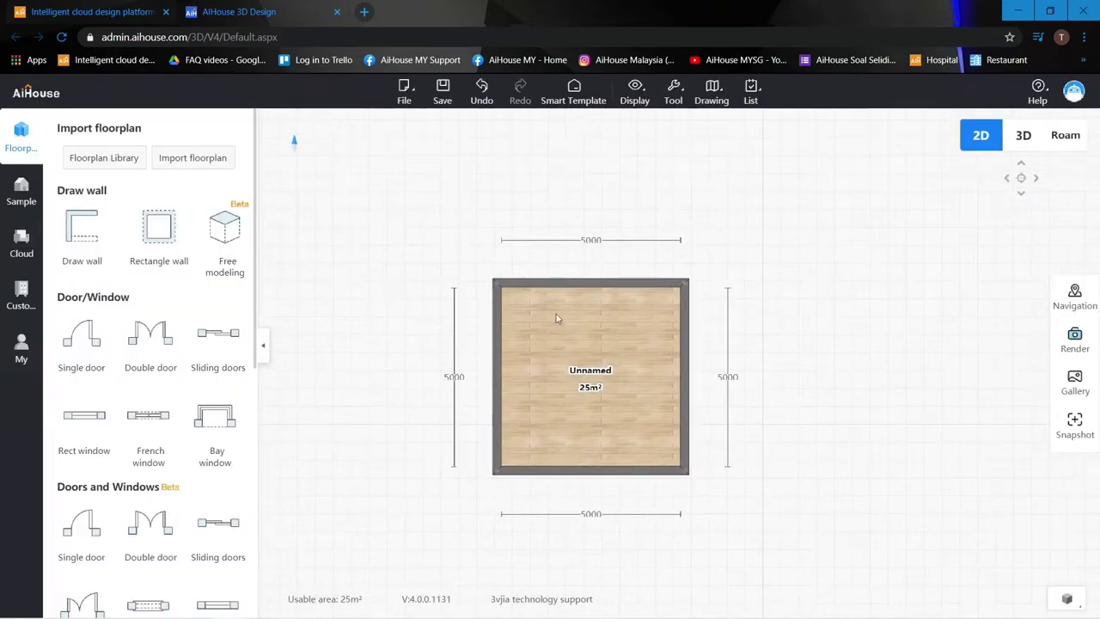
Step: Draw three walls enclosing a balcony strip along the room's upper side, extending 1500 mm out across its full width
click(86, 232)
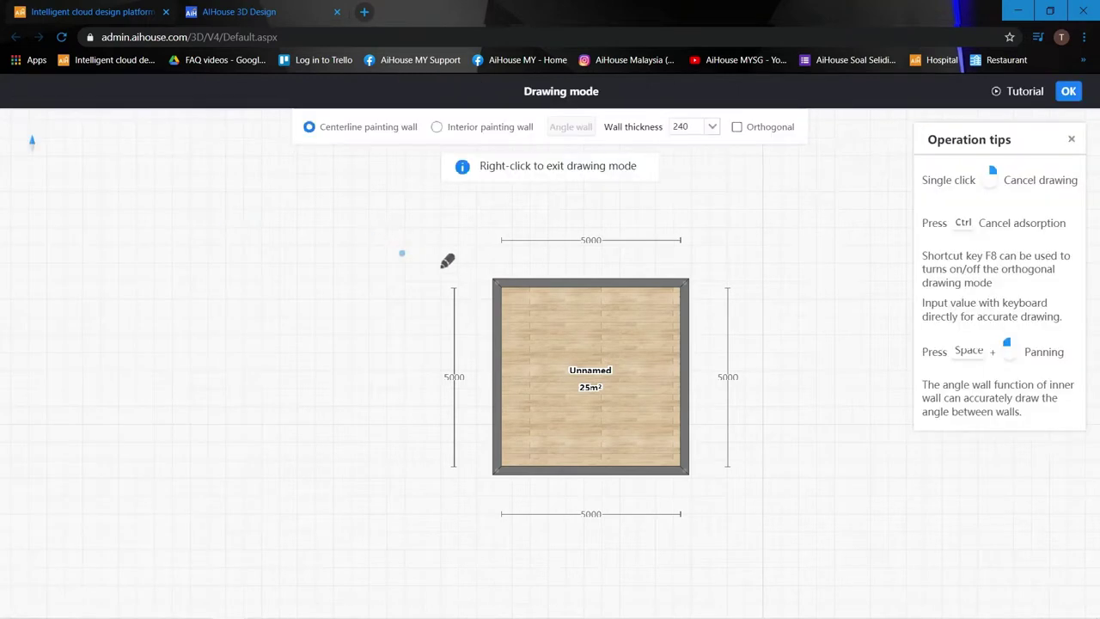
click(502, 276)
text(1500)
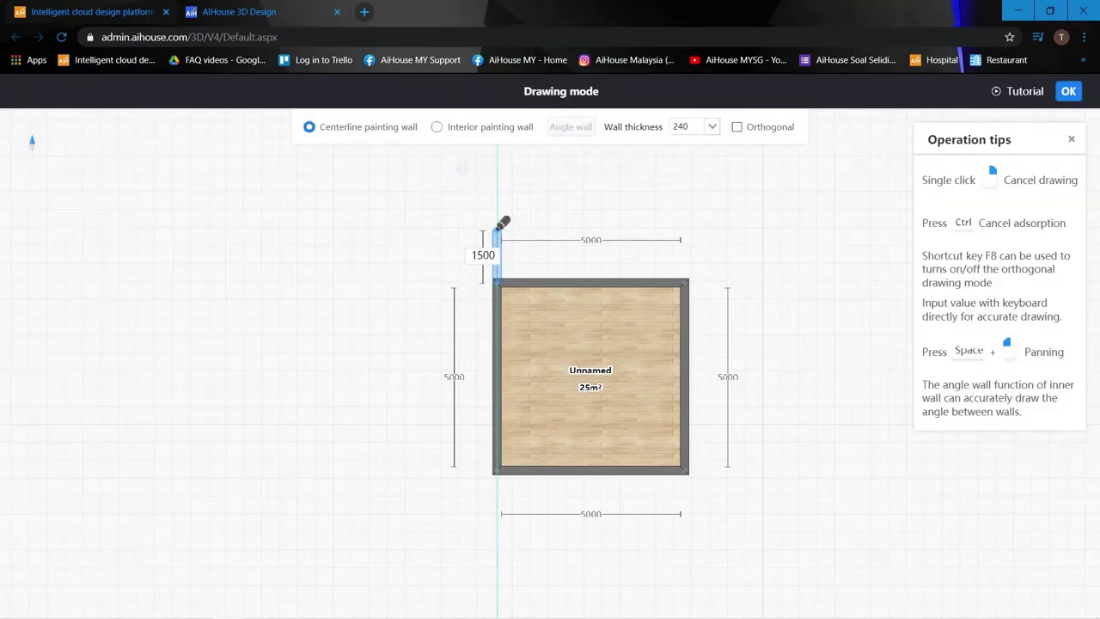
key(Return)
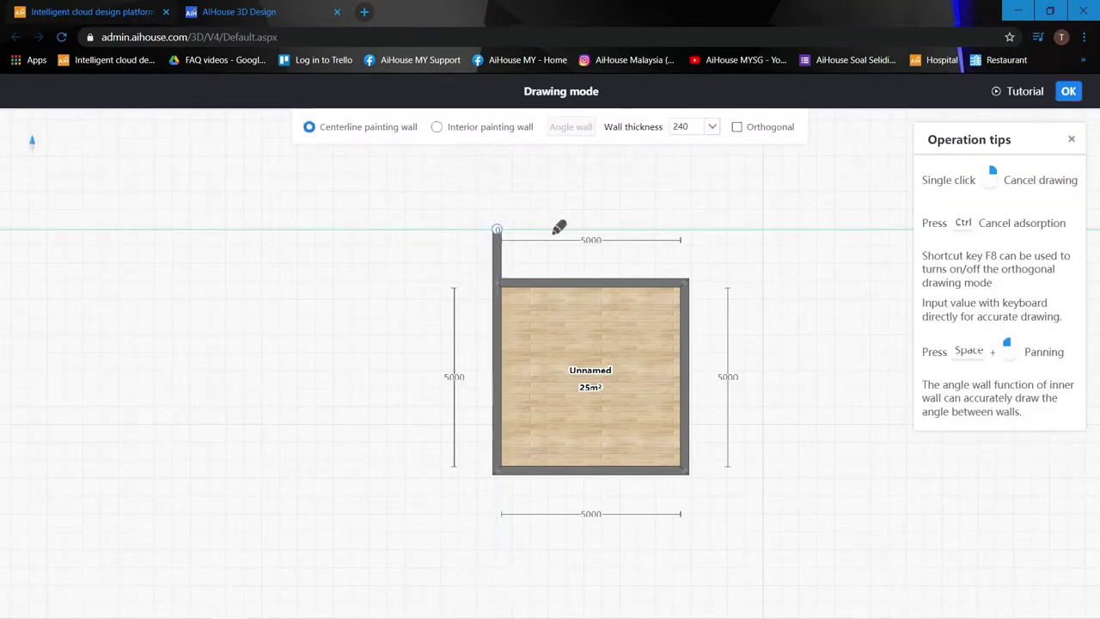
click(686, 229)
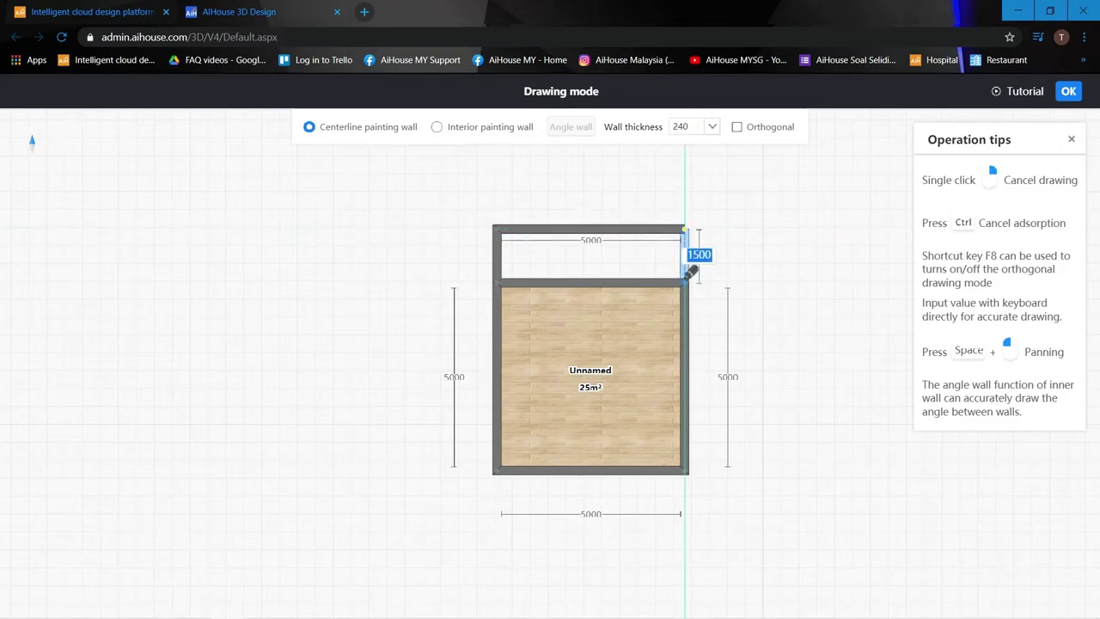
click(686, 281)
right_click(624, 206)
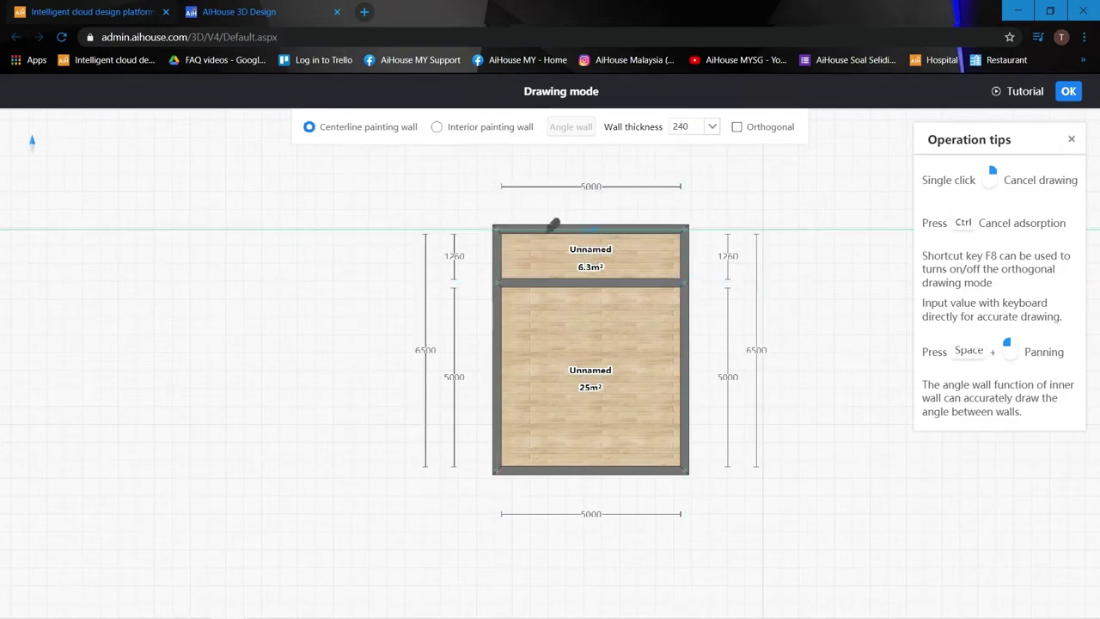
right_click(558, 194)
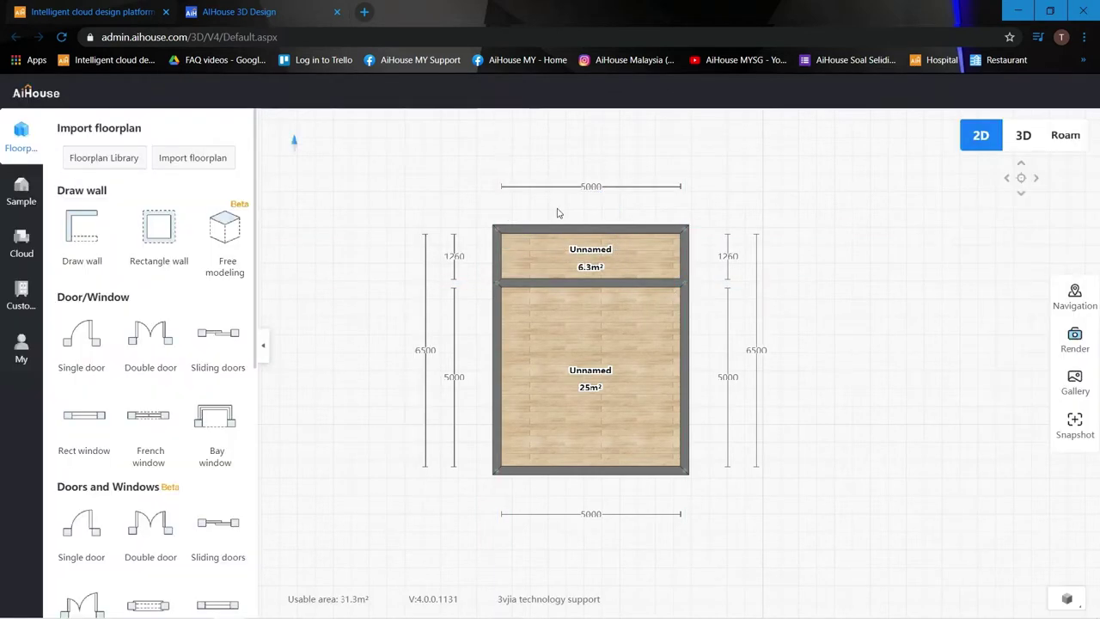
Step: Make the balcony's left wall a half wall with a height of 900 mm
click(499, 256)
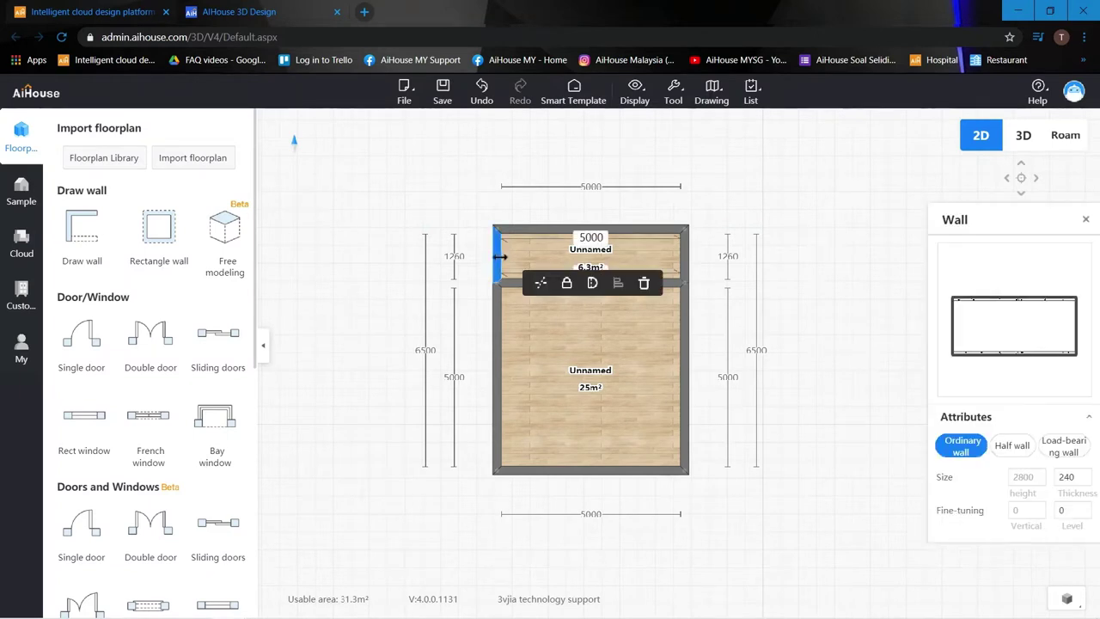
click(1012, 445)
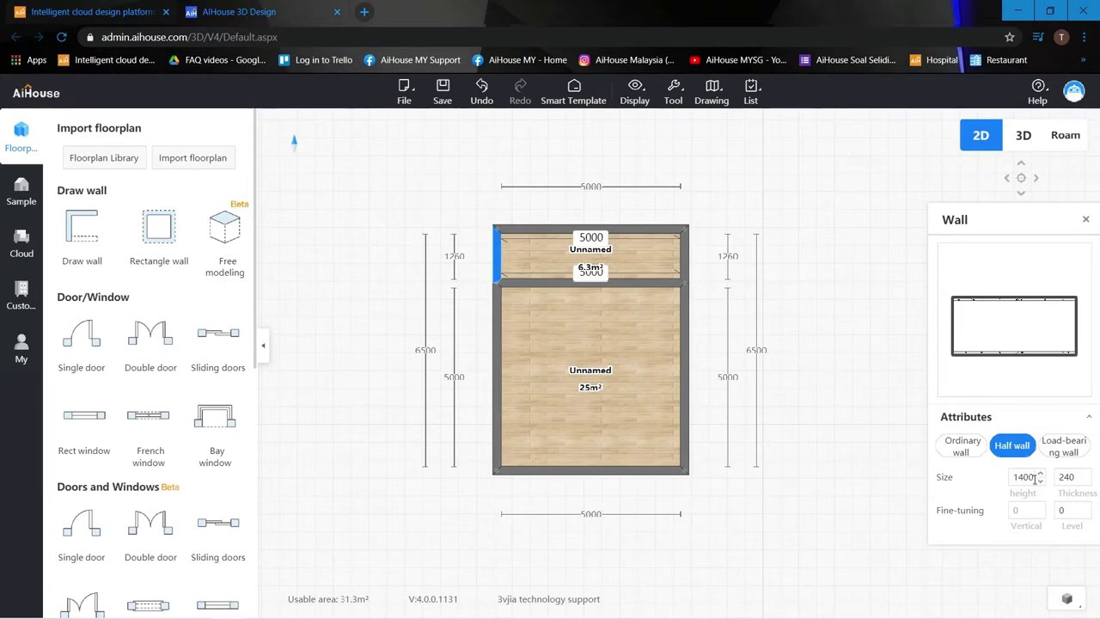
drag(1034, 477, 1011, 478)
text(900)
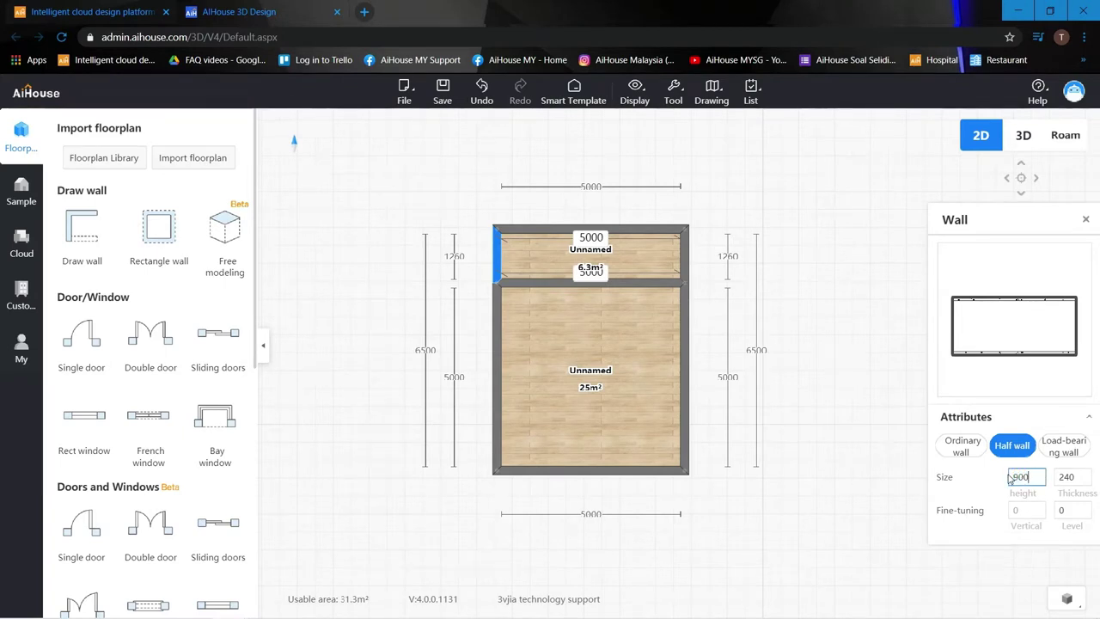
key(Return)
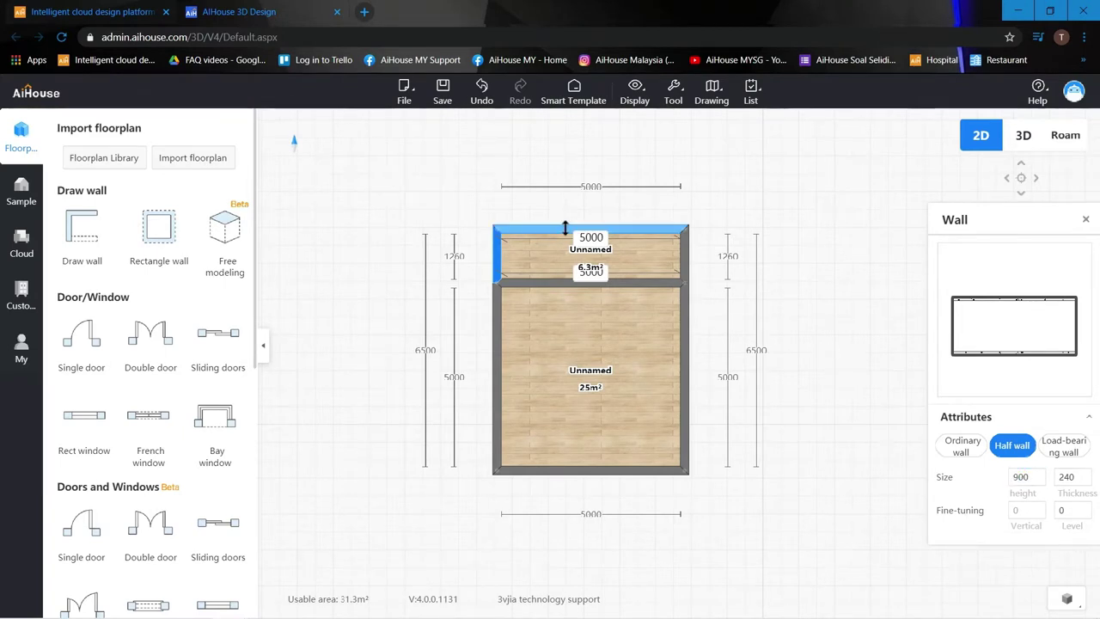
Step: Make the balcony's long outer wall a half wall with a height of 900 mm
click(564, 229)
click(1014, 447)
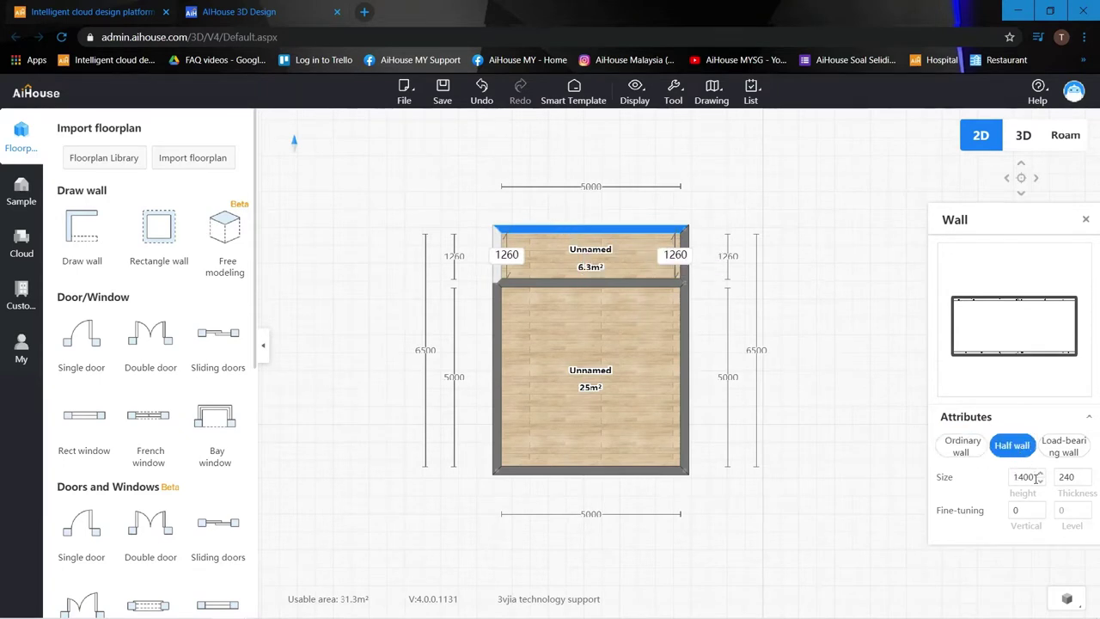
drag(1035, 478, 996, 479)
text(900)
key(Return)
Step: Make the balcony's right wall a half wall with a height of 900 mm
click(685, 271)
click(1023, 454)
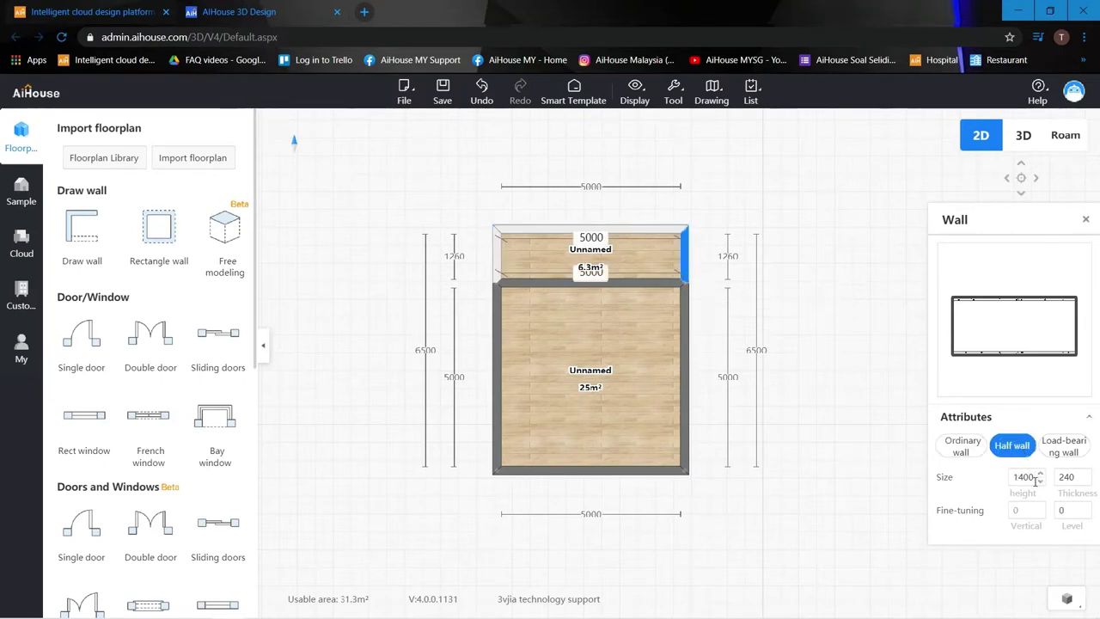
drag(1035, 480, 992, 484)
text(900)
key(Return)
click(789, 243)
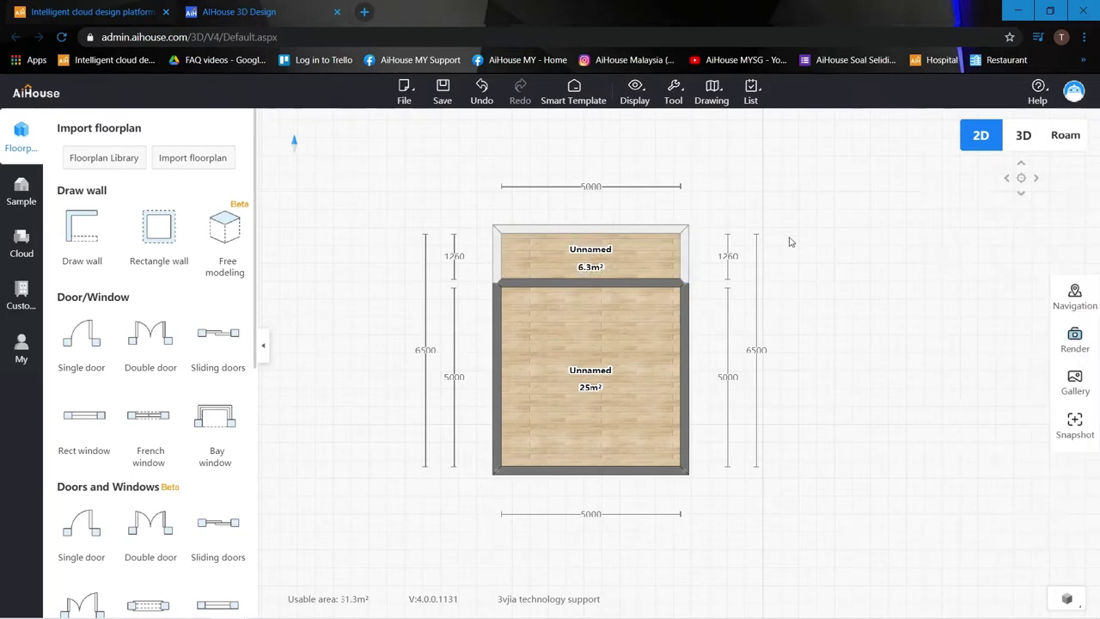
Step: Switch to the Roam view inside the main room and hide the cornice and skirting
click(1066, 136)
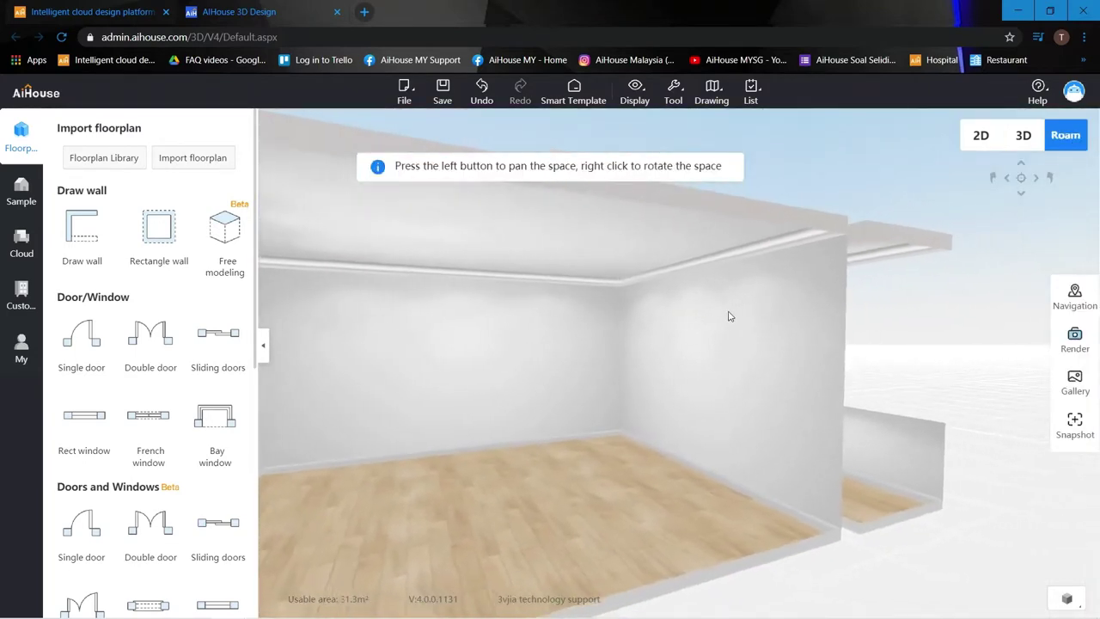
right_drag(737, 317, 647, 332)
key(d)
key(w)
click(635, 90)
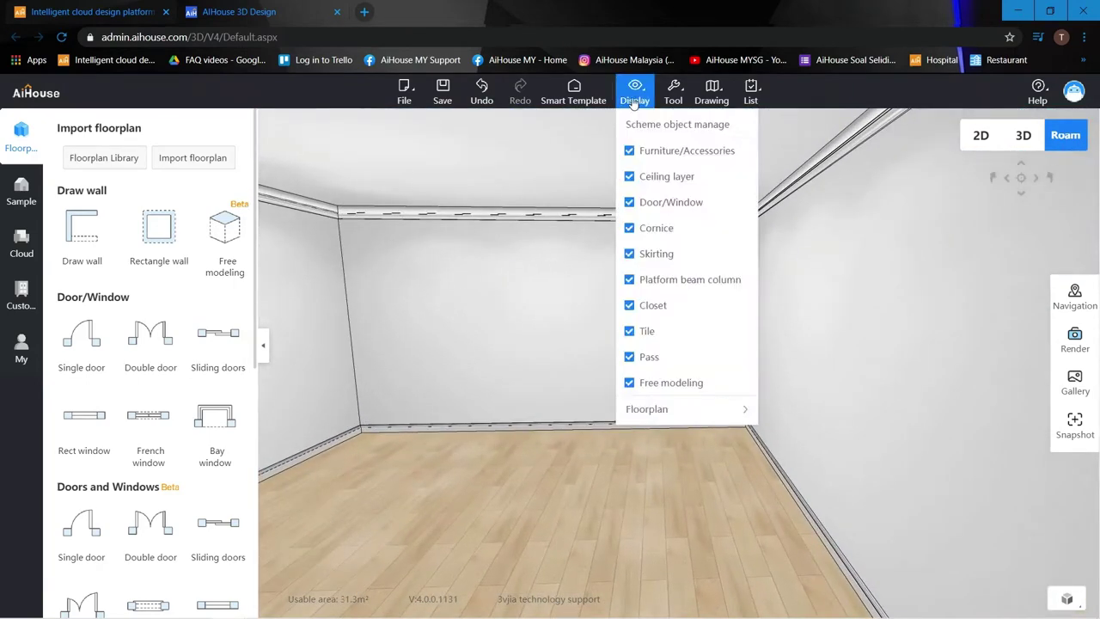
click(651, 230)
click(653, 256)
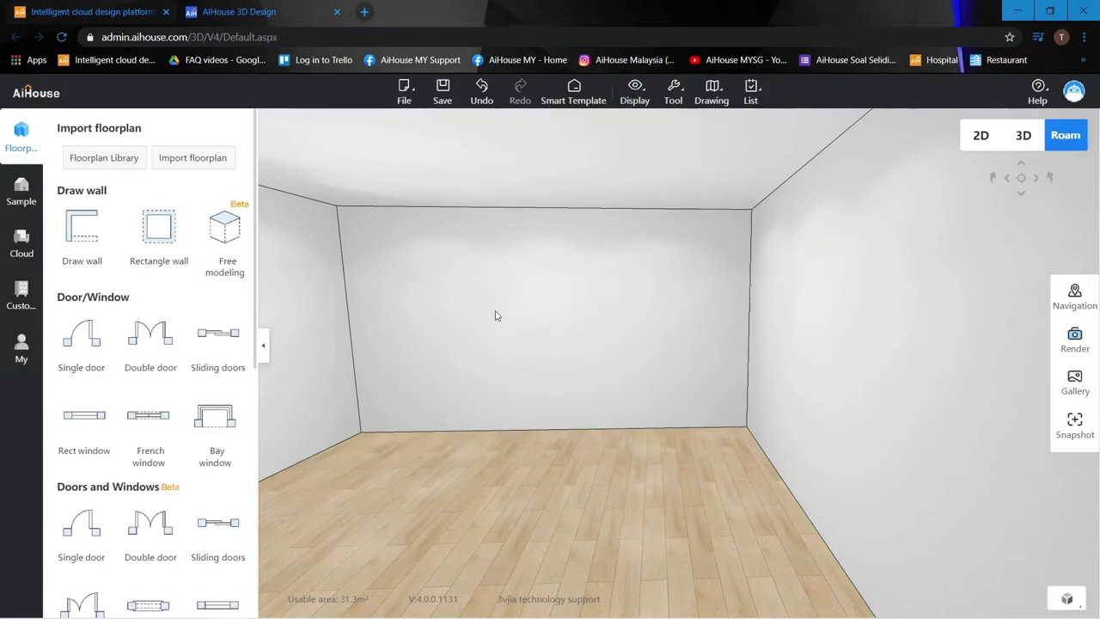
click(540, 308)
key(a)
key(s)
key(d)
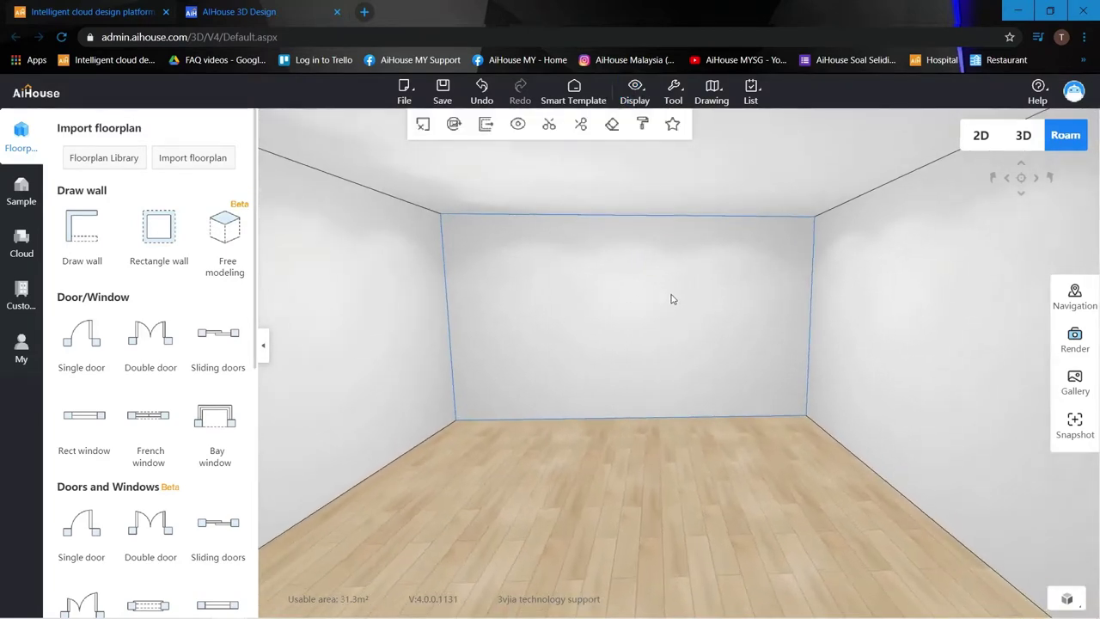
key(w)
Step: Place a single door in the main room's lower wall near its left end in the 2D plan and shift it slightly right
click(981, 137)
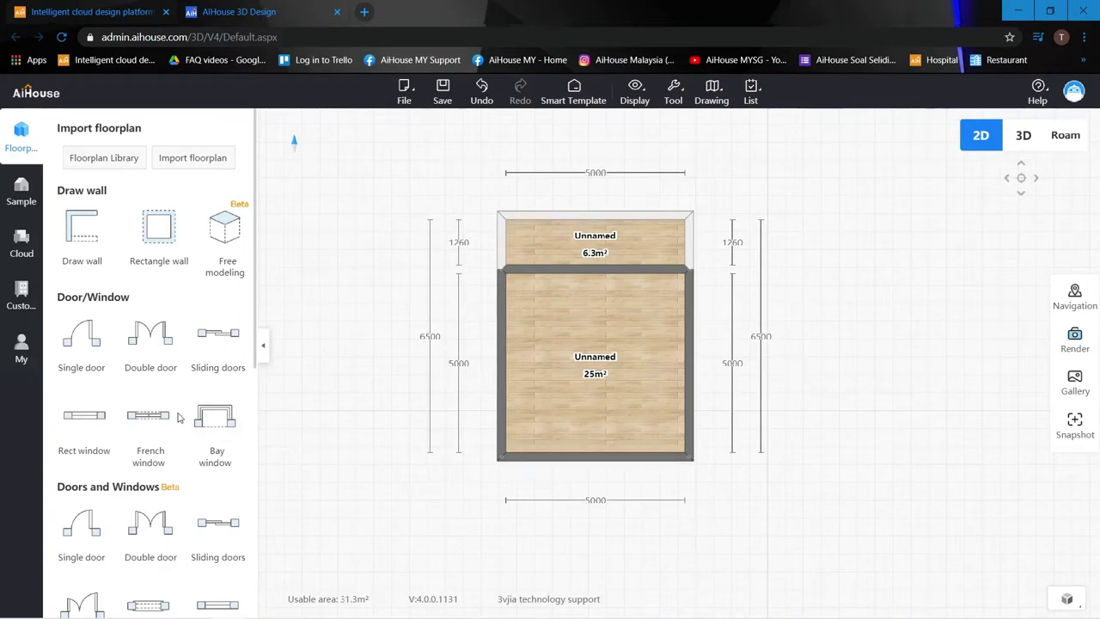
click(82, 337)
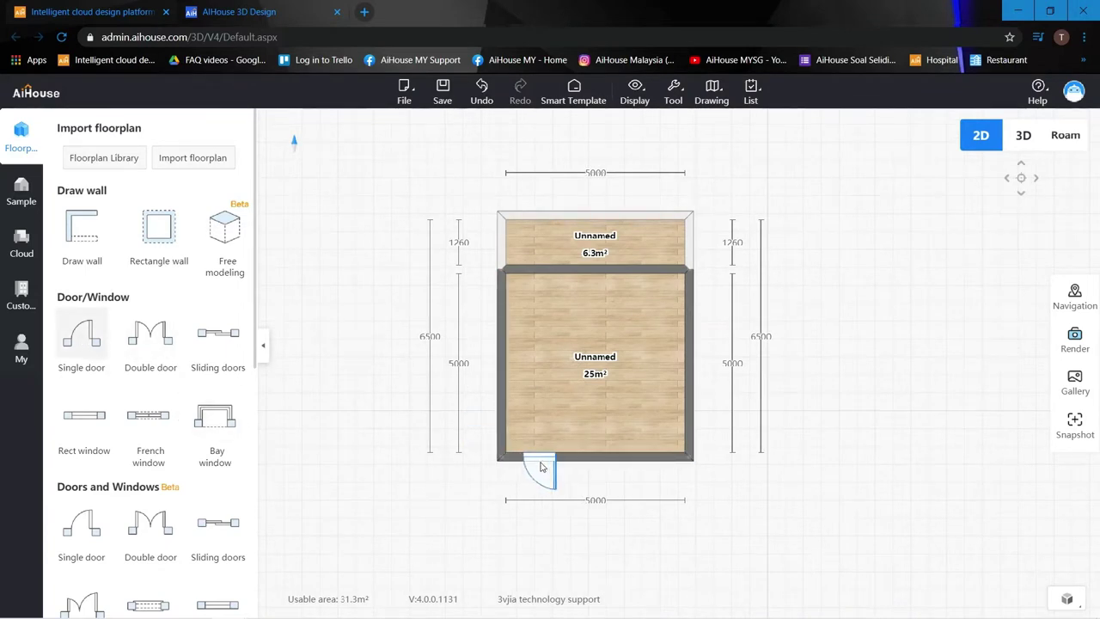
click(540, 470)
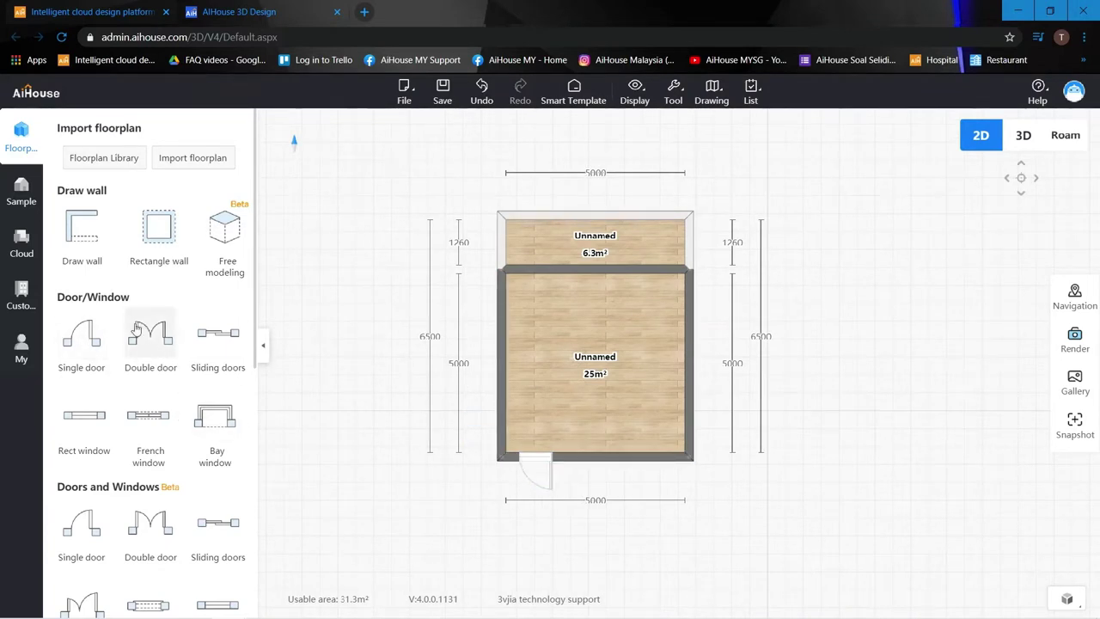
drag(535, 462, 550, 464)
Step: Add sliding doors to the wall between the room and the balcony and centre them on that wall
click(241, 353)
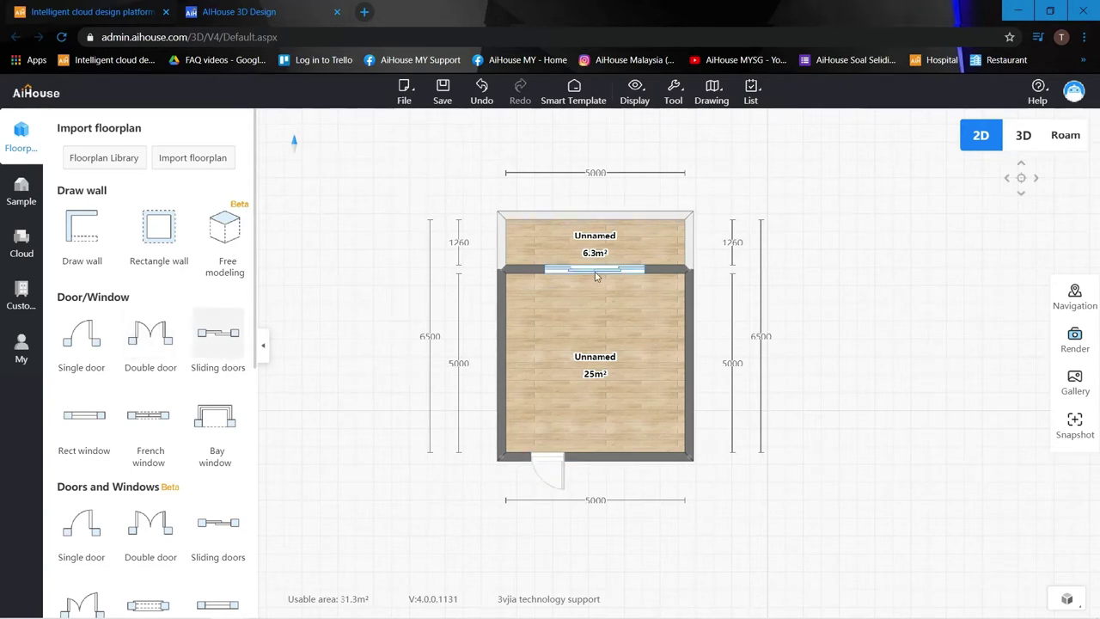
click(613, 272)
click(590, 270)
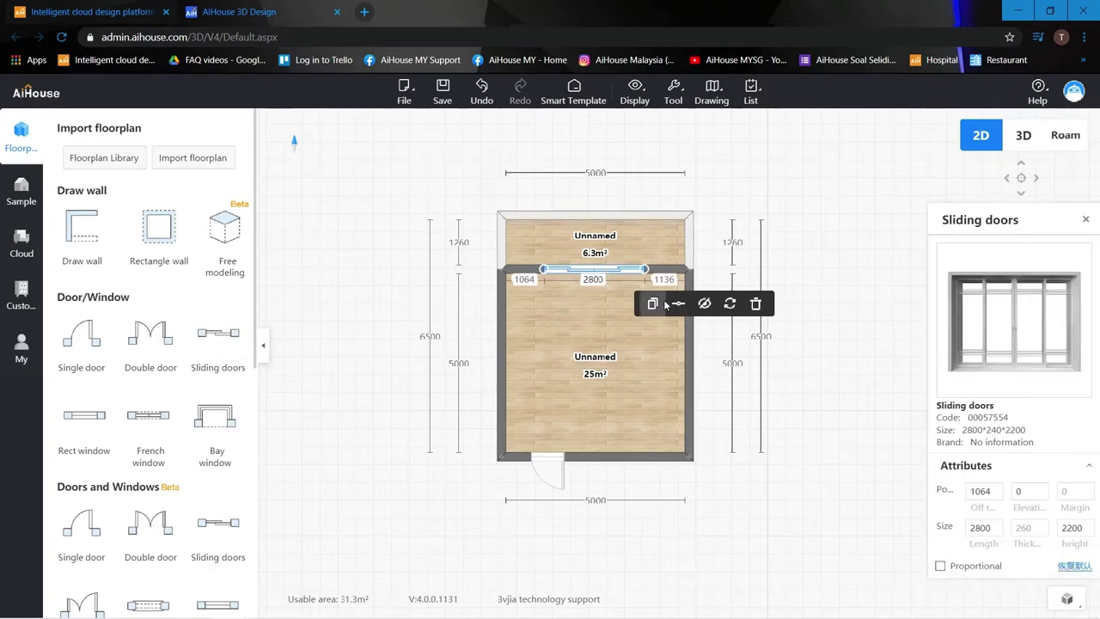
click(679, 305)
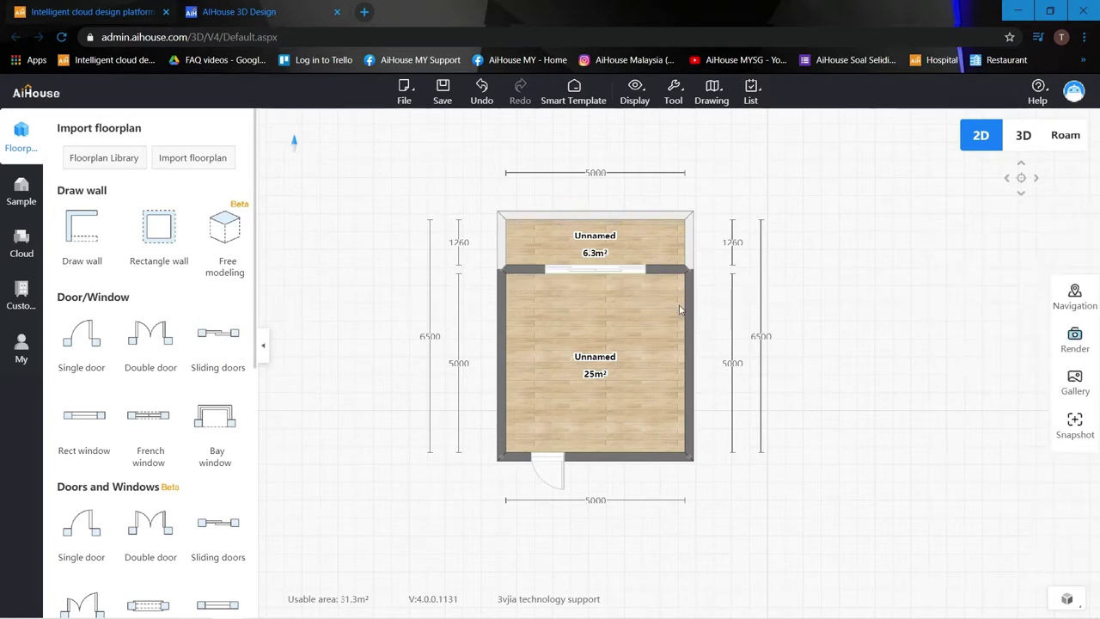
Step: Face the blank wall beside the sliding doors in the Roam view and open the System Cabinet customization
click(1062, 135)
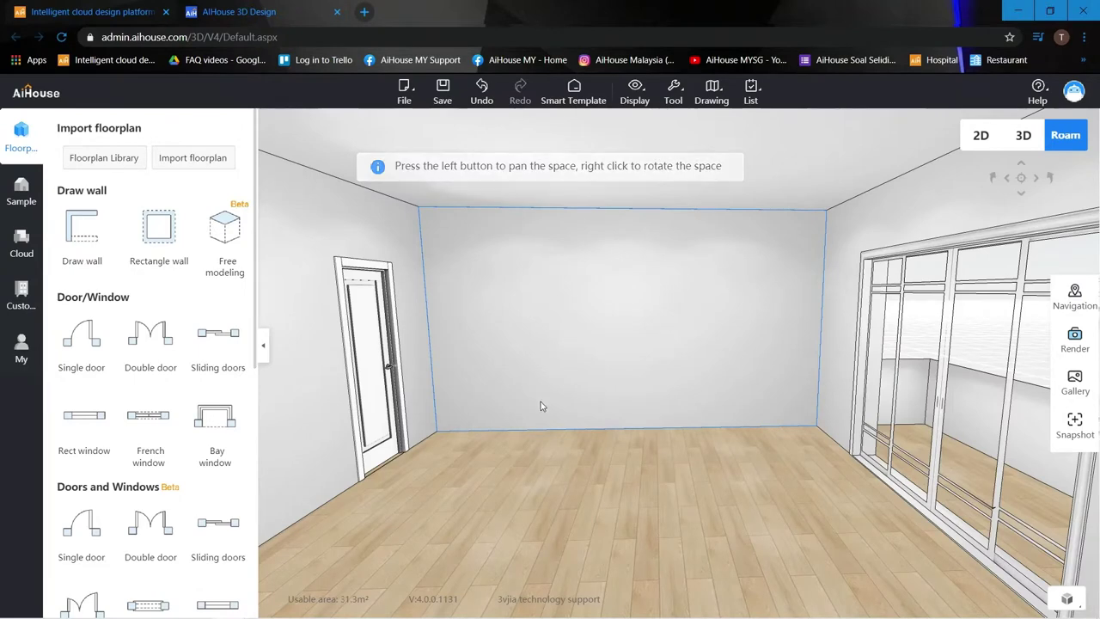
right_drag(540, 401, 751, 504)
drag(751, 508, 695, 491)
right_drag(757, 273, 653, 285)
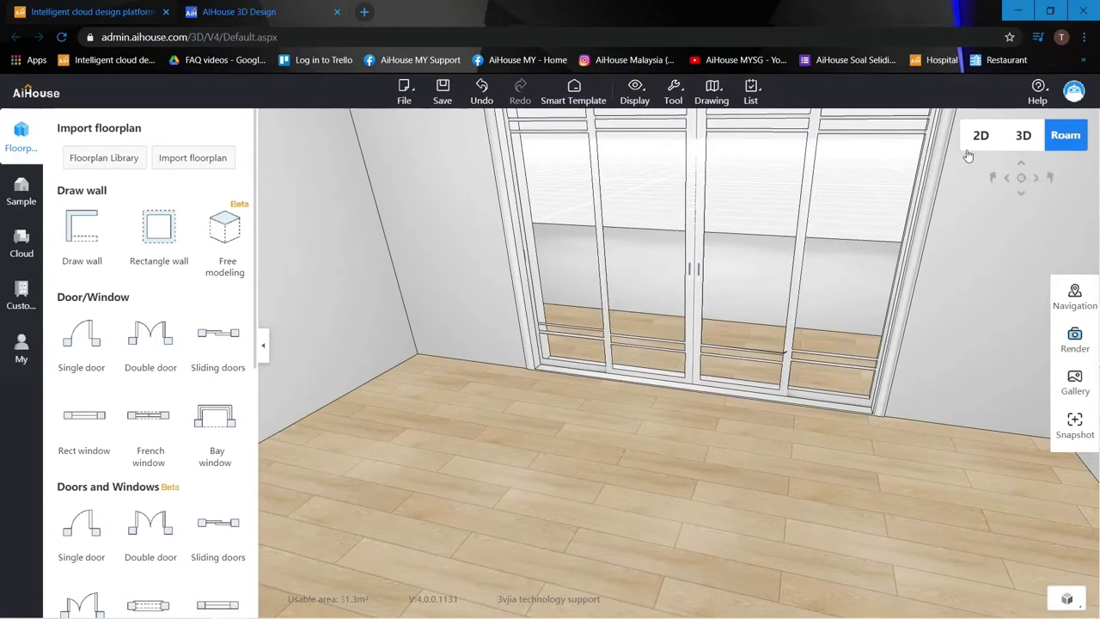
drag(432, 280, 759, 400)
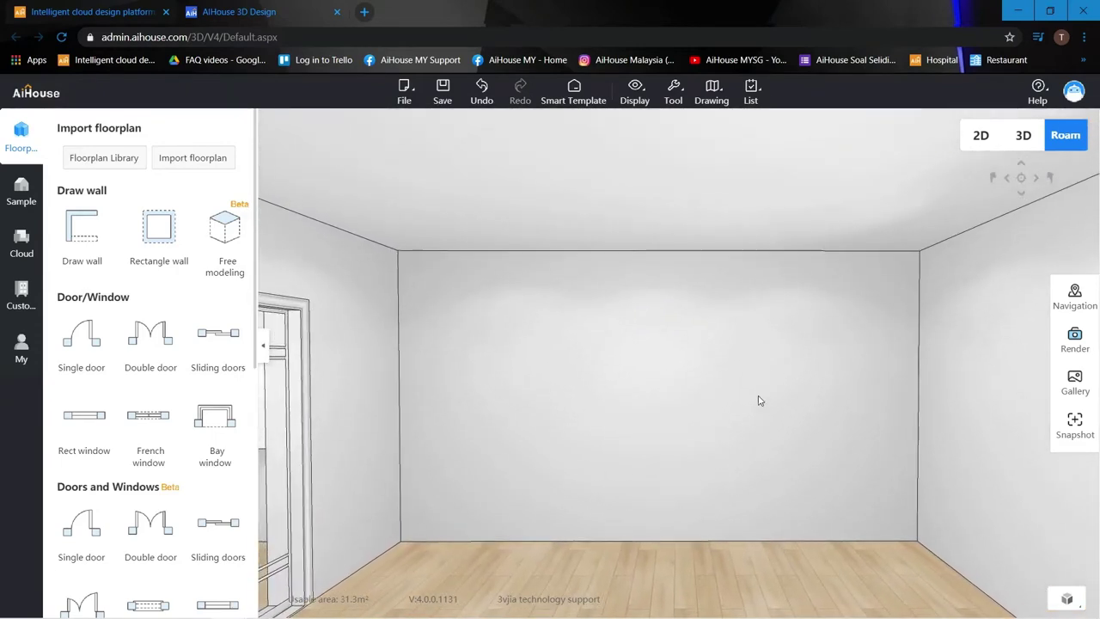
click(21, 295)
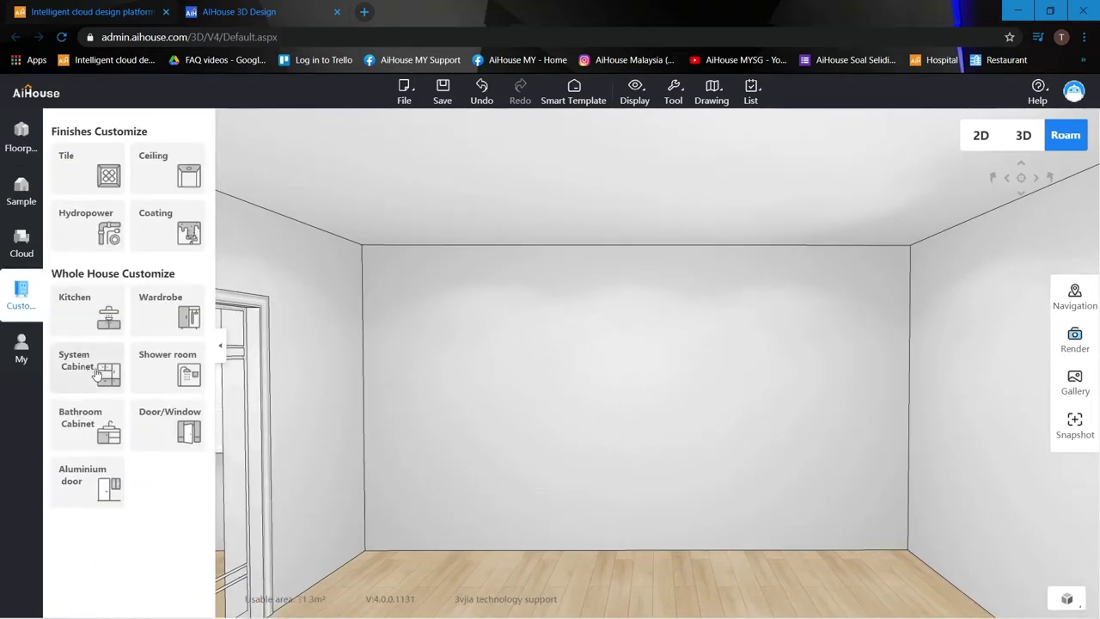
click(87, 365)
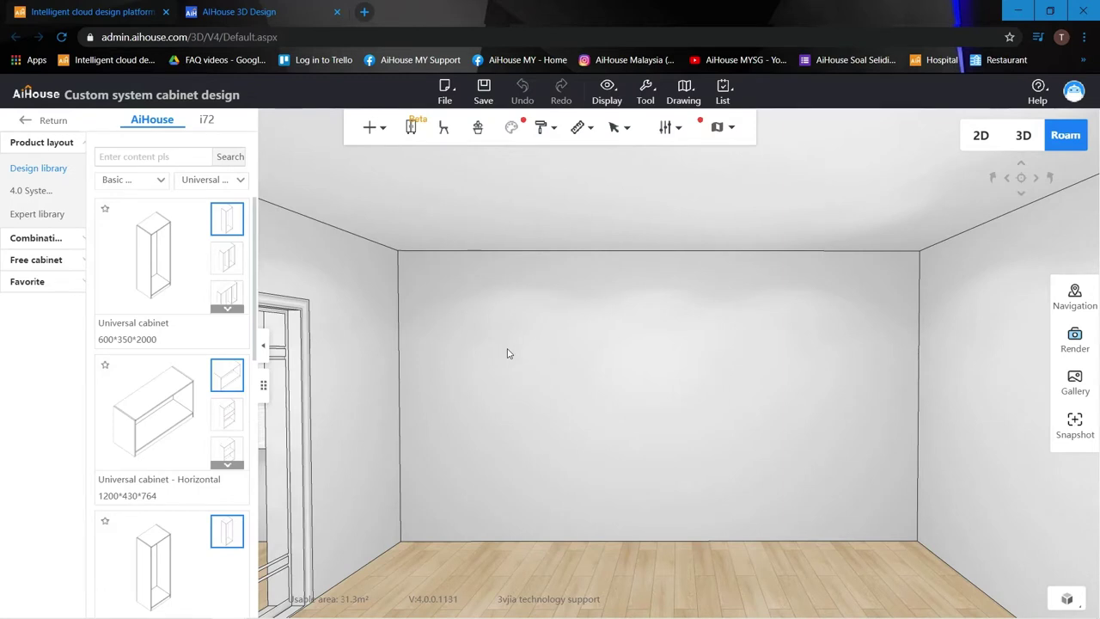
mouse_move(520, 332)
mouse_down()
mouse_move(521, 342)
mouse_move(508, 324)
mouse_up()
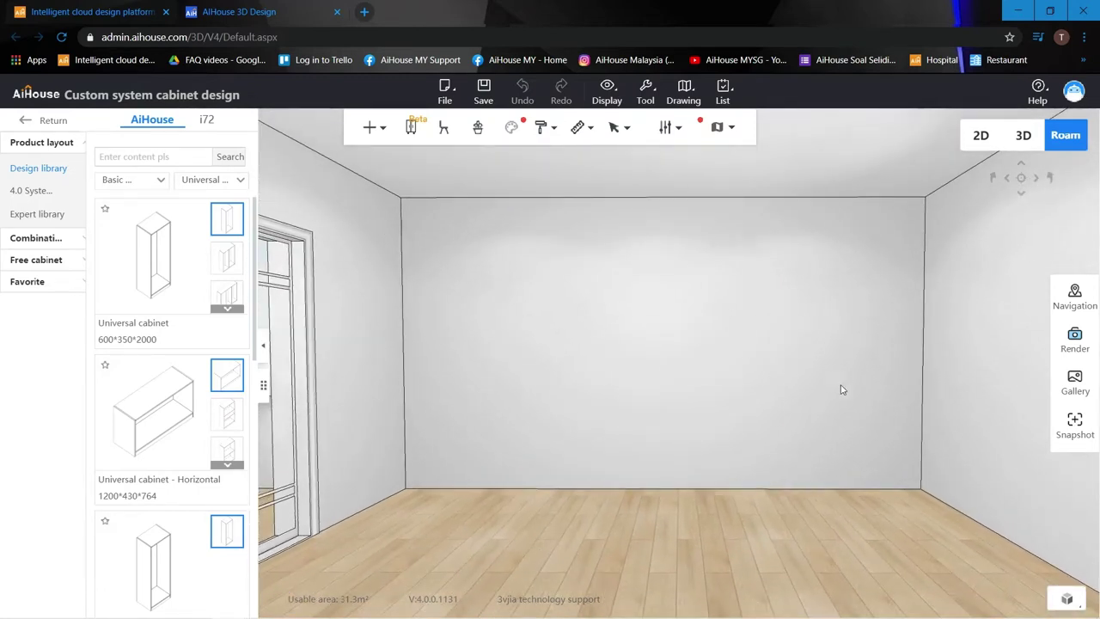
Step: Search the design library for "super" and place the Super Board on the floor against the blank wall, about 904 mm from its left corner
click(188, 159)
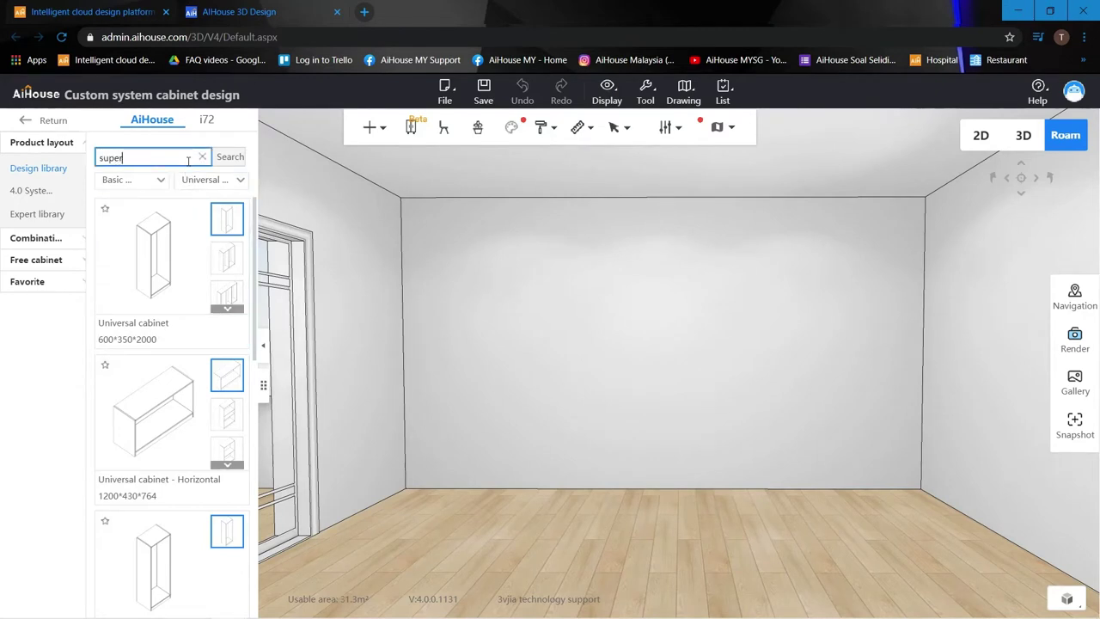
key(Return)
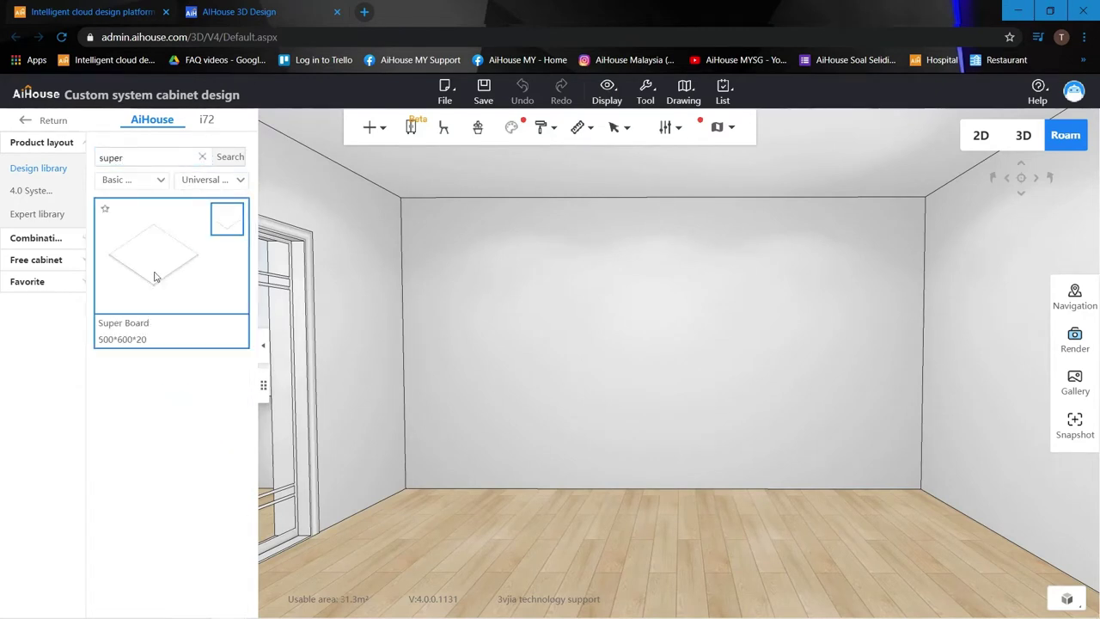
click(495, 471)
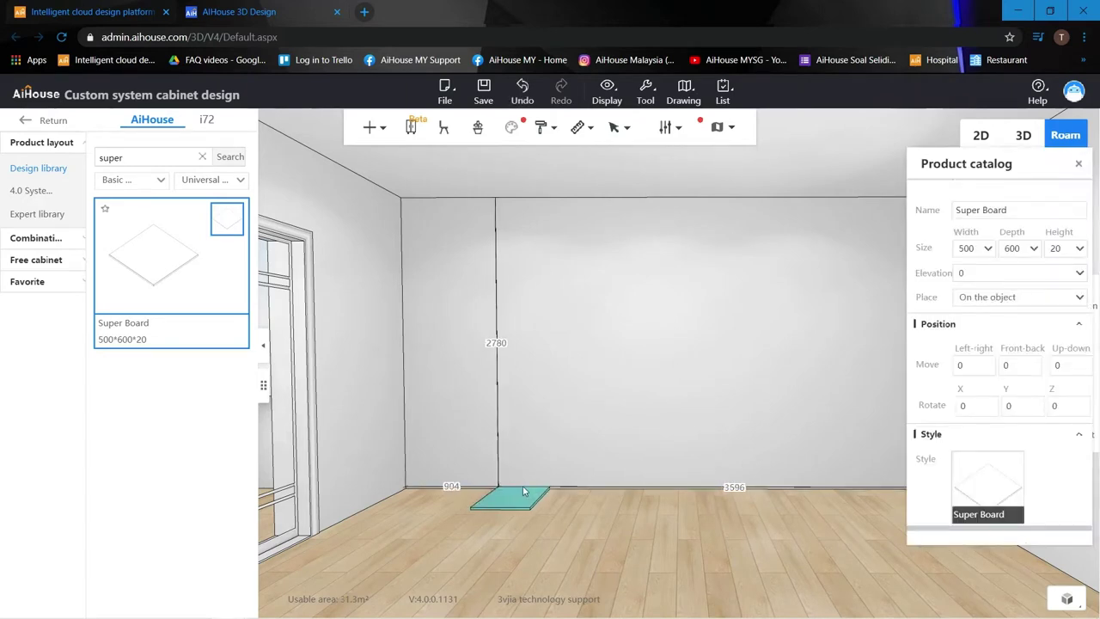
Step: Place the Super Board against the blank wall about 515 mm from its left corner and set its width to 5000 mm
click(482, 485)
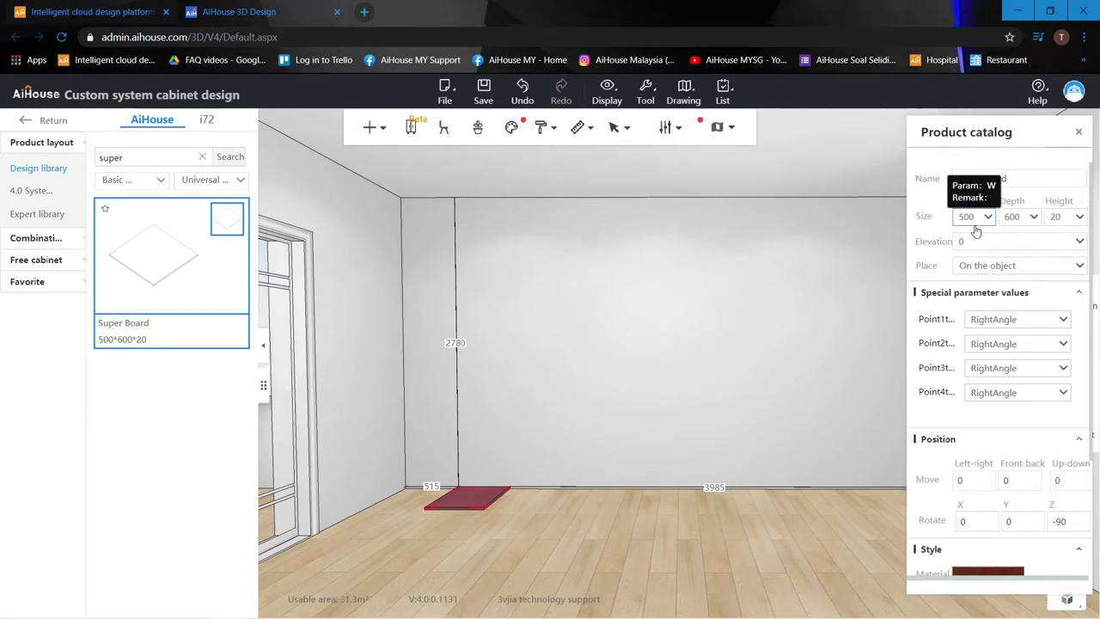
double_click(956, 218)
text(5)
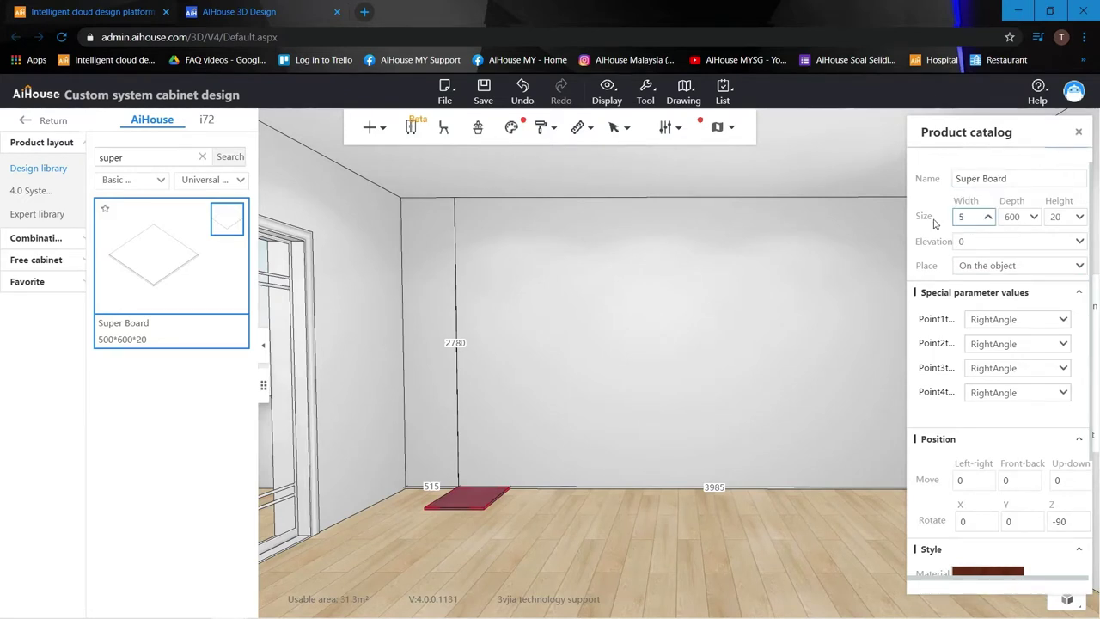
text(000)
key(Return)
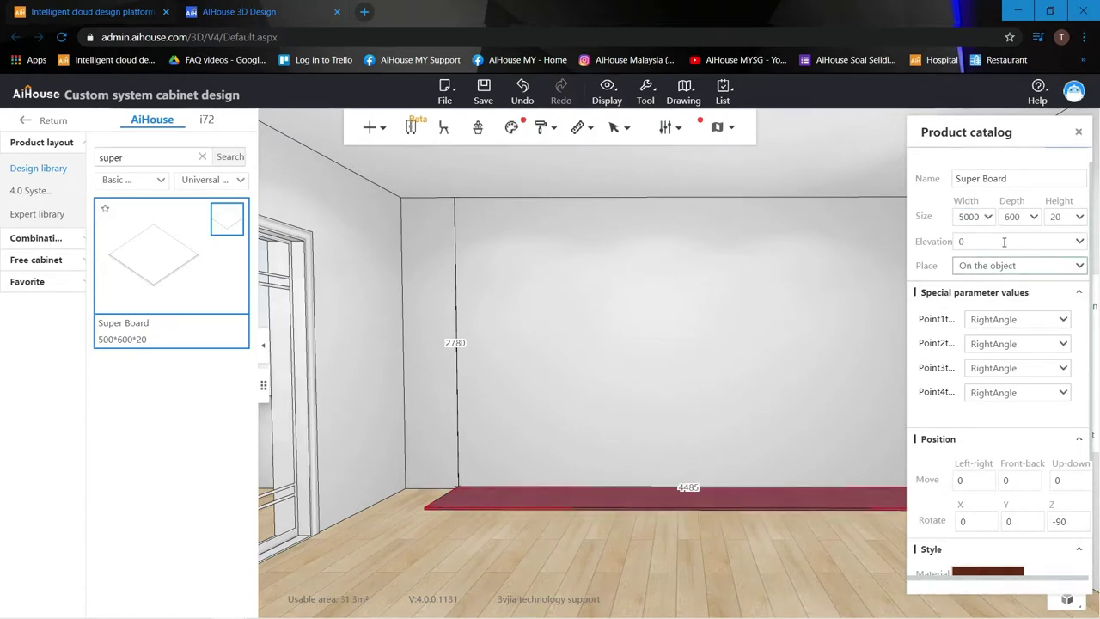
Step: Set the wall board's depth to 75 mm and its height to 900 mm
drag(1025, 220, 952, 226)
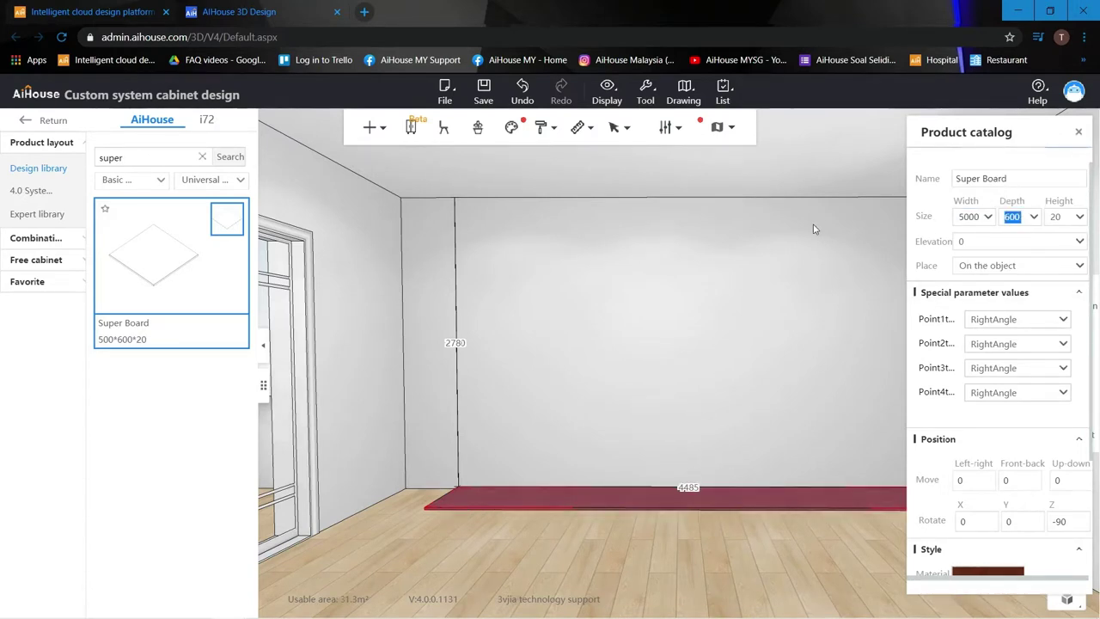
text(75)
key(Return)
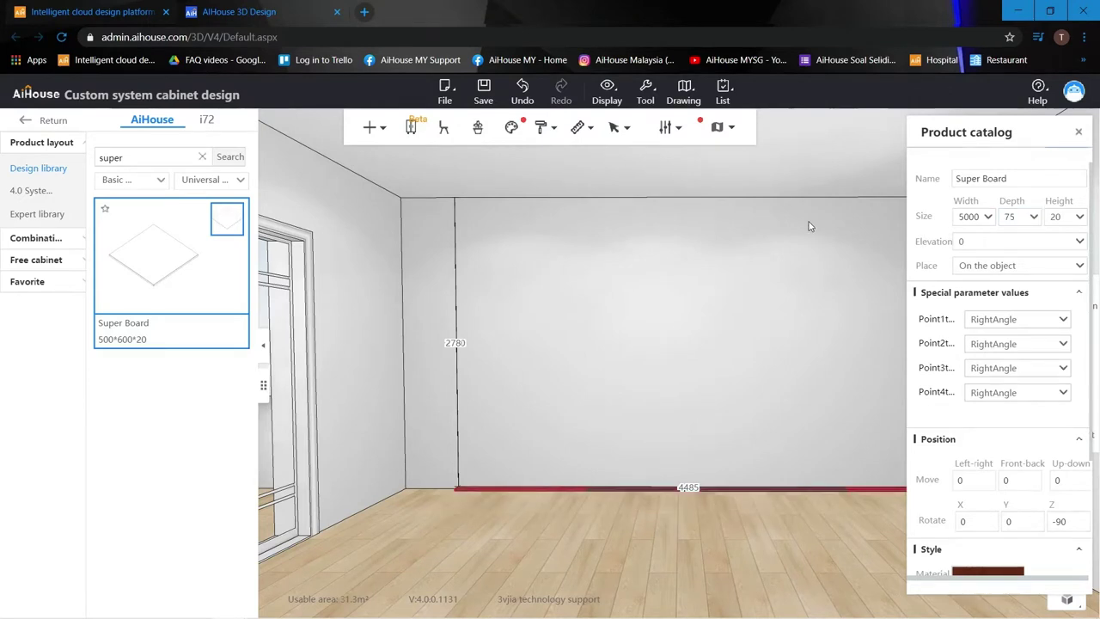
double_click(1056, 217)
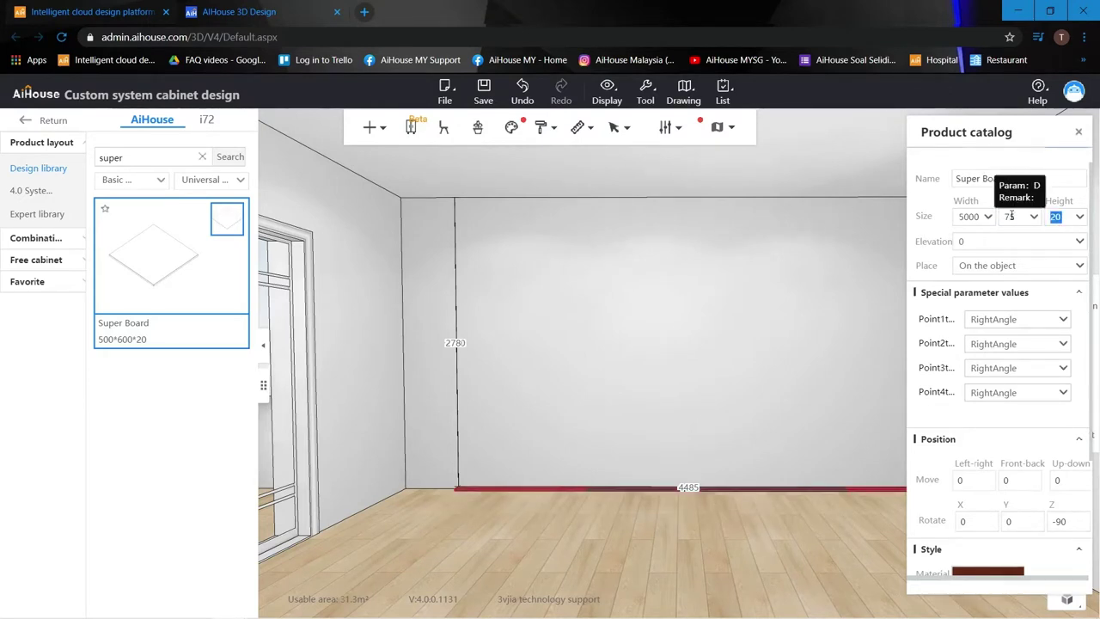
text(900)
key(Return)
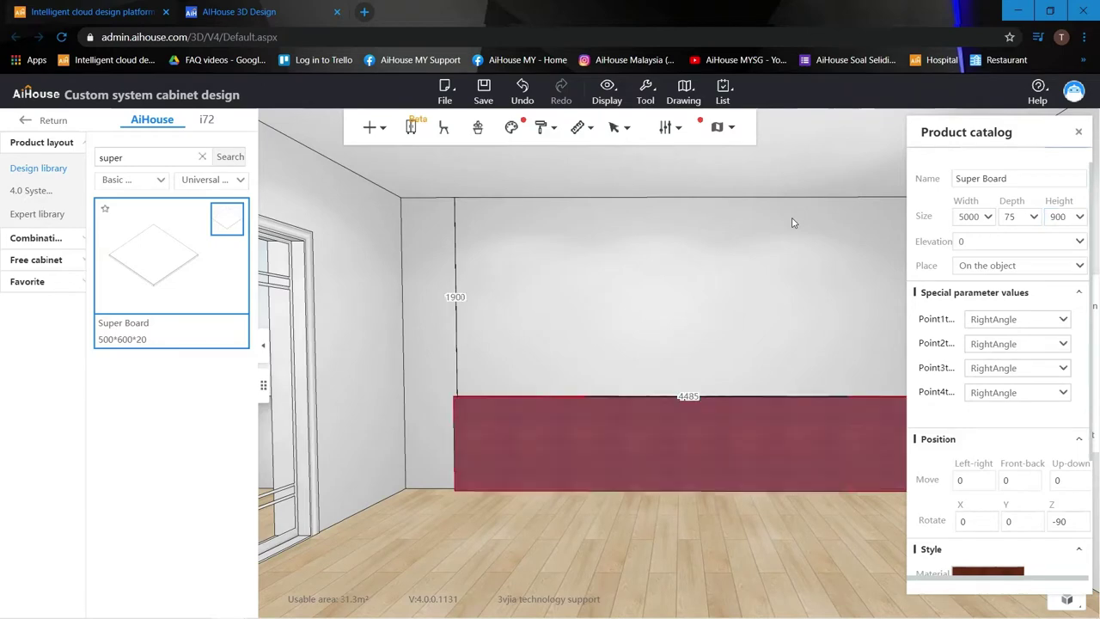
Step: Set the wall board's end offset to 0 so that it spans the wall from corner to corner
click(587, 336)
drag(655, 383, 634, 374)
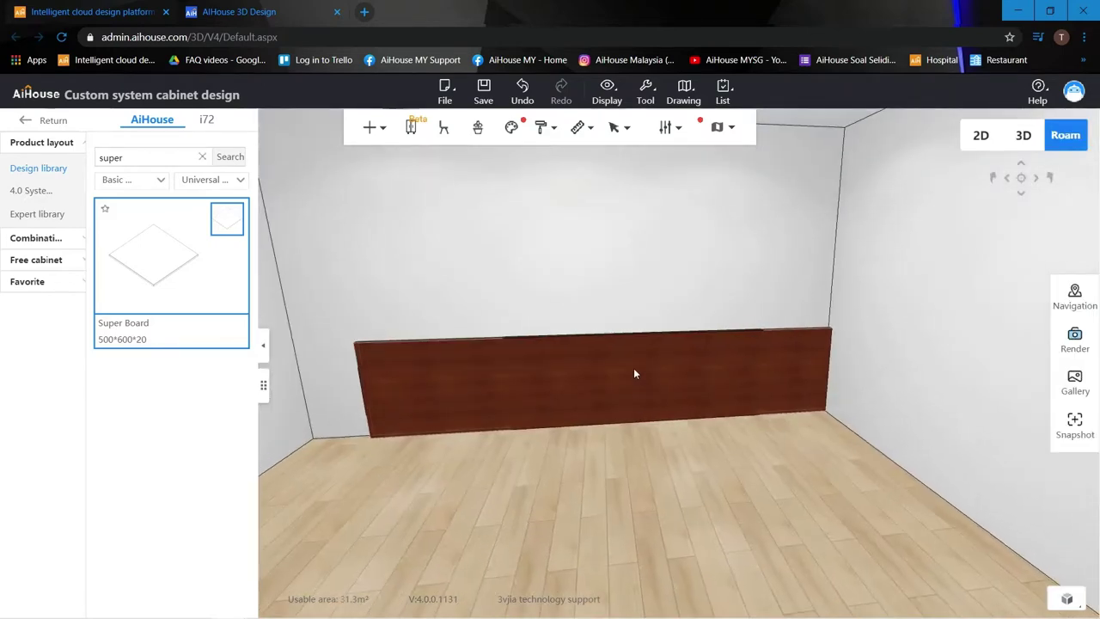
click(633, 374)
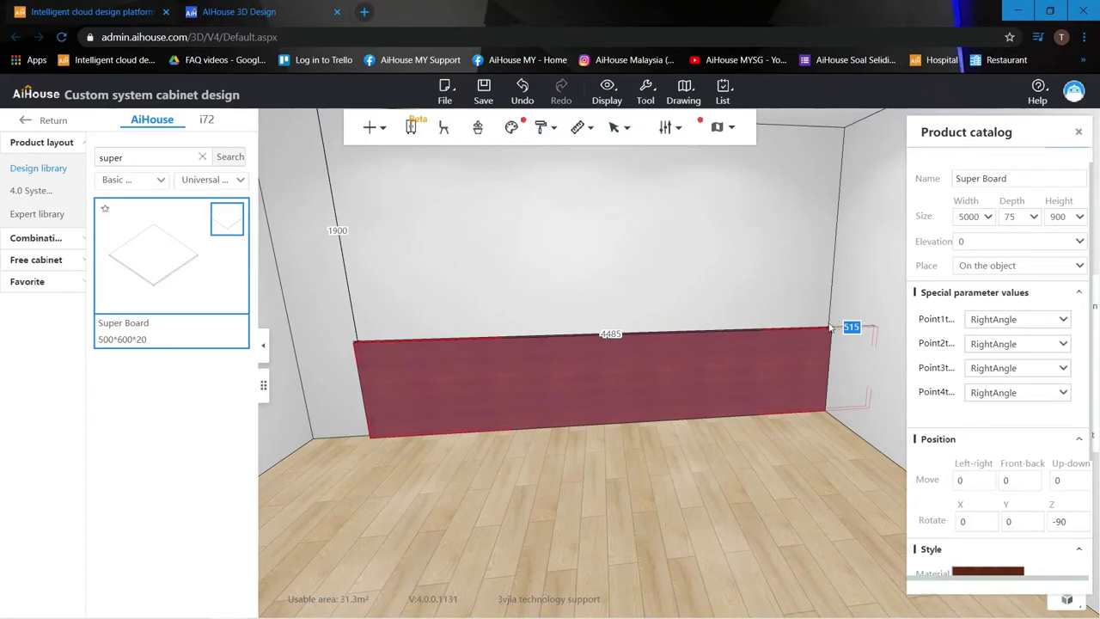
text(0)
key(Return)
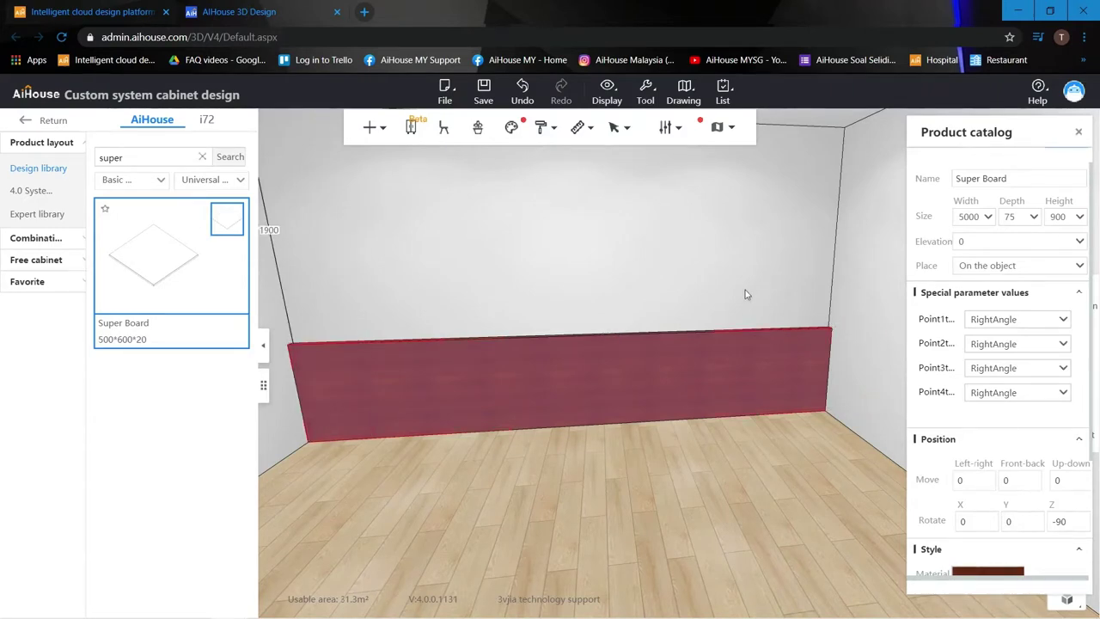
Step: Place a second Super Board on the floor in front of the wall panel, about 2011 mm from the left wall
drag(745, 290, 658, 261)
scroll(665, 306, down, 3)
drag(665, 308, 629, 352)
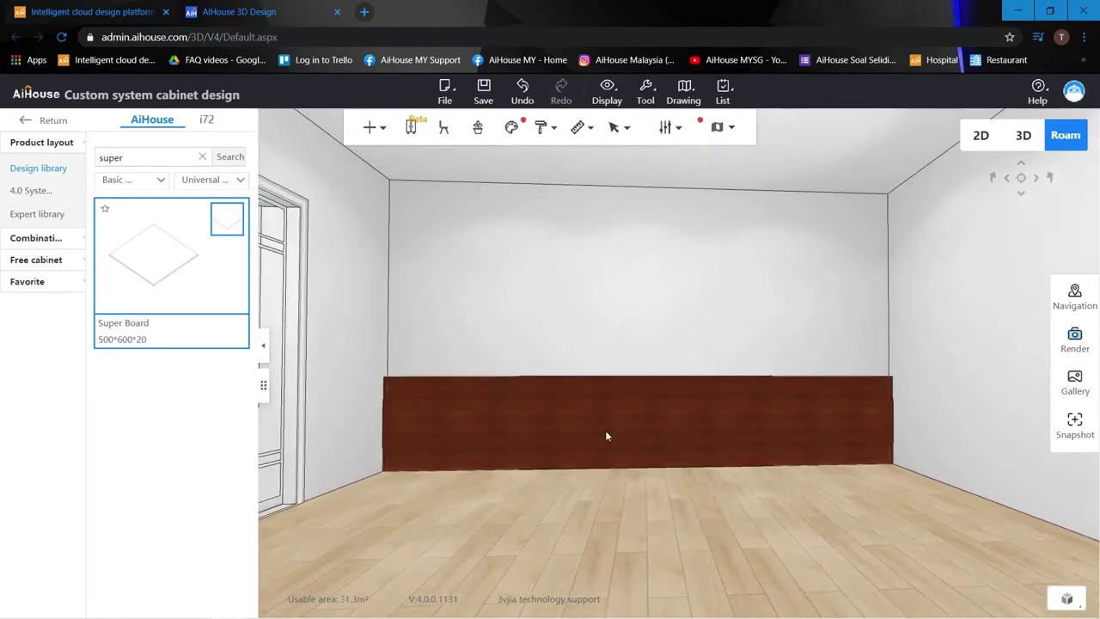
drag(518, 412, 516, 442)
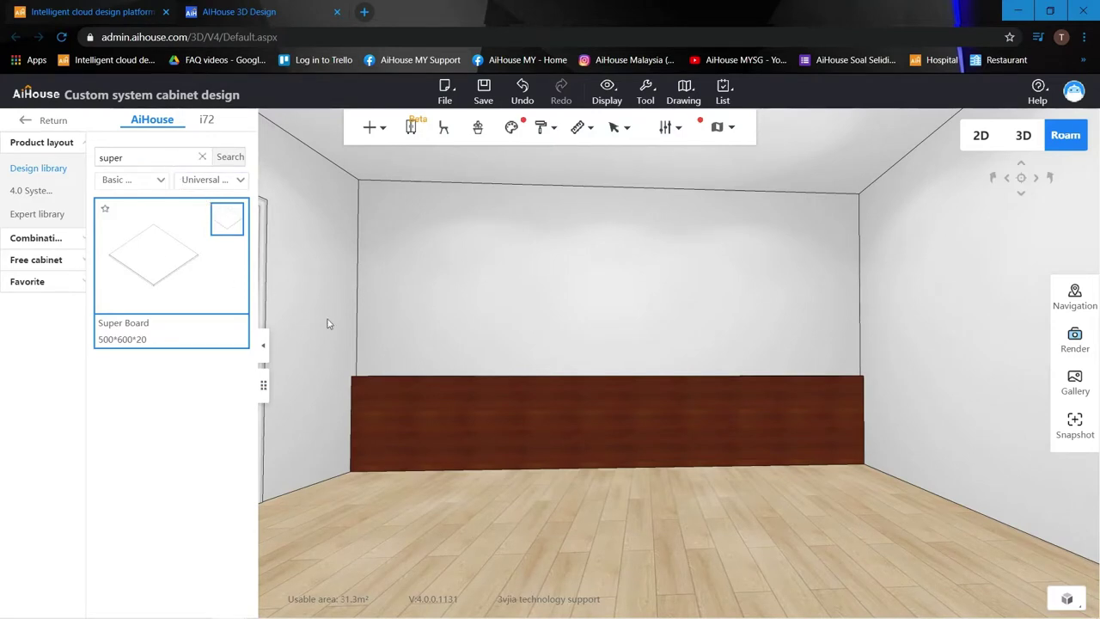
click(545, 497)
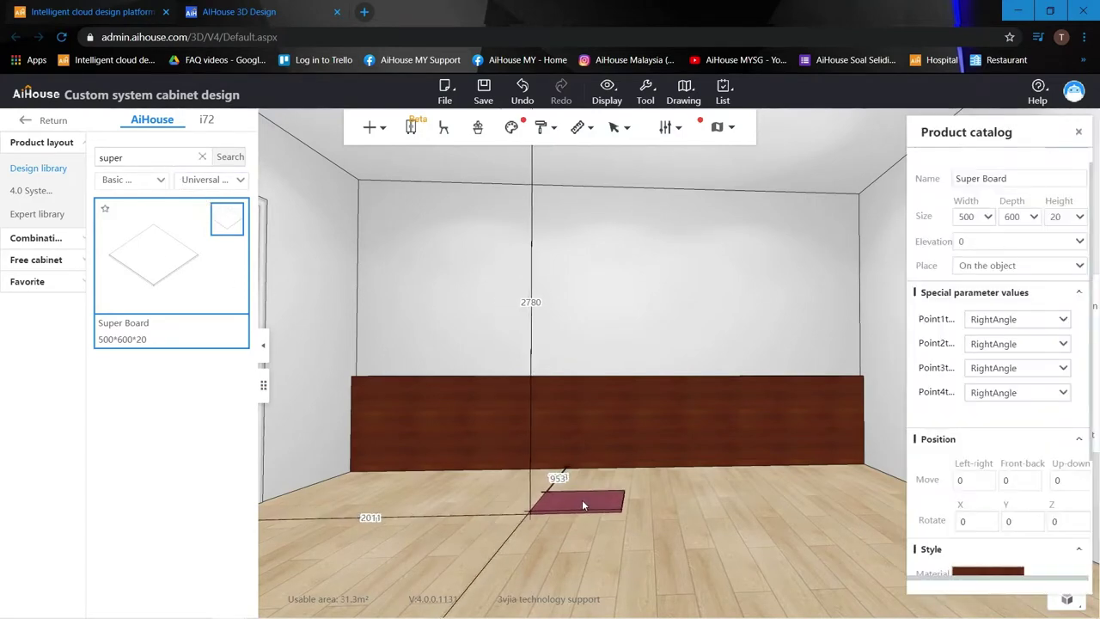
Step: Size the floor board to 1800 mm wide, 1800 mm deep and 200 mm high
double_click(969, 215)
text(18)
double_click(999, 221)
text(18)
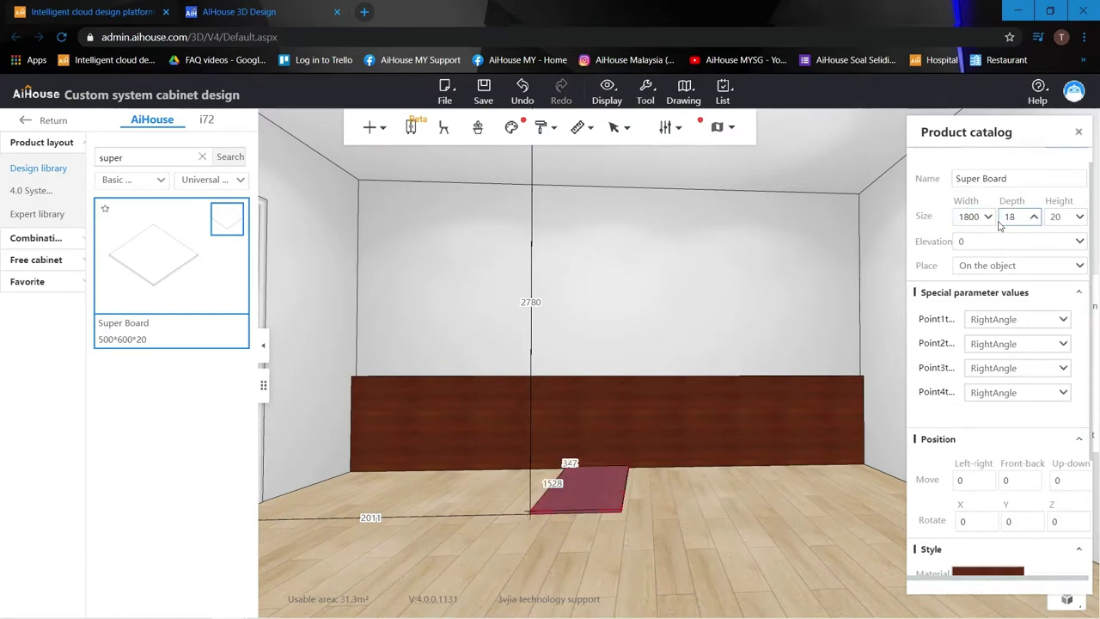
key(Return)
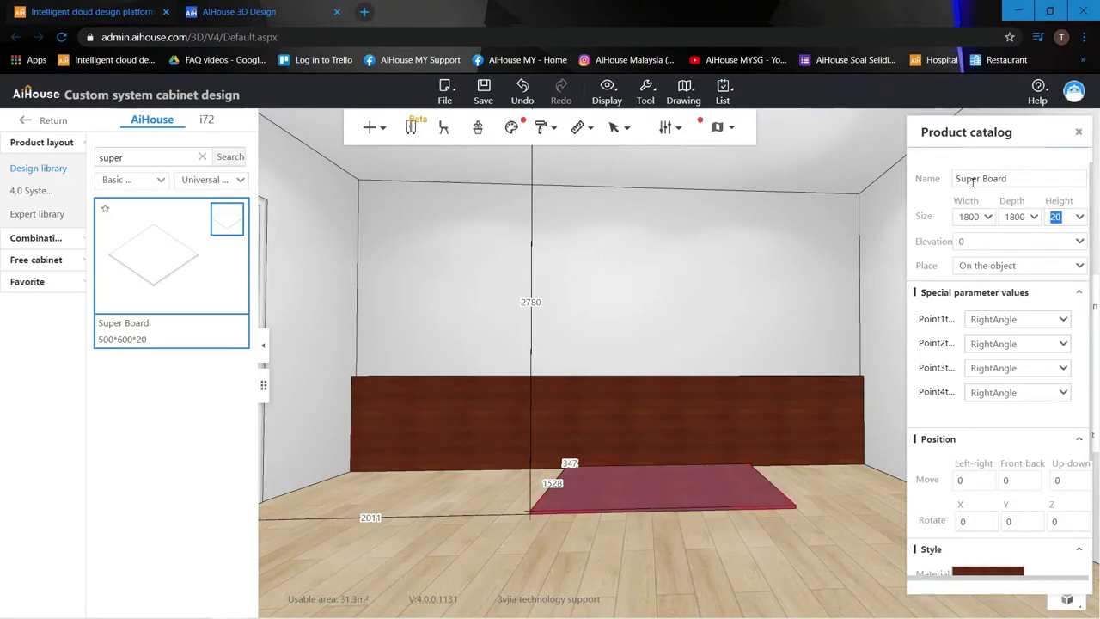
text(200)
key(Return)
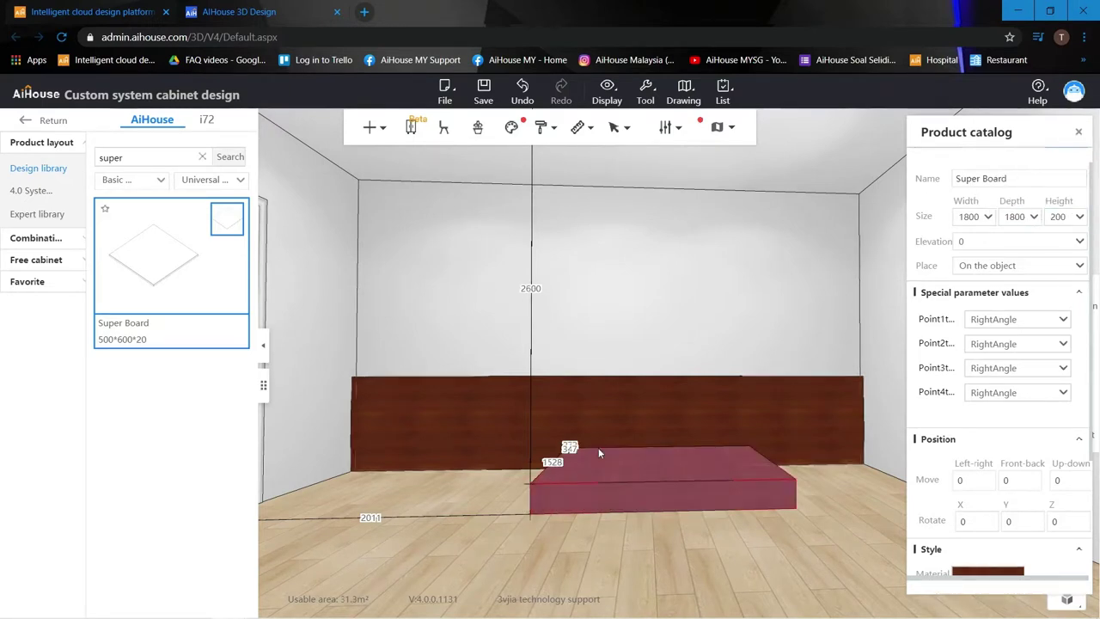
Step: Turn on Three-axis movement for the floor board and shift it clear of the wall panel, about 1728 mm from the left wall
drag(665, 425, 663, 455)
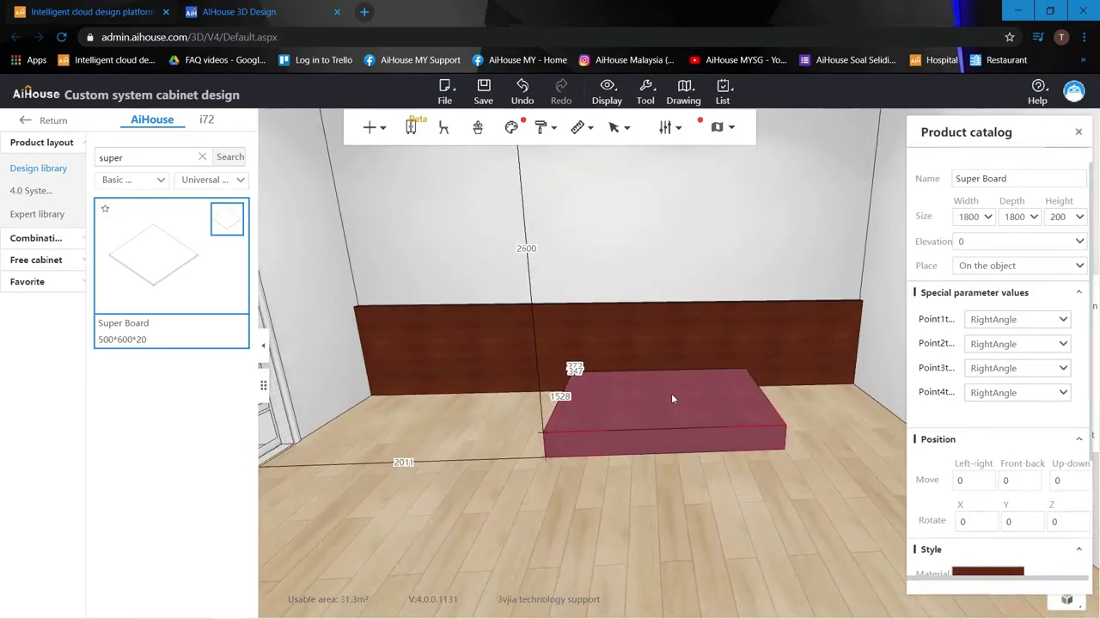
click(626, 403)
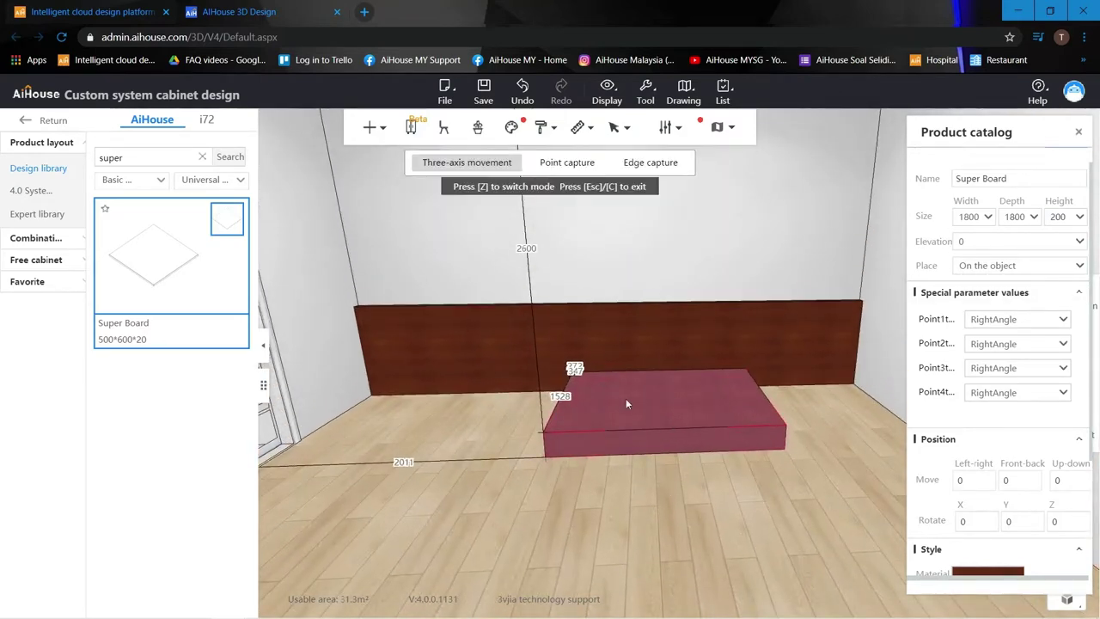
drag(660, 398, 630, 423)
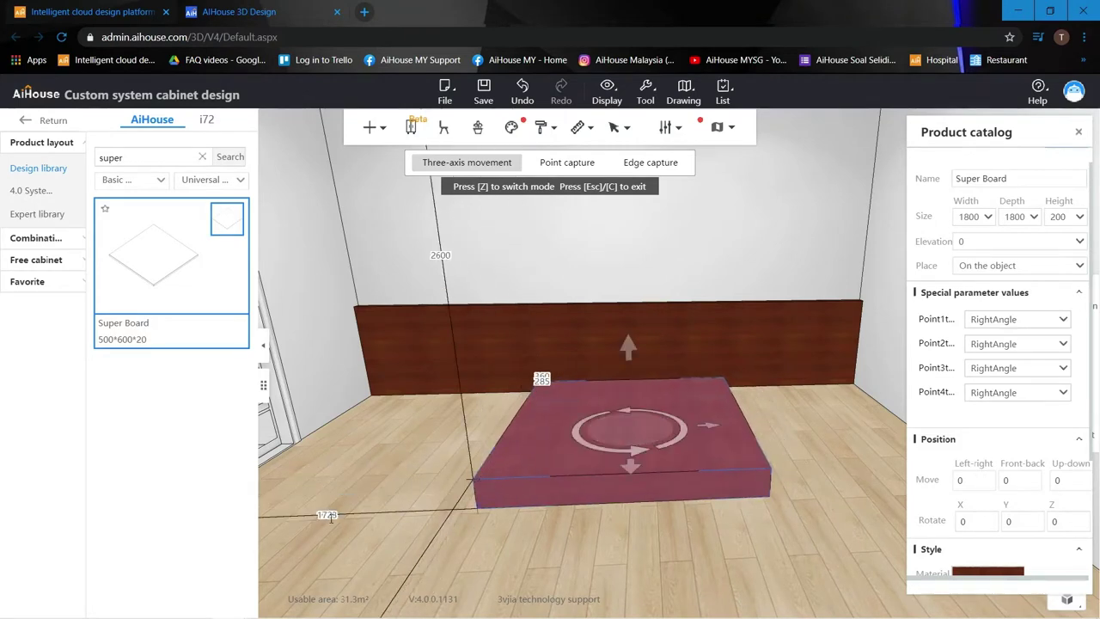
click(486, 446)
click(612, 389)
right_drag(612, 389, 589, 349)
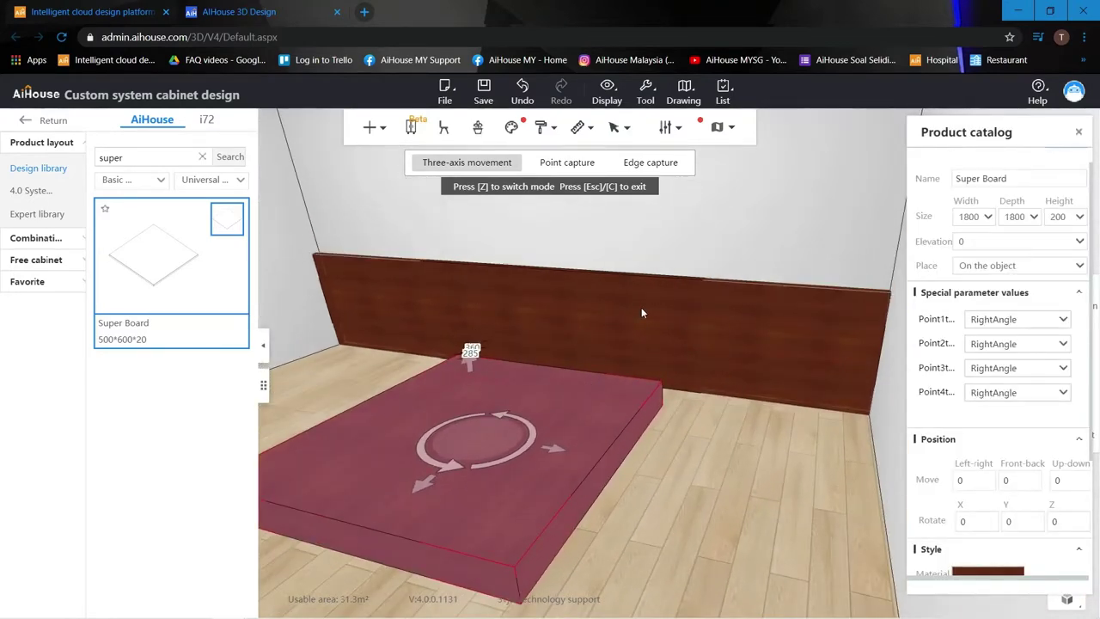
Step: Set the floor board's distance from the back wall to 75 mm so it meets the wall panel
click(641, 307)
click(520, 387)
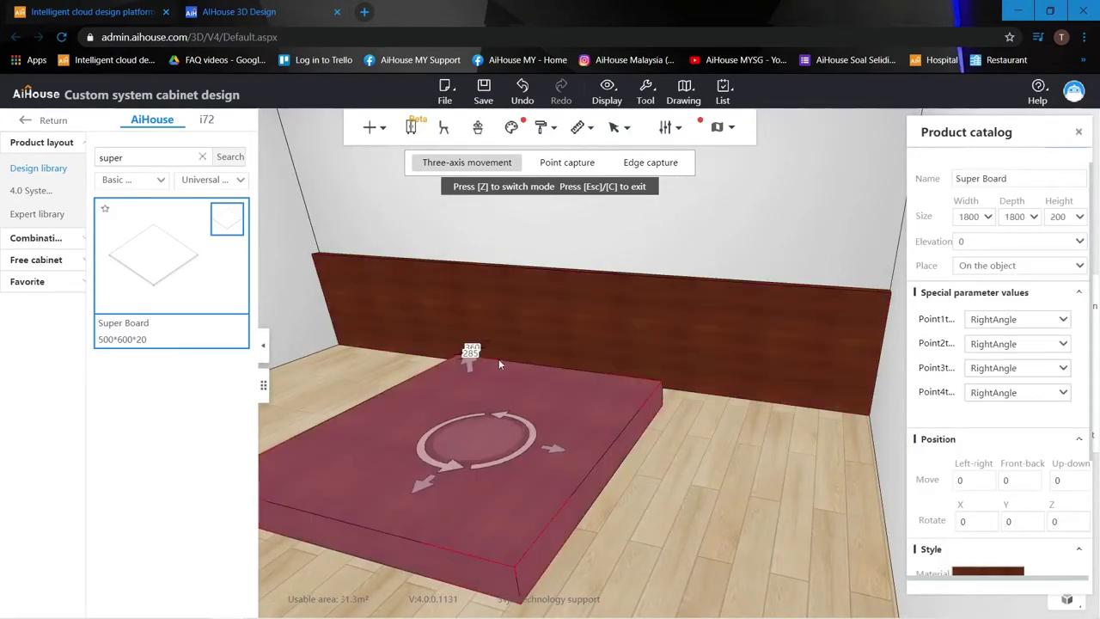
click(444, 326)
text(75)
key(Return)
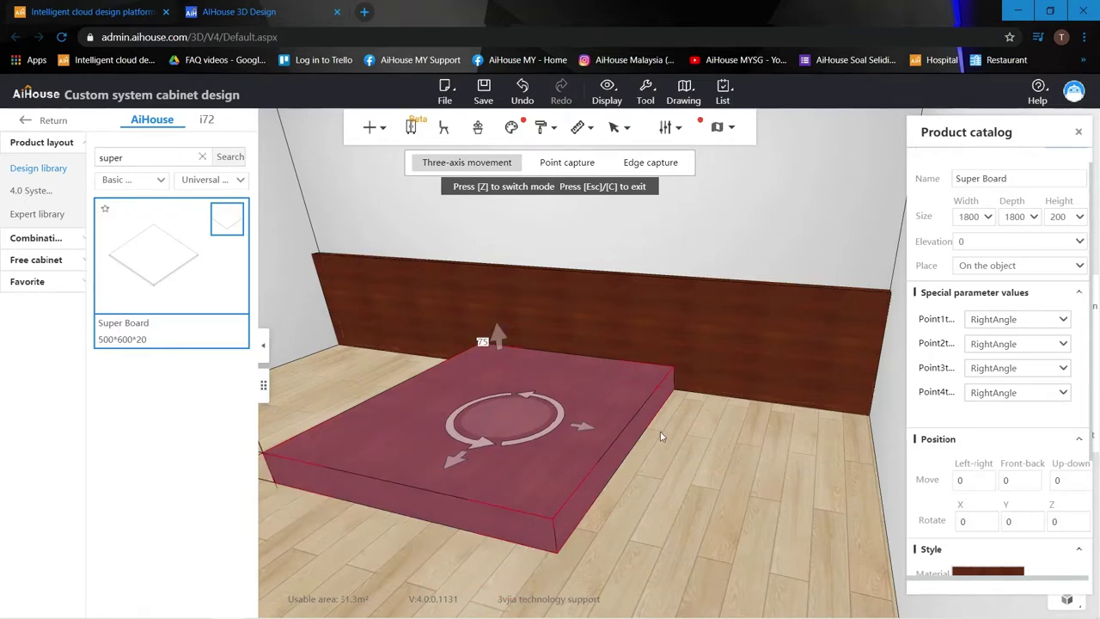
Step: Set the floor board's distance from the left wall to 1450 mm
click(660, 432)
drag(660, 431, 699, 391)
click(699, 391)
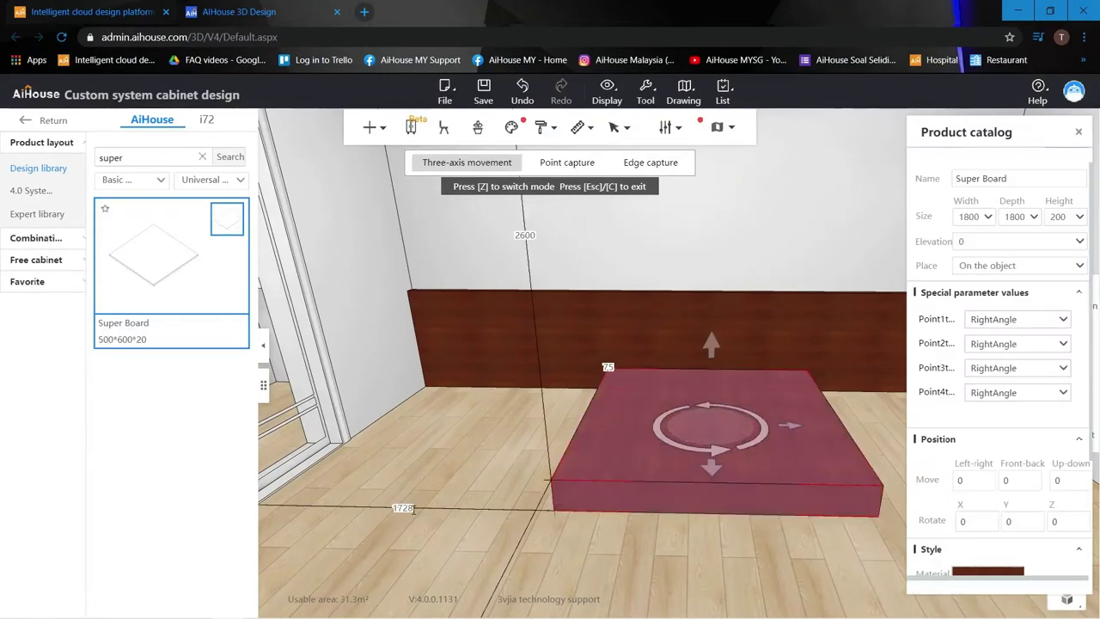
click(412, 508)
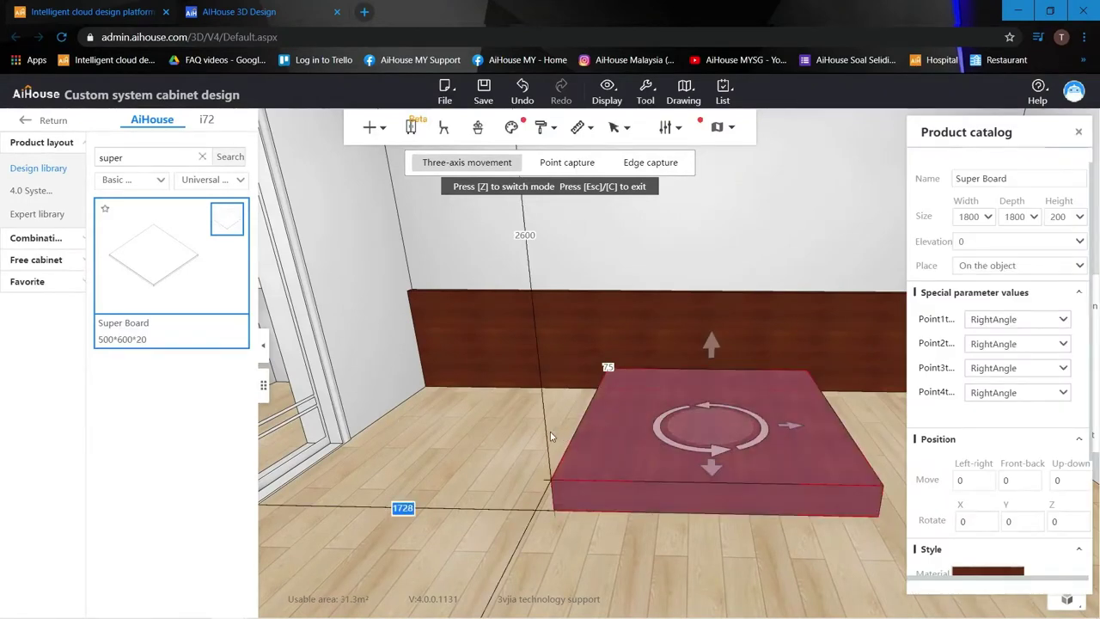
text(1450)
key(Return)
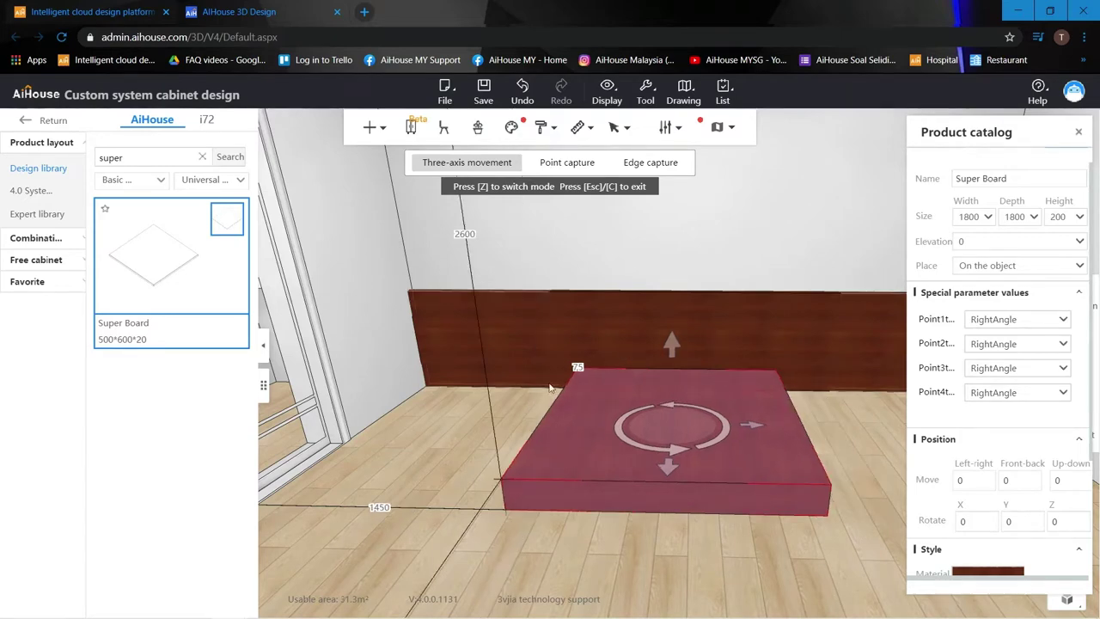
right_drag(551, 386, 624, 408)
click(720, 525)
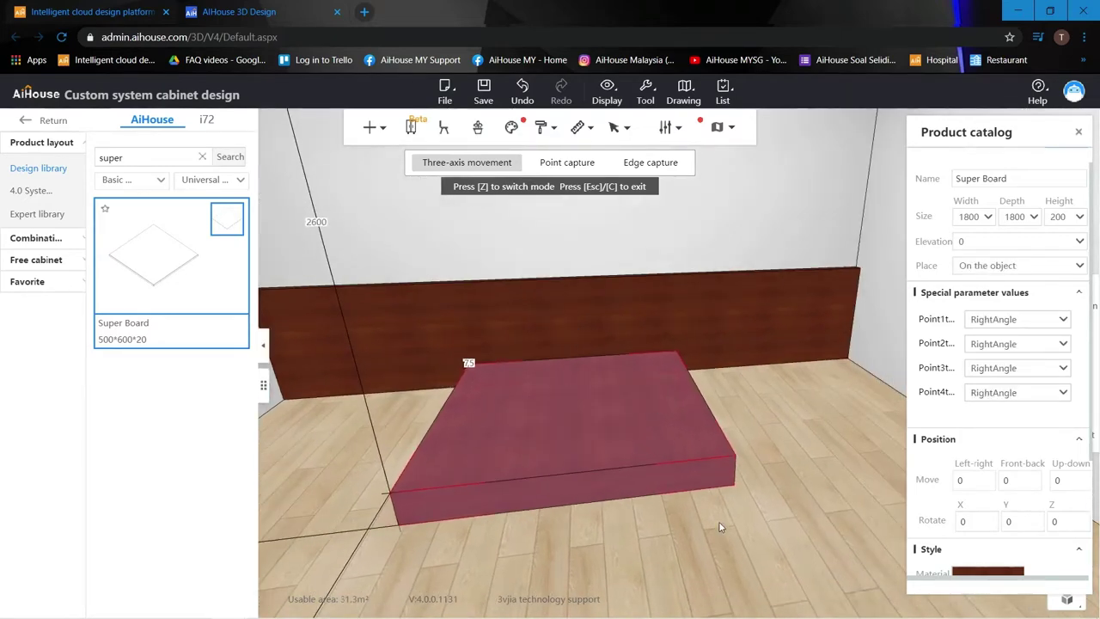
Step: Place another Super Board on top of the floor board, matching its 1800 × 1800 mm footprint at elevation 200
right_drag(720, 464, 717, 430)
click(563, 409)
click(840, 385)
drag(839, 386, 731, 412)
click(703, 357)
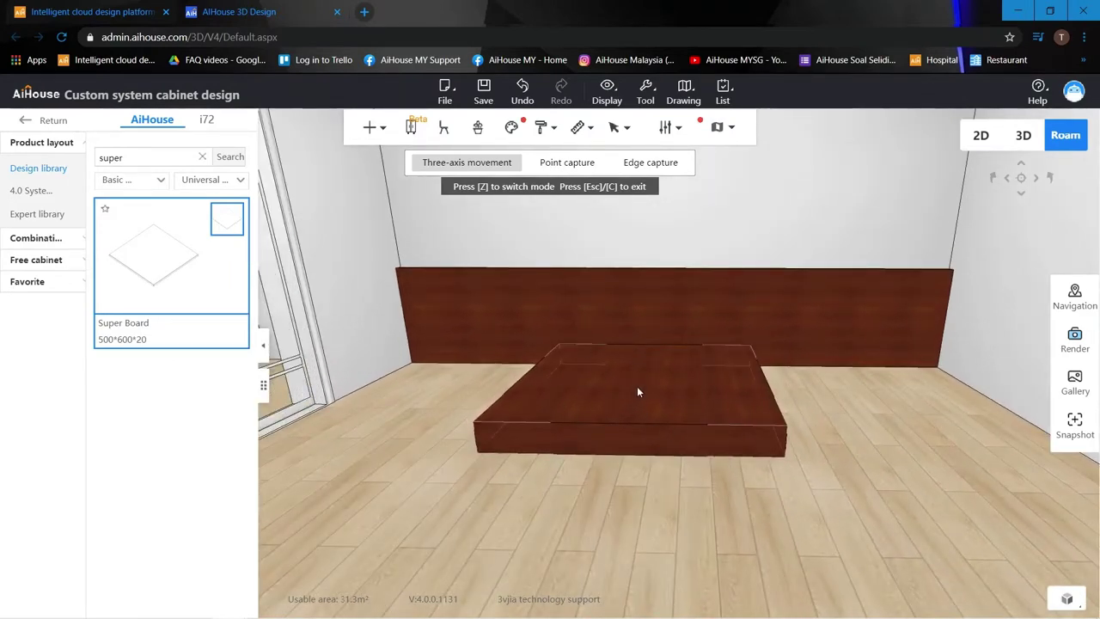
drag(639, 388, 501, 405)
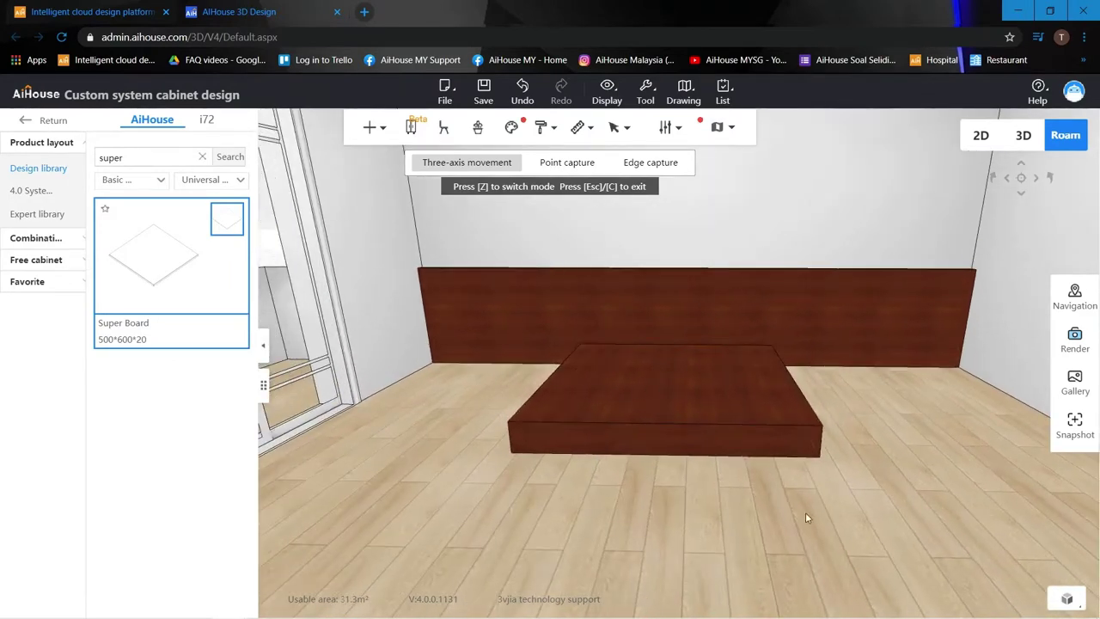
drag(147, 271, 593, 419)
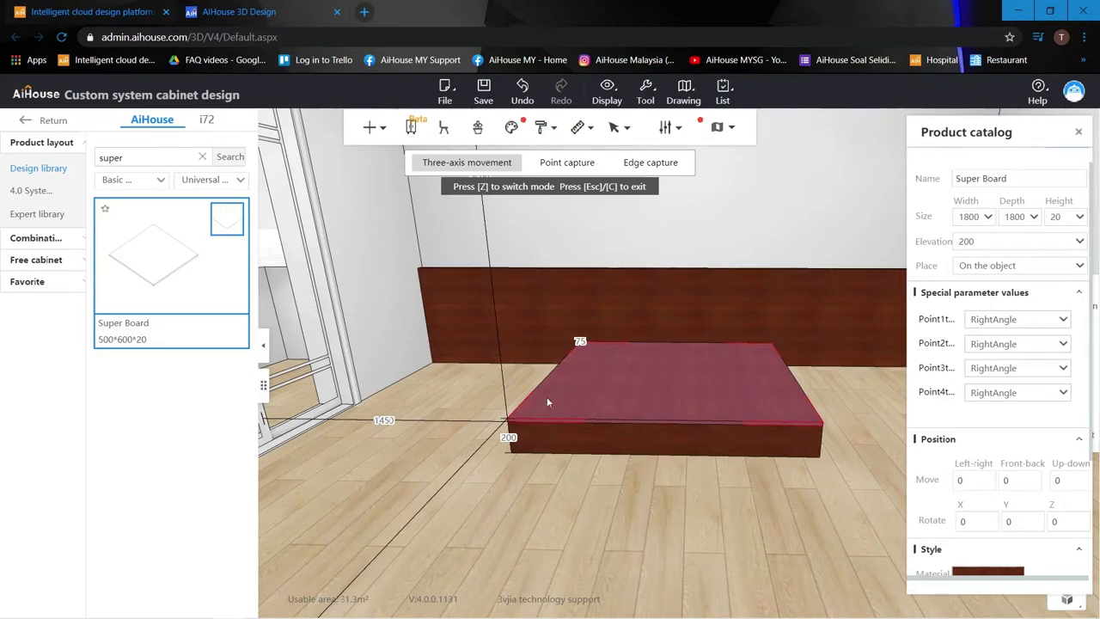
Step: Size the upper board to 2400 mm wide, 2300 mm deep and 80 mm high
double_click(975, 217)
text(2400)
key(Tab)
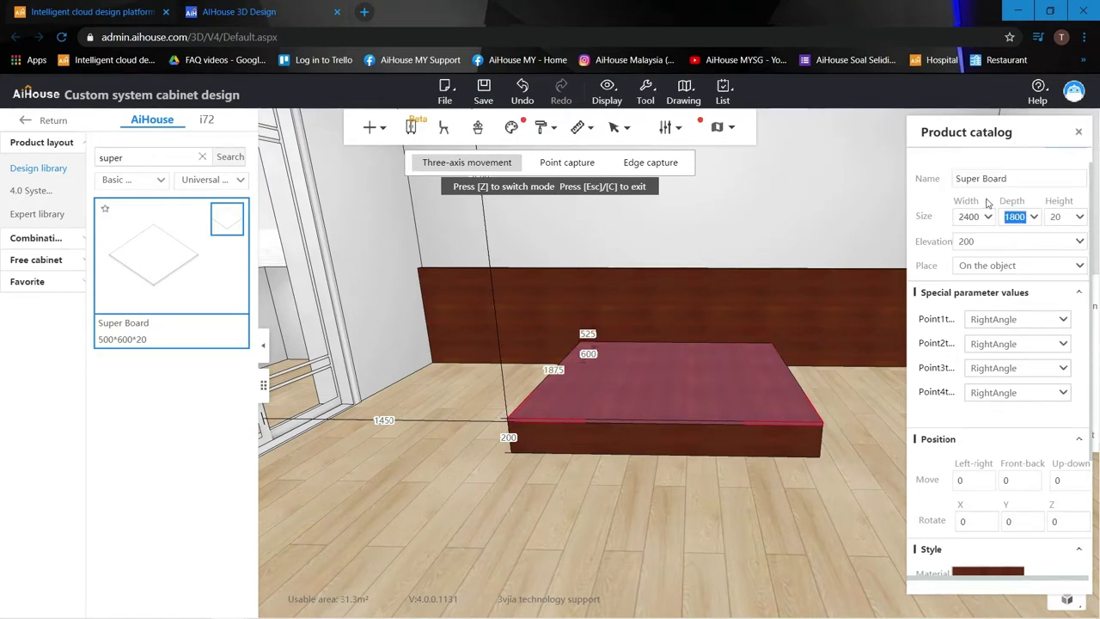
text(2300)
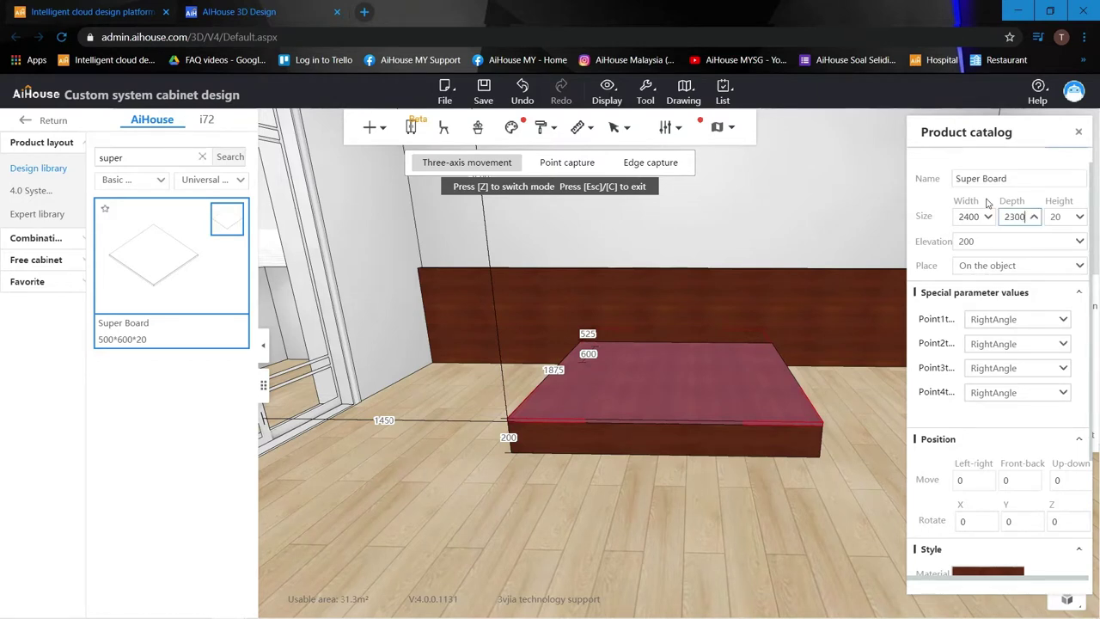
key(Return)
click(1057, 220)
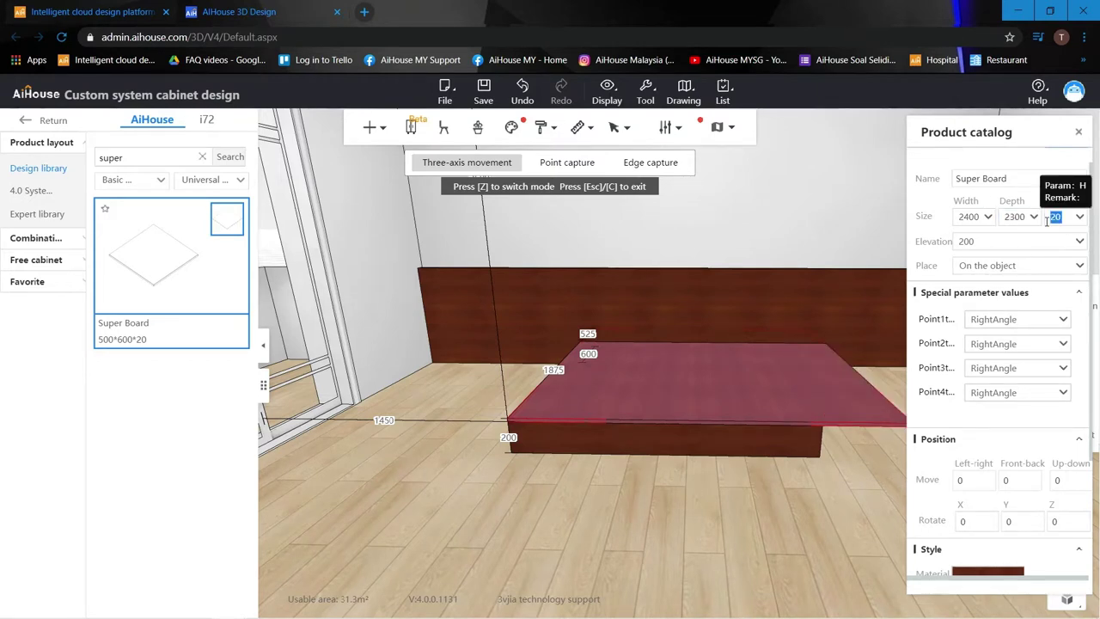
text(80)
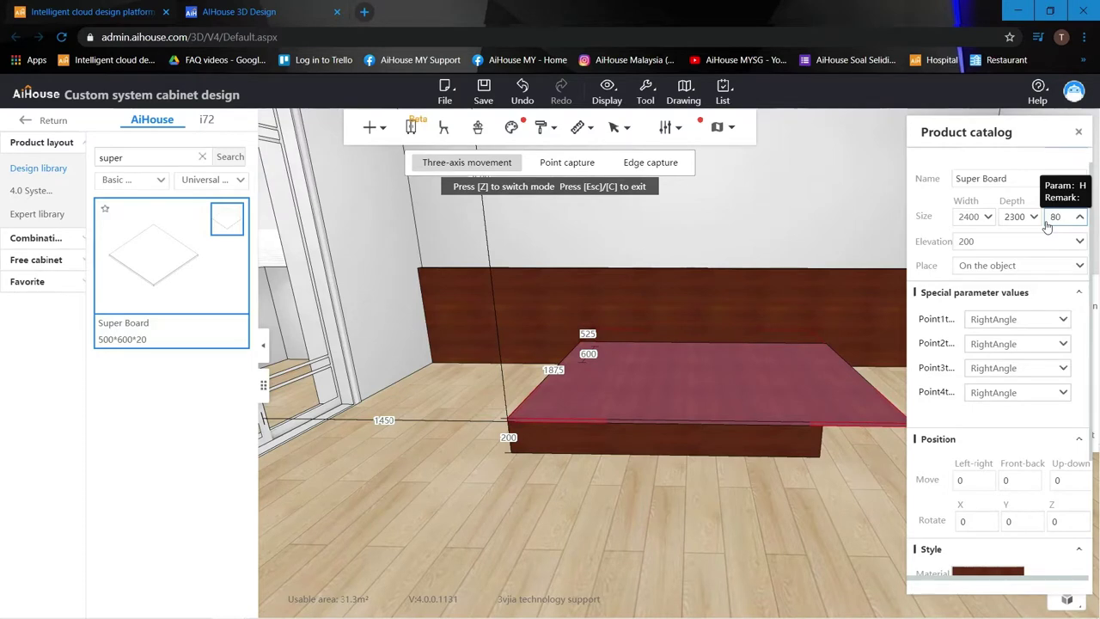
key(Return)
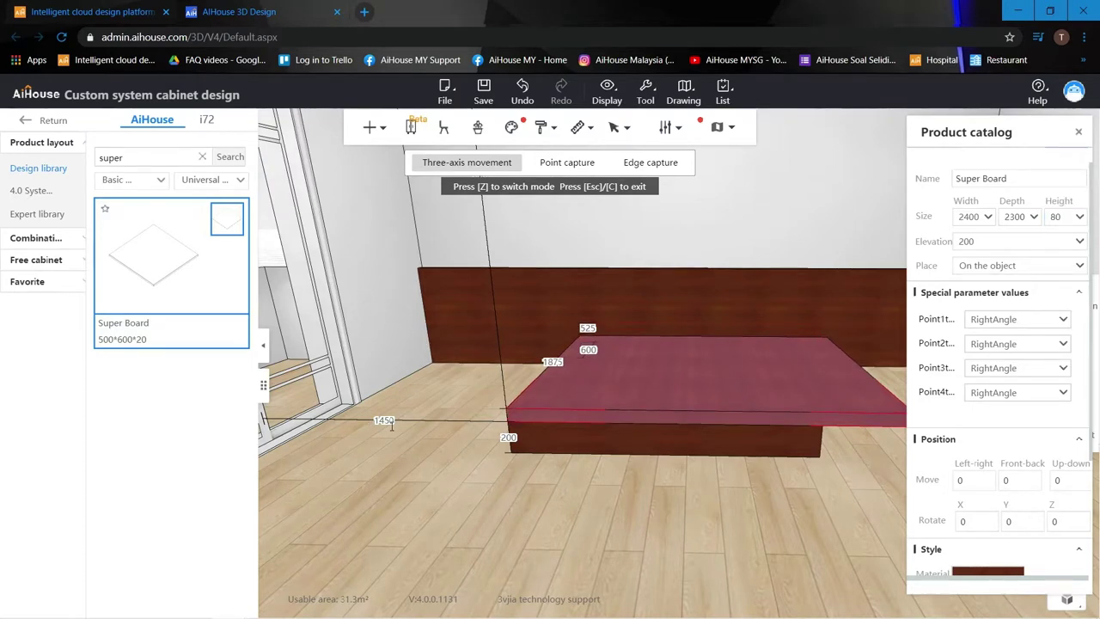
Step: Set the upper board's distance from the left wall to 1150 mm
click(393, 420)
text(1150)
key(Return)
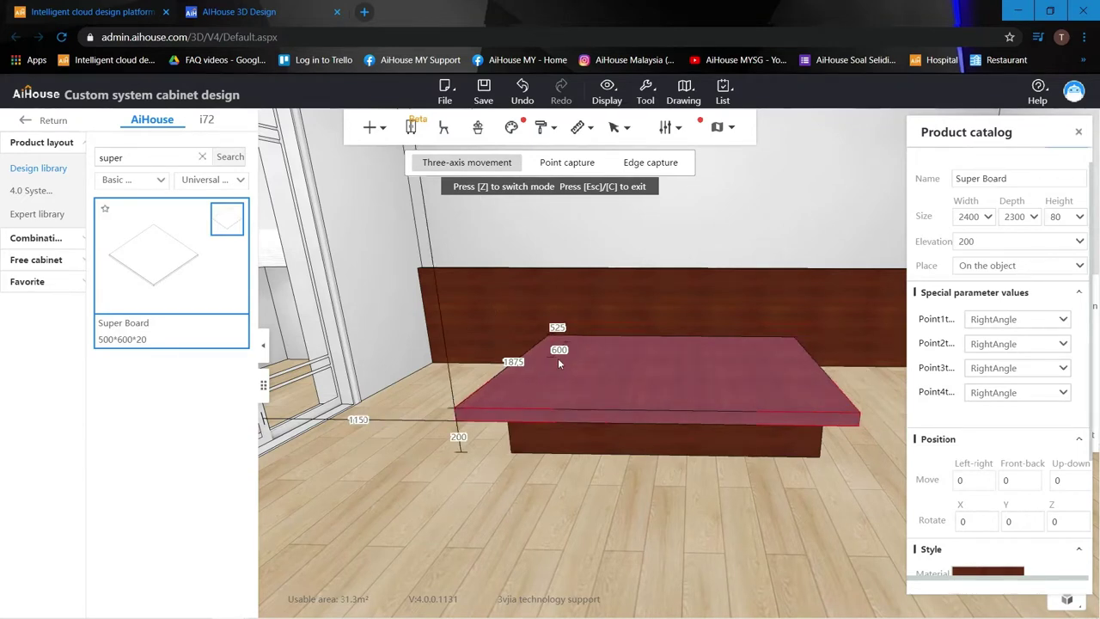
Step: Set the upper board's distance from the wall behind the panel to 75 mm
drag(565, 327, 533, 325)
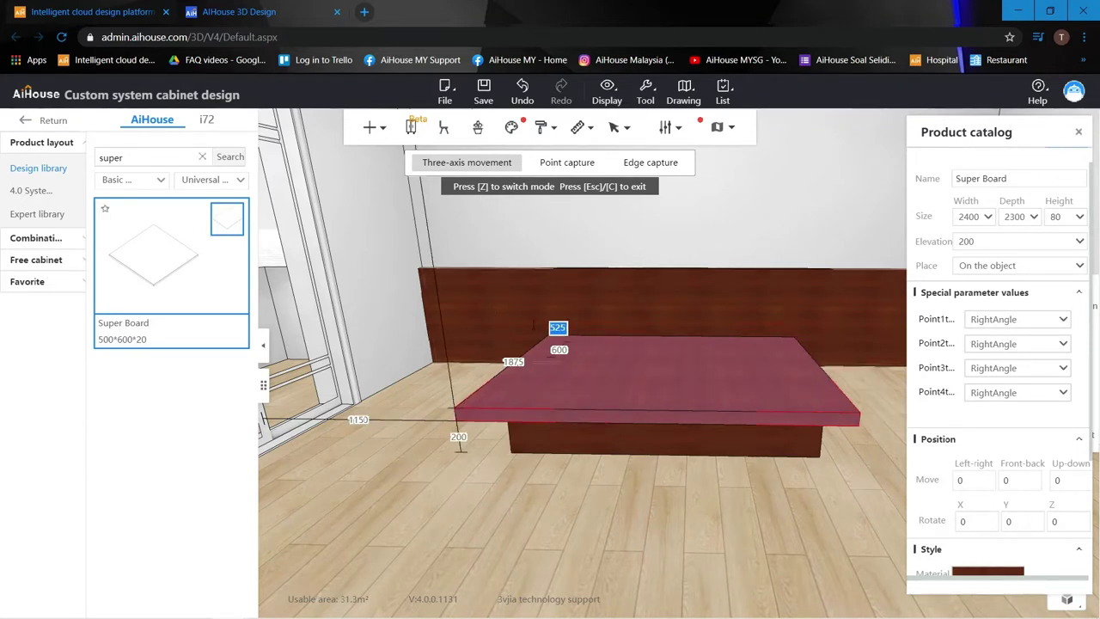
text(75)
key(Return)
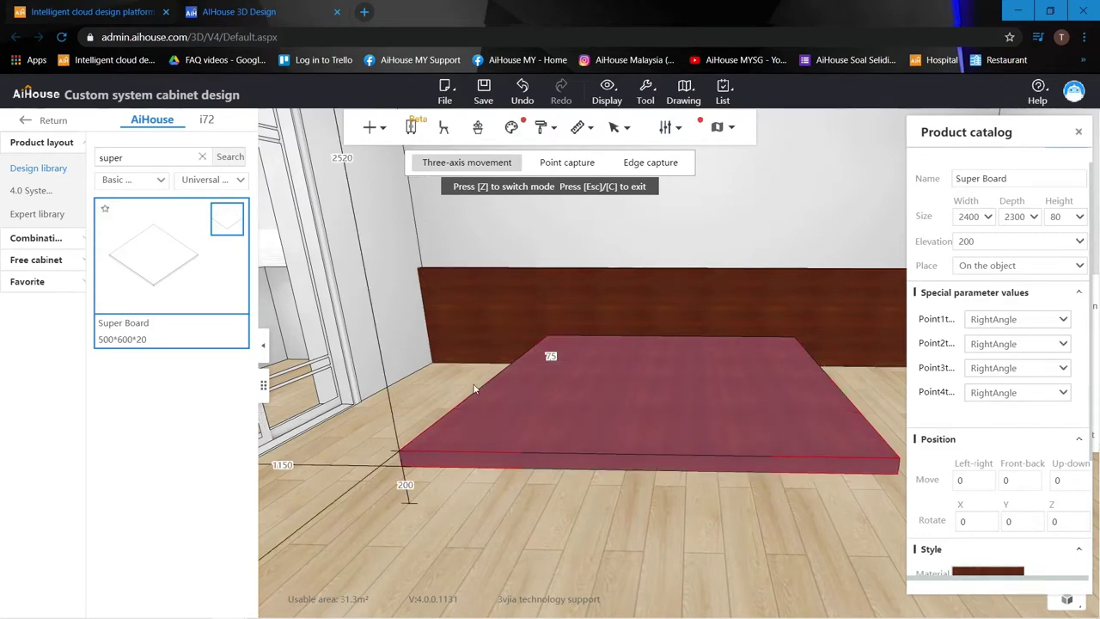
Step: Pull the upper board about 97 mm away from the wall panel and set its gap to the panel to 0
drag(474, 383, 520, 451)
scroll(528, 429, up, 3)
click(519, 452)
key(z)
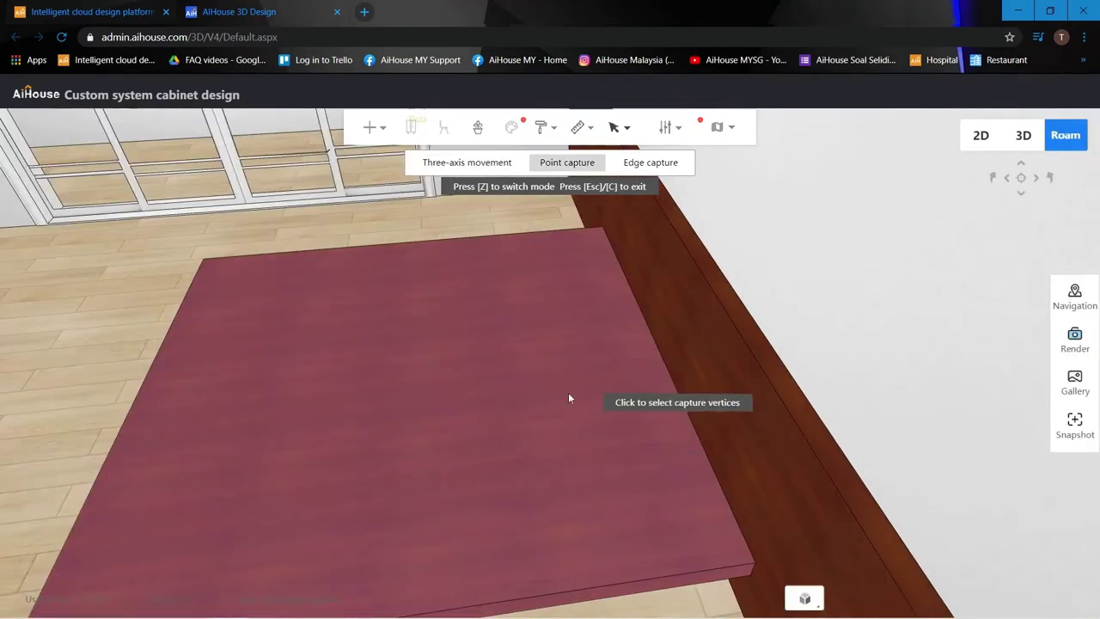
key(z)
key(z)
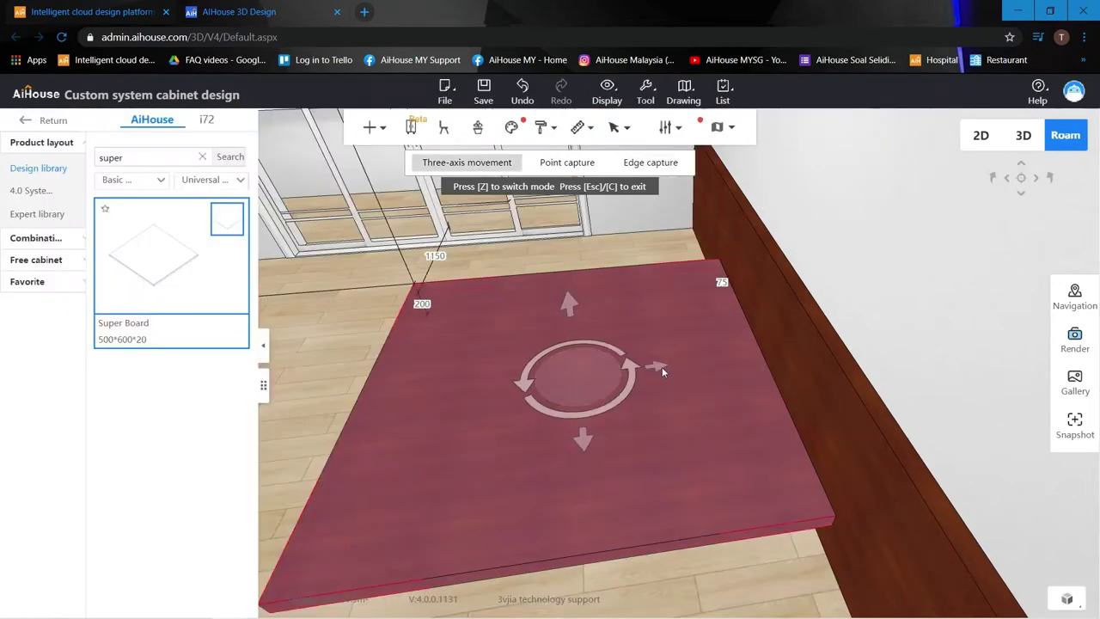
mouse_move(659, 367)
mouse_down()
mouse_move(632, 369)
mouse_move(667, 356)
mouse_up()
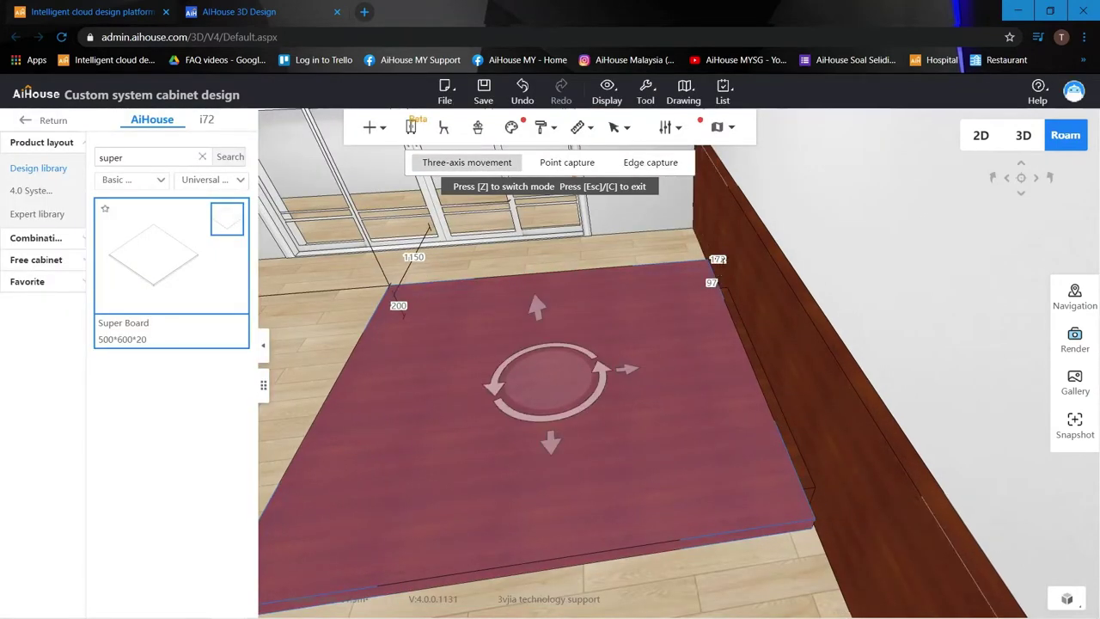
click(717, 259)
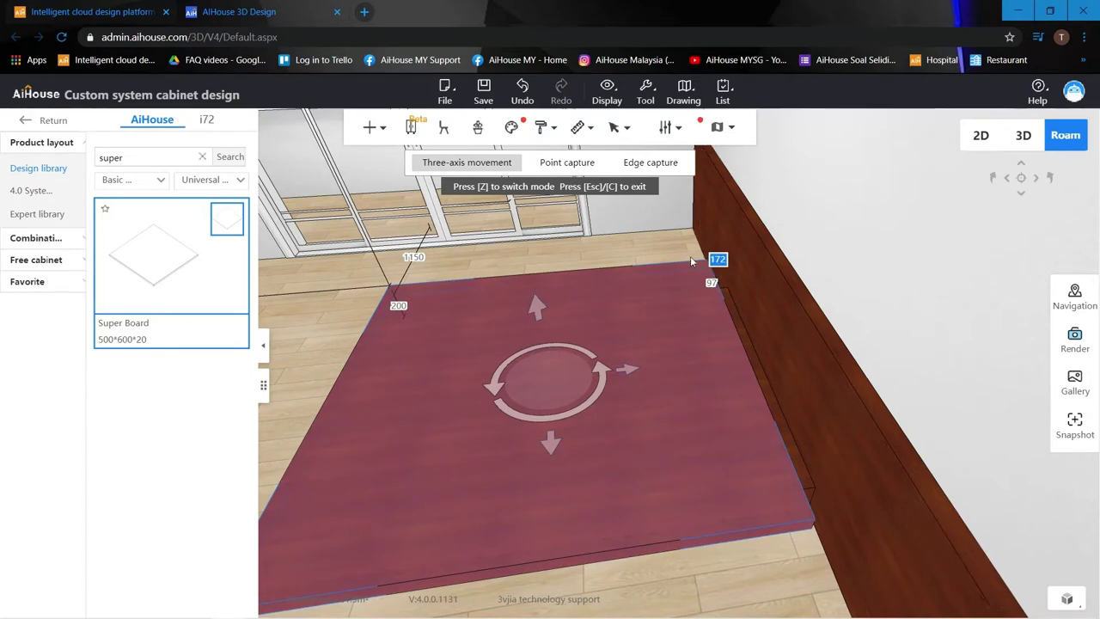
click(712, 282)
text(0)
key(Return)
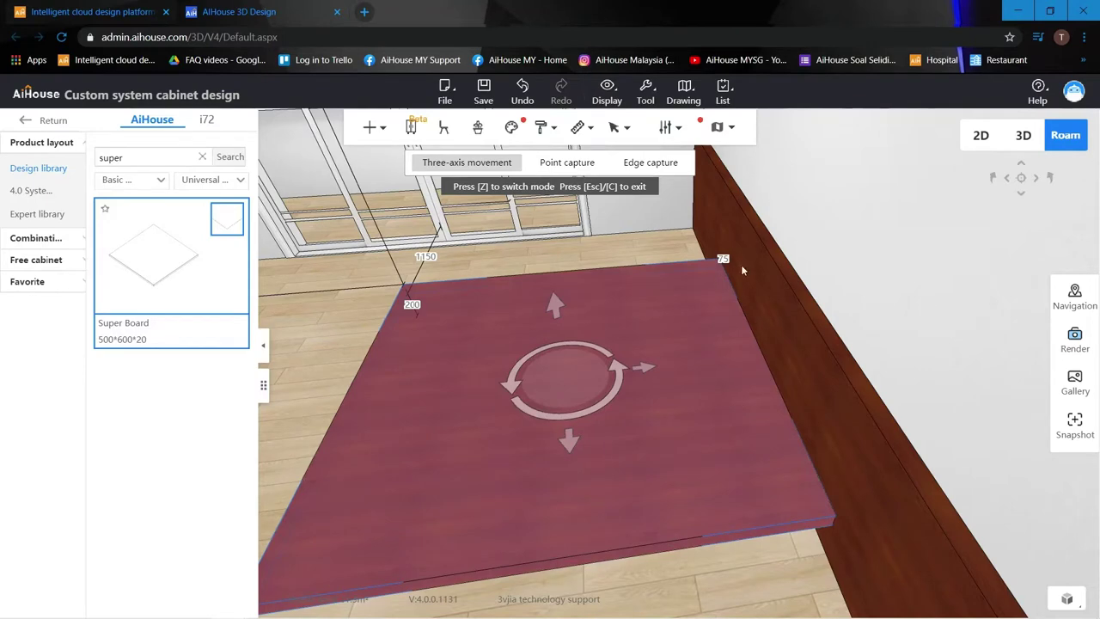
Step: Inspect the lower base board and the platform from floor level and from the front
drag(803, 231, 908, 188)
scroll(810, 264, down, 3)
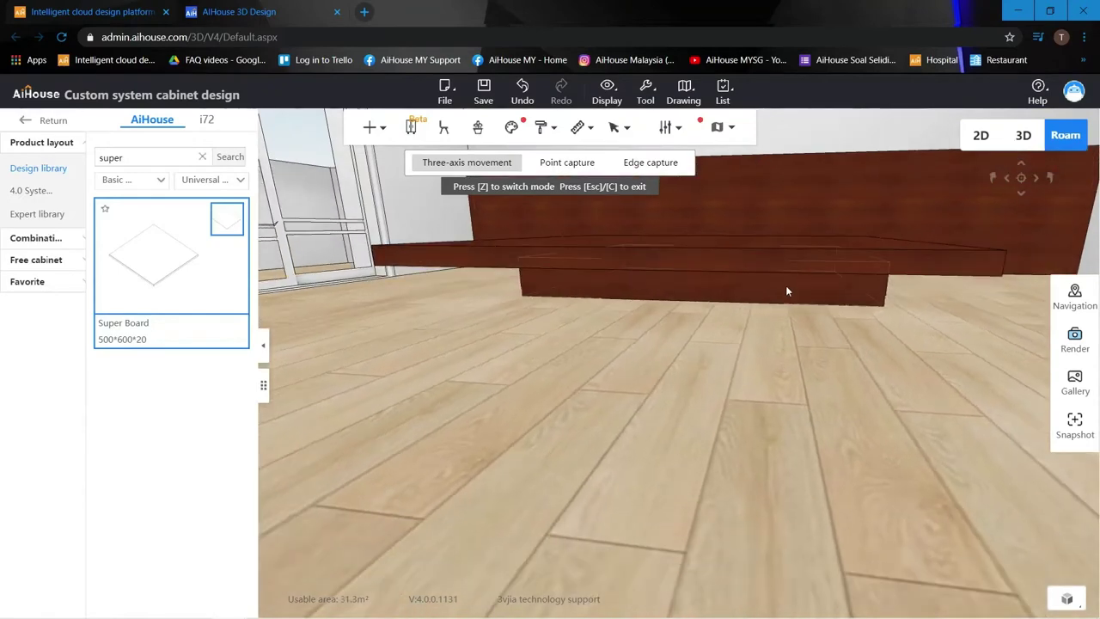
click(786, 286)
drag(754, 291, 750, 261)
scroll(780, 332, down, 4)
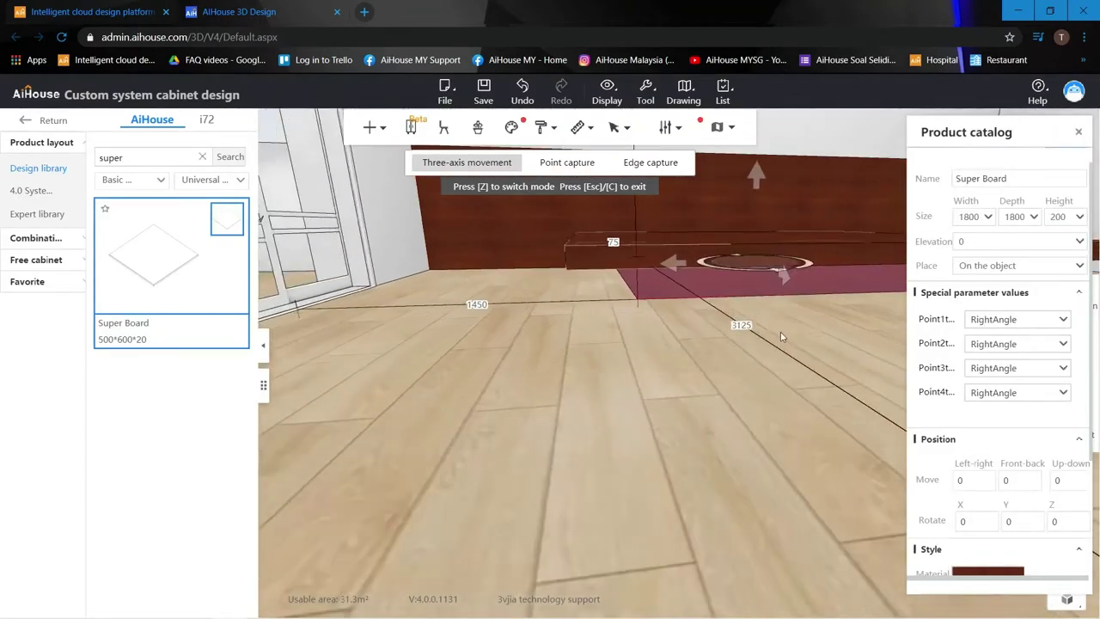
click(781, 331)
drag(780, 331, 651, 367)
key(a)
drag(650, 328, 655, 349)
key(w)
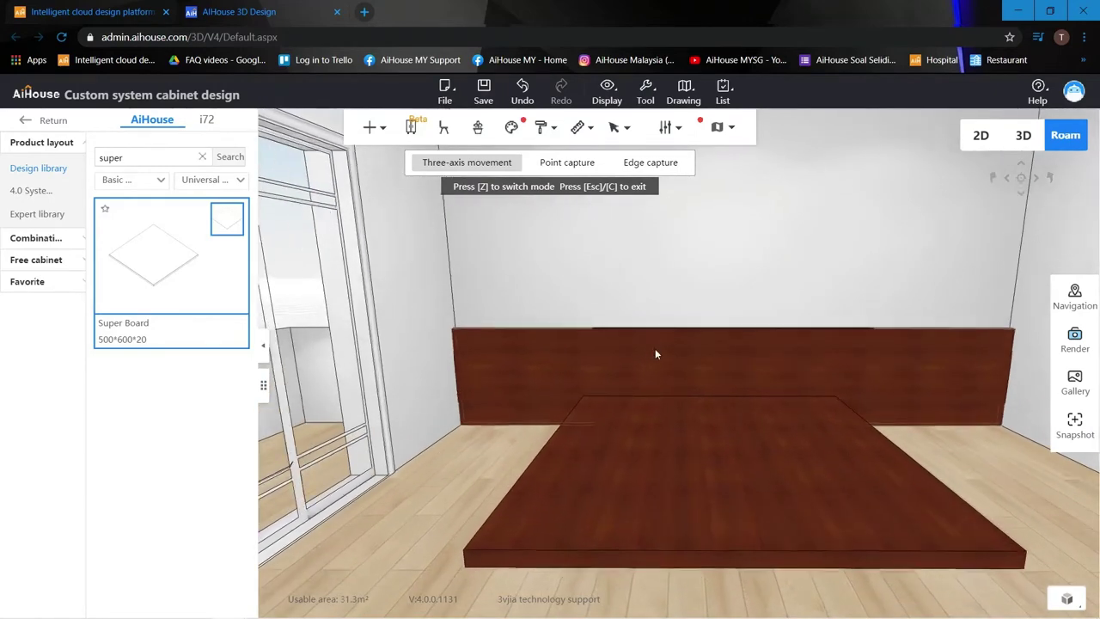
key(Escape)
Step: Clear the product search to list the whole design library
drag(521, 404, 584, 404)
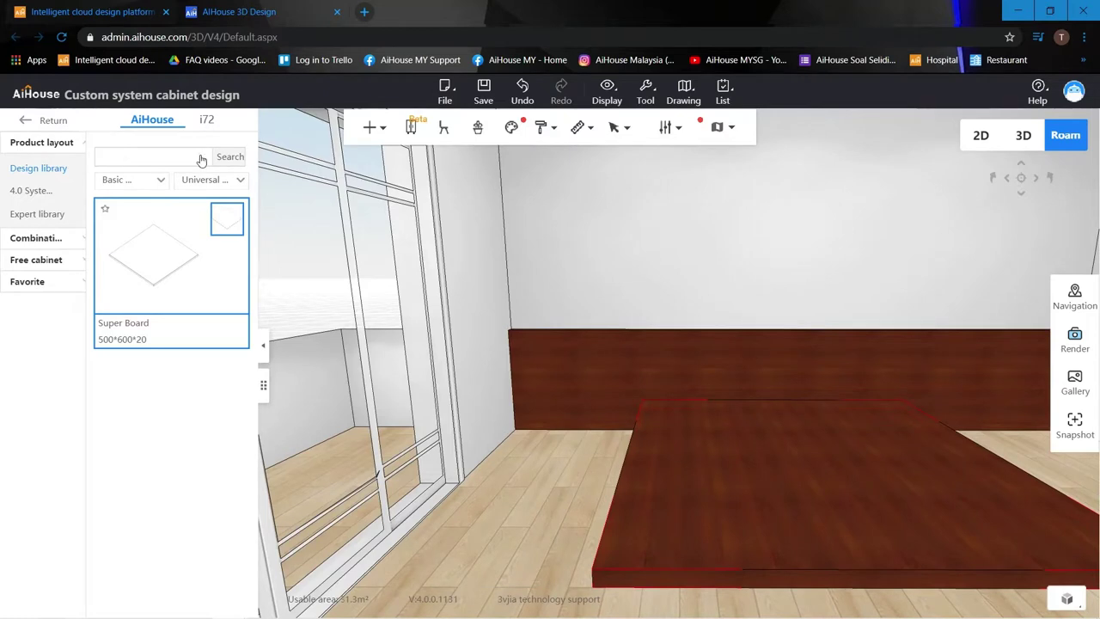
click(166, 157)
key(Return)
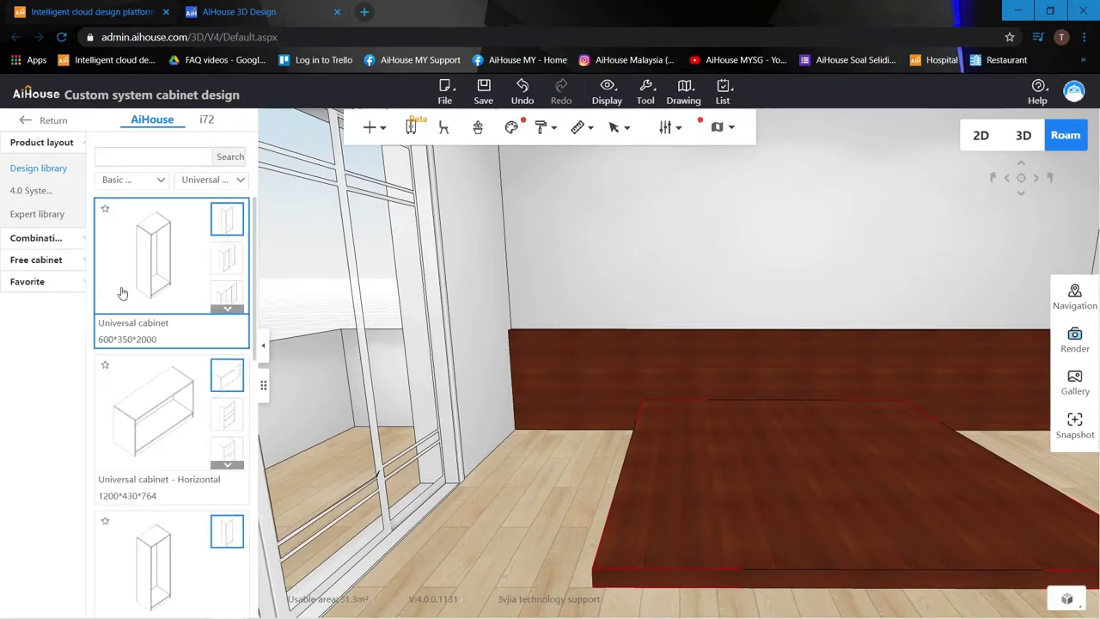
Step: Place a Universal cabinet - Horizontal in the corner beside the platform and delete it
click(163, 409)
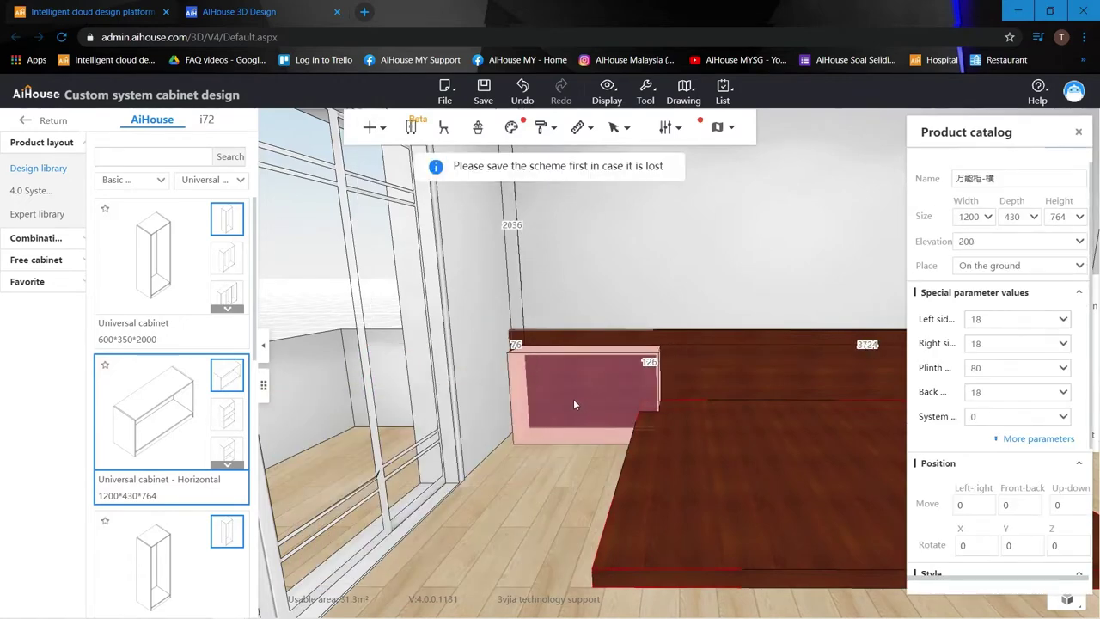
drag(575, 405, 558, 405)
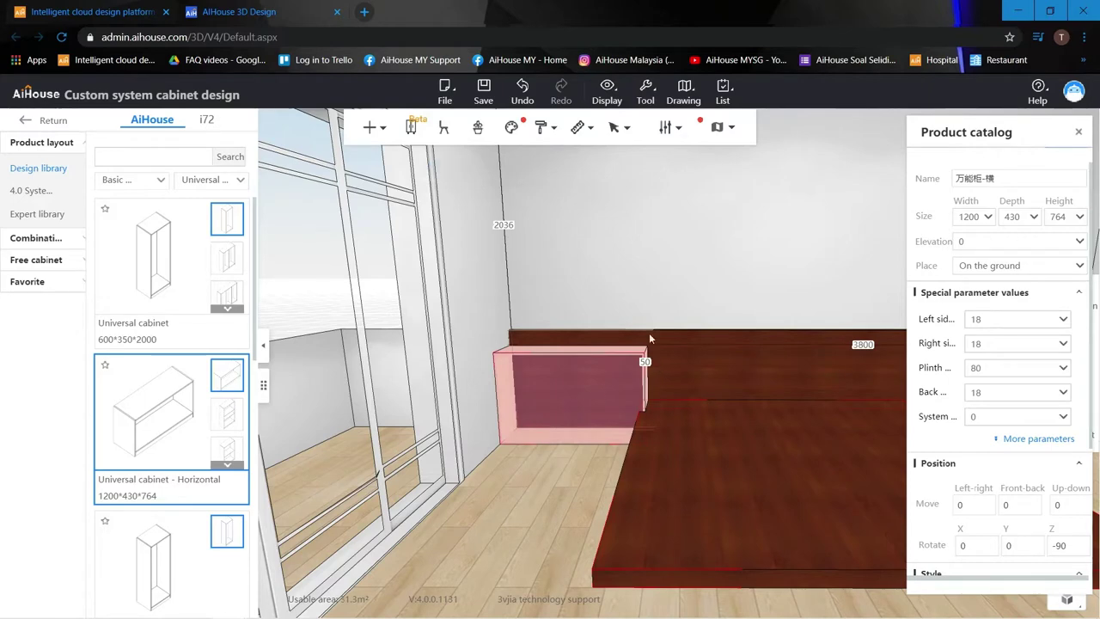
click(667, 290)
click(586, 355)
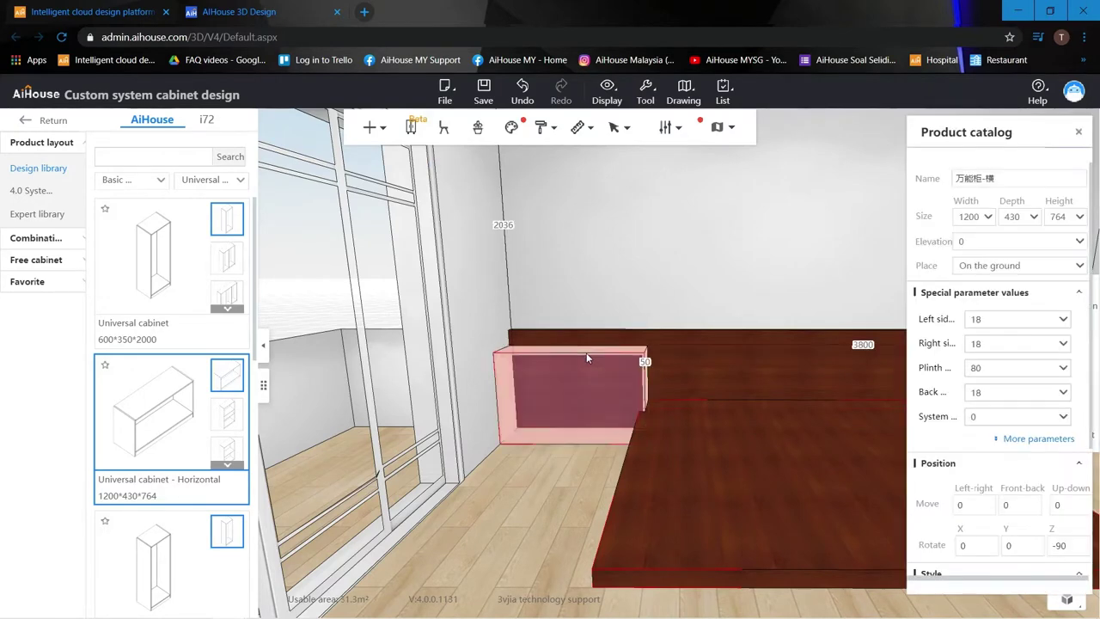
key(Delete)
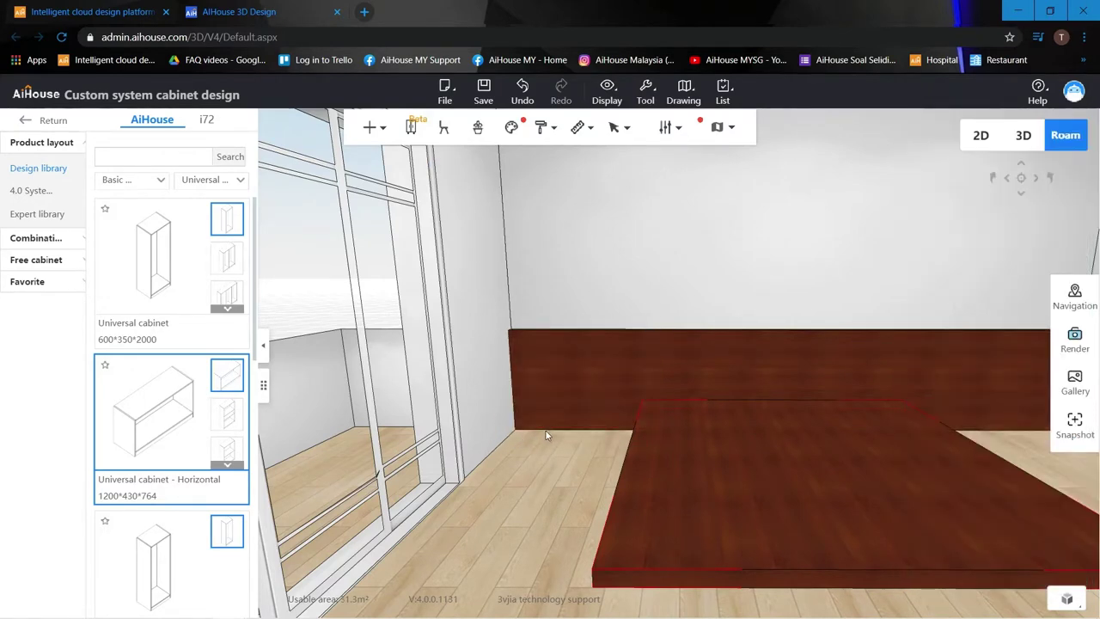
Step: Place a Universal cabinet - Horizontal in the corner on the balcony side and offset it 75 mm front-back
click(546, 436)
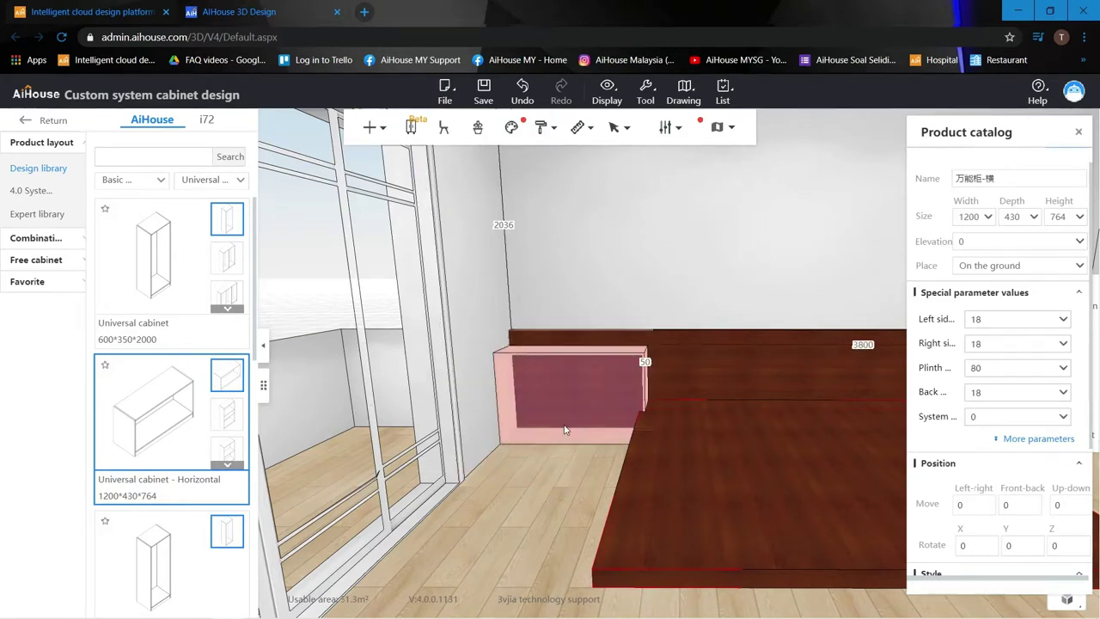
click(699, 267)
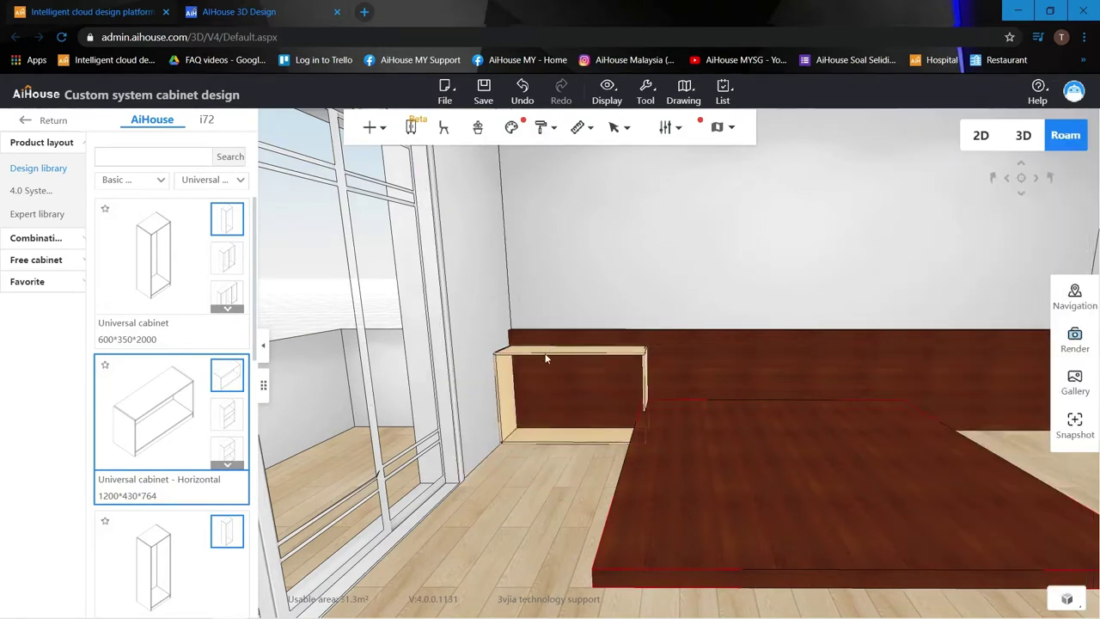
click(545, 359)
double_click(1020, 508)
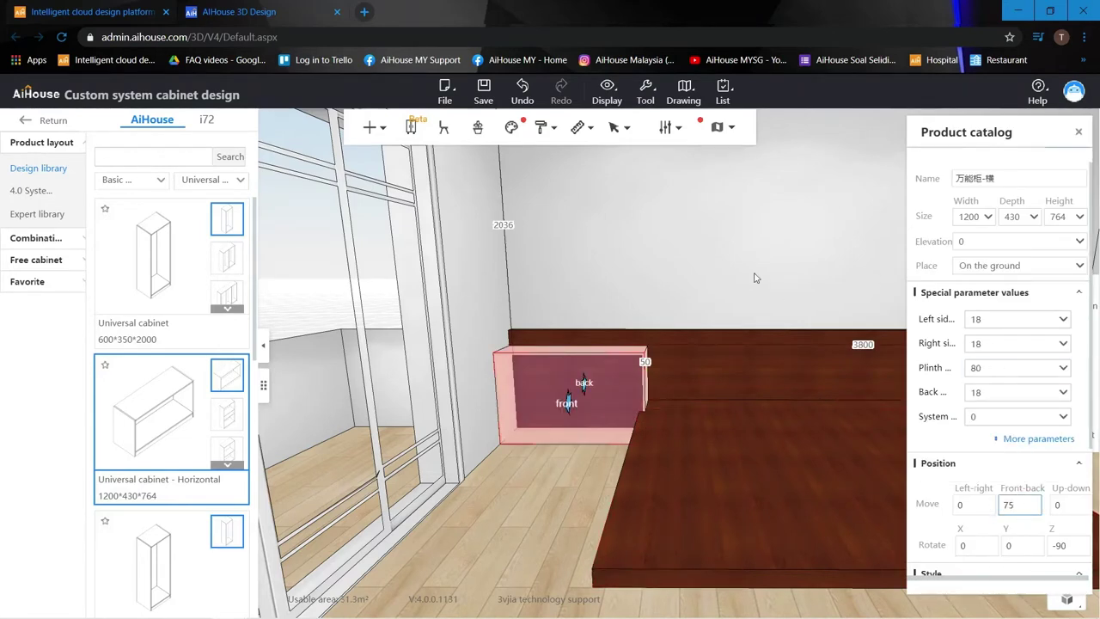
key(Return)
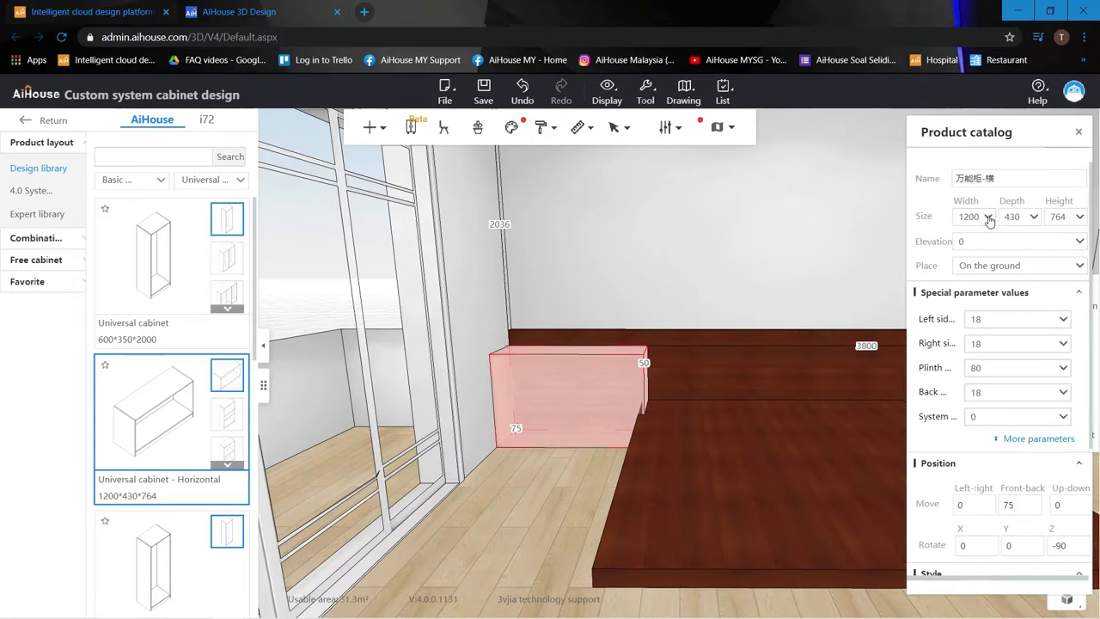
Step: Size the cabinet to 900 mm wide and 300 mm high, and set its elevation to 200
double_click(970, 217)
text(900)
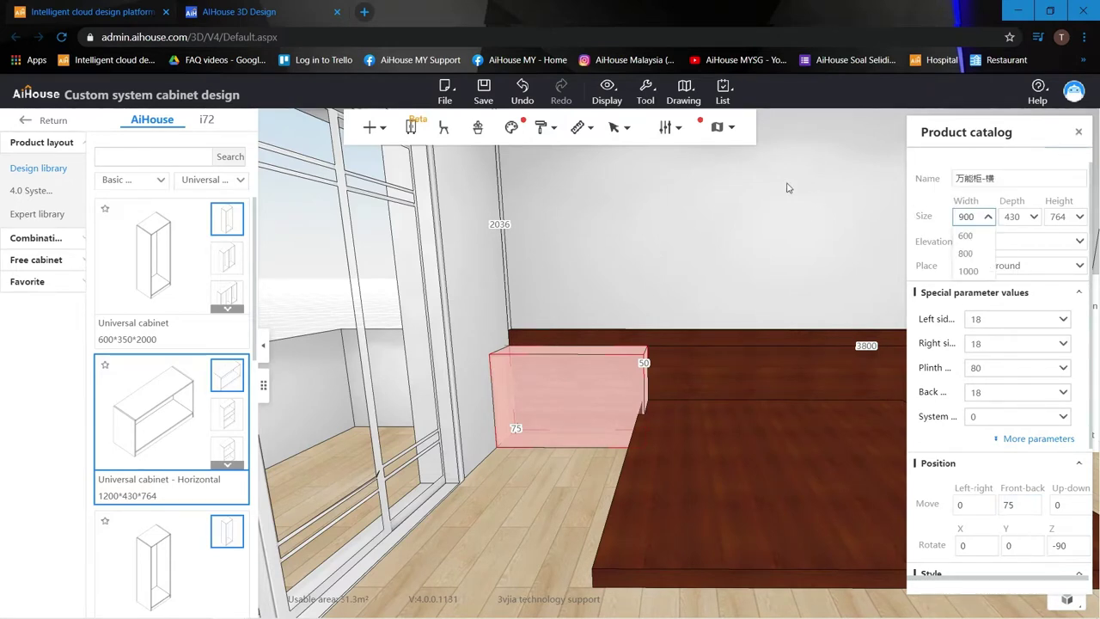
key(Return)
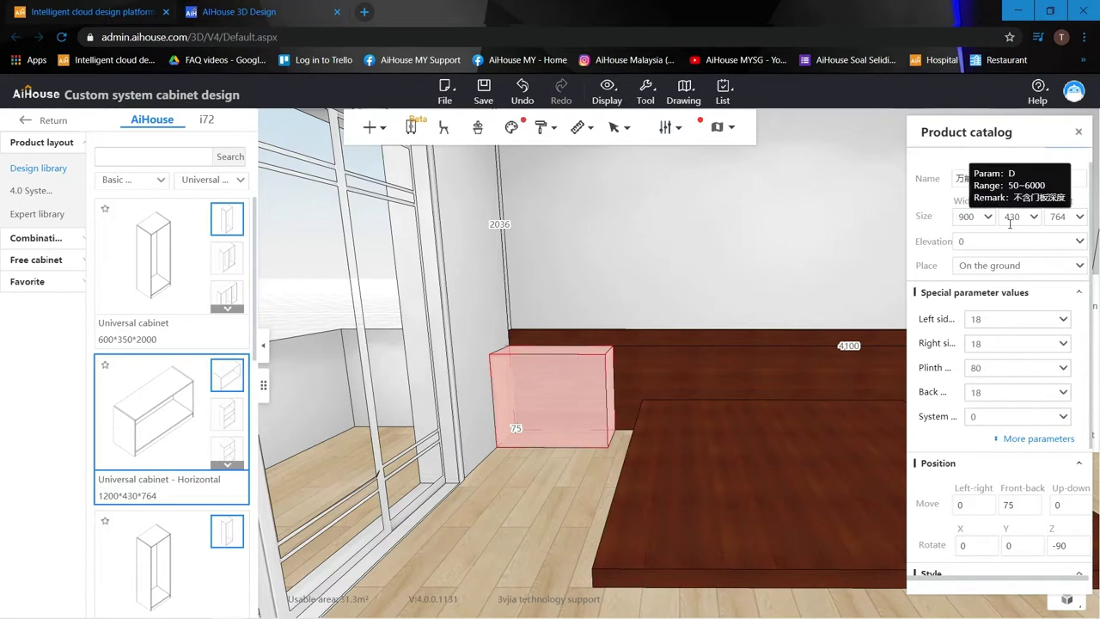
double_click(1059, 217)
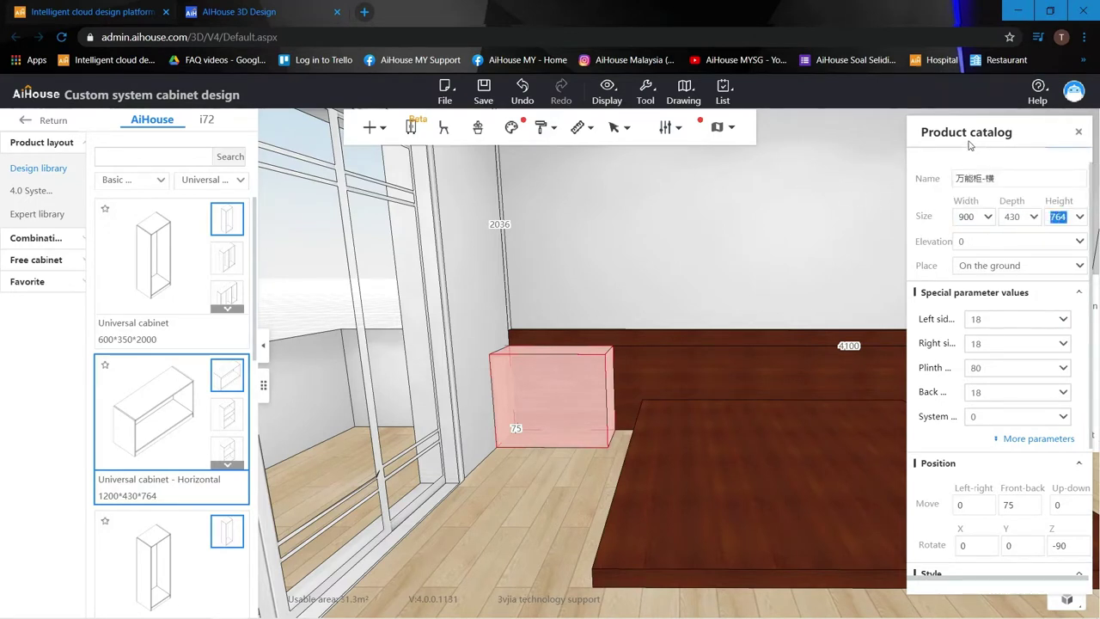
text(300)
key(Return)
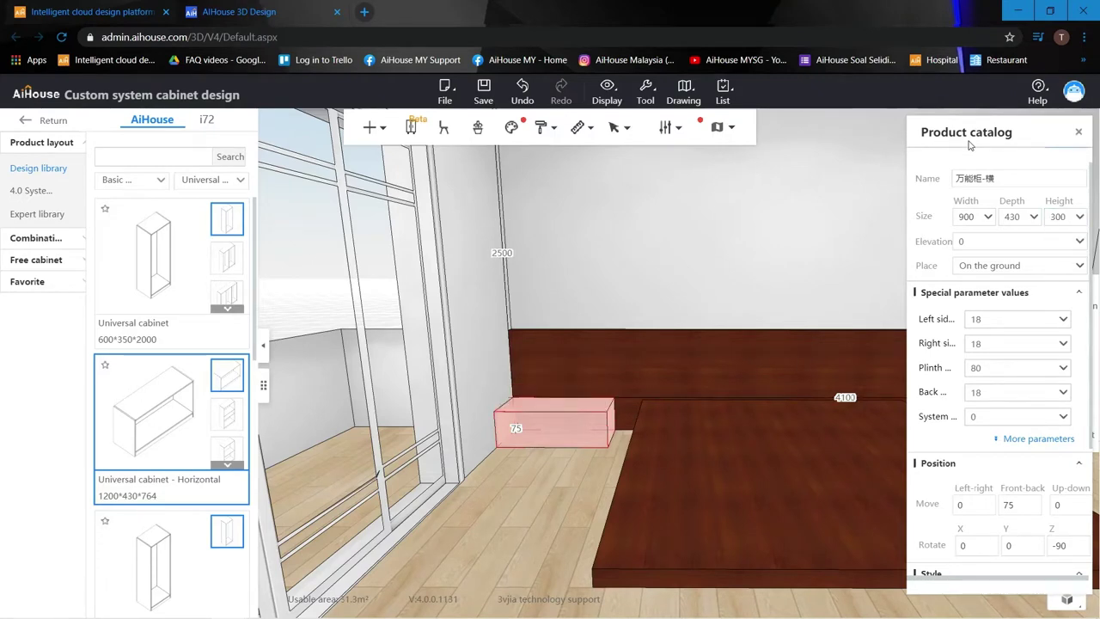
double_click(967, 242)
text(200)
key(Return)
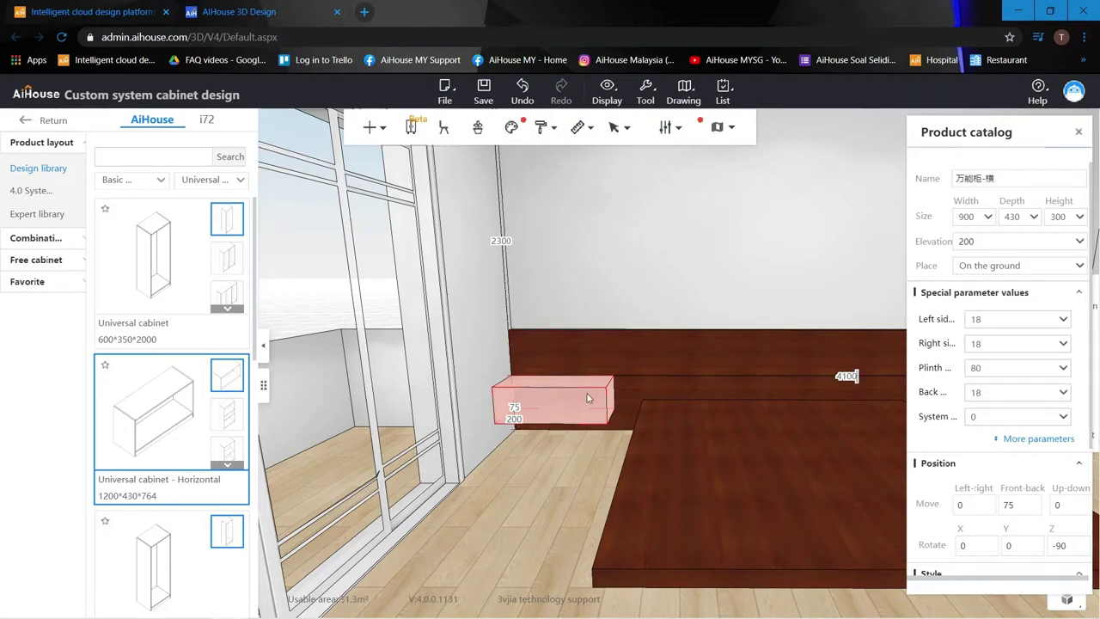
Step: Move the cabinet along the wall panel toward the platform and set its gap to the platform to 0
key(c)
drag(482, 400, 499, 401)
click(636, 404)
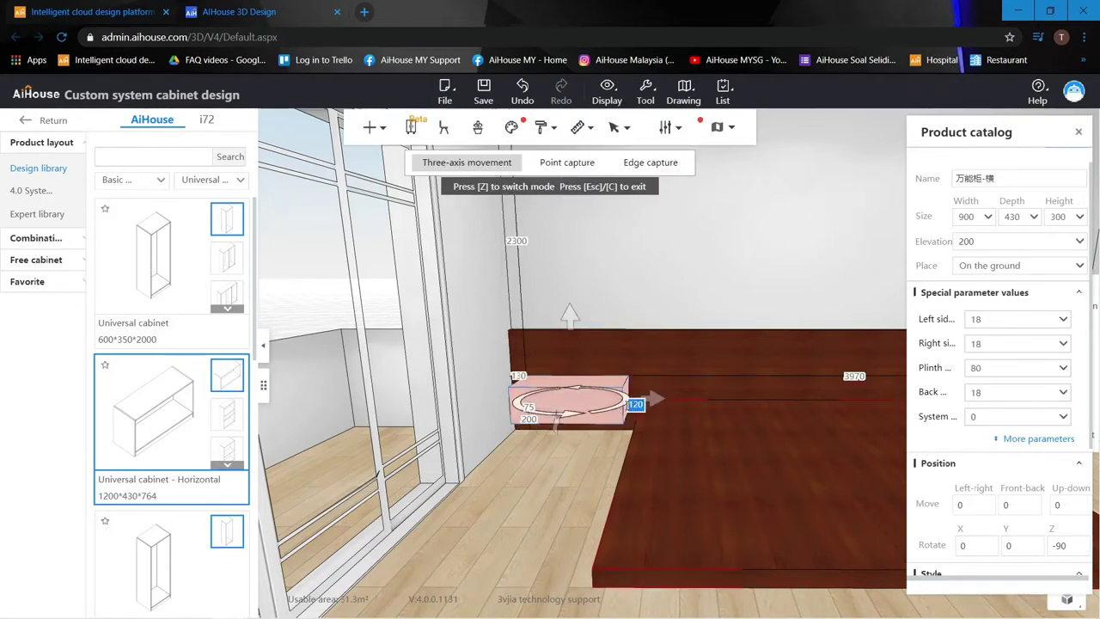
drag(644, 405, 636, 405)
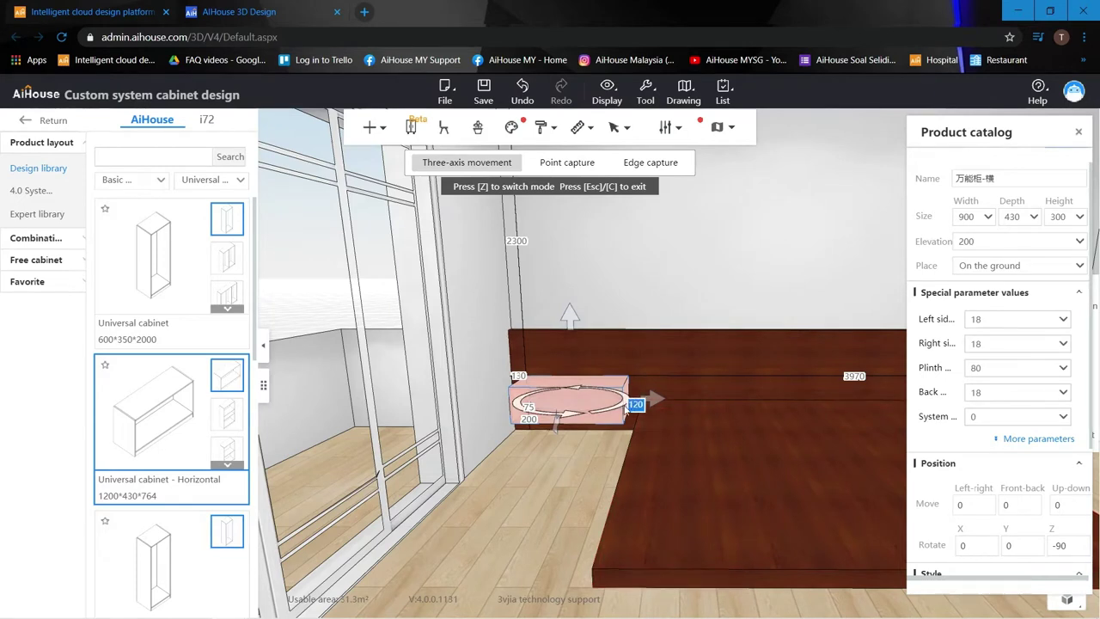
text(0)
key(Return)
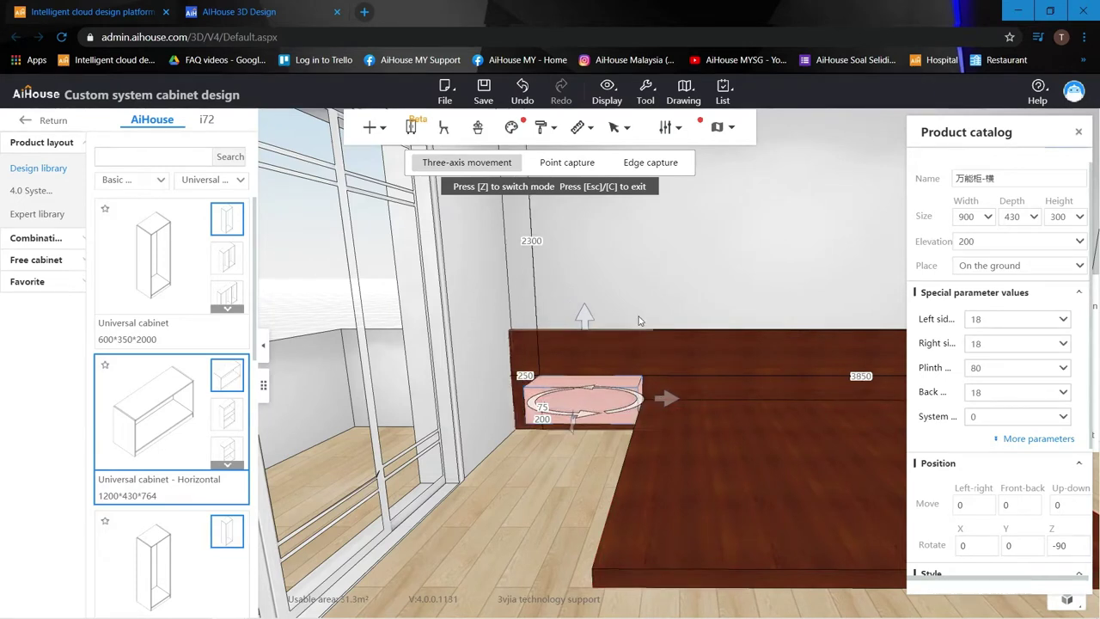
click(653, 421)
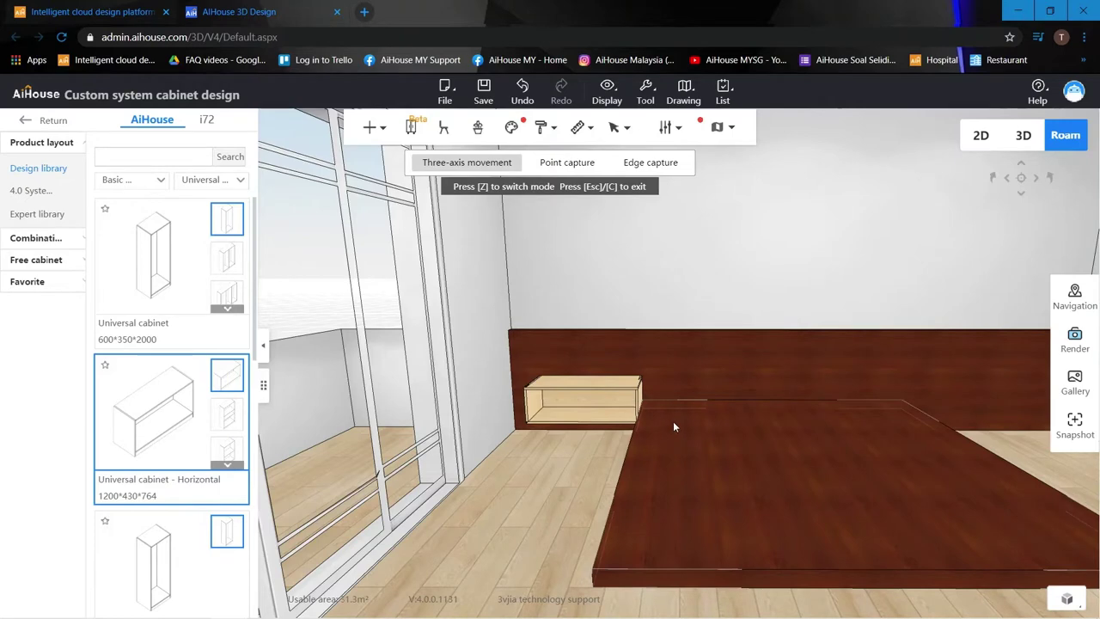
Step: Duplicate the bedside cabinet directly to its right
key(d)
drag(595, 415, 556, 408)
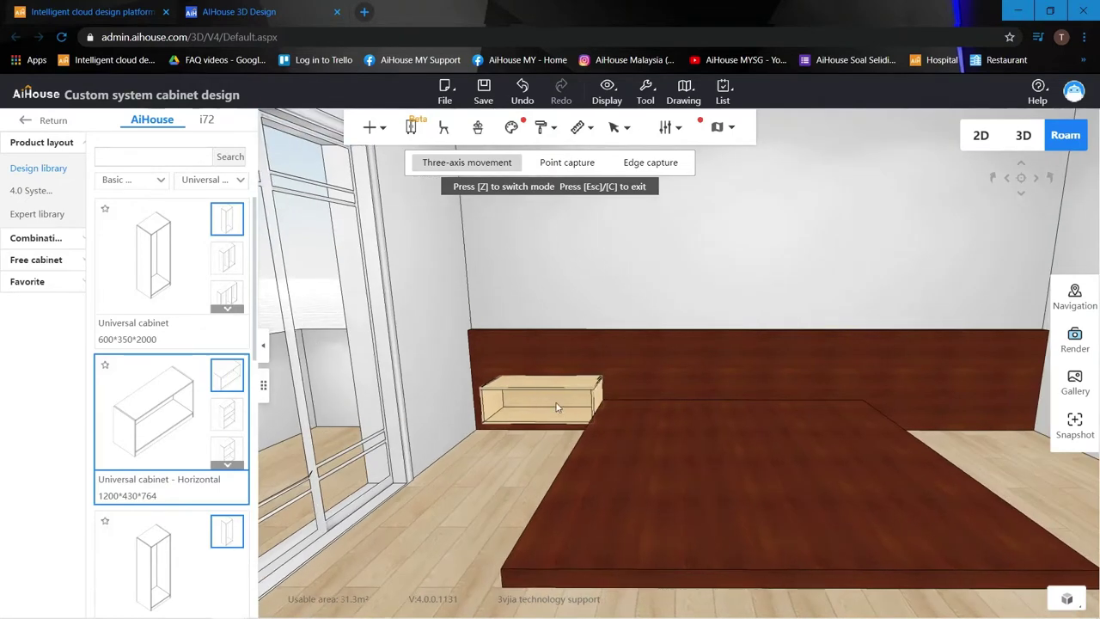
click(553, 388)
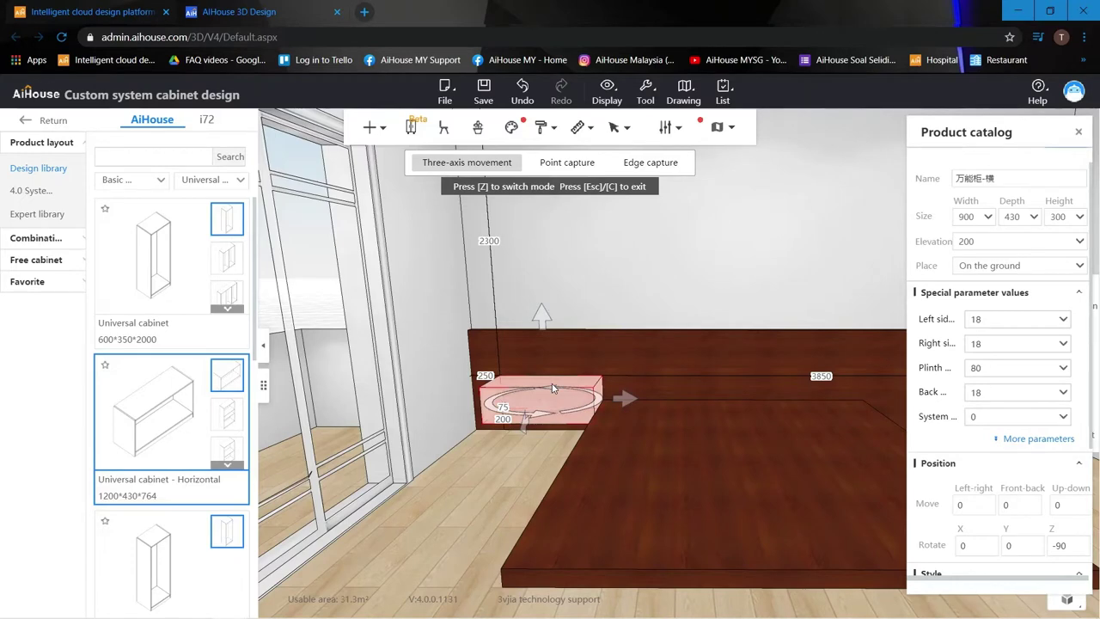
key(ctrl+Right)
middle_drag(694, 401, 620, 404)
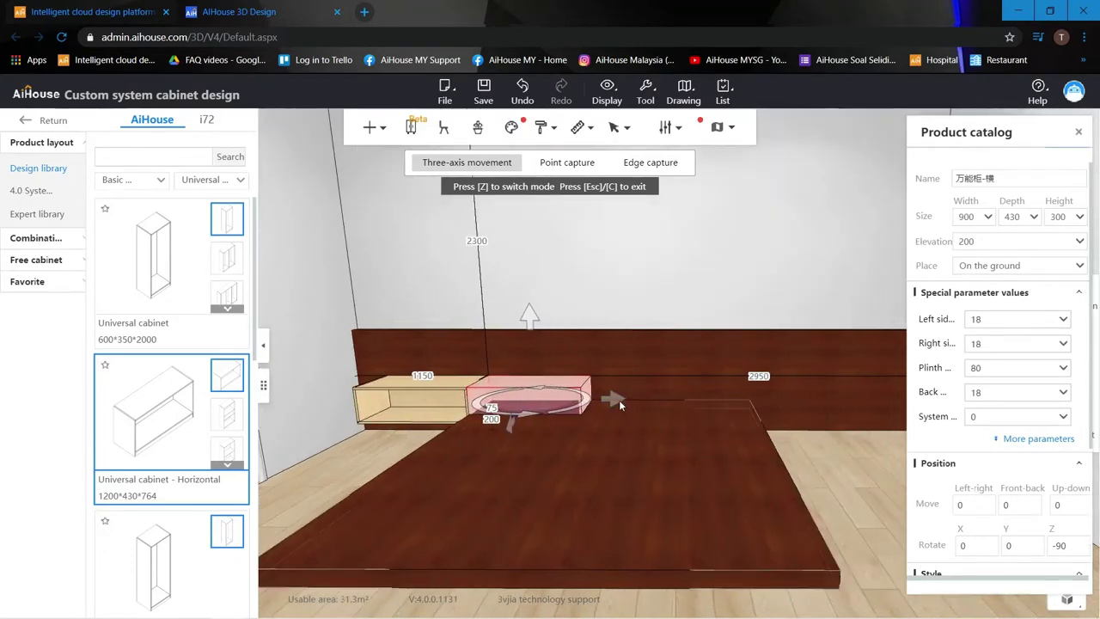
Step: Move the duplicated cabinet to the opposite side of the platform and set its gap to the platform to 0
drag(619, 400, 894, 424)
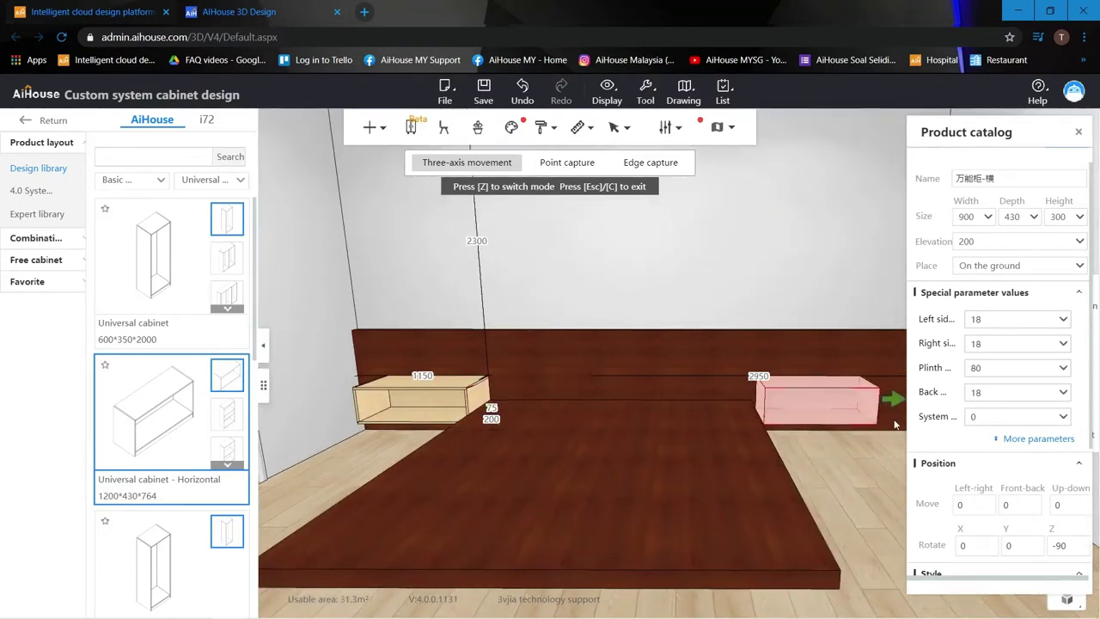
click(755, 405)
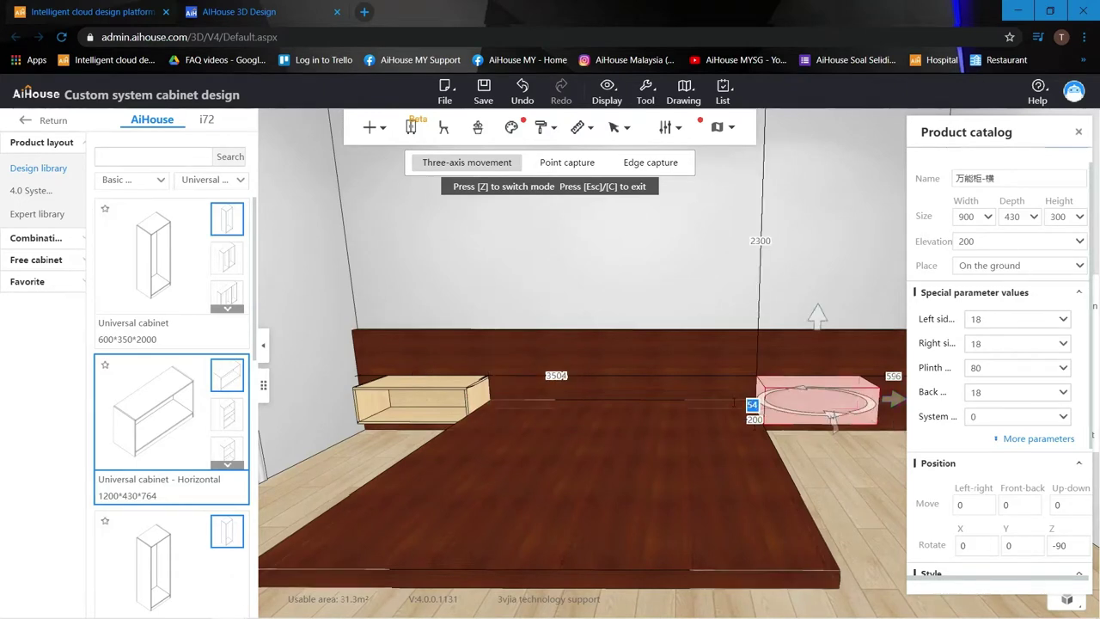
text(0)
key(Return)
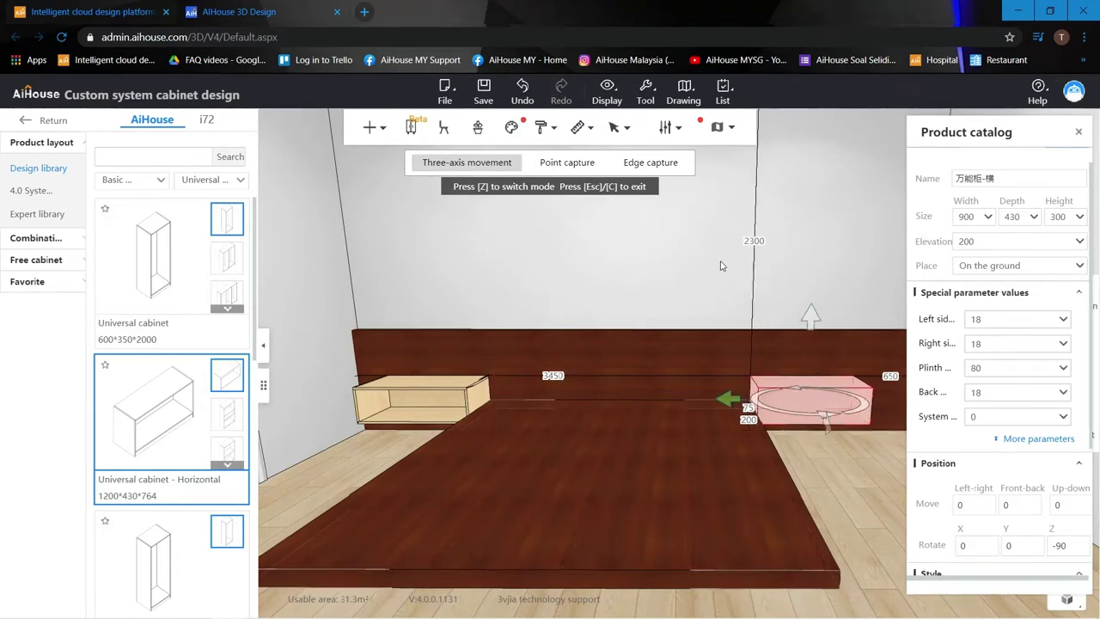
Step: Search the product library for "super" and place a Super Board on top of the bedside cabinet nearest the balcony door
key(a)
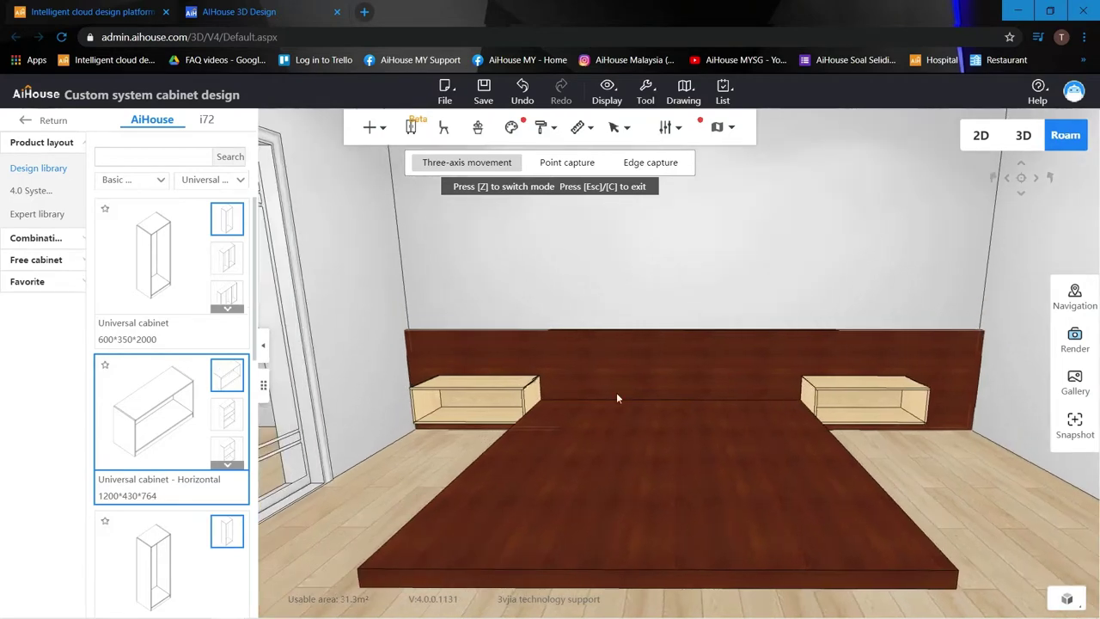
key(w)
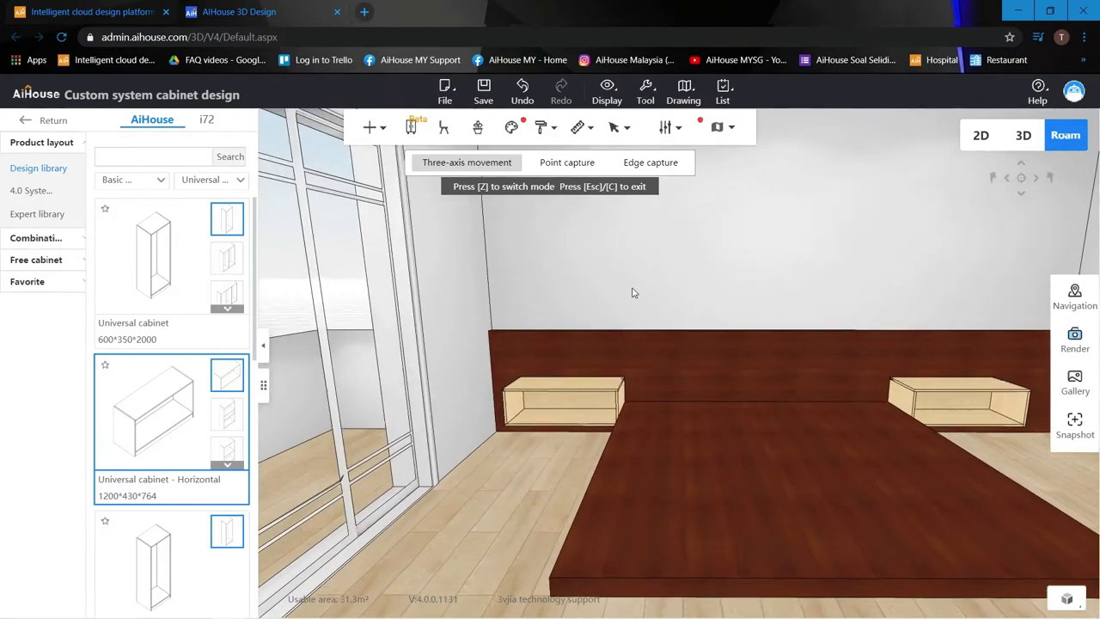
click(172, 156)
text(sup)
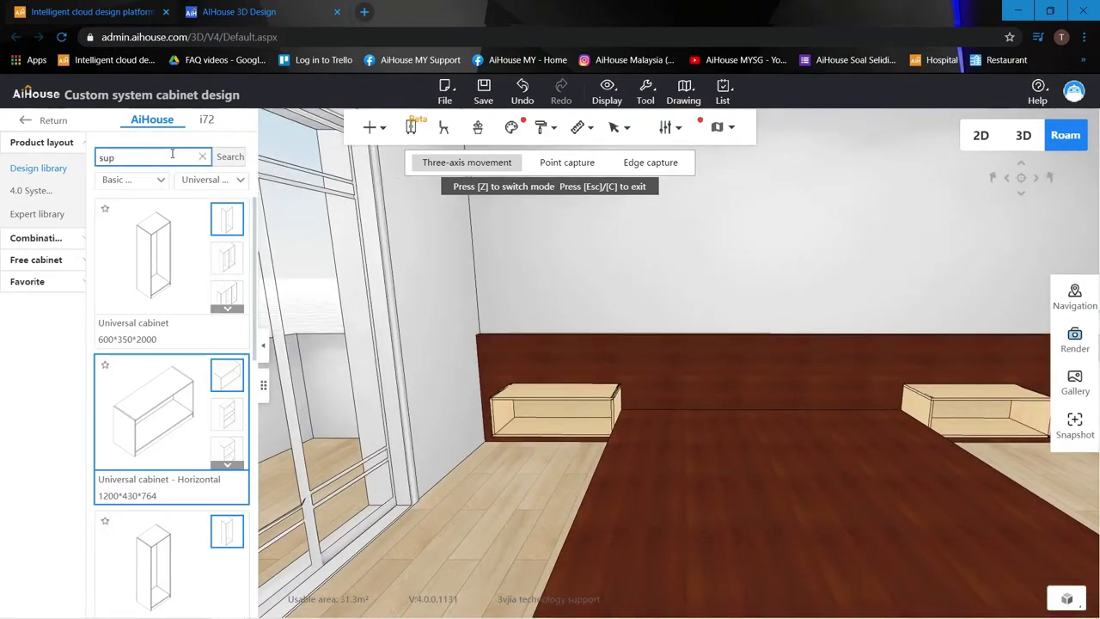
text(er)
key(Return)
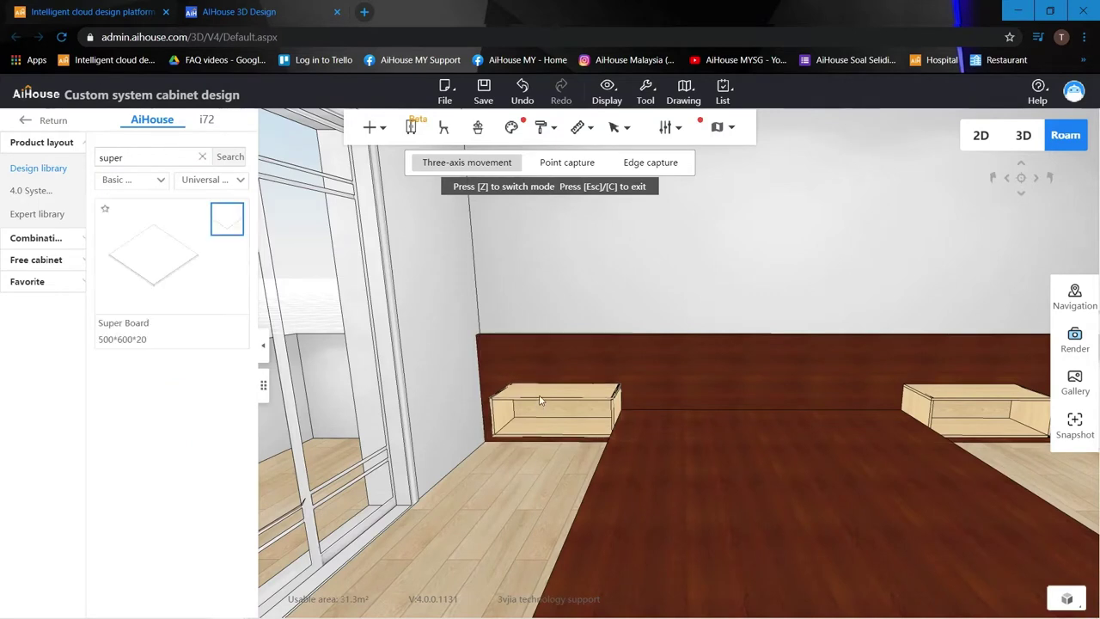
drag(197, 281, 529, 393)
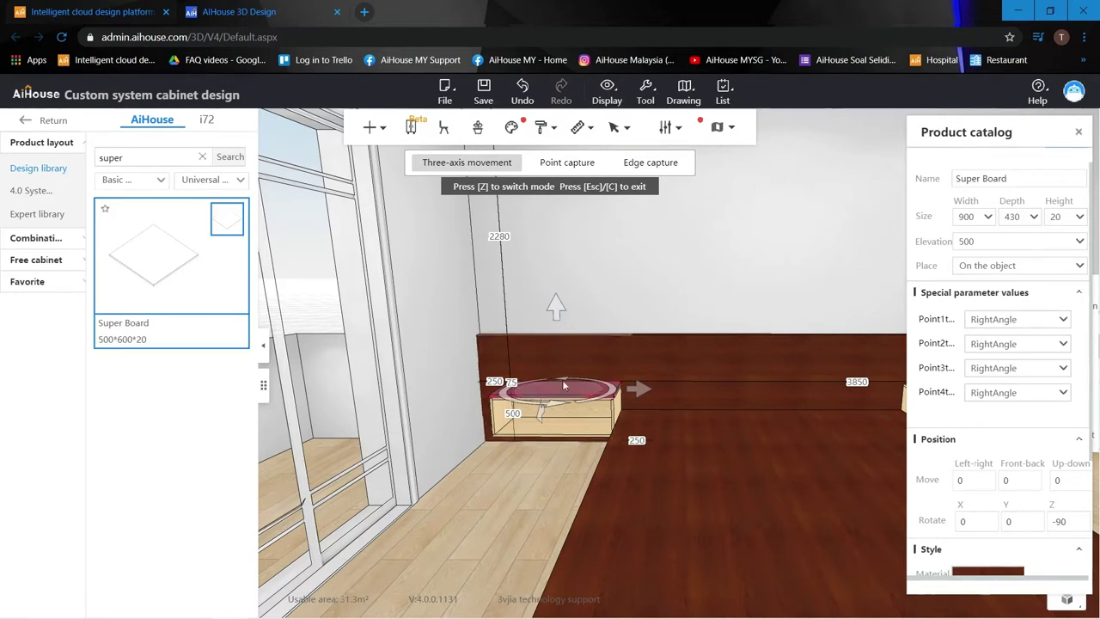
click(650, 296)
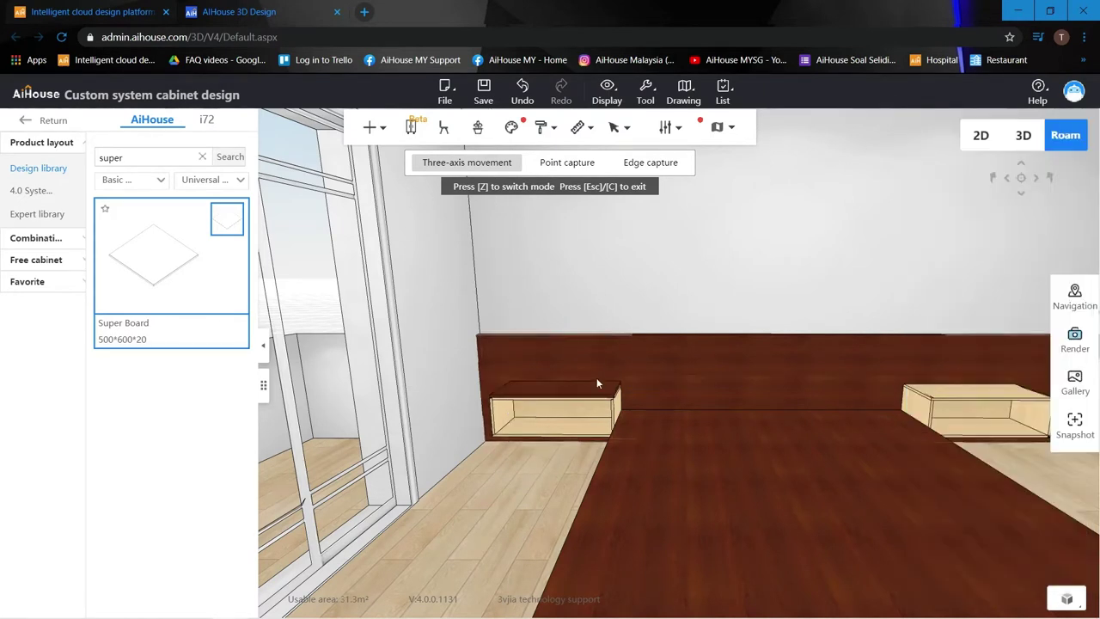
Step: Change the height of the Super Board on the balcony-side bedside cabinet
click(597, 377)
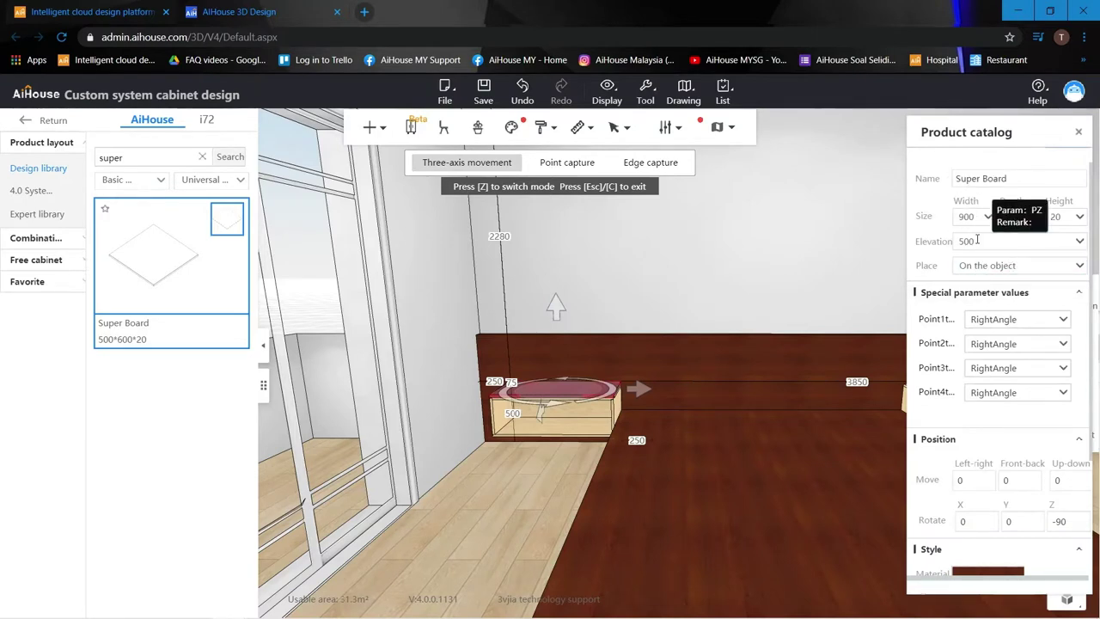
click(1057, 216)
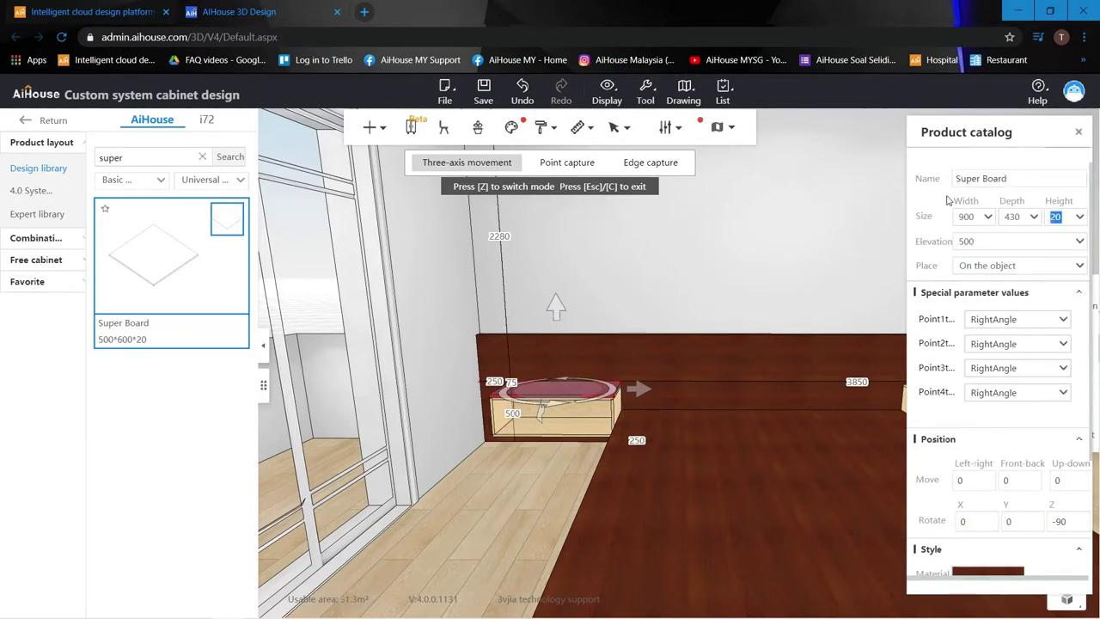
text(0)
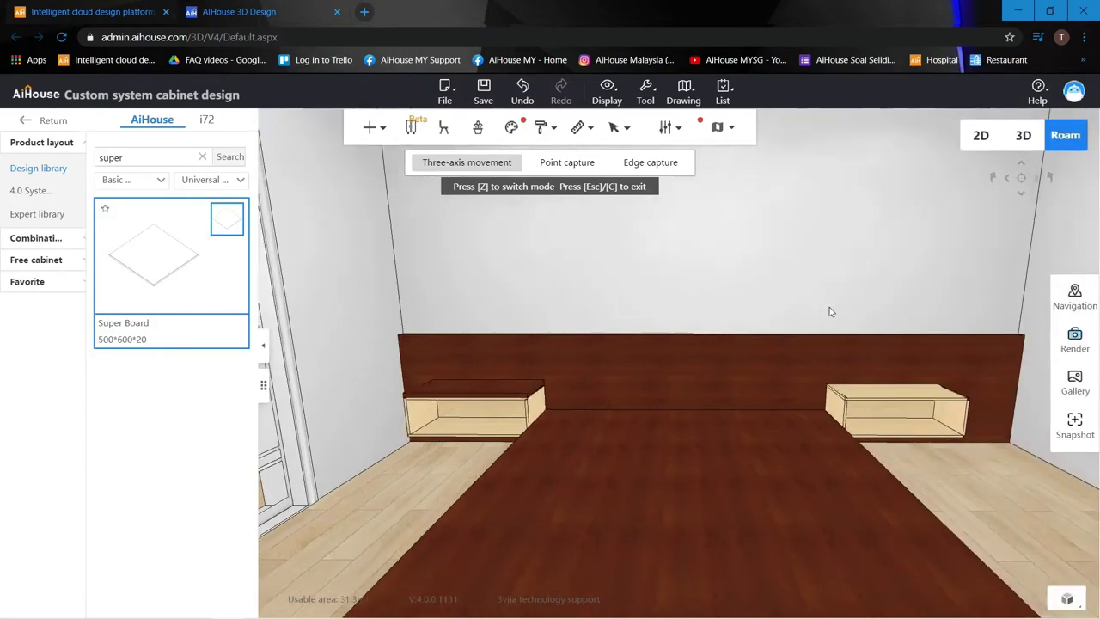
Step: Place a Super Board on top of the other bedside cabinet and set its height to 32
key(d)
key(d)
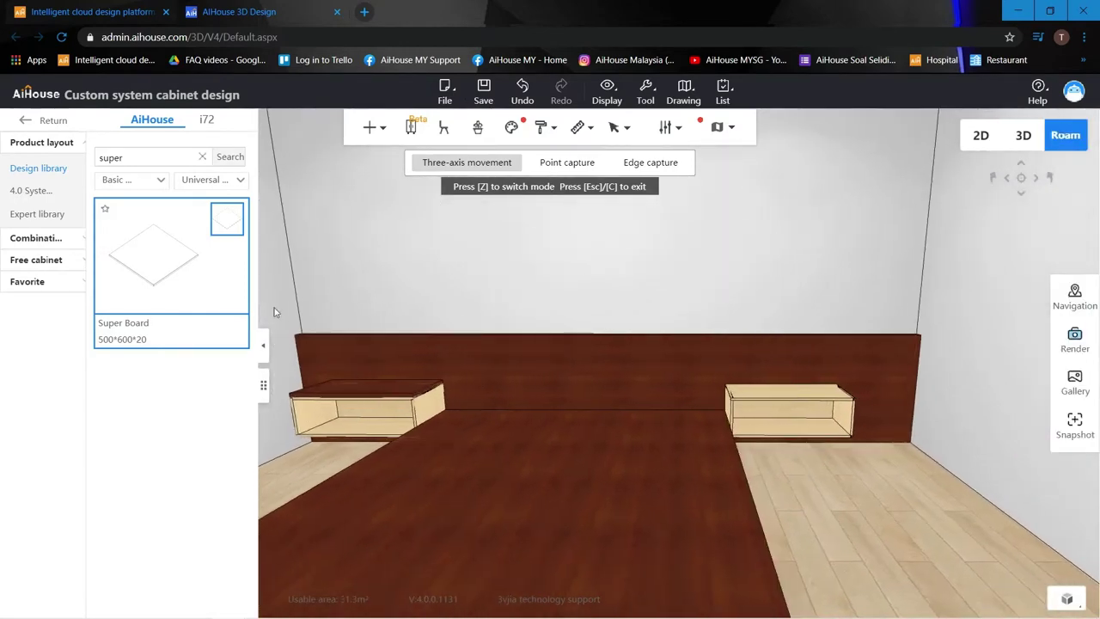
click(741, 391)
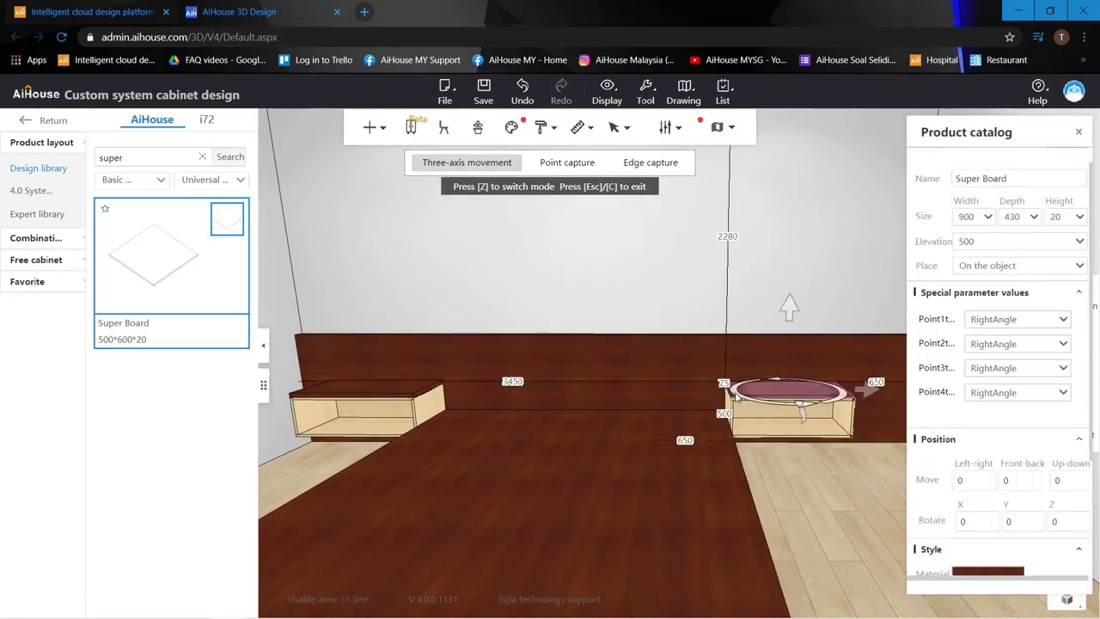
double_click(1057, 217)
text(32)
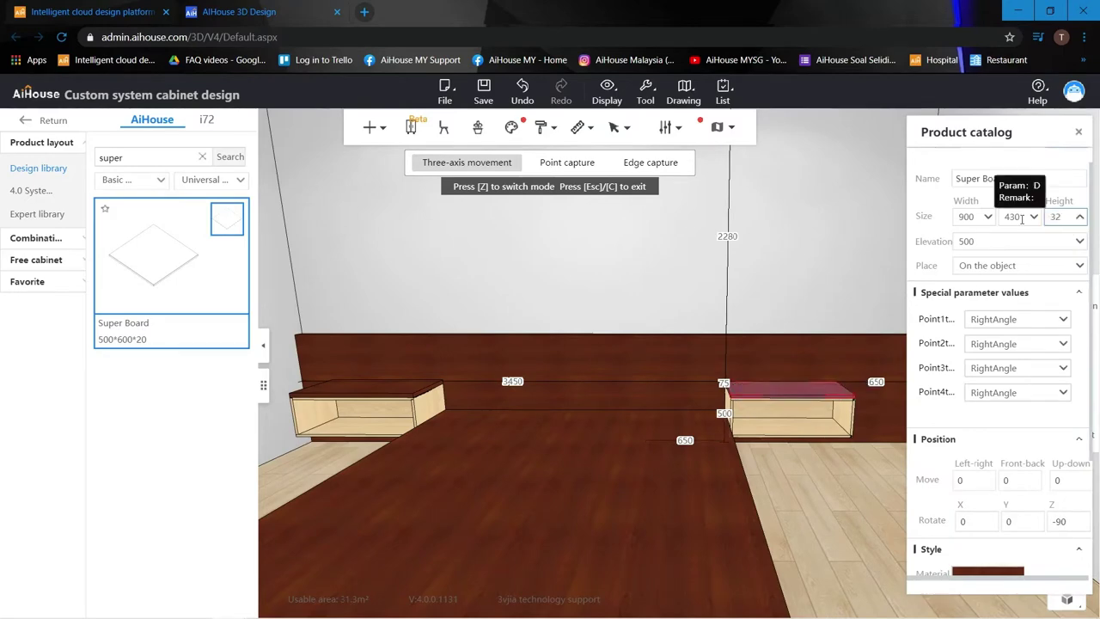
click(800, 257)
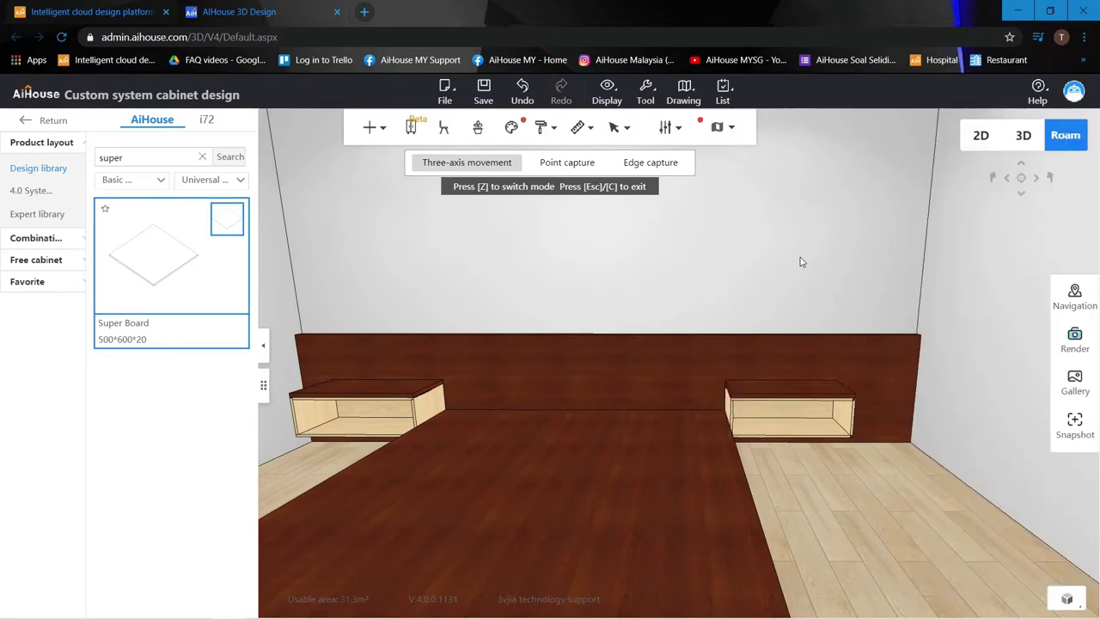
Step: Clear the library search and place a Universal cabinet against the wall panel, between the bedside cabinet and the side wall opposite the balcony
scroll(803, 259, down, 3)
scroll(804, 262, up, 5)
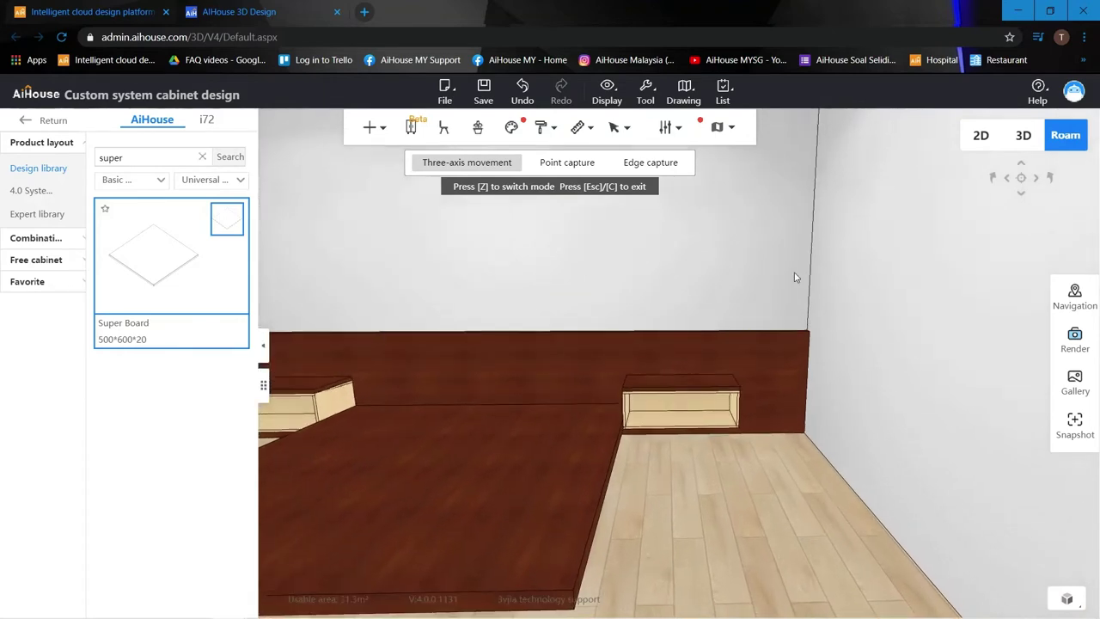
scroll(793, 276, down, 5)
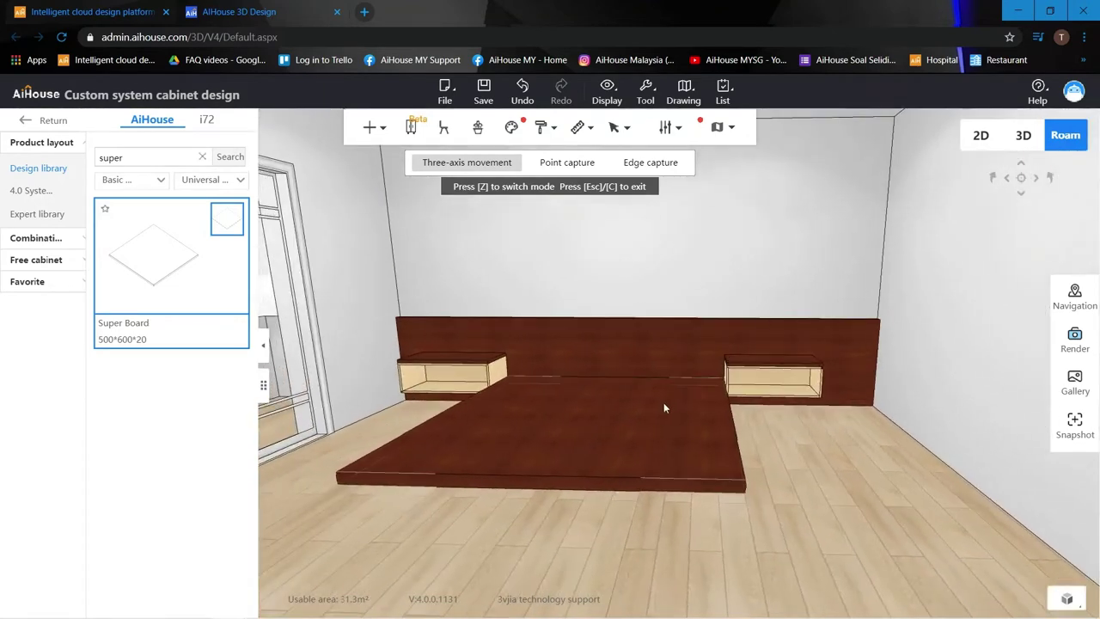
key(d)
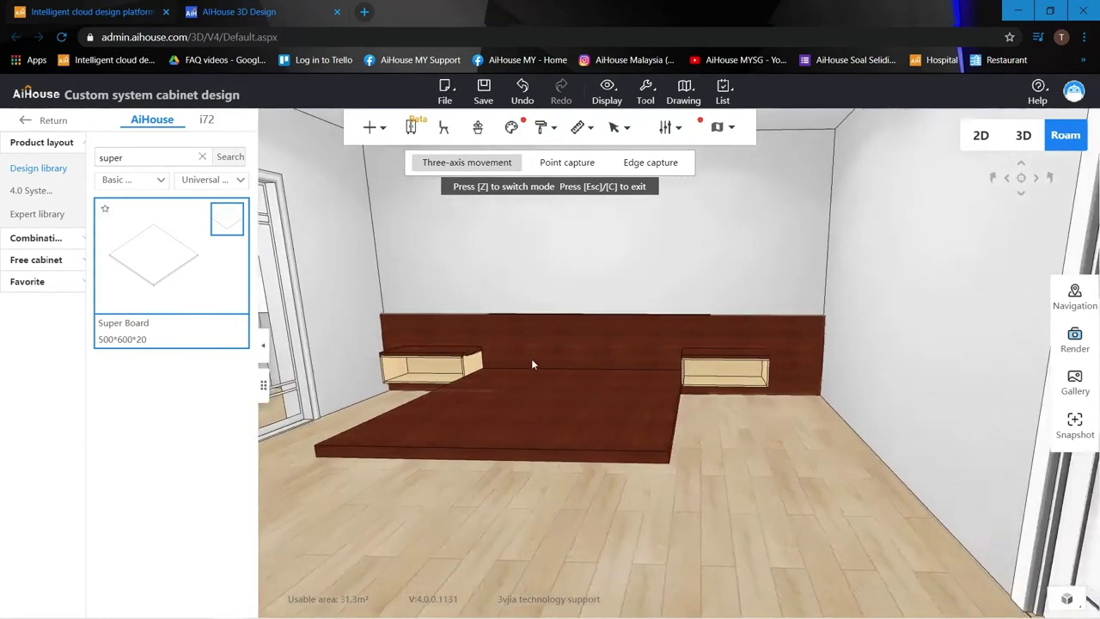
key(Right)
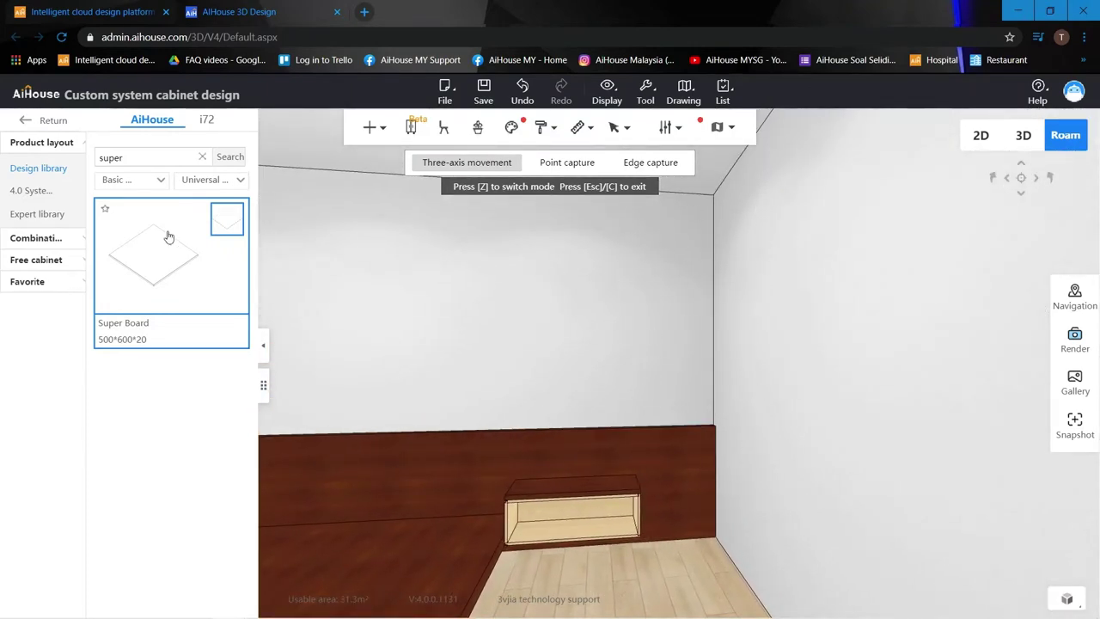
click(172, 158)
key(Return)
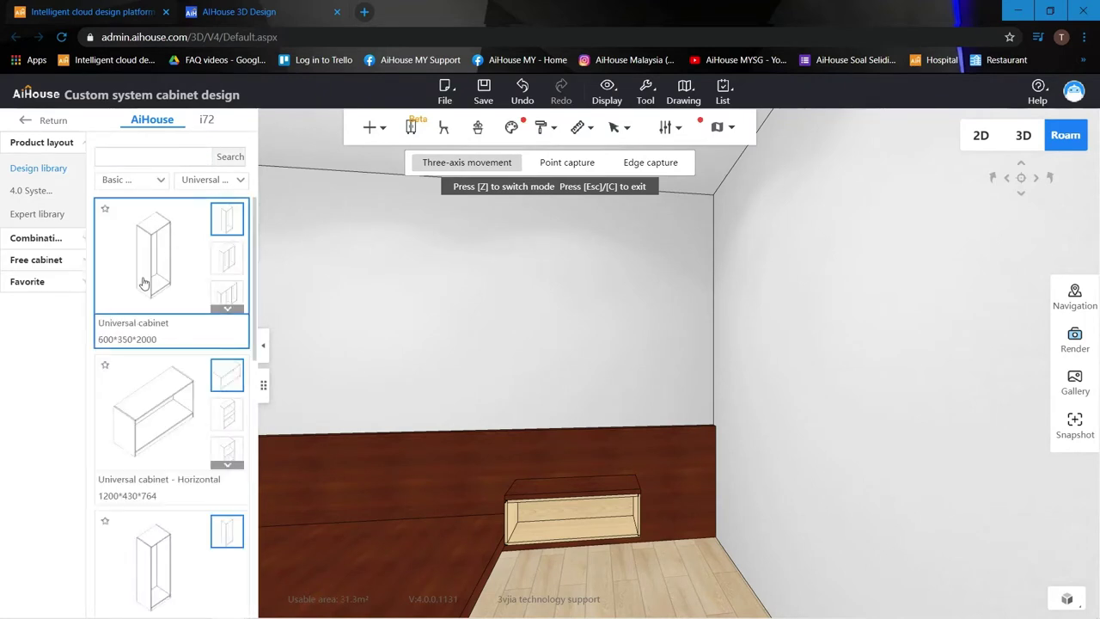
click(669, 404)
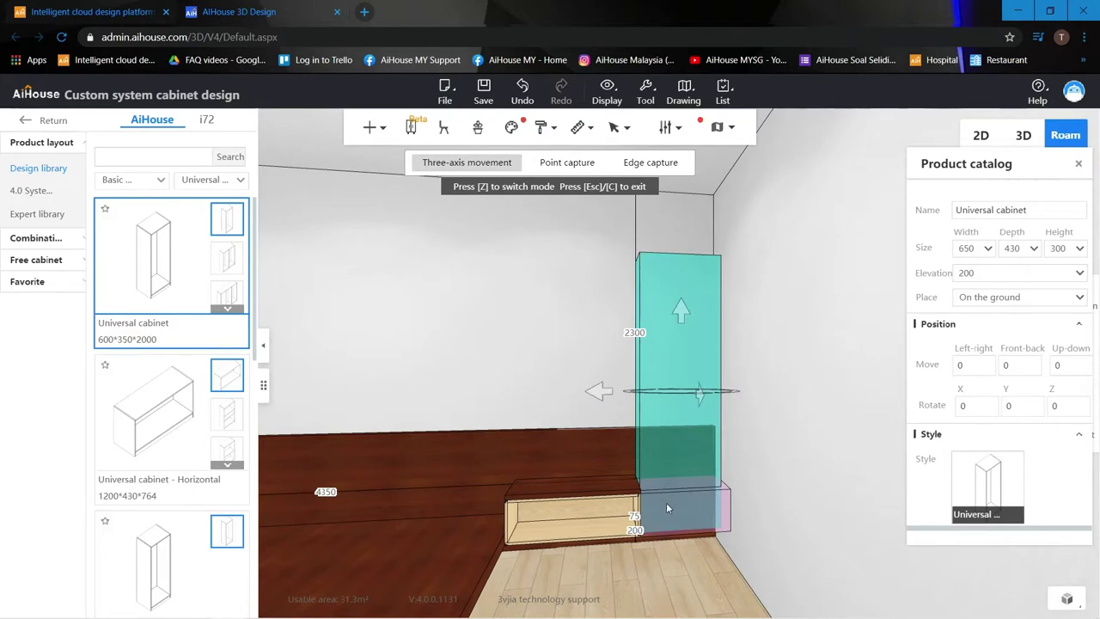
click(669, 505)
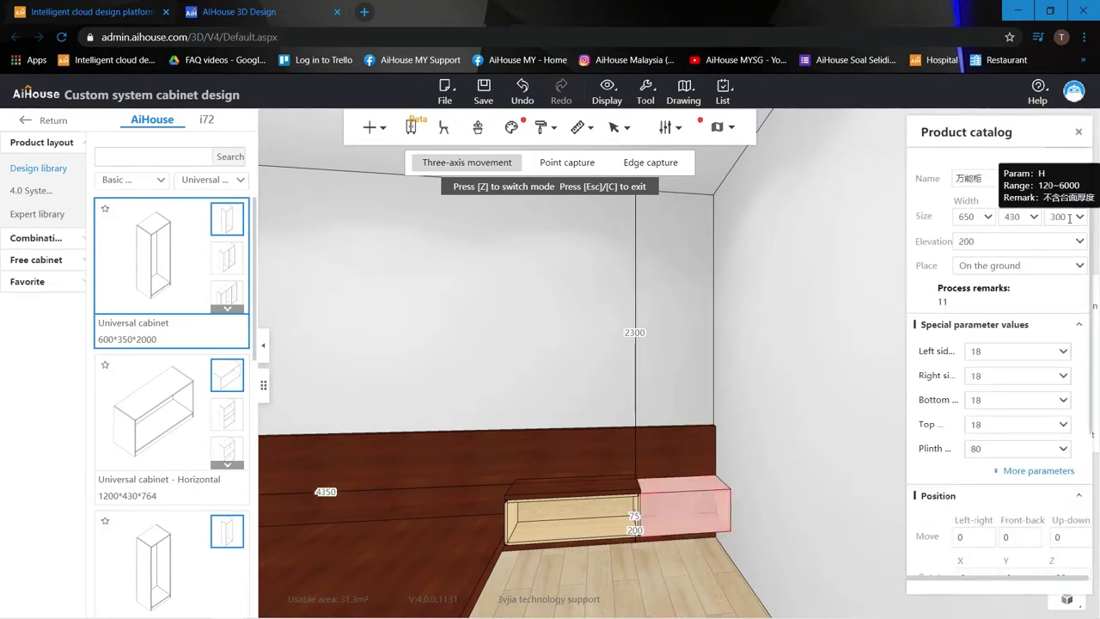
Step: Try a width of 550 for the new cabinet and set its gap to the side wall to 0
double_click(968, 216)
text(55)
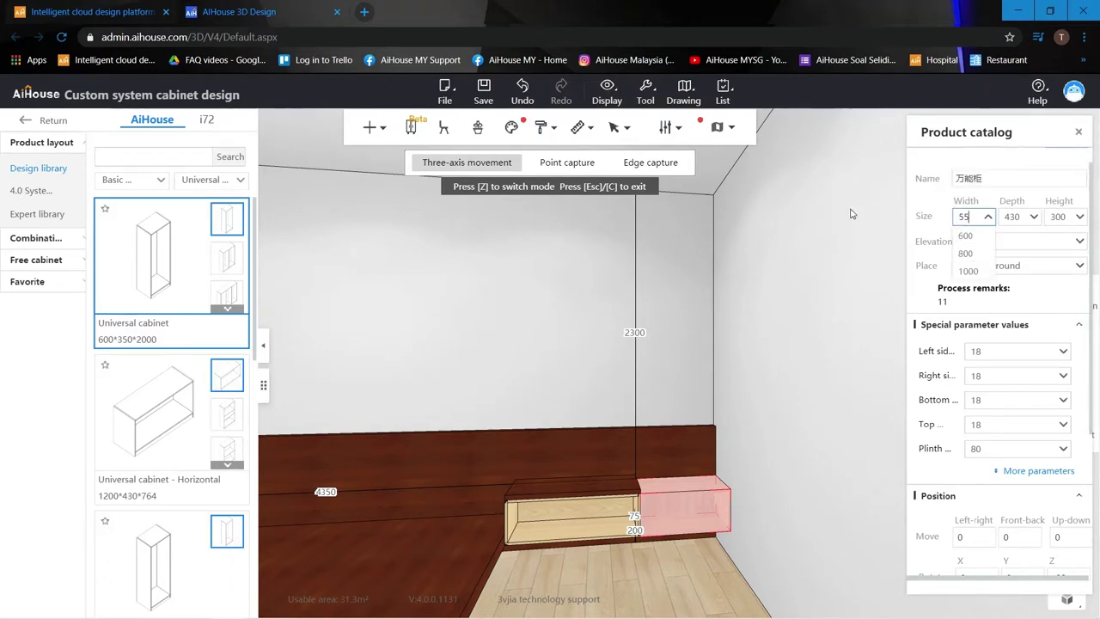
key(Return)
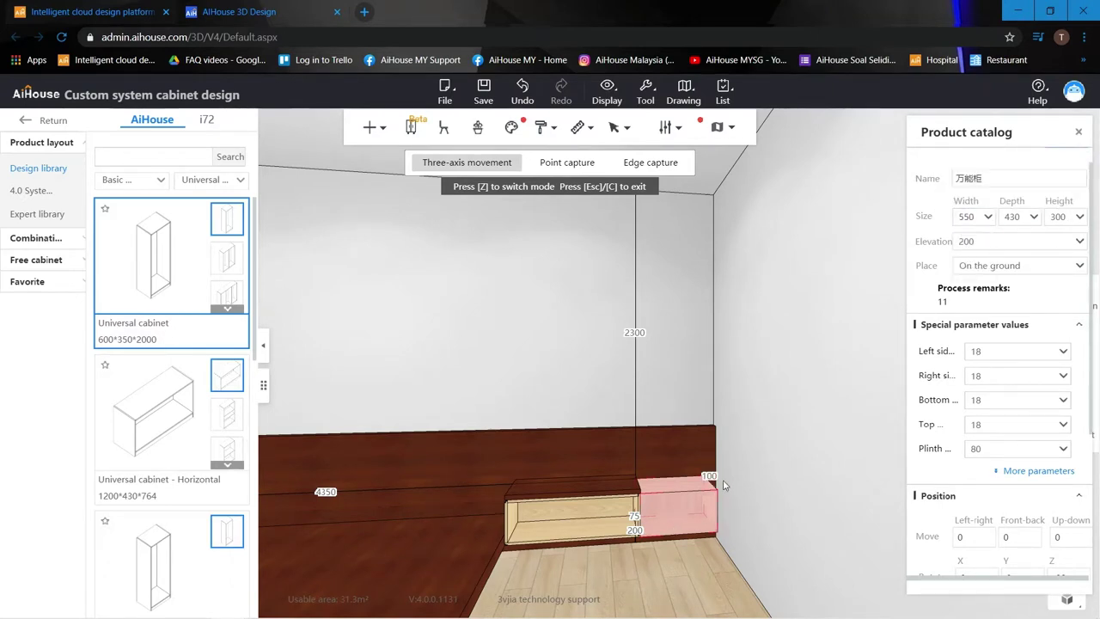
click(719, 476)
text(0)
key(Return)
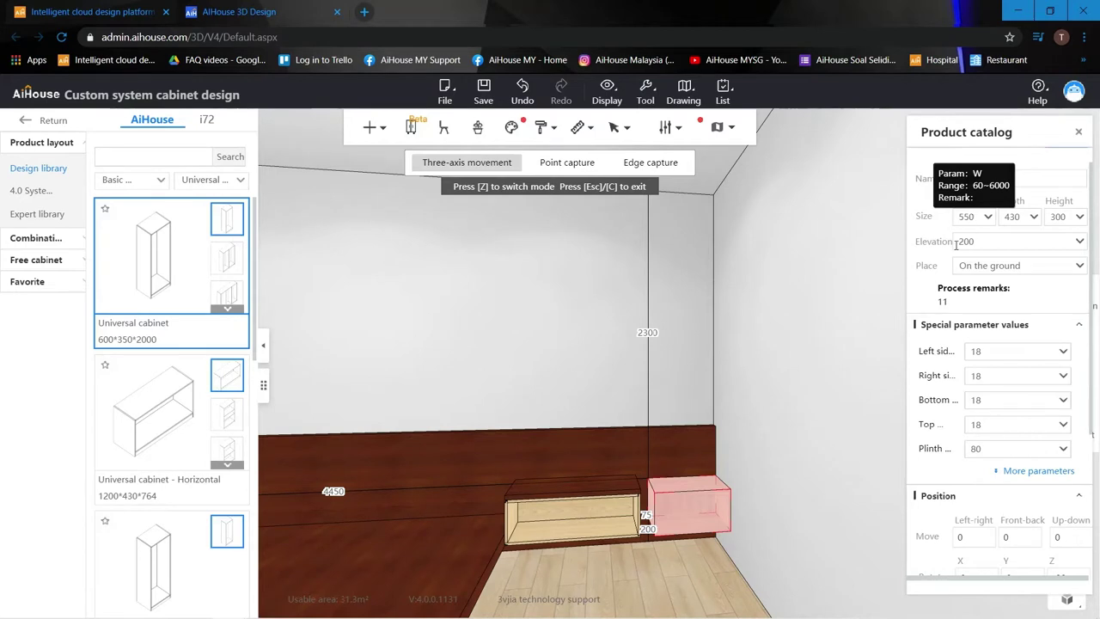
Step: Set the new cabinet's width to 650 and its offset from the side wall to 0
drag(974, 217, 938, 216)
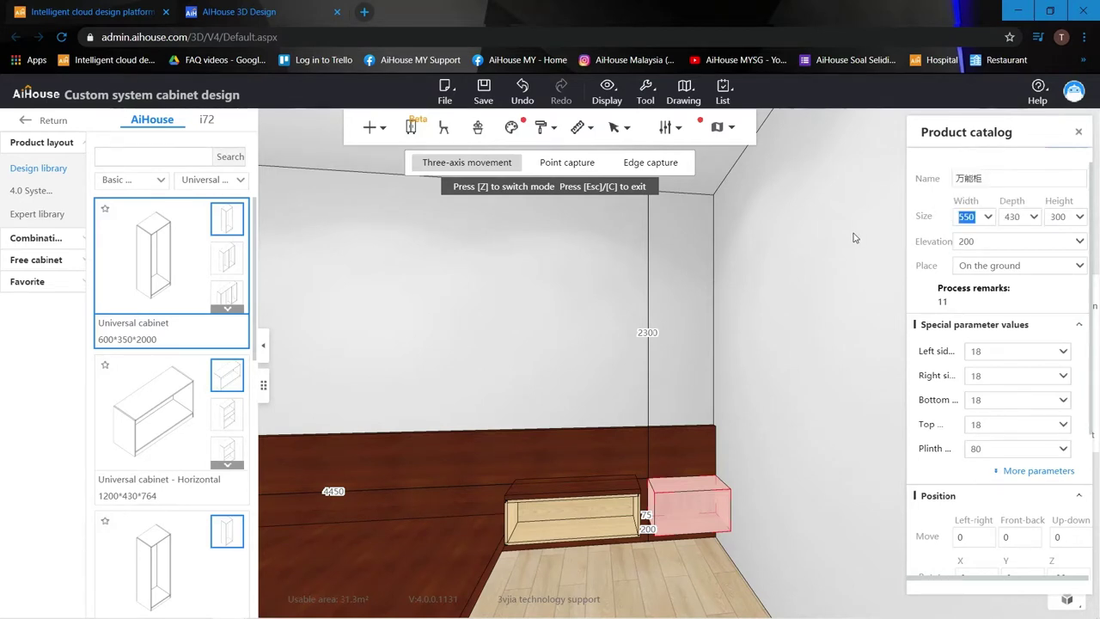
text(65)
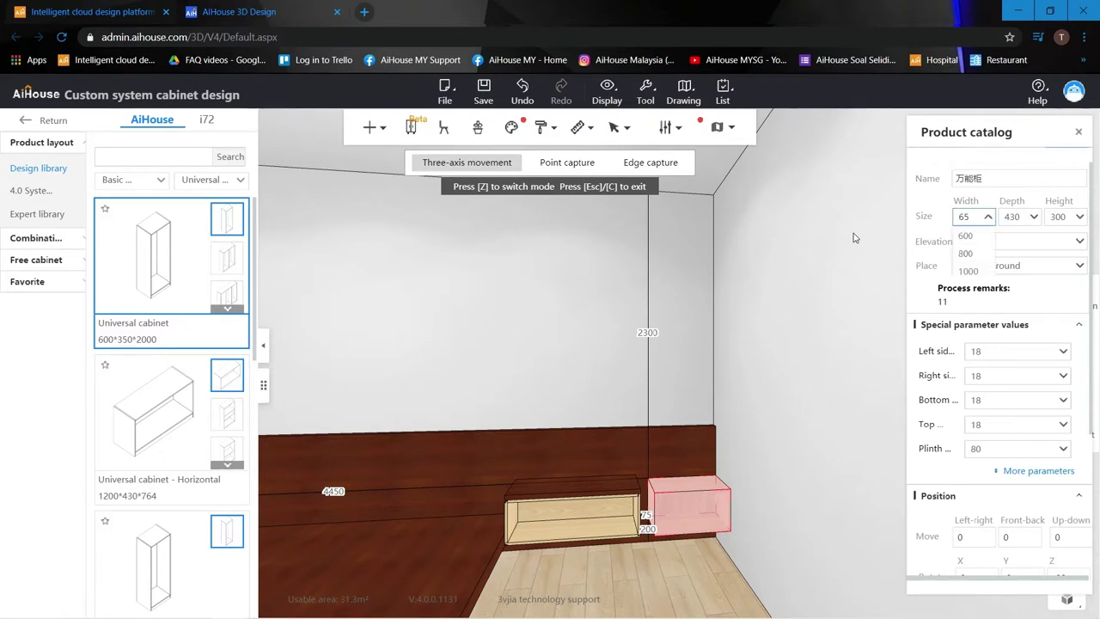
key(Return)
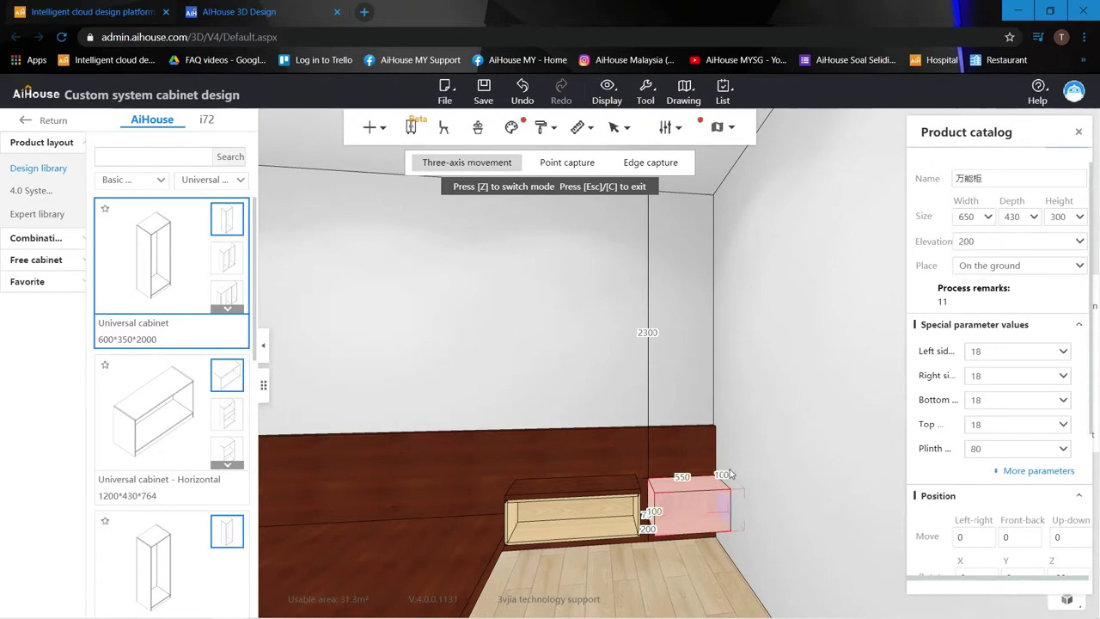
click(724, 475)
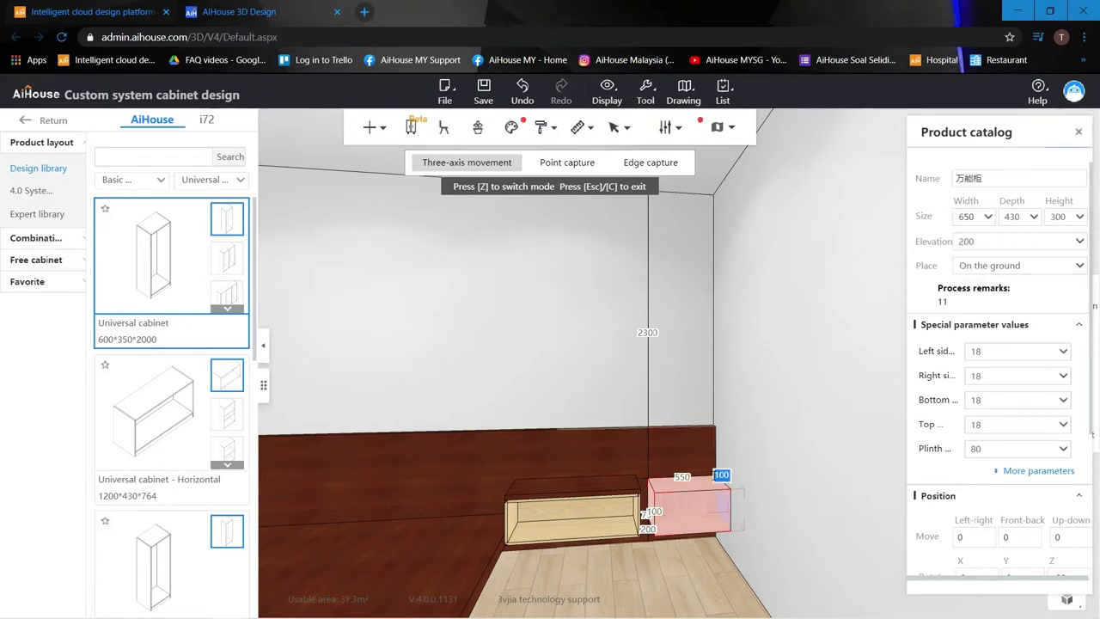
text(0)
key(Return)
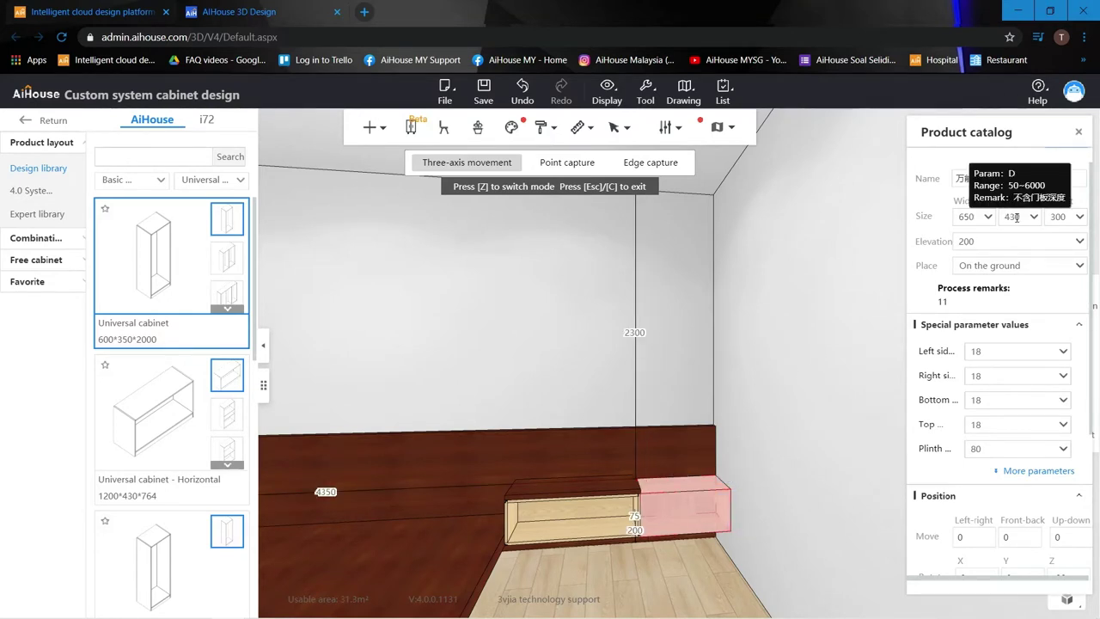
Step: Set the corner cabinet's height to 2300 and its gap to the ceiling to 0
click(1073, 216)
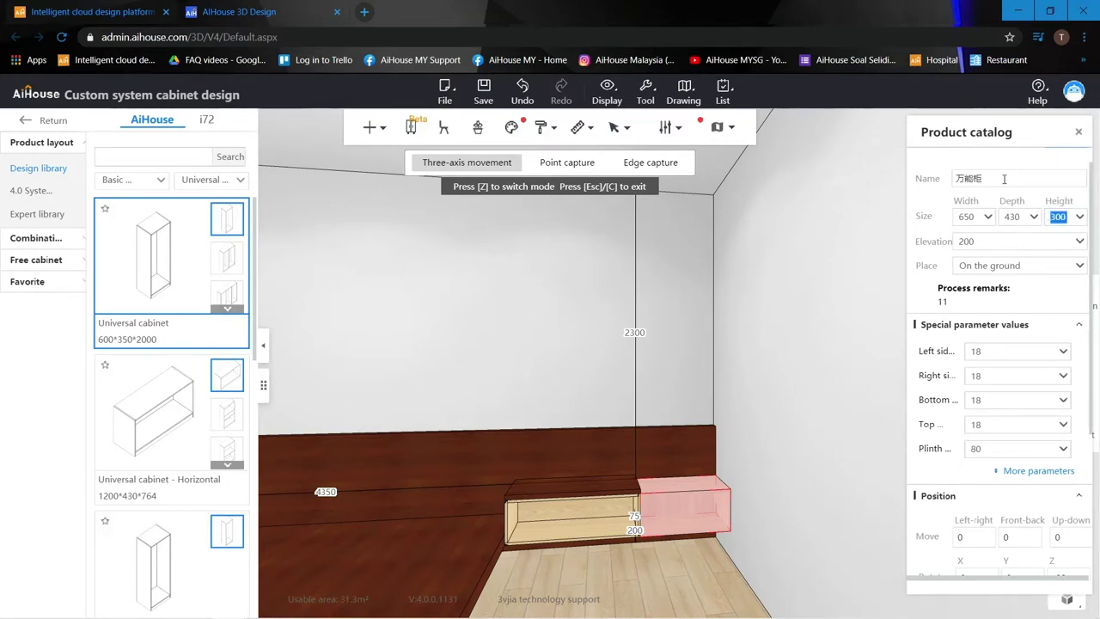
text(2300)
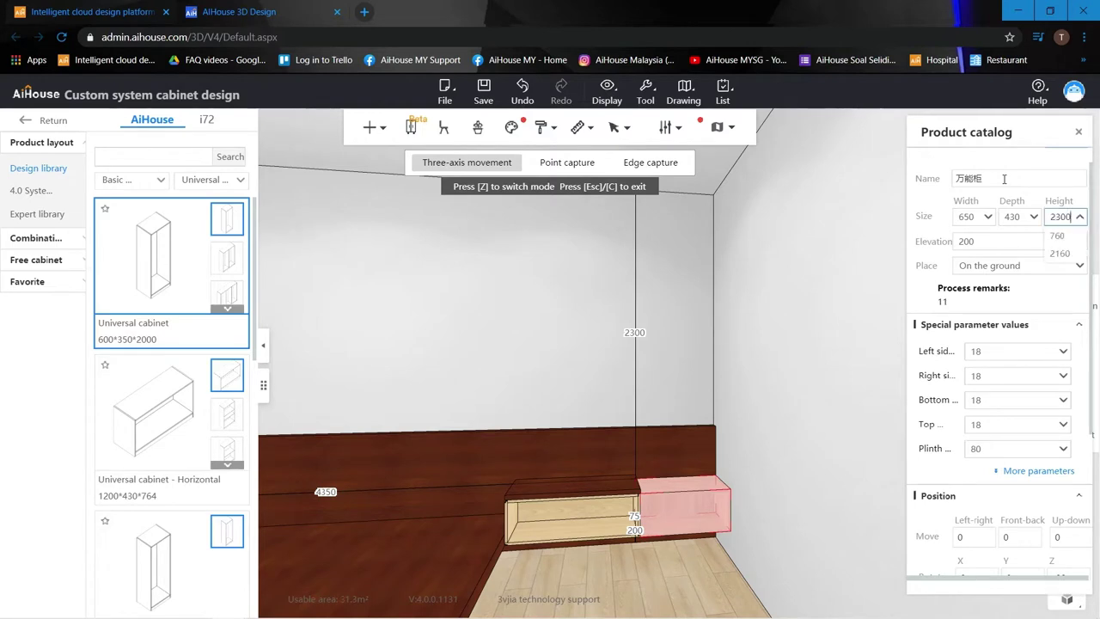
key(Return)
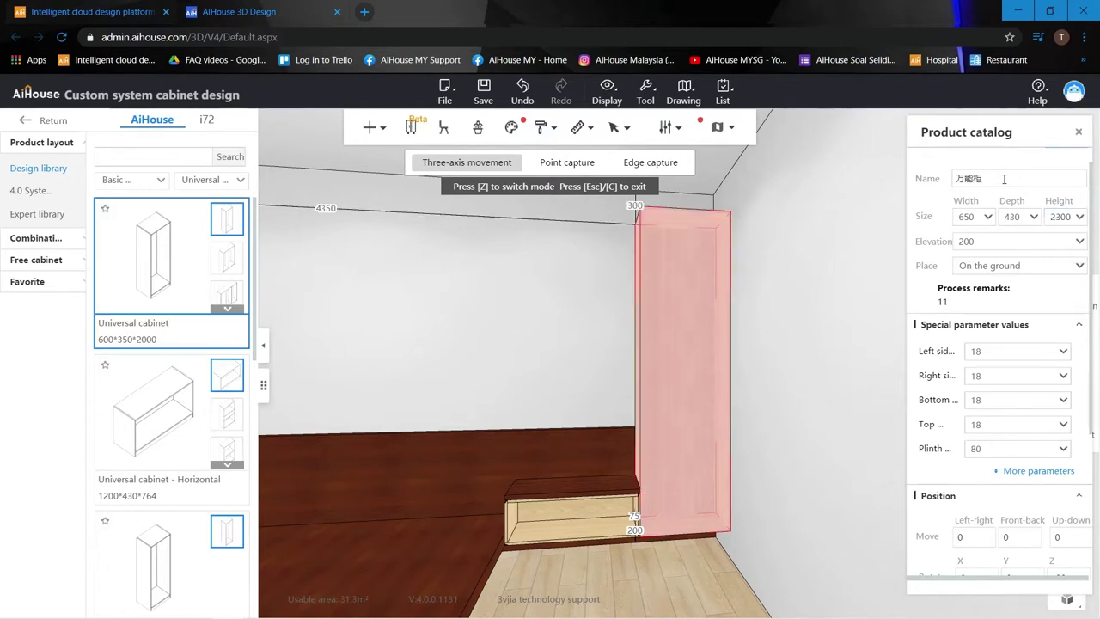
right_drag(746, 285, 744, 214)
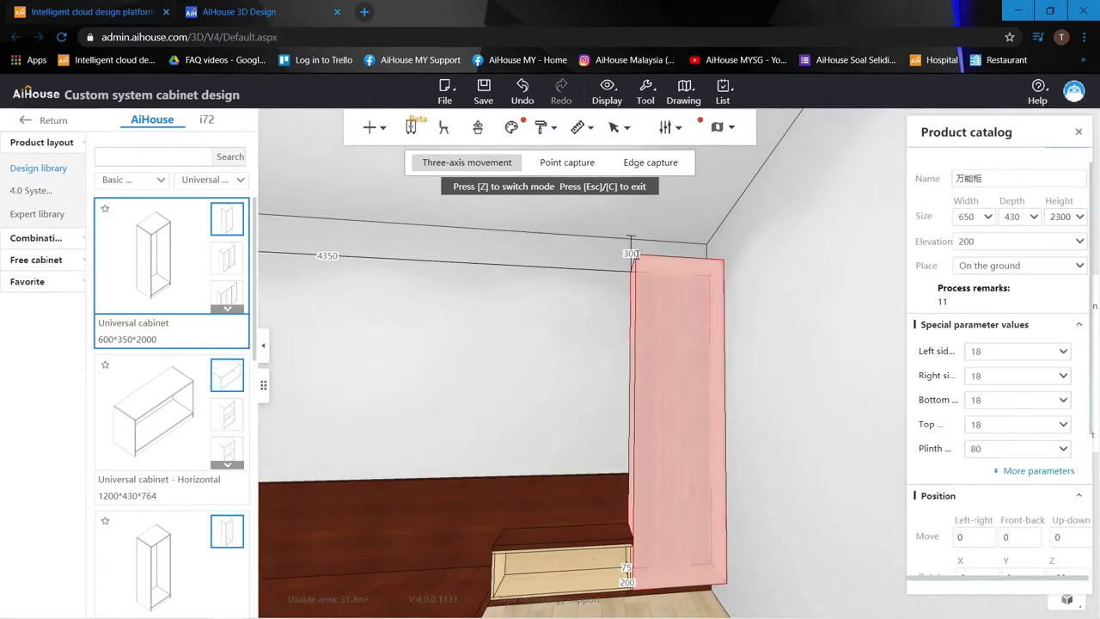
click(636, 255)
text(0)
key(Return)
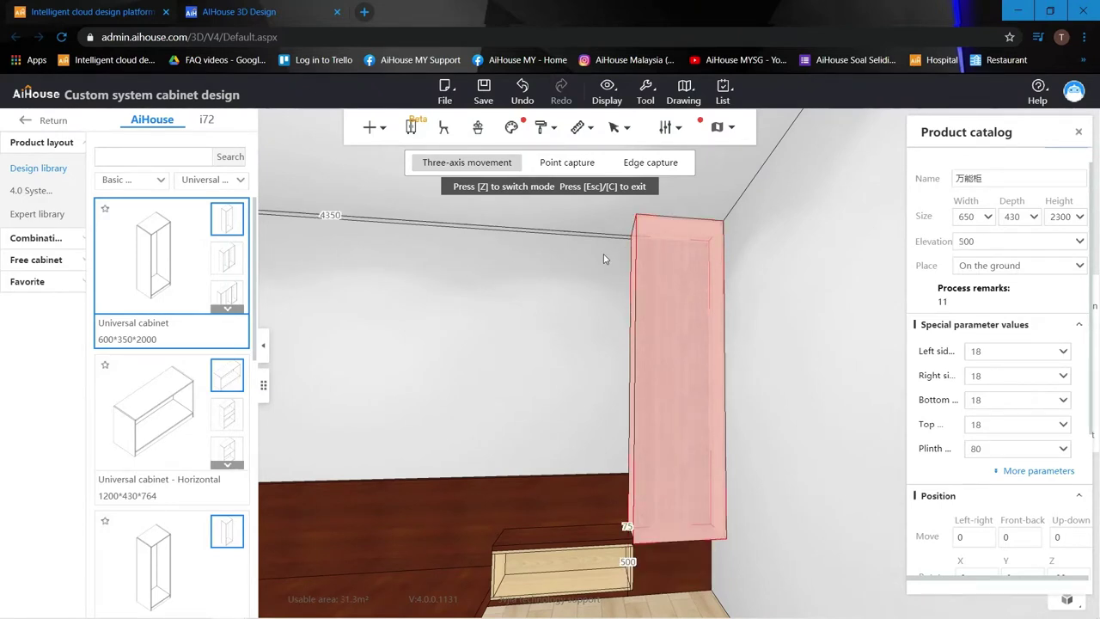
click(775, 311)
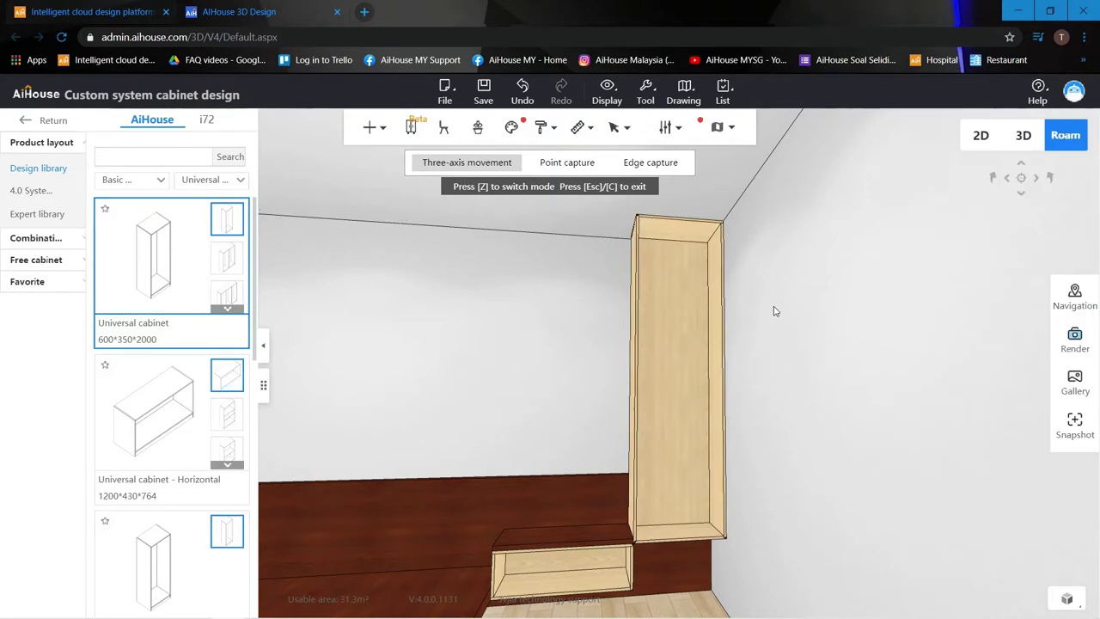
drag(775, 311, 773, 319)
drag(689, 284, 677, 308)
key(Escape)
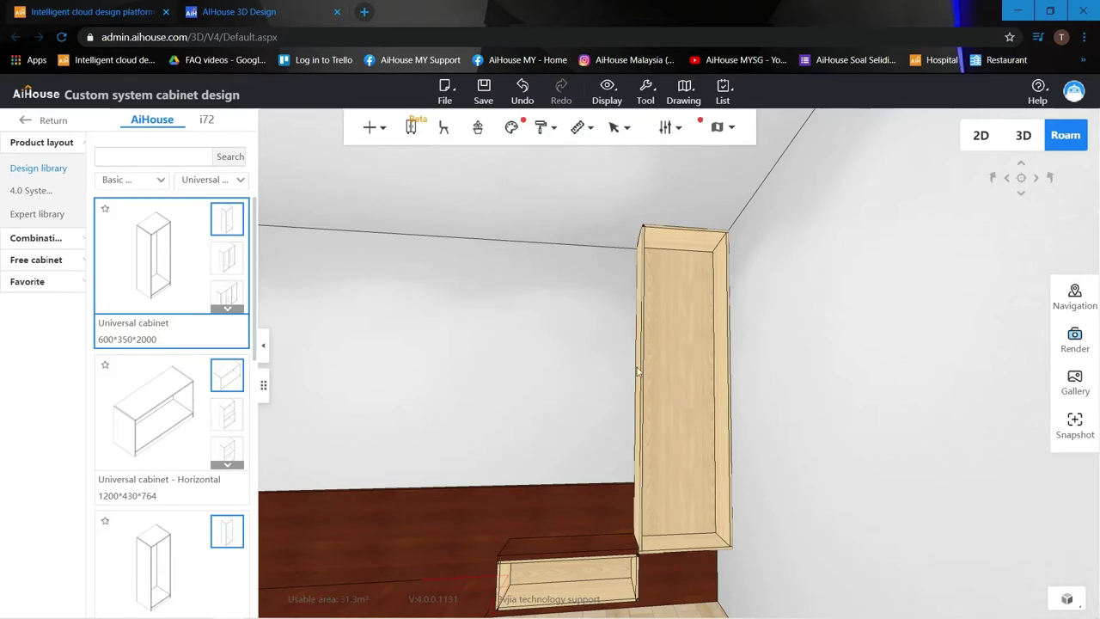
Step: Add a shelf from the 16mm panel standard functional parts inside the tall corner cabinet, about 476 above its bottom panel
click(694, 326)
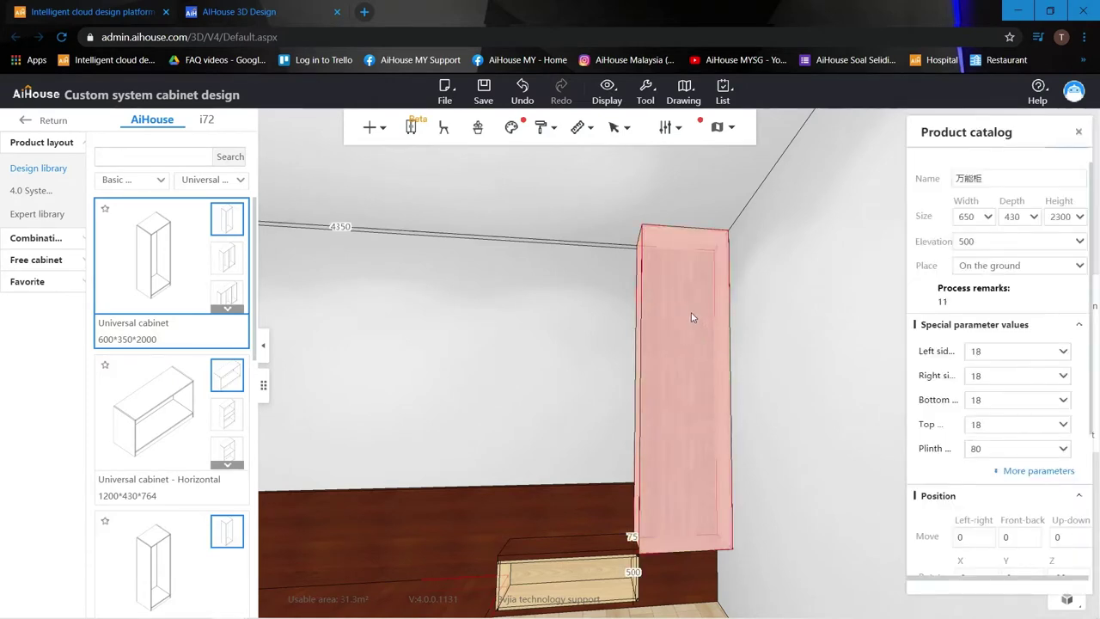
right_click(692, 317)
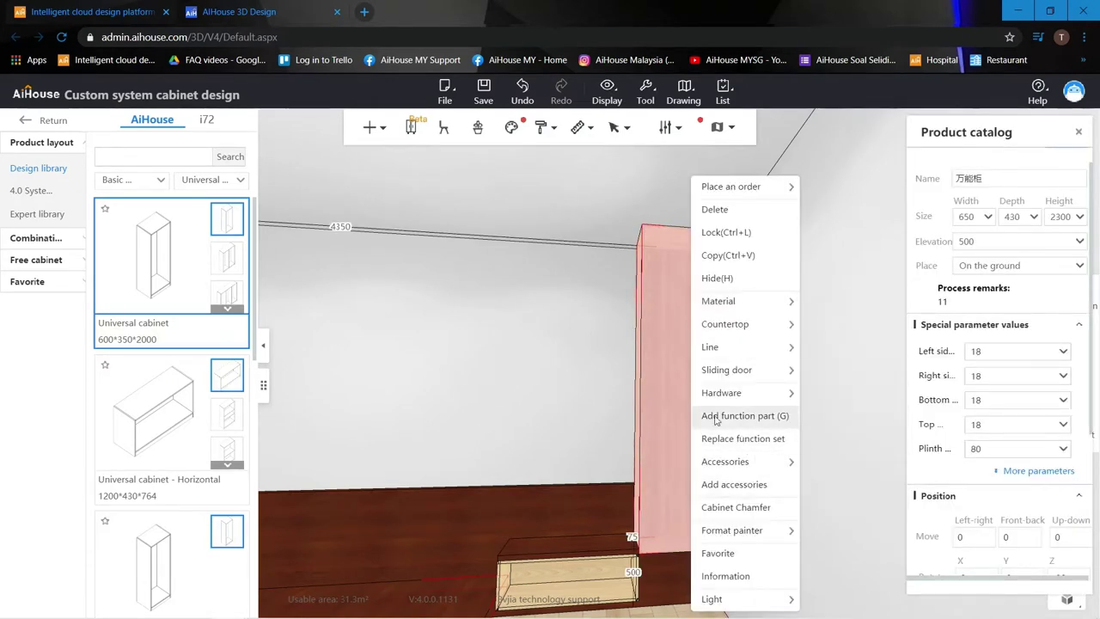
click(744, 416)
click(138, 223)
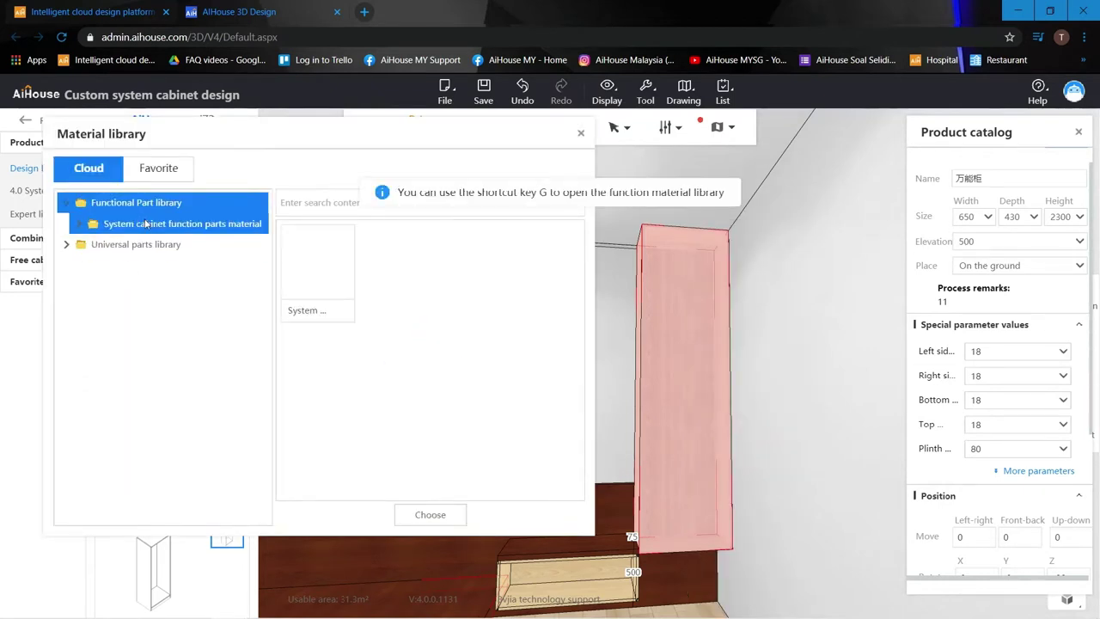
click(138, 246)
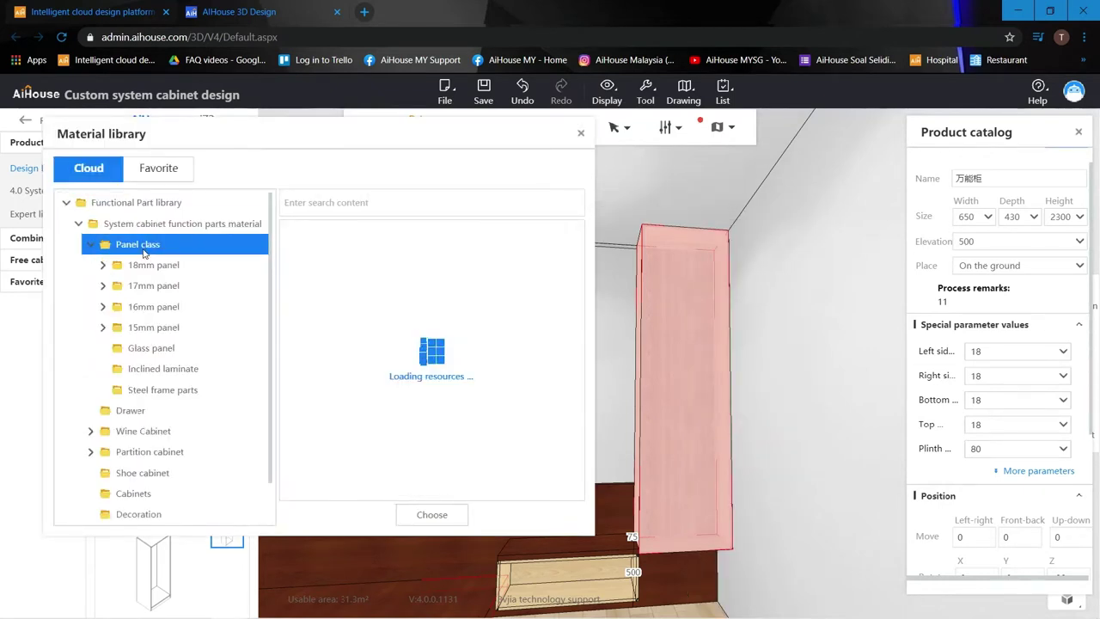
click(139, 307)
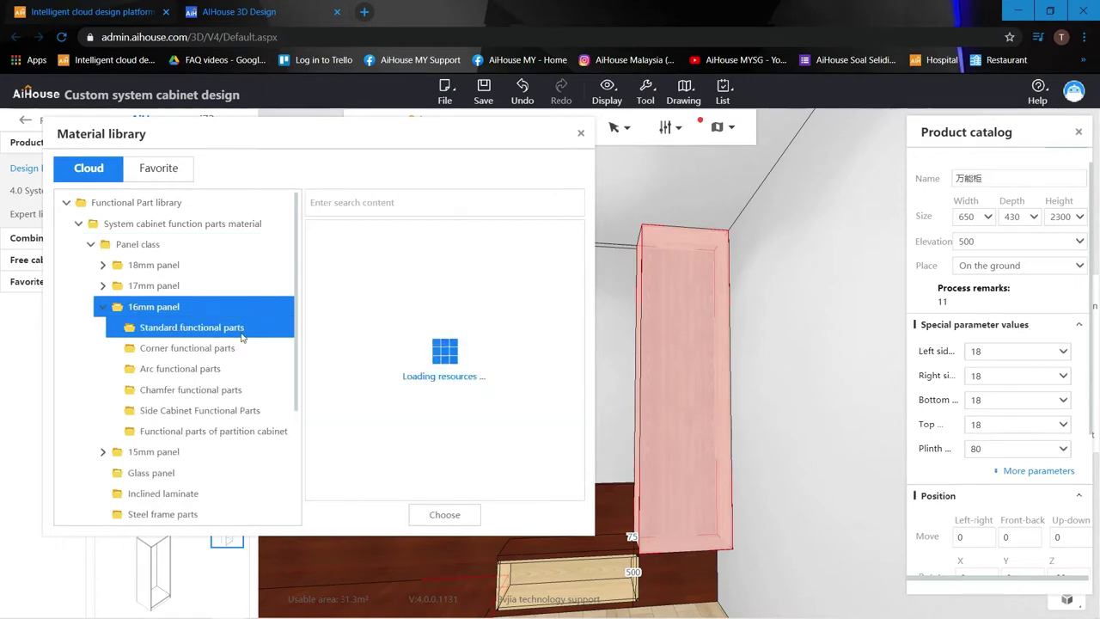
click(186, 332)
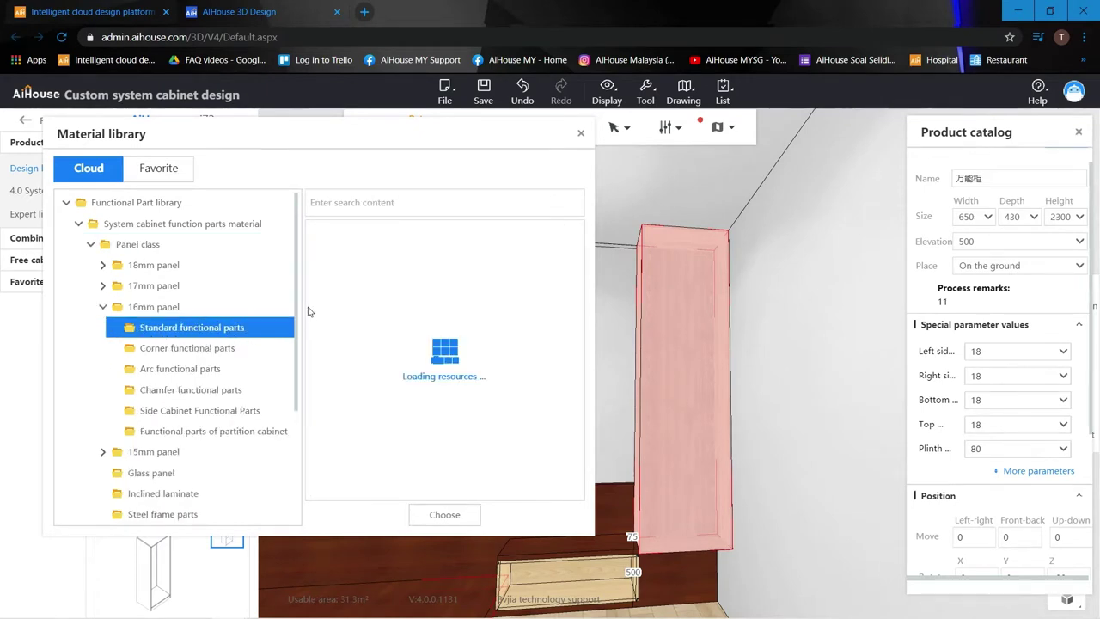
drag(632, 347, 670, 476)
click(580, 133)
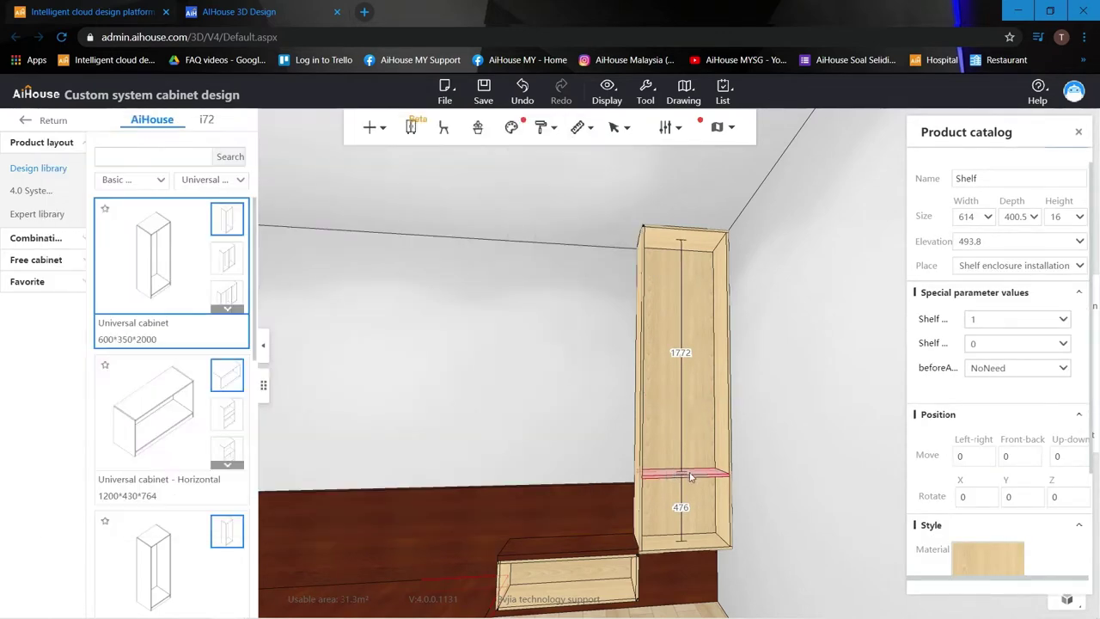
Step: Evenly divide the corner cabinet's interior with four shelves
right_click(674, 479)
mouse_move(750, 535)
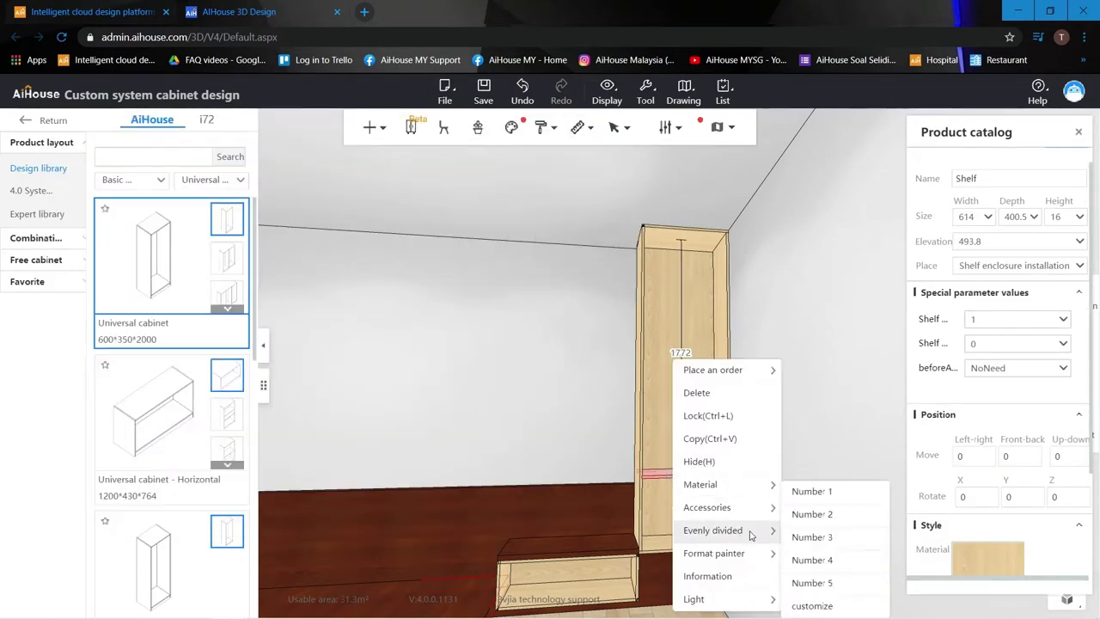
click(811, 561)
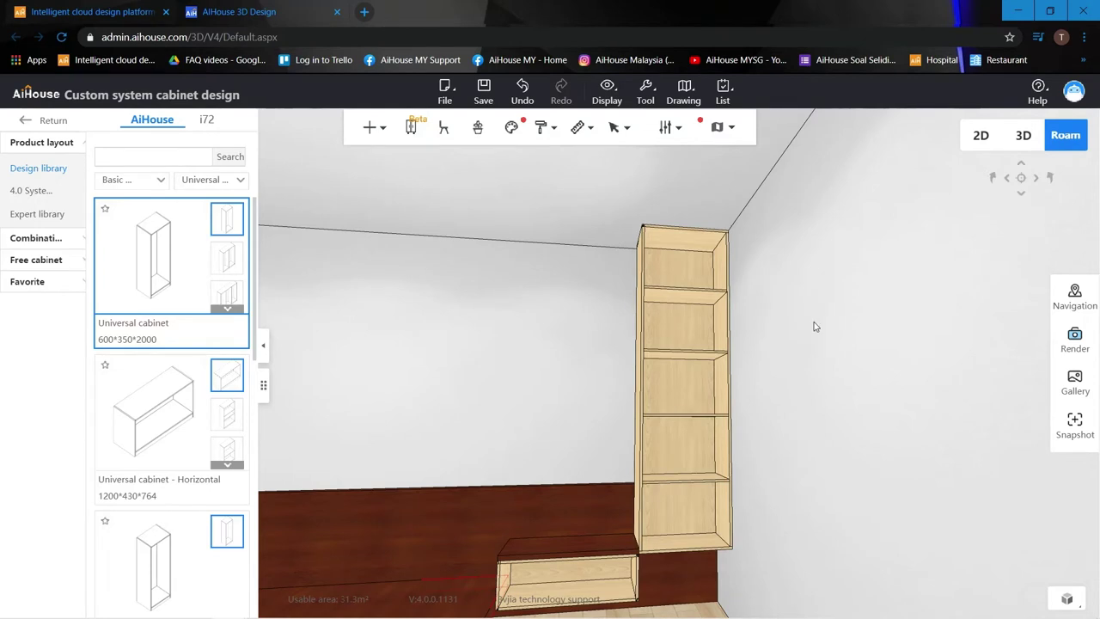
Step: Generate a swing door over the corner cabinet's two upper compartments, bounded by the top, second shelf from the top, left and right panels
drag(816, 321, 798, 336)
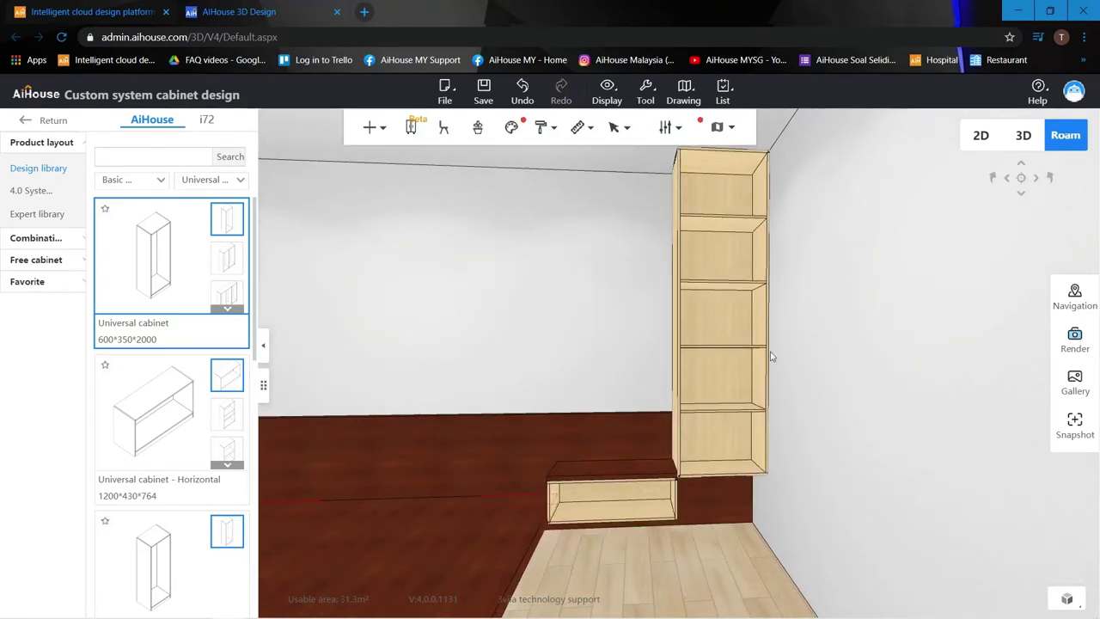
drag(791, 291, 790, 280)
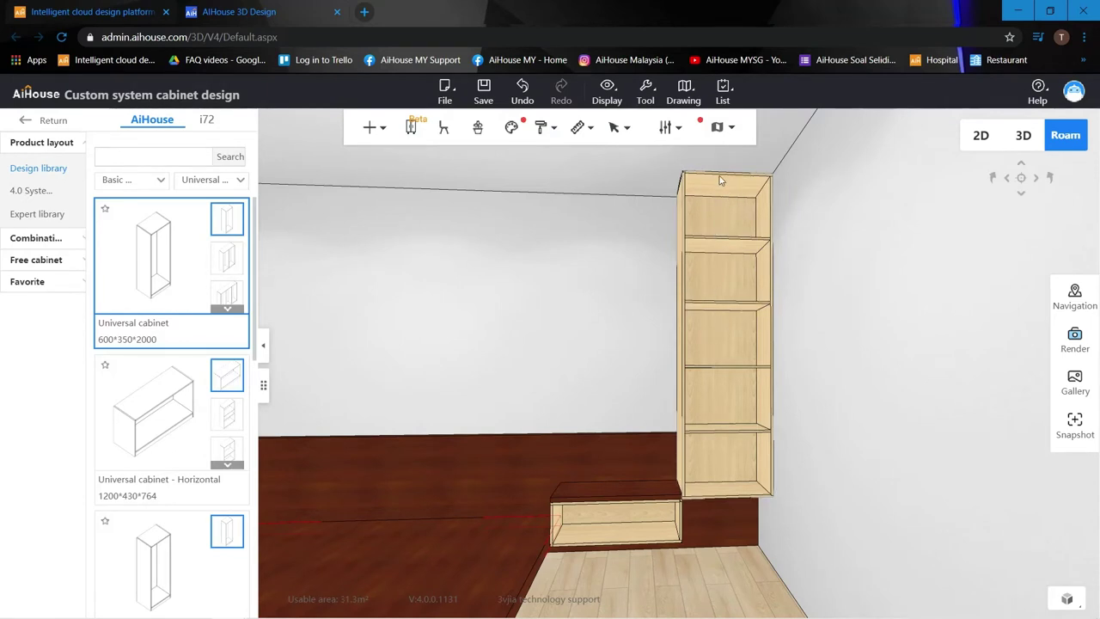
key(b)
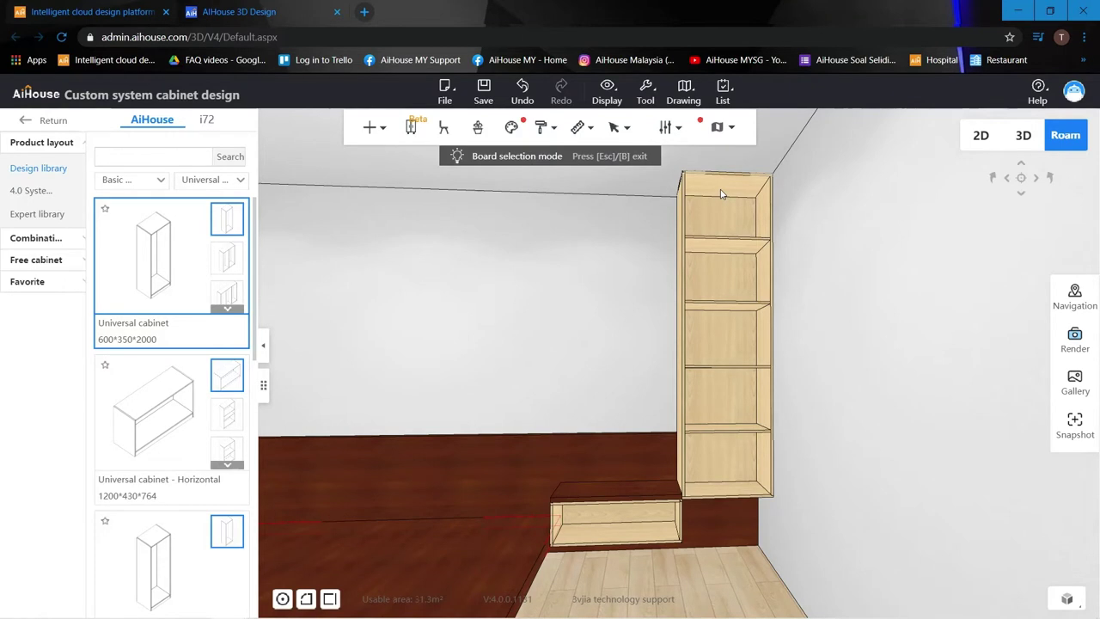
click(722, 195)
click(732, 309)
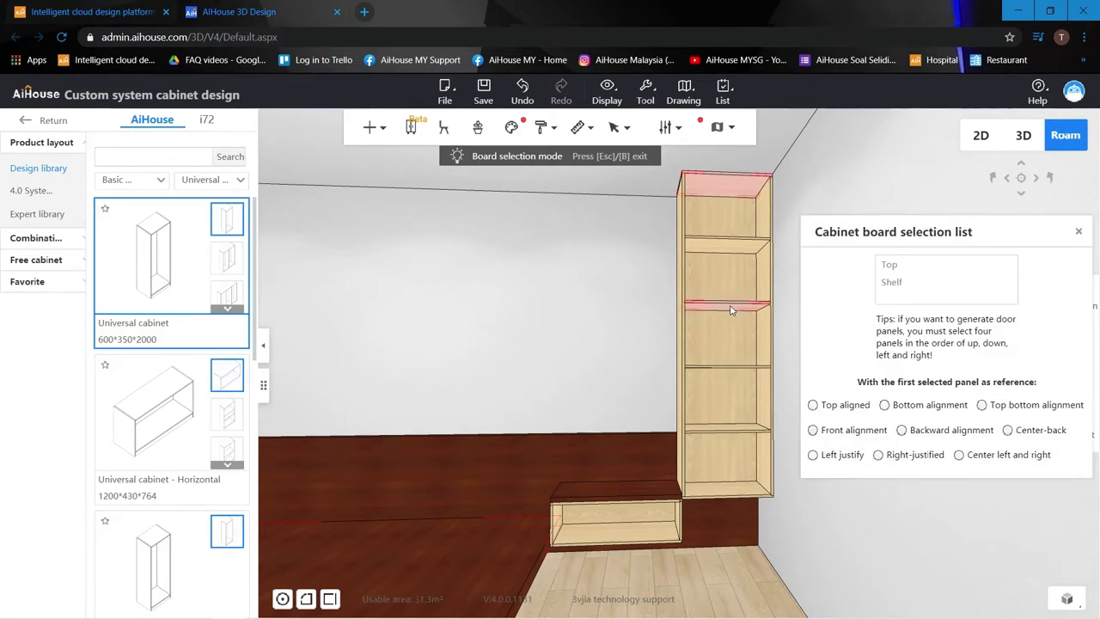
click(682, 269)
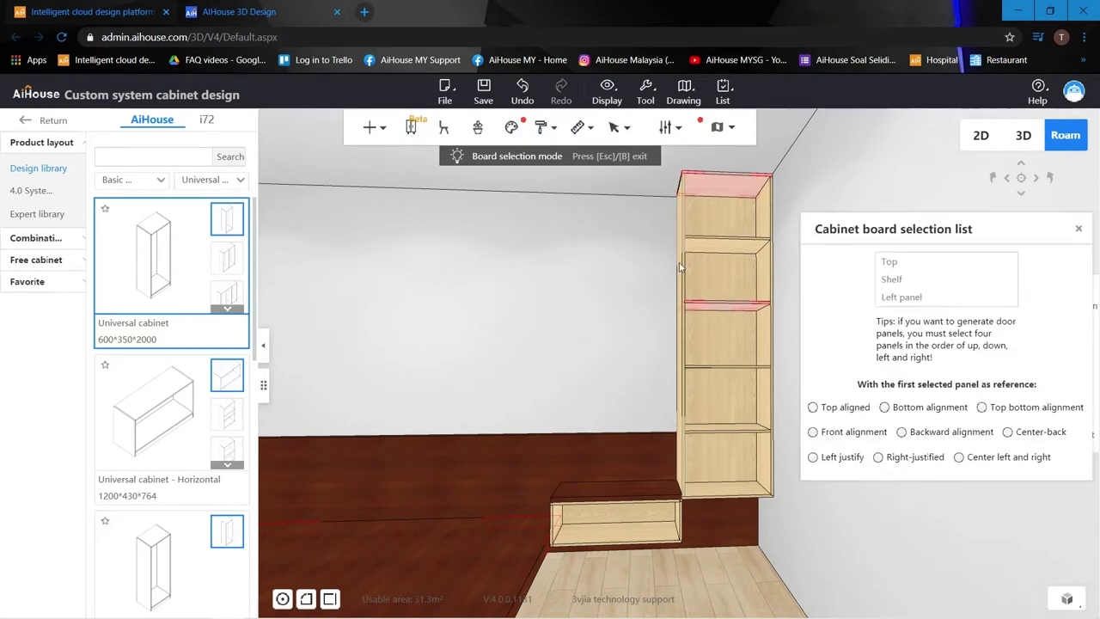
click(773, 268)
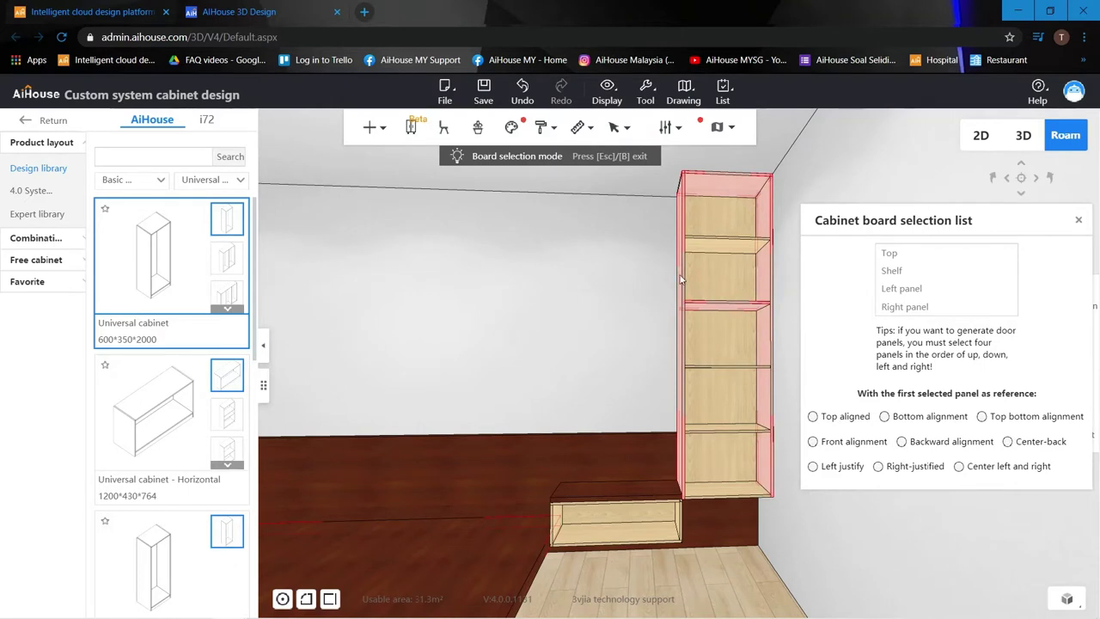
right_click(770, 269)
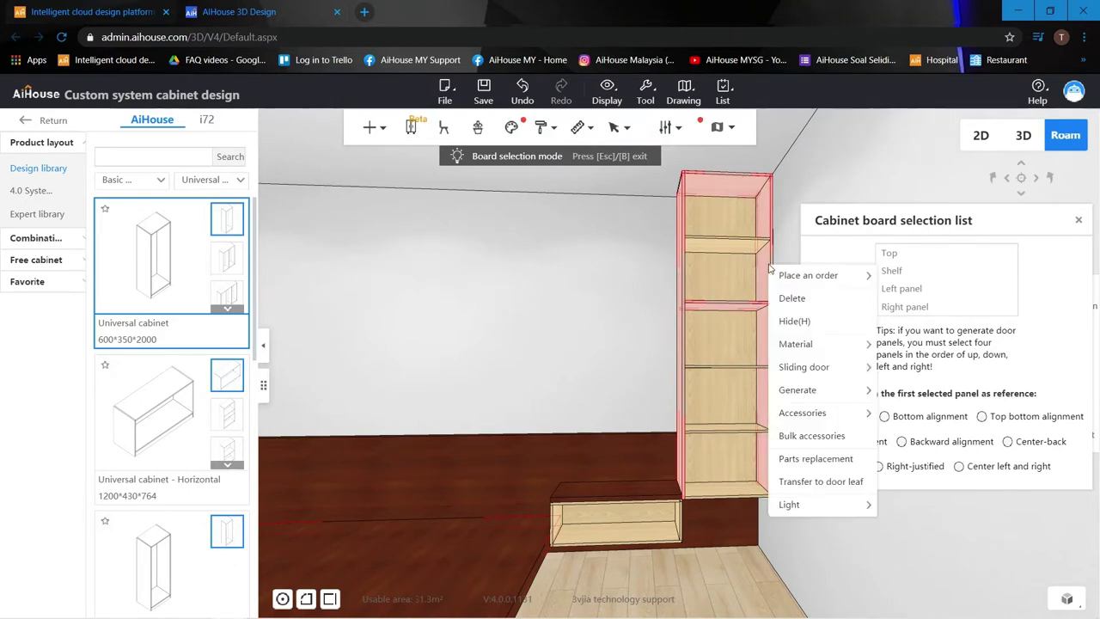
mouse_move(825, 393)
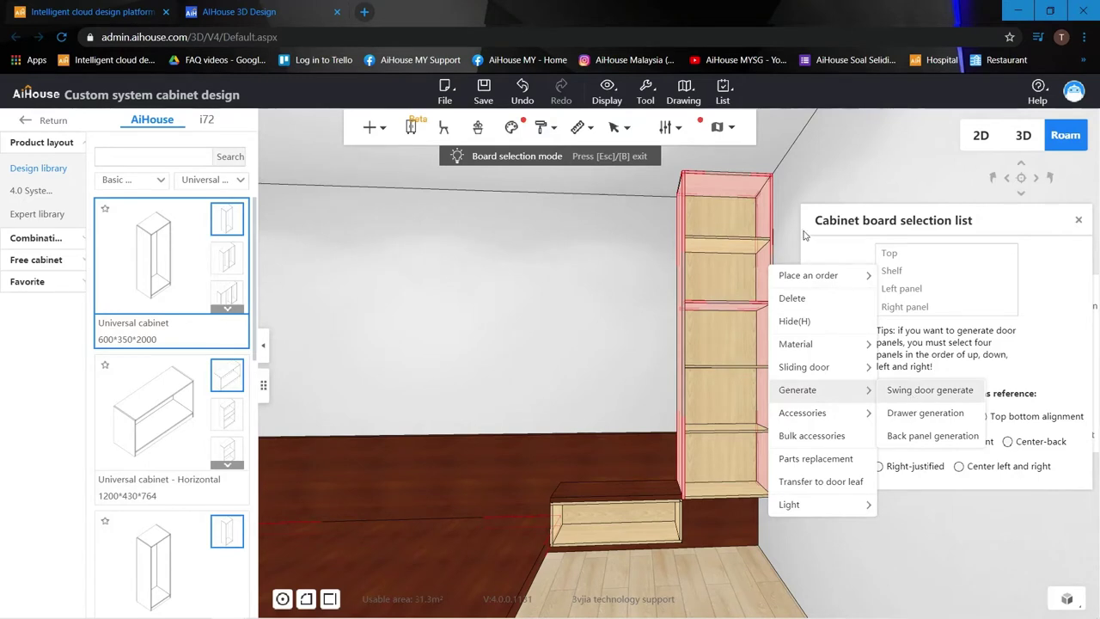
click(912, 390)
click(827, 188)
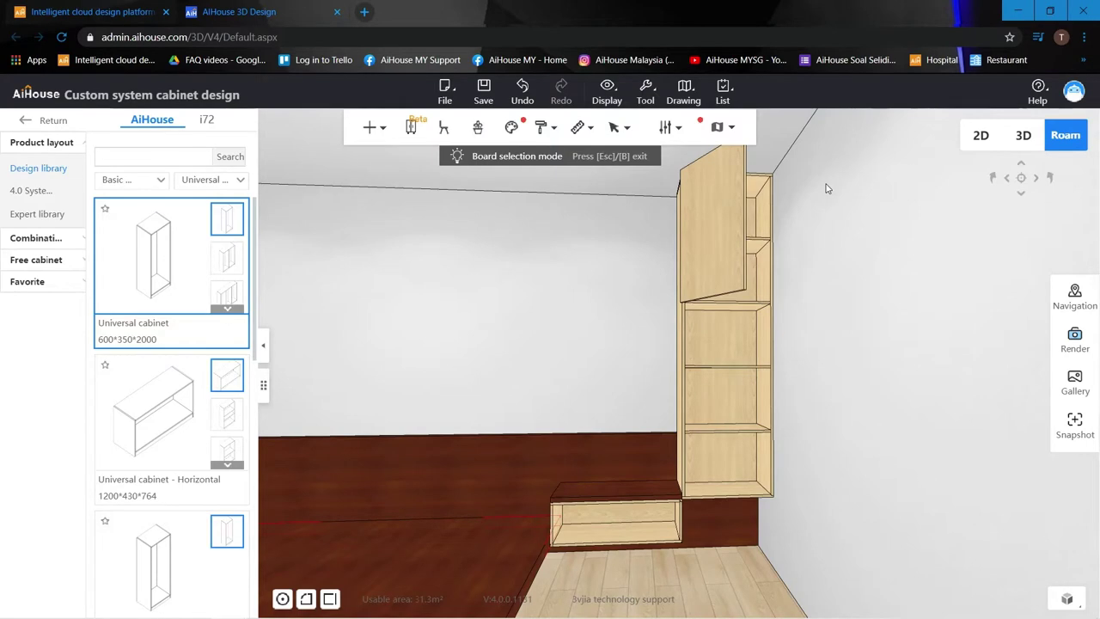
key(Escape)
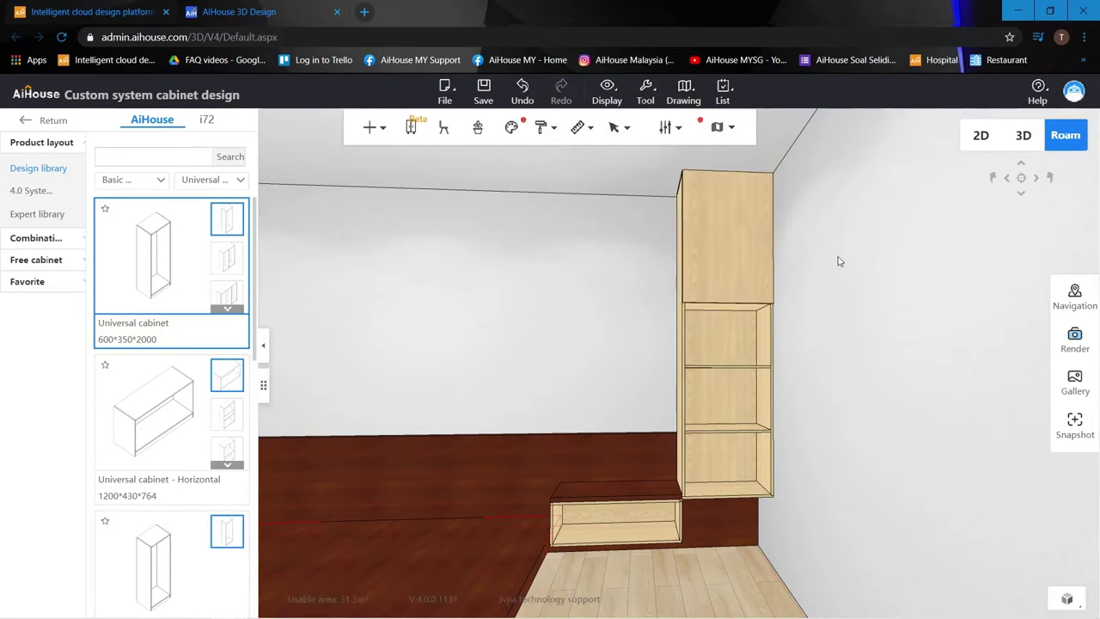
Step: Search the library for "super" and place a Super Board 650 wide along the side wall, starting at the corner cabinet's base
scroll(839, 261, down, 3)
mouse_move(820, 293)
mouse_down()
mouse_move(813, 315)
mouse_move(841, 327)
mouse_move(817, 304)
mouse_up()
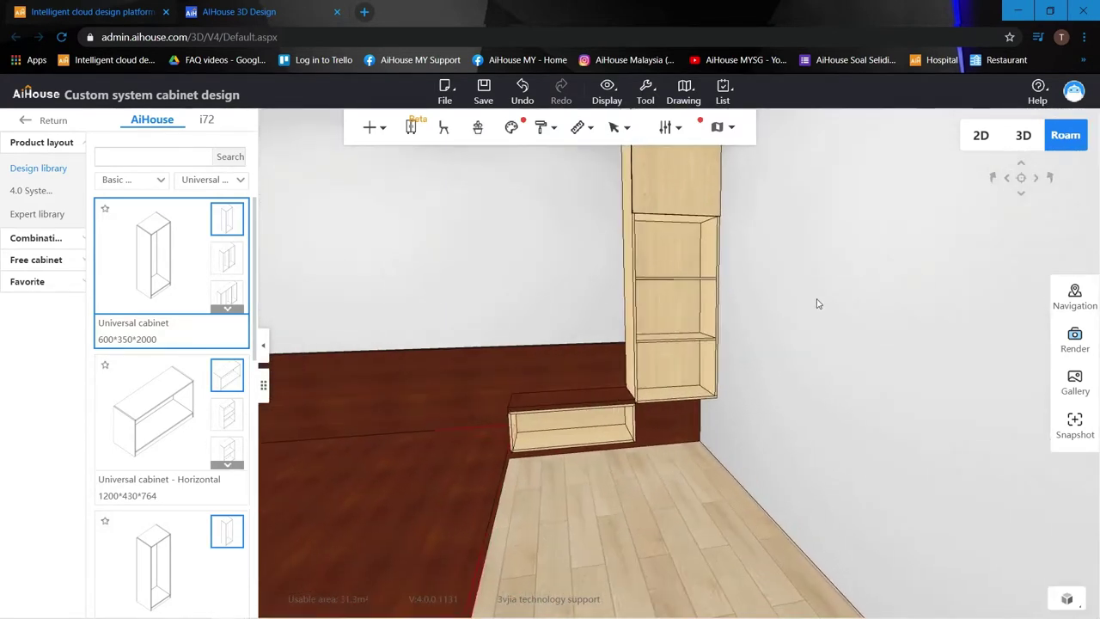
drag(747, 415, 613, 376)
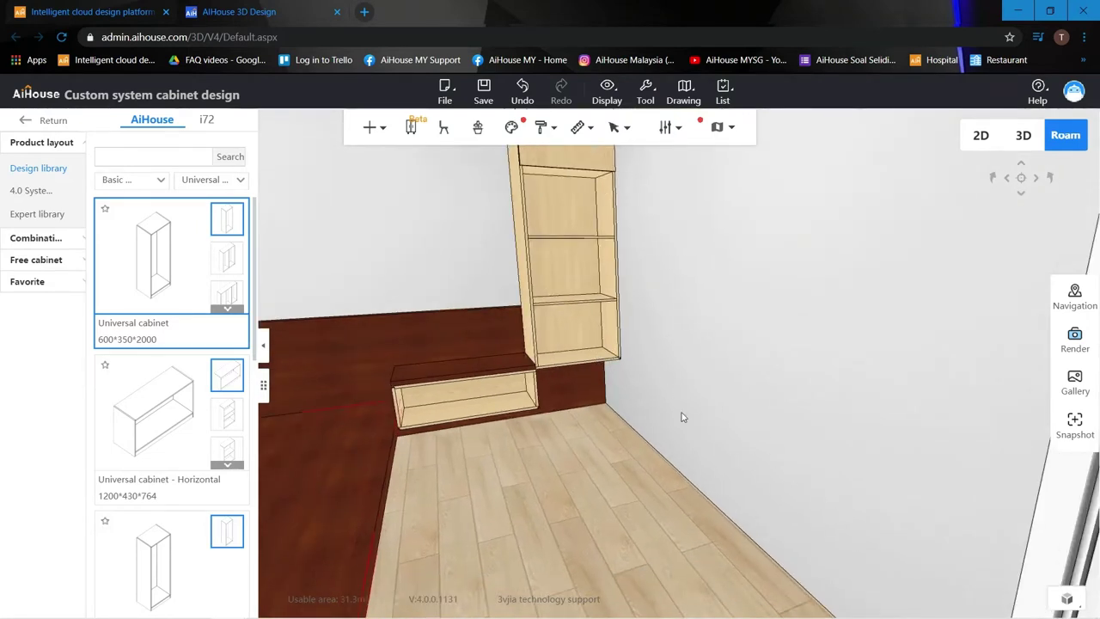
click(175, 158)
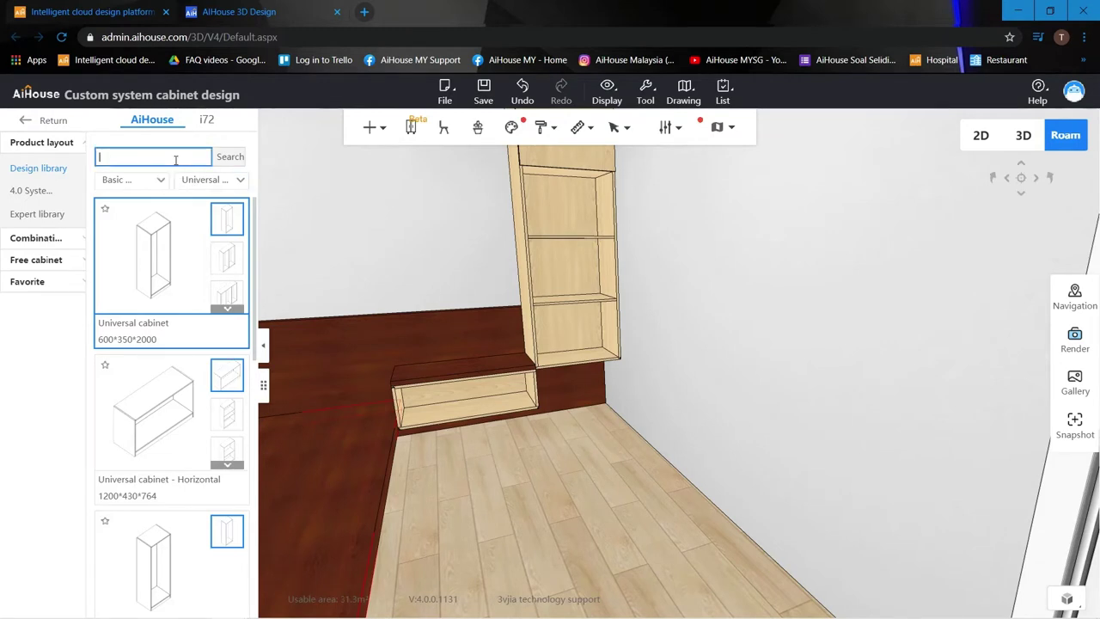
text(super)
key(Return)
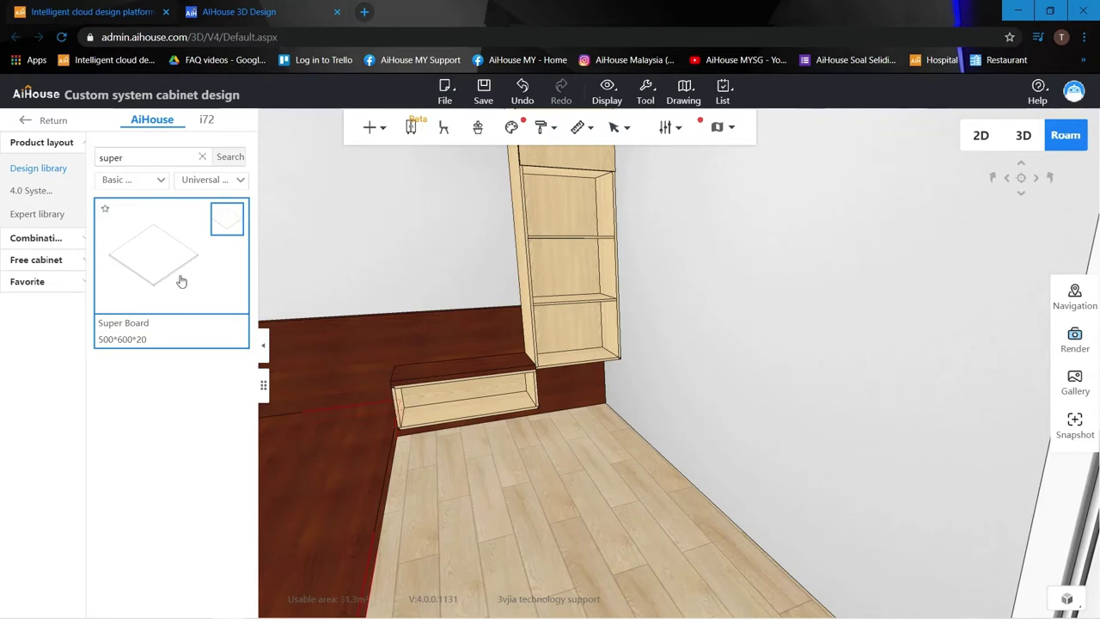
click(556, 387)
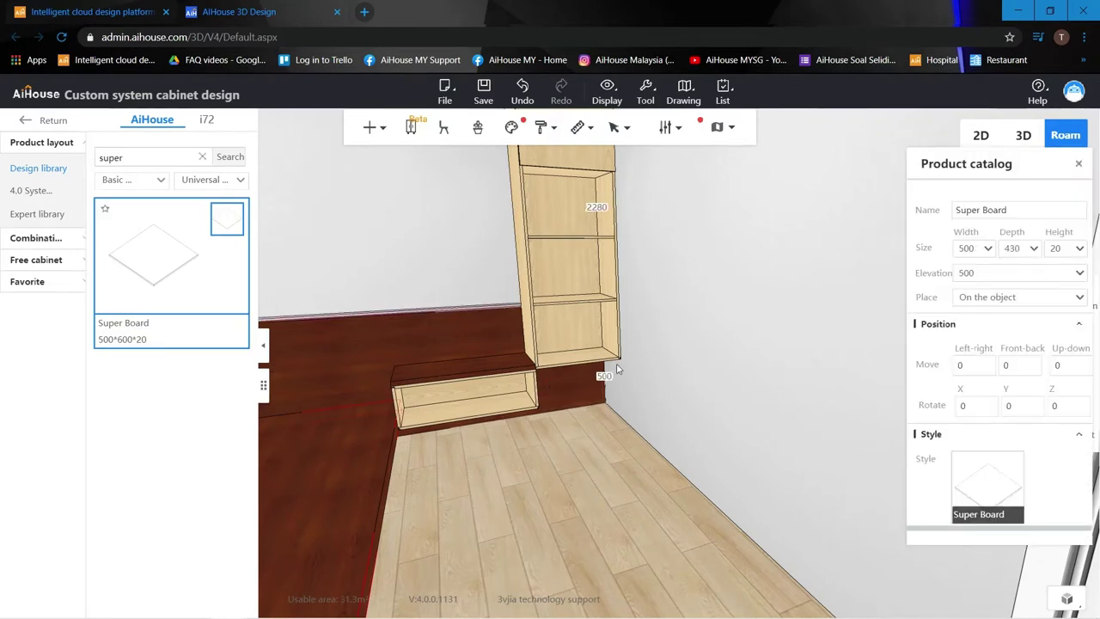
click(624, 368)
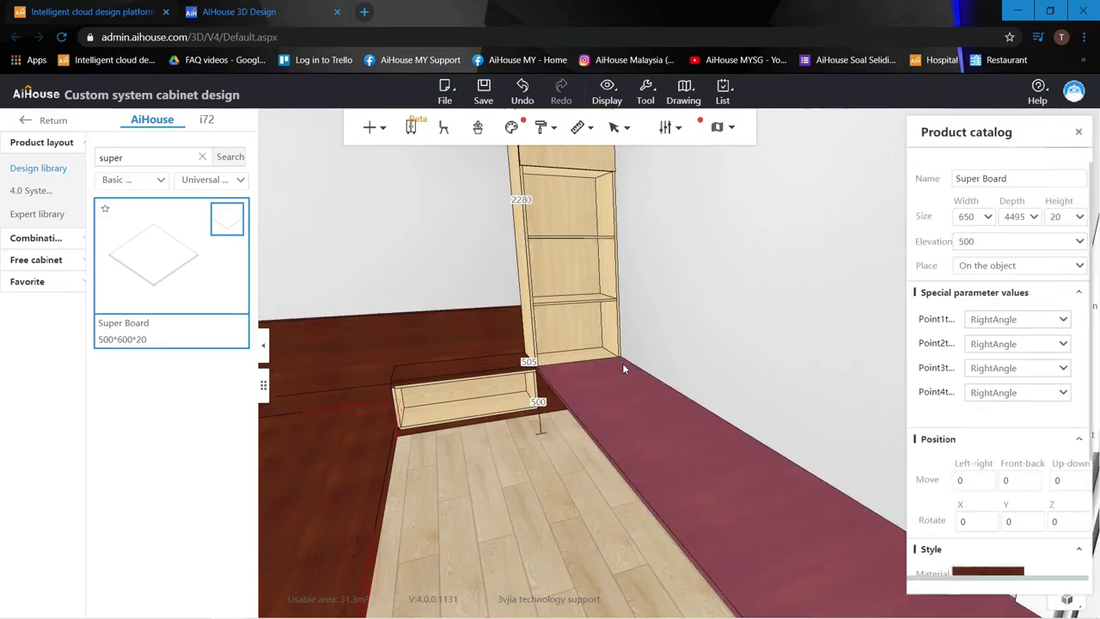
Step: Try a width of 2000 for the side wall board and undo the change
drag(659, 320, 579, 358)
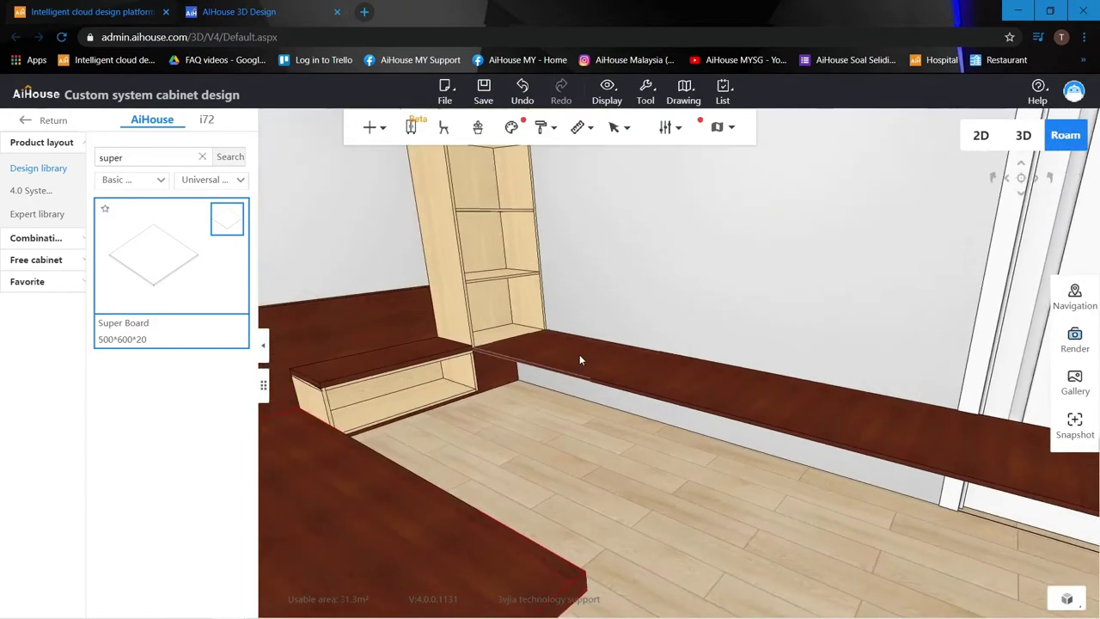
click(579, 360)
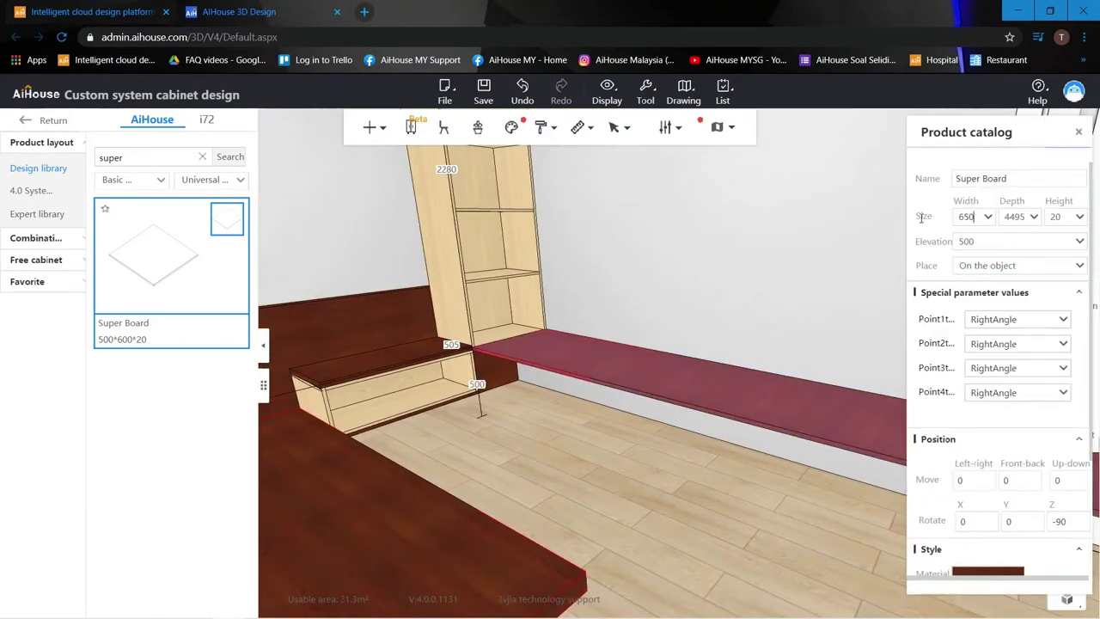
drag(922, 218, 856, 235)
text(2000)
key(Return)
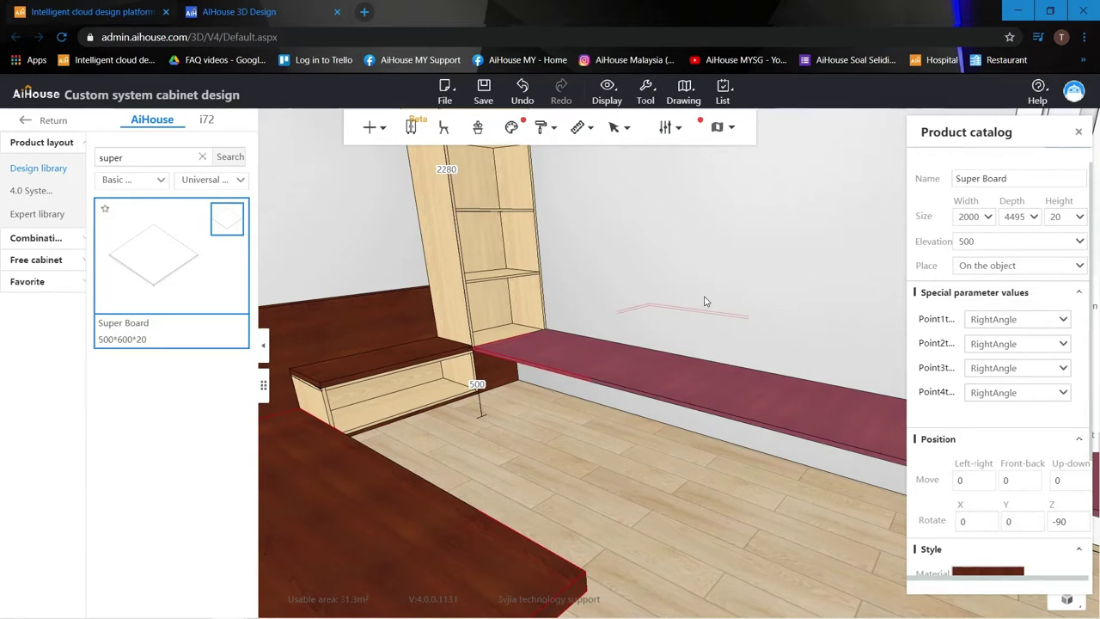
key(ctrl+z)
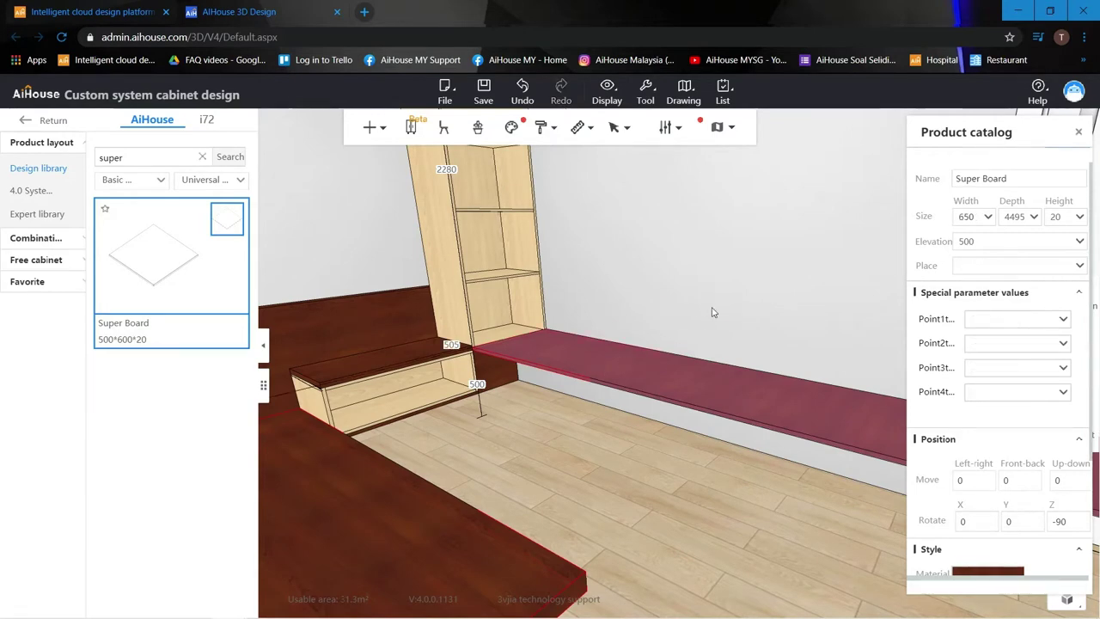
Step: Set the depth of the side wall board to 2000
drag(665, 277, 817, 308)
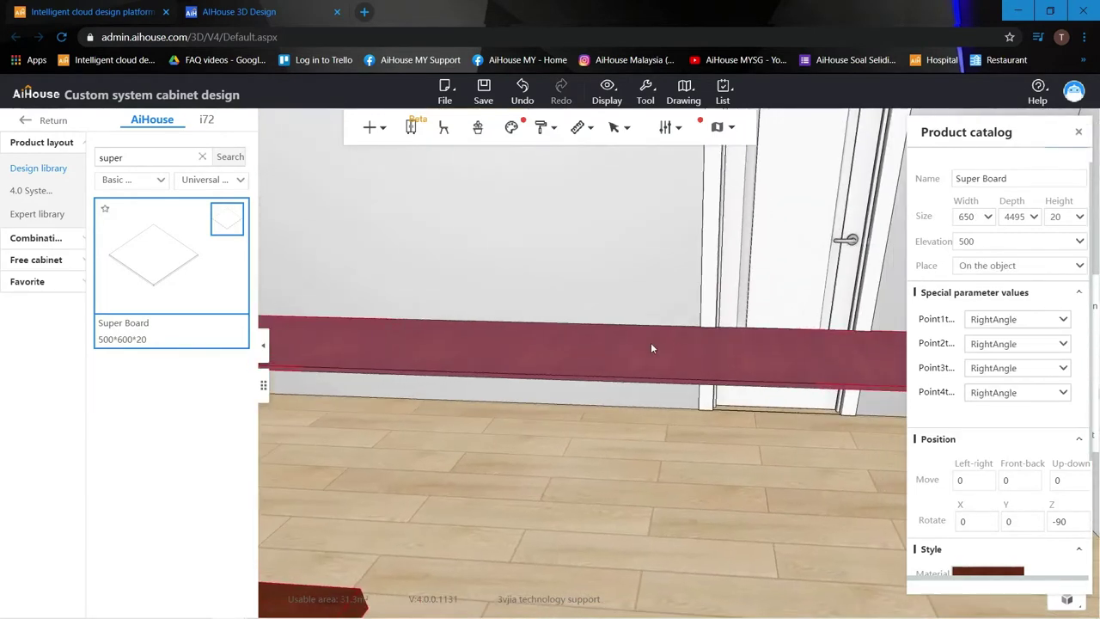
double_click(961, 216)
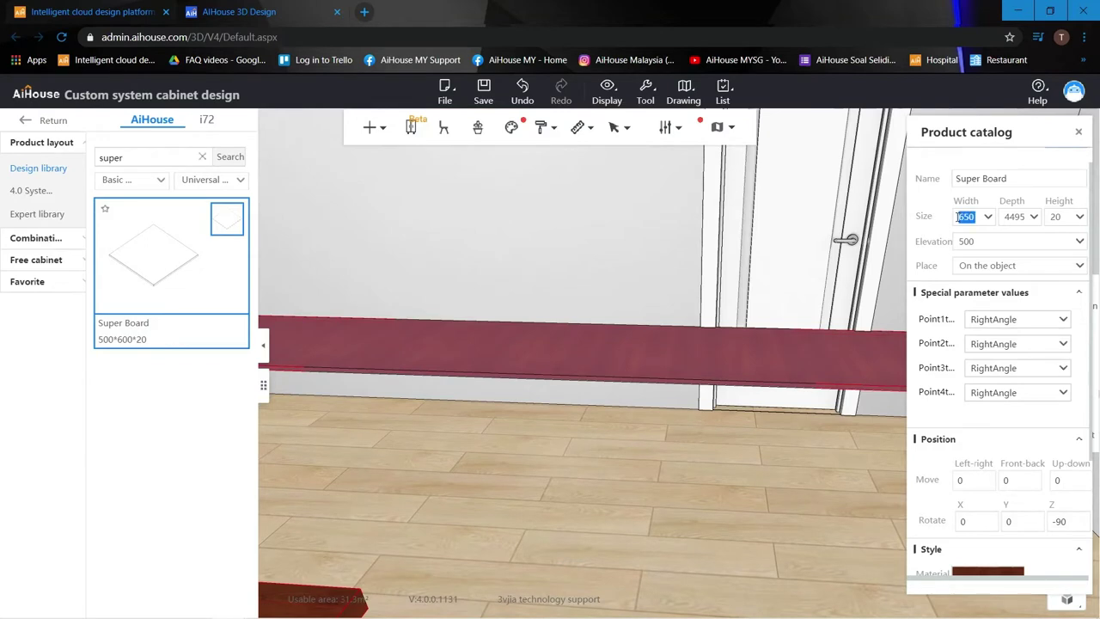
double_click(1027, 216)
text(2000)
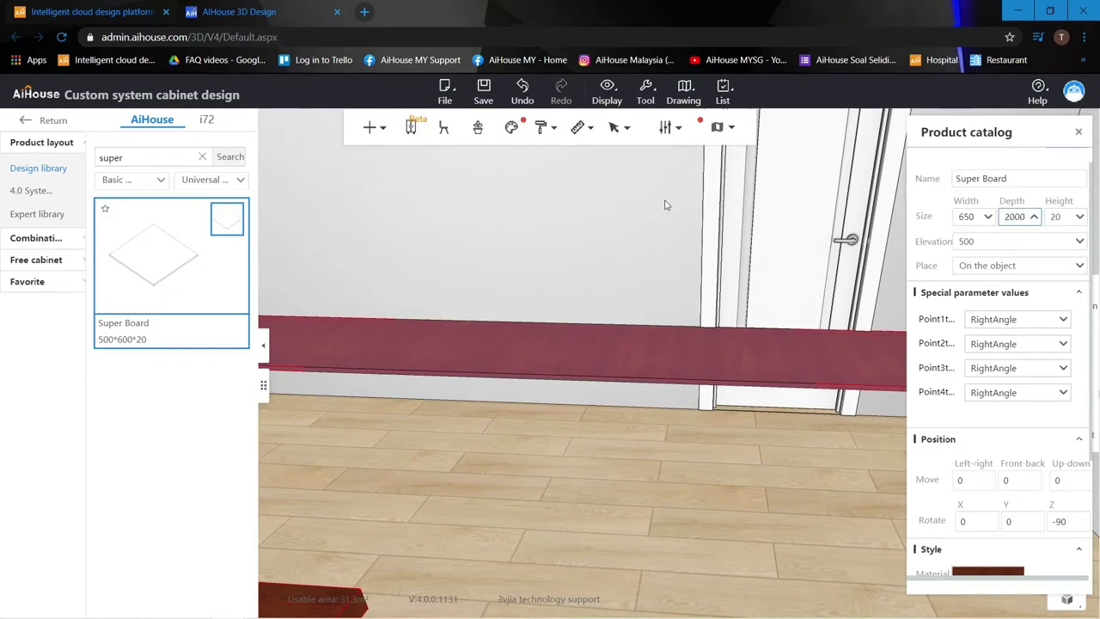
key(Return)
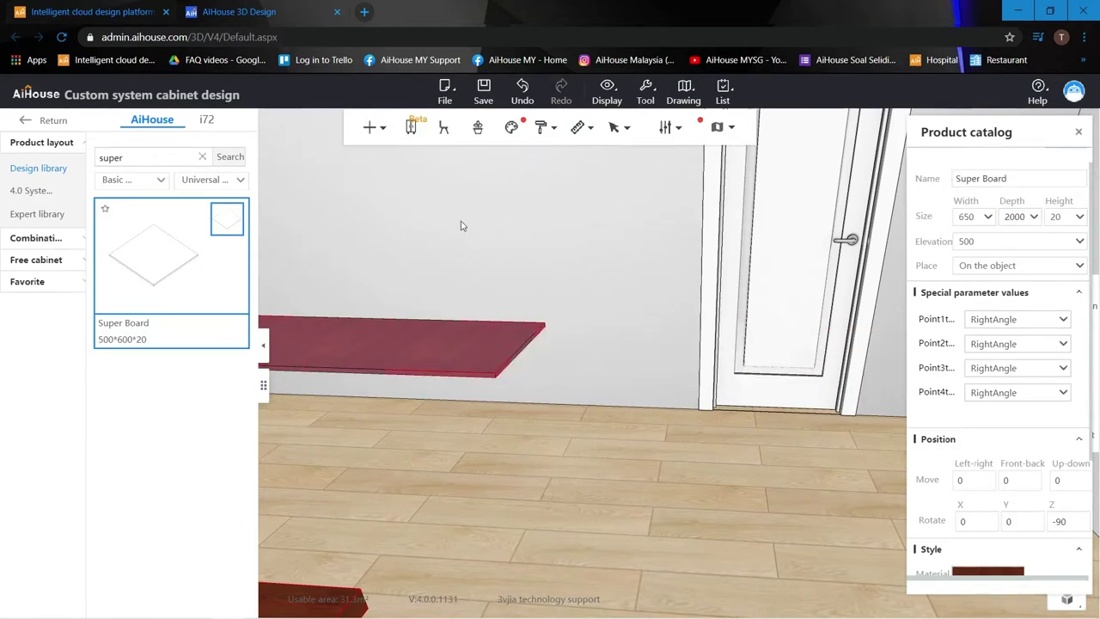
drag(461, 226, 563, 241)
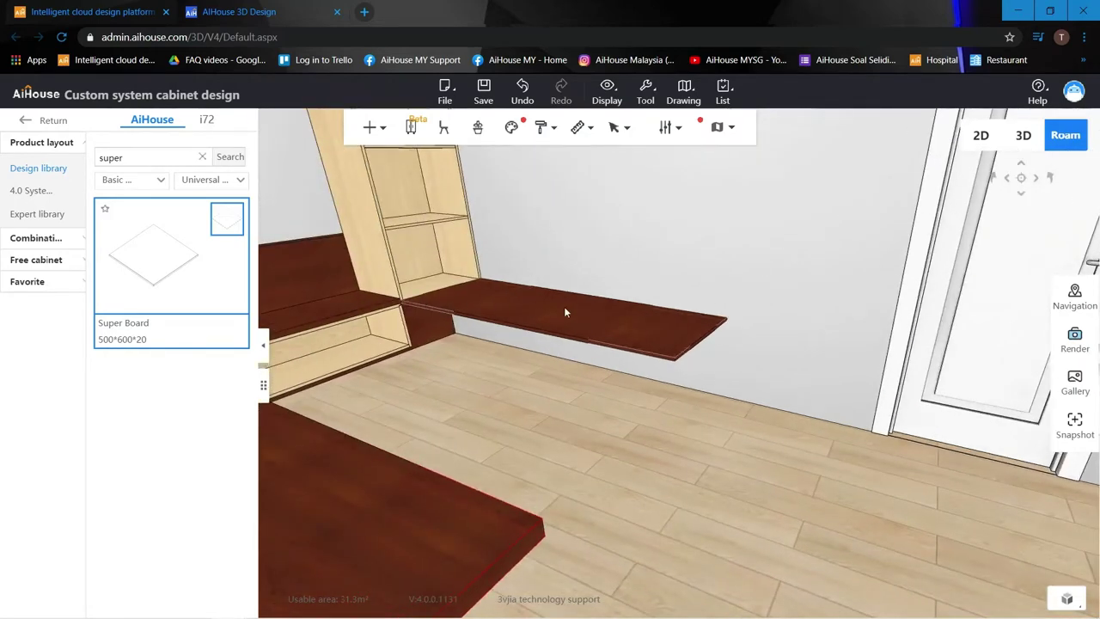
drag(614, 307, 688, 268)
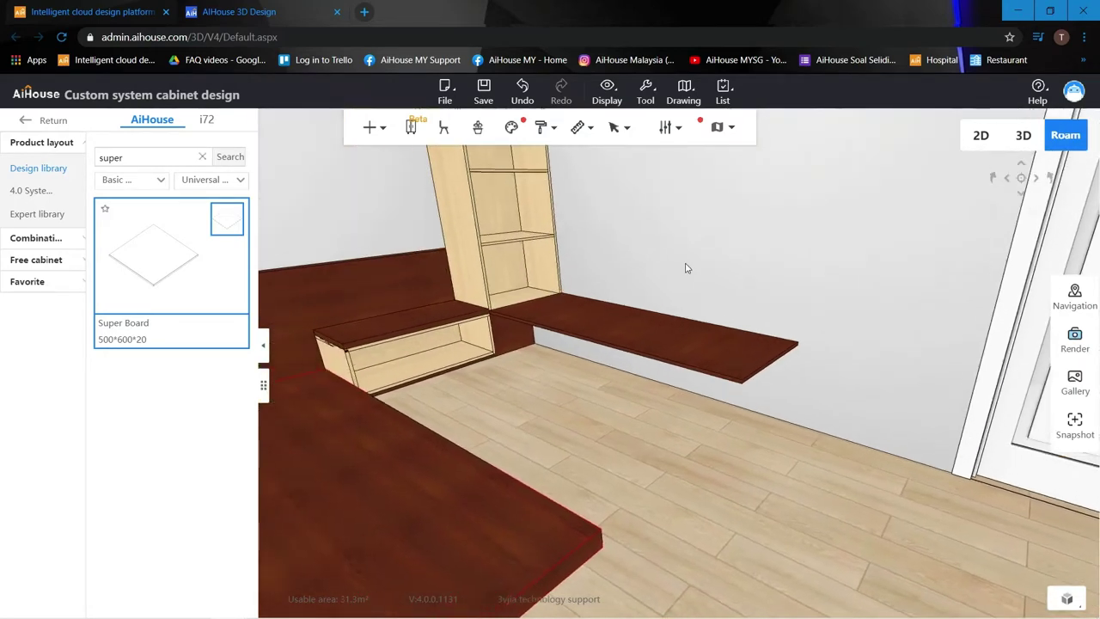
Step: Set the height of the side wall board to 32
click(706, 338)
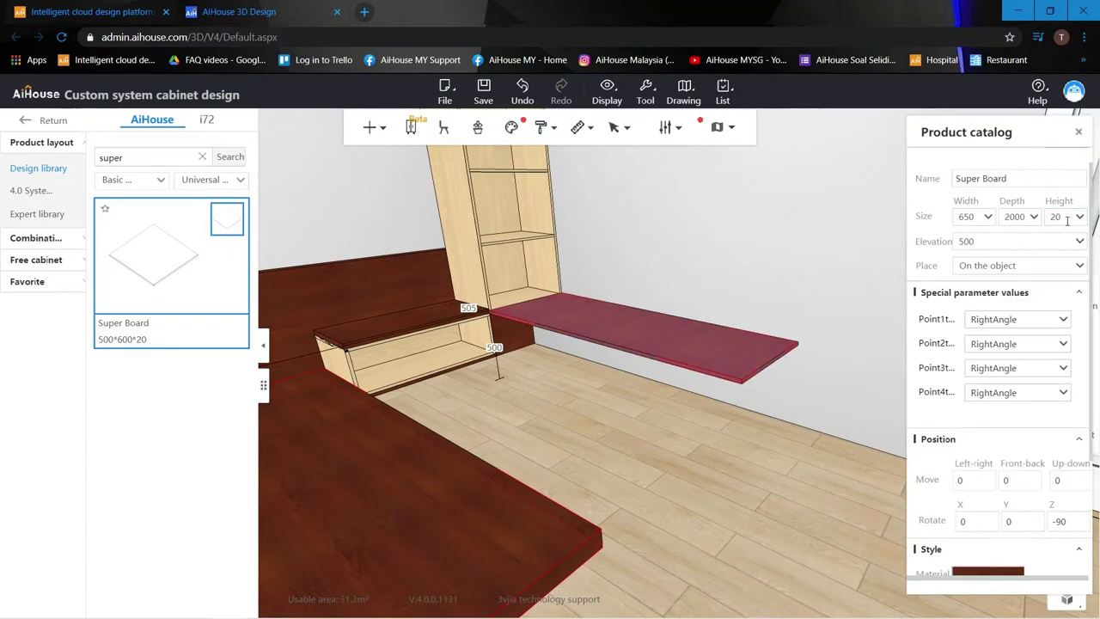
double_click(1057, 216)
text(32)
key(Return)
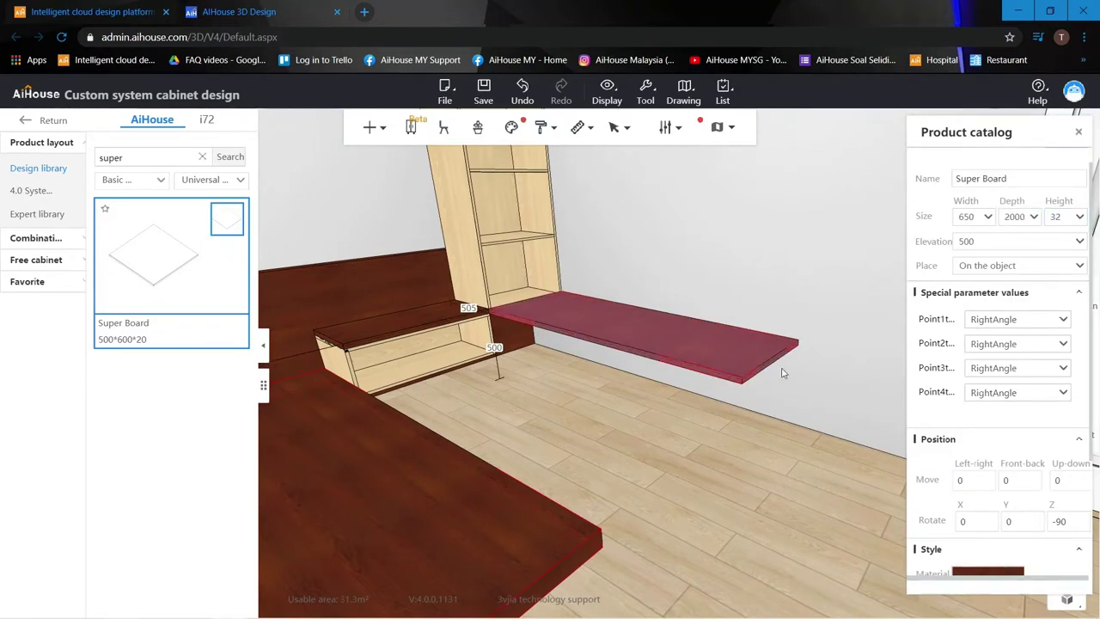
click(827, 292)
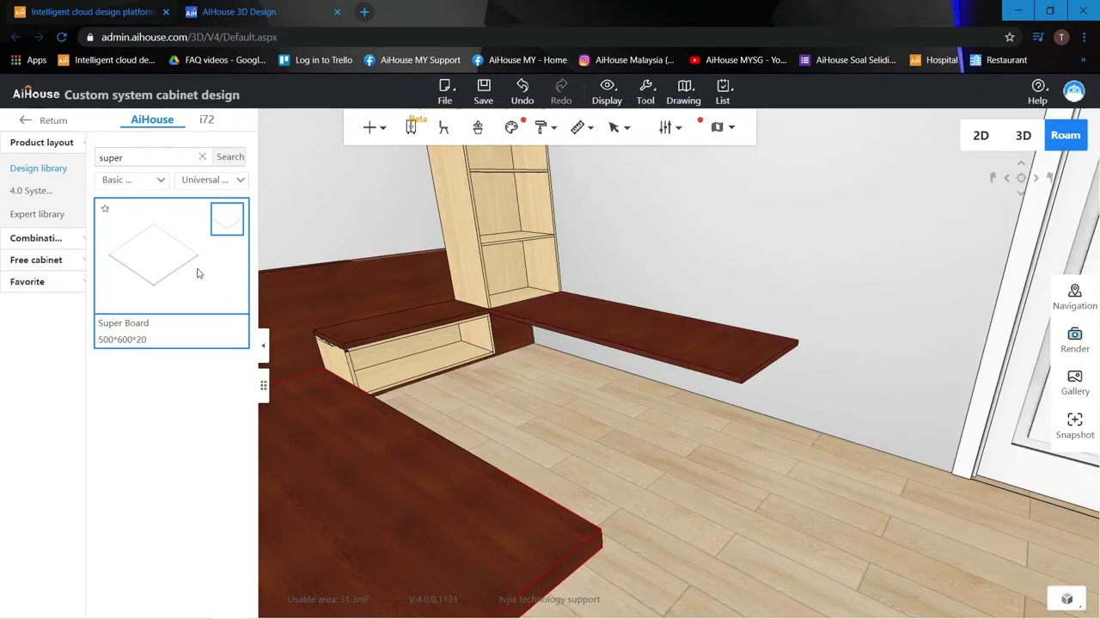
Step: Place another Super Board against the free end of the side wall board
drag(197, 274, 762, 371)
right_drag(788, 288, 860, 304)
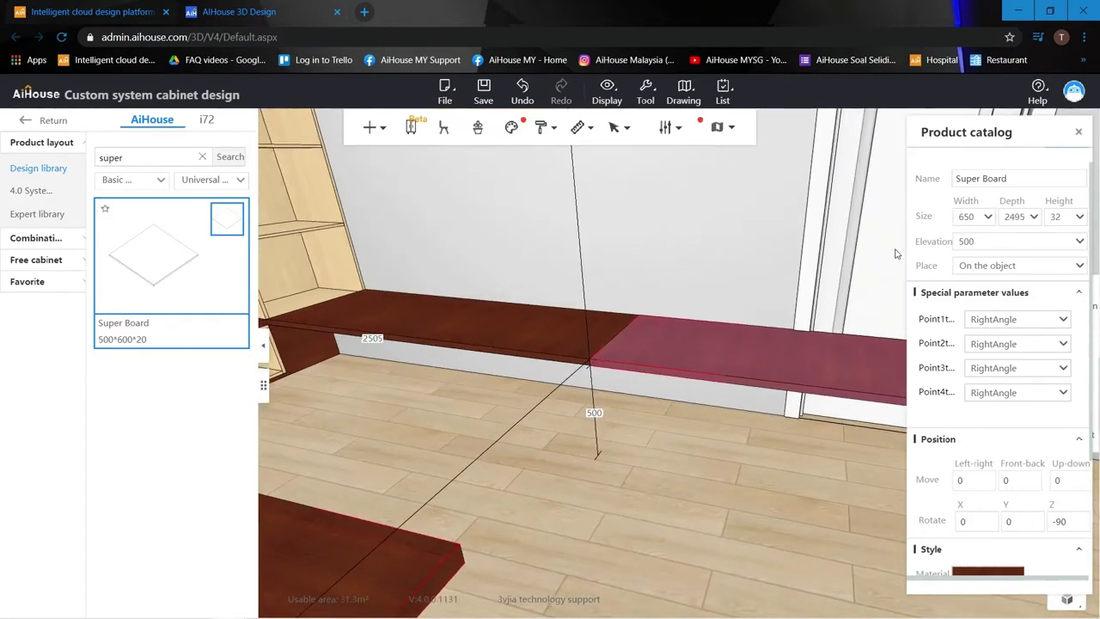
Step: Try a width of 550 for the new end board and set it back to 650
double_click(972, 219)
text(55)
key(Return)
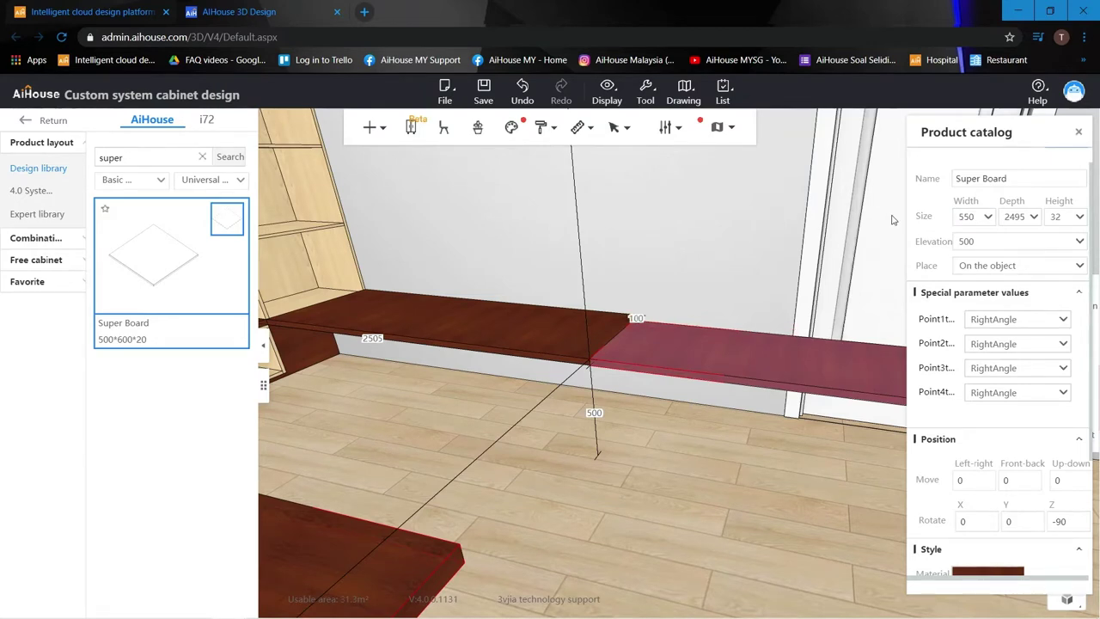
drag(974, 220, 956, 224)
text(650)
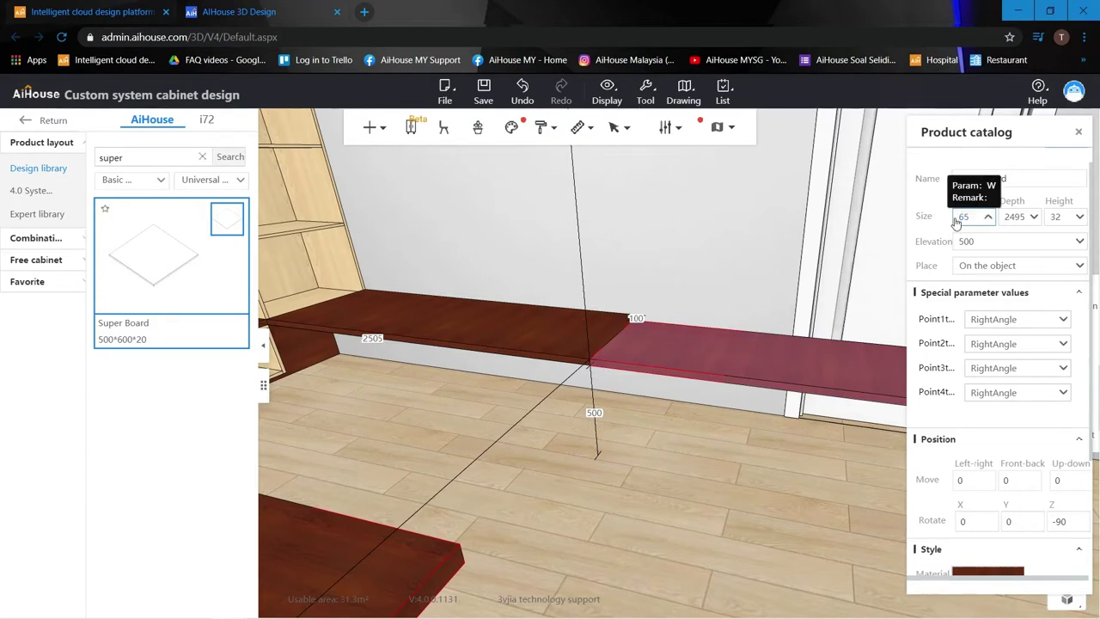
key(Return)
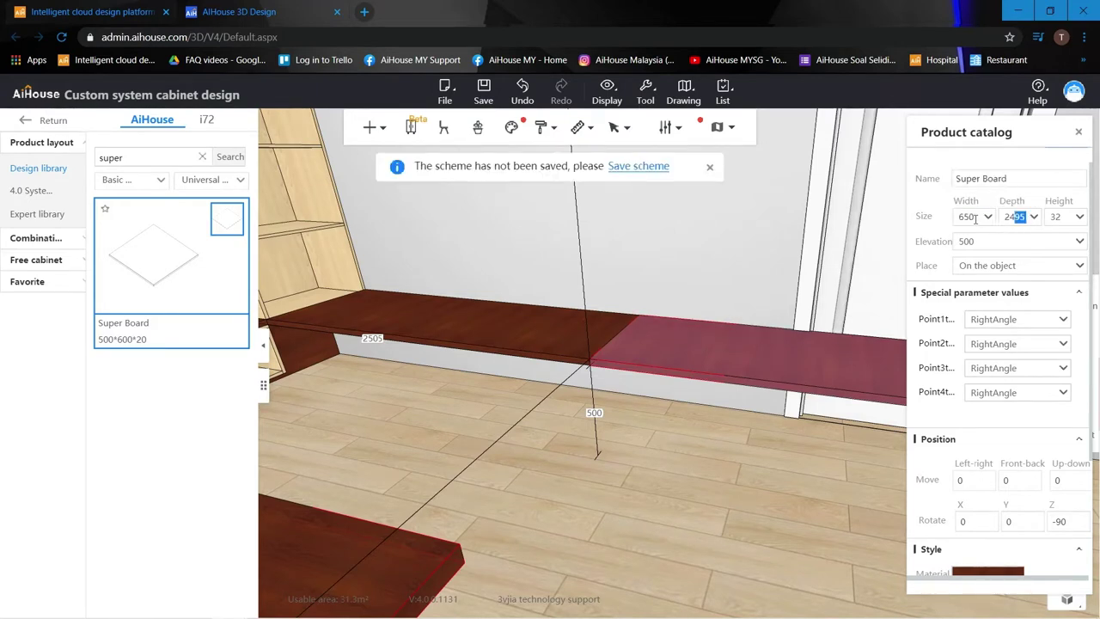
Step: Set the end board's depth to 75 and its height to 500, making it an upright panel
double_click(1014, 216)
text(75)
key(Return)
drag(1068, 217, 914, 226)
text(500)
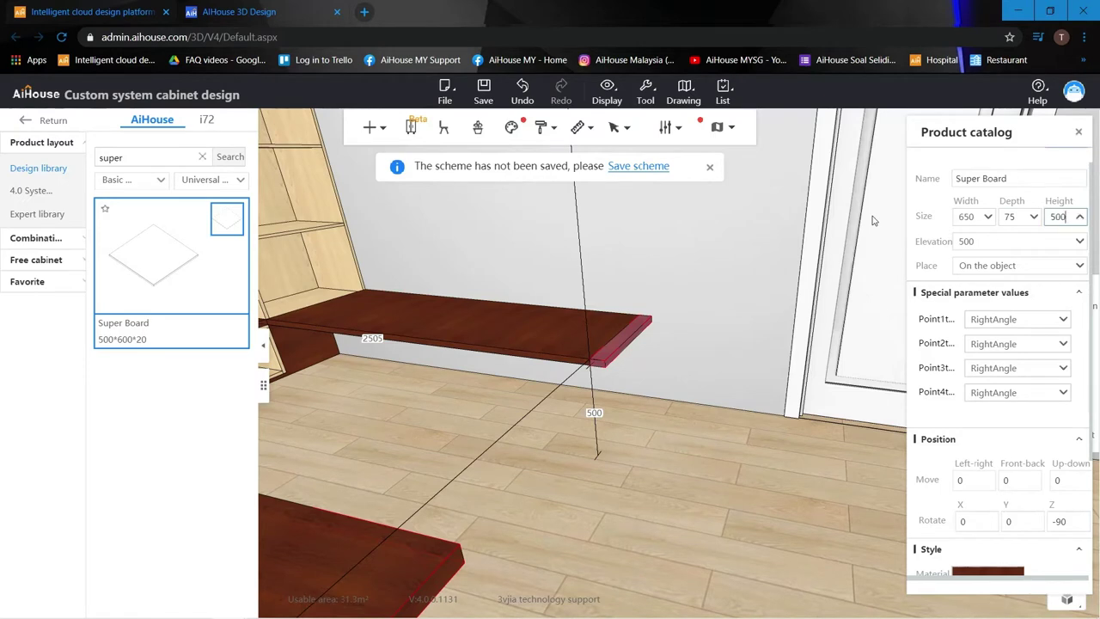
key(Return)
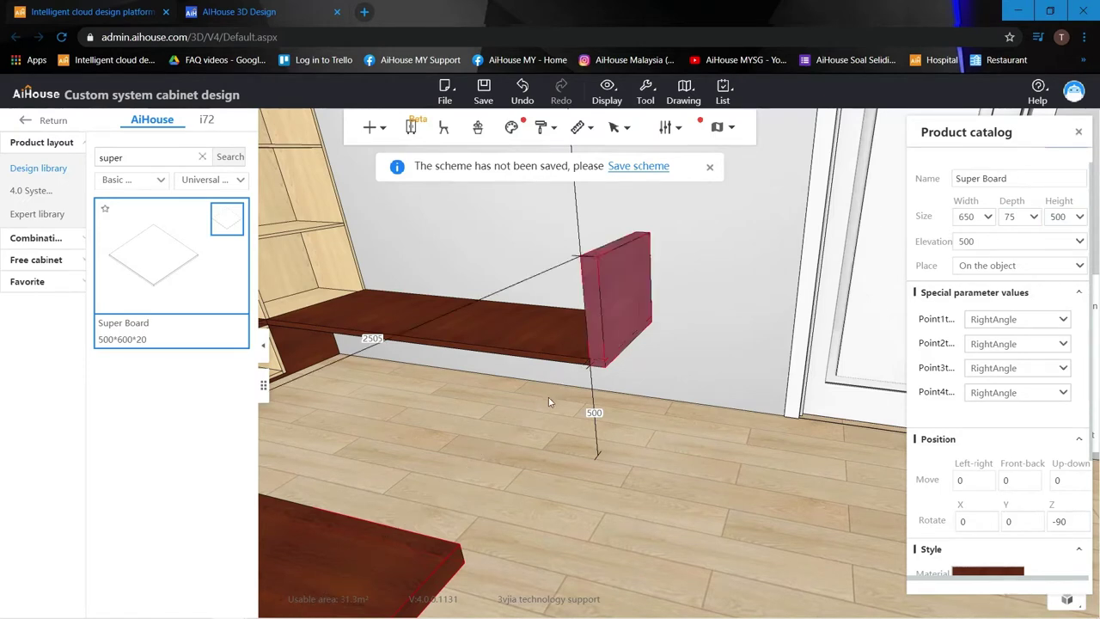
Step: Lower the upright end panel to the floor with an elevation of 0
click(595, 413)
text(0)
key(Return)
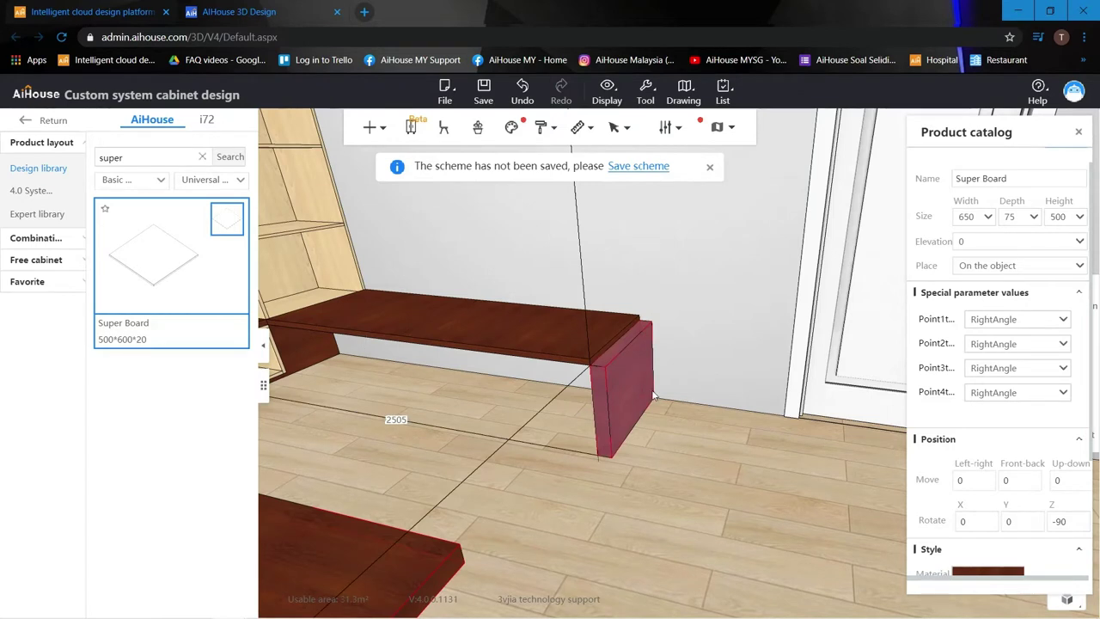
Step: Shift the end panel under the side wall board with three-axis movement, setting its floor-level distance to 2430
key(c)
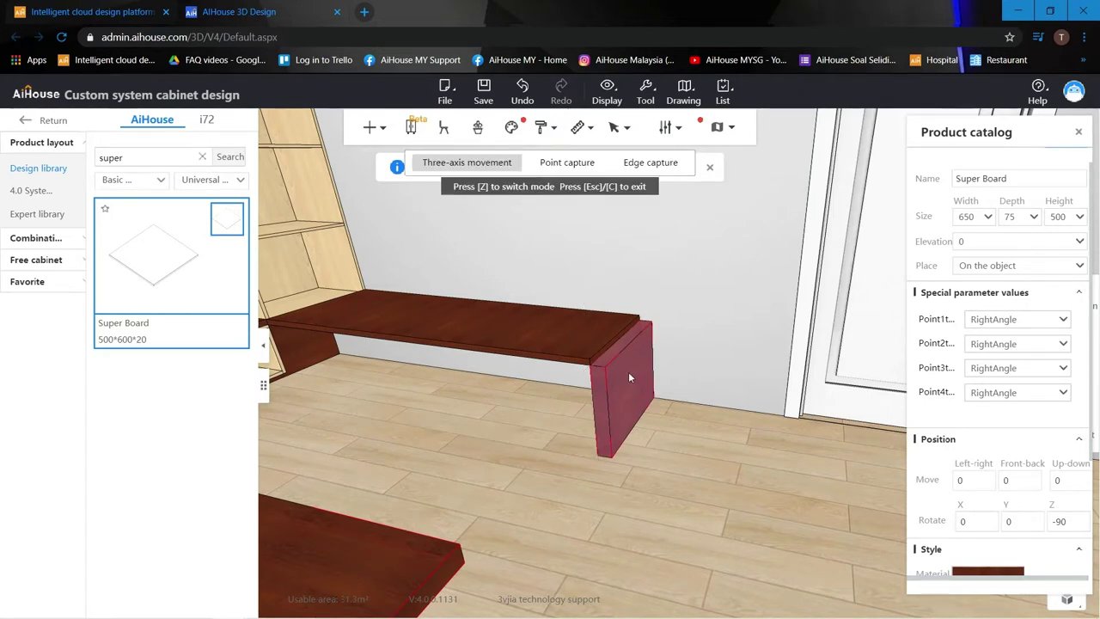
click(629, 375)
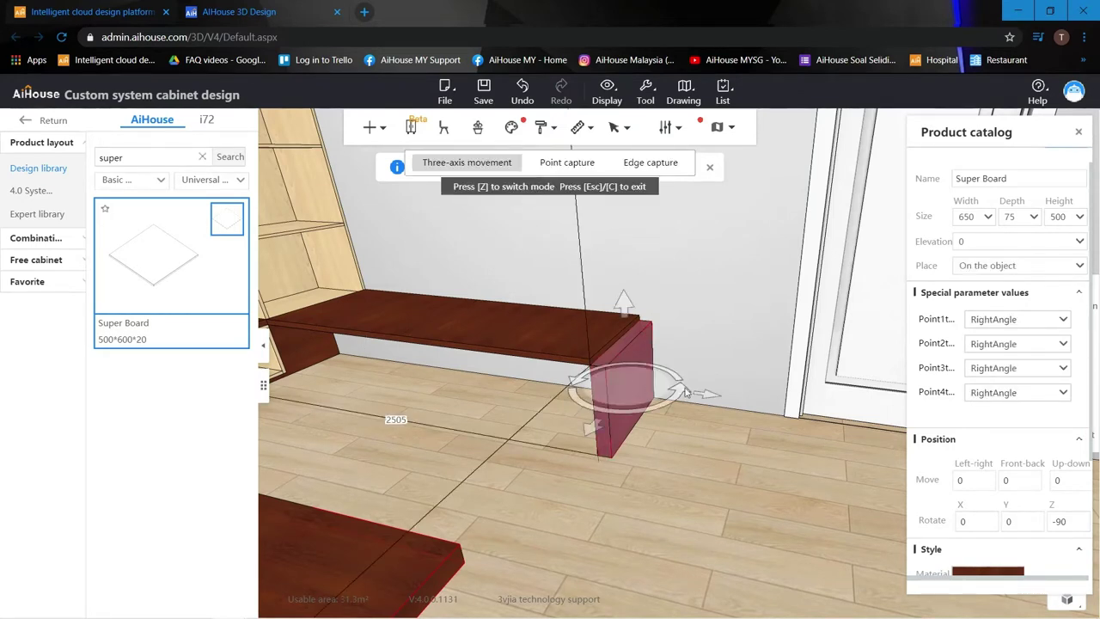
click(703, 372)
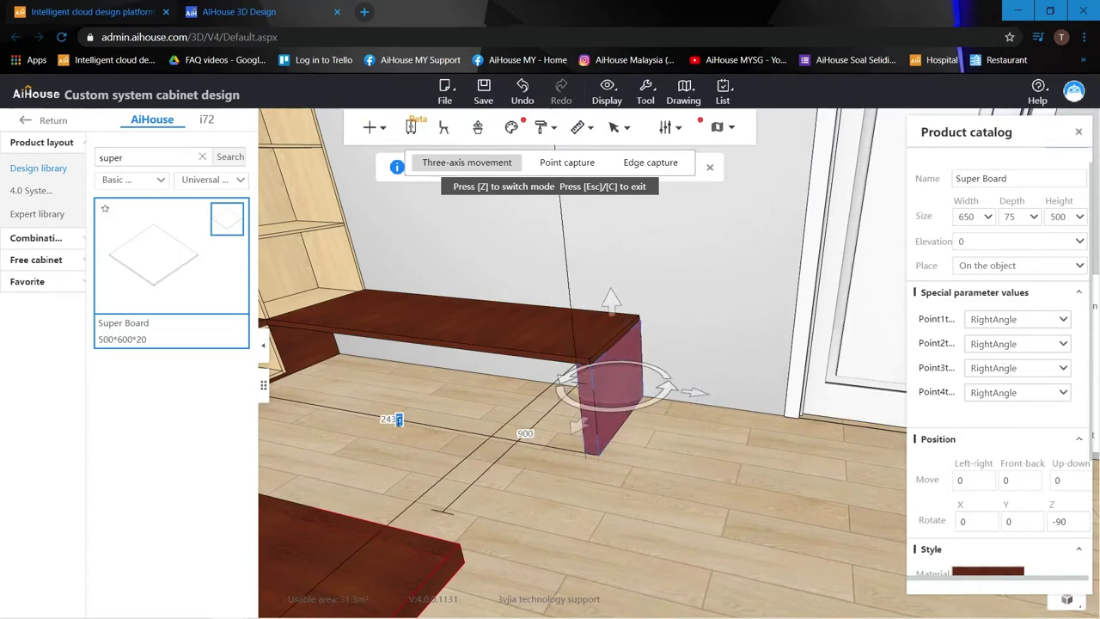
key(Return)
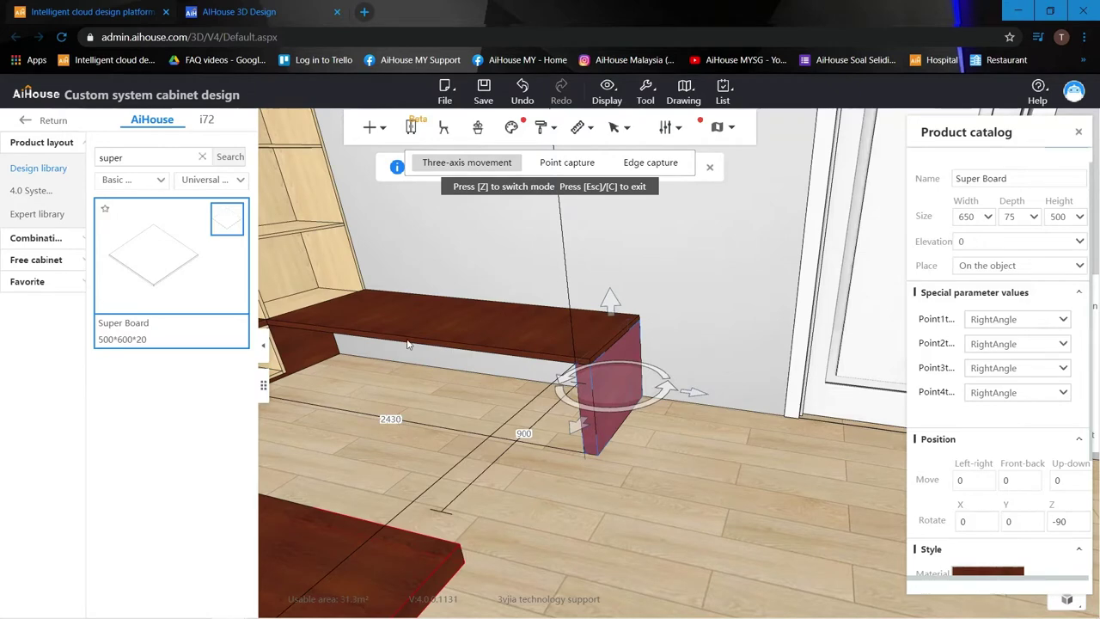
click(526, 264)
Step: Clear the library search and place a Universal cabinet - Horizontal, 650 × 430 × 300 at elevation 200, below the corner cabinet beside the bedside cabinet
drag(528, 264, 621, 279)
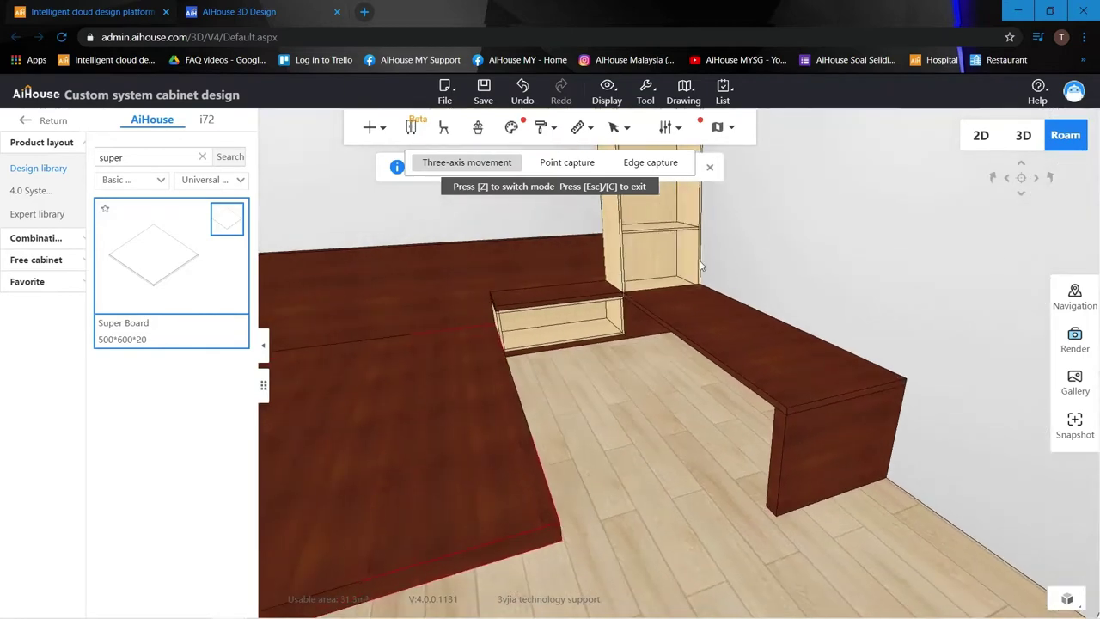
scroll(720, 242, up, 8)
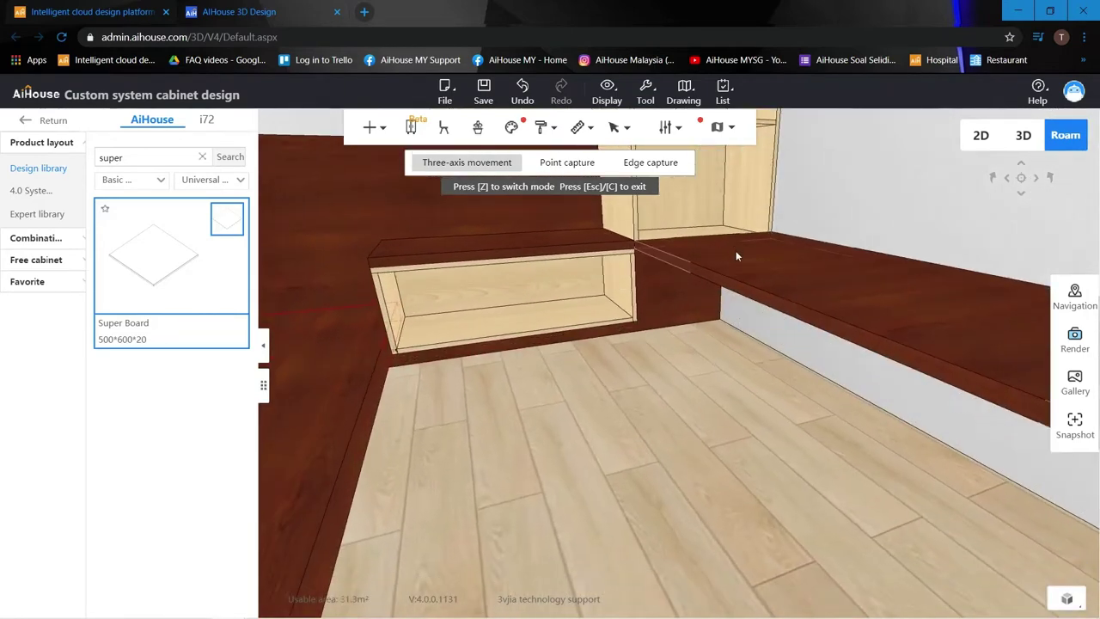
scroll(735, 253, up, 4)
drag(705, 268, 659, 245)
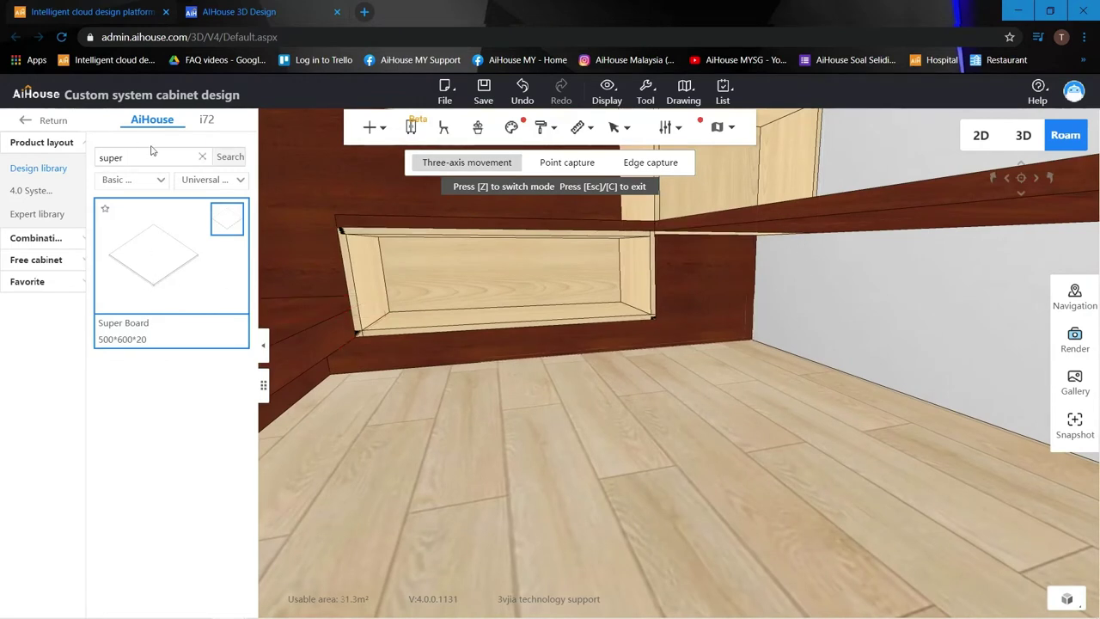
click(202, 157)
click(220, 158)
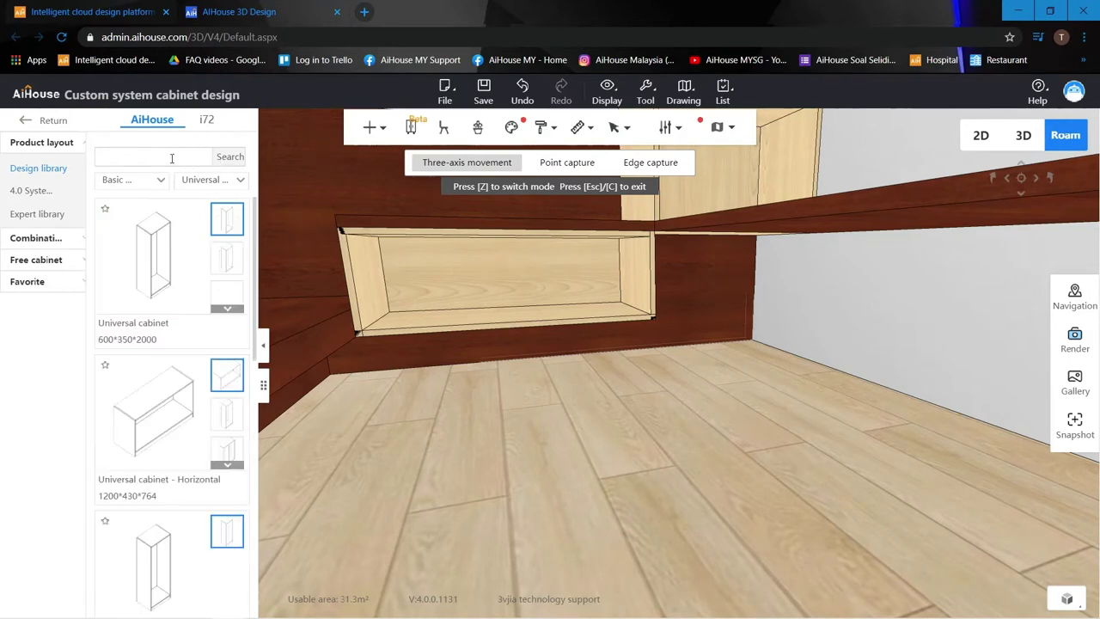
click(151, 444)
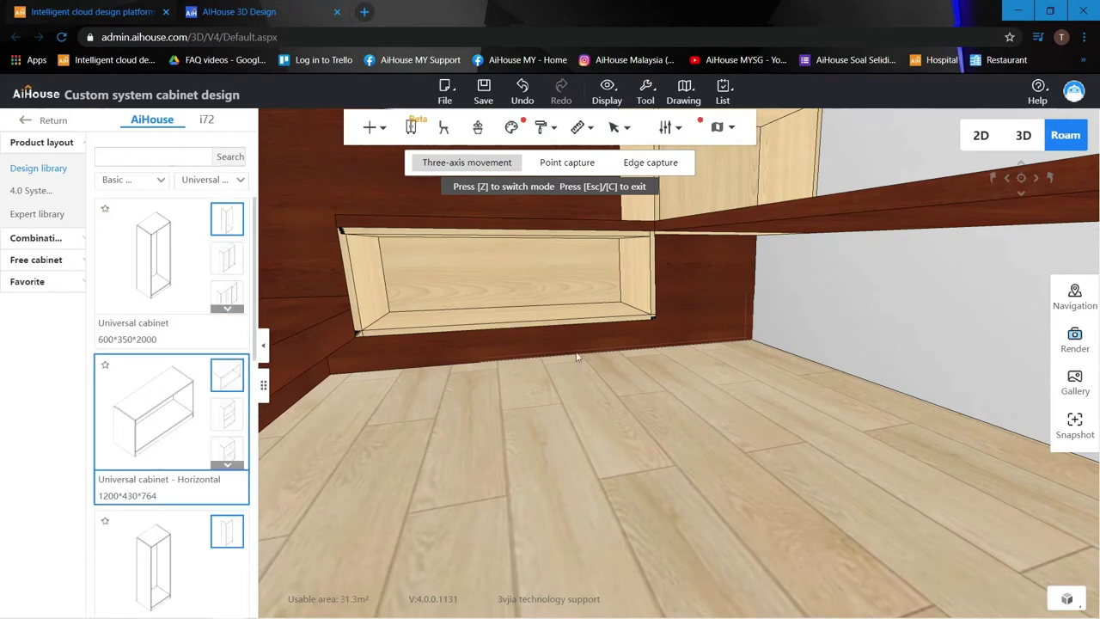
click(732, 323)
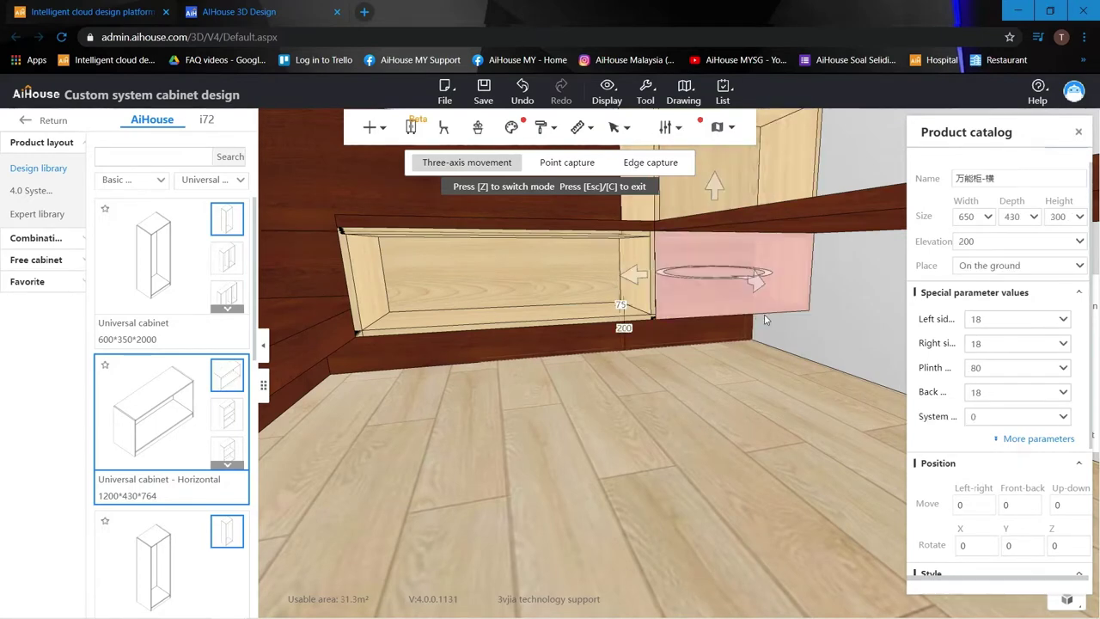
click(868, 279)
Step: Exit the movement mode and examine the bed, cabinets and desk arrangement from several angles
scroll(868, 280, up, 3)
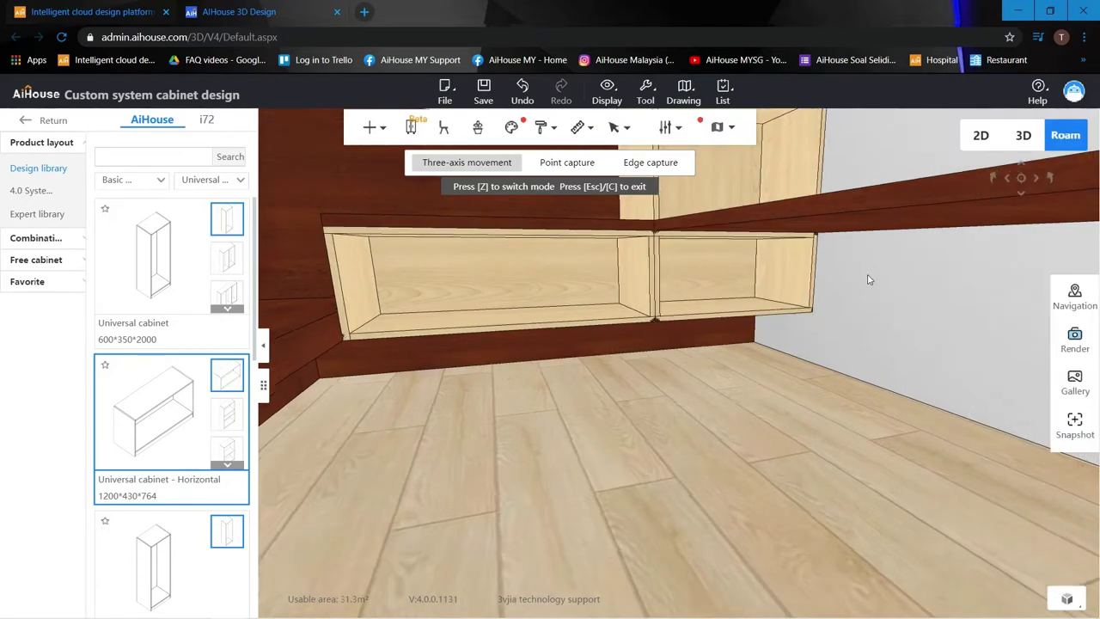
right_drag(869, 290, 837, 360)
scroll(856, 340, down, 3)
scroll(835, 350, down, 3)
drag(809, 348, 757, 297)
key(Escape)
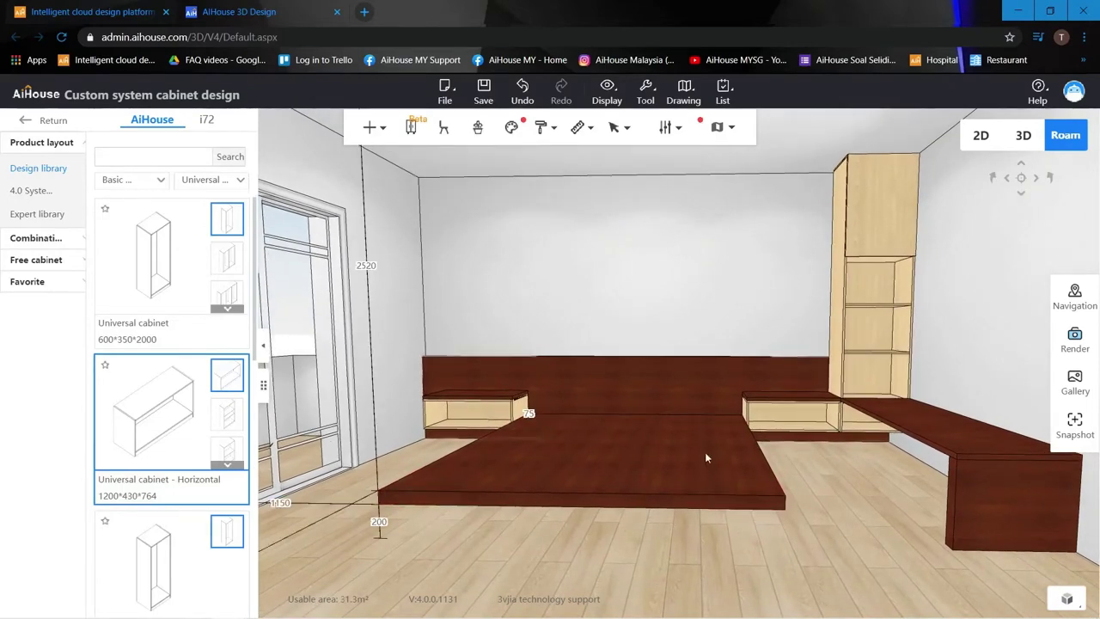
drag(651, 306, 743, 336)
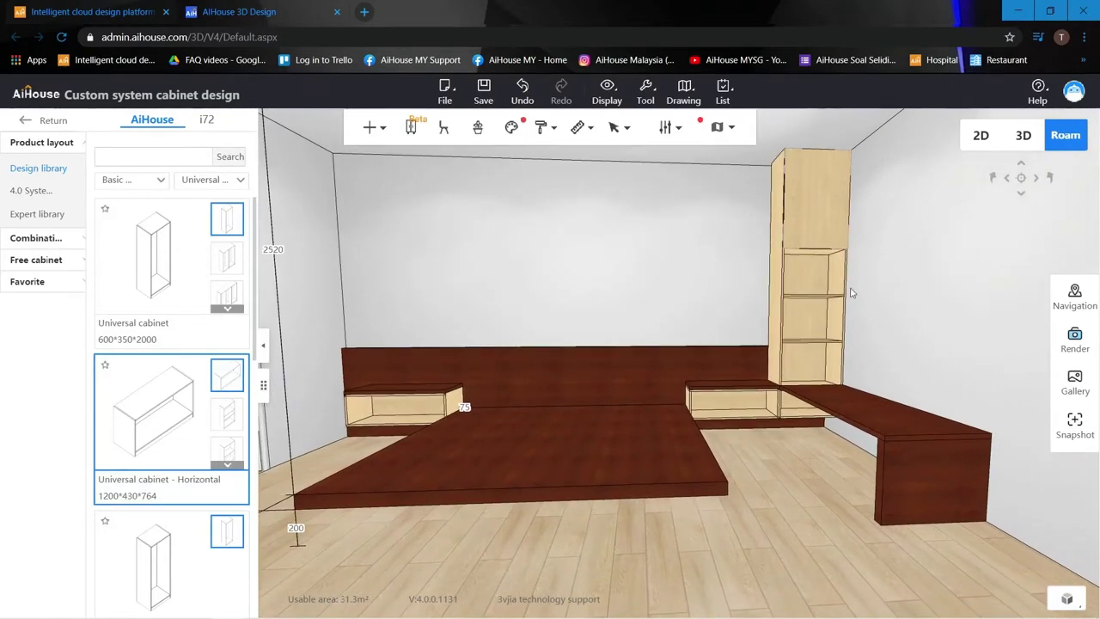
drag(846, 286, 765, 345)
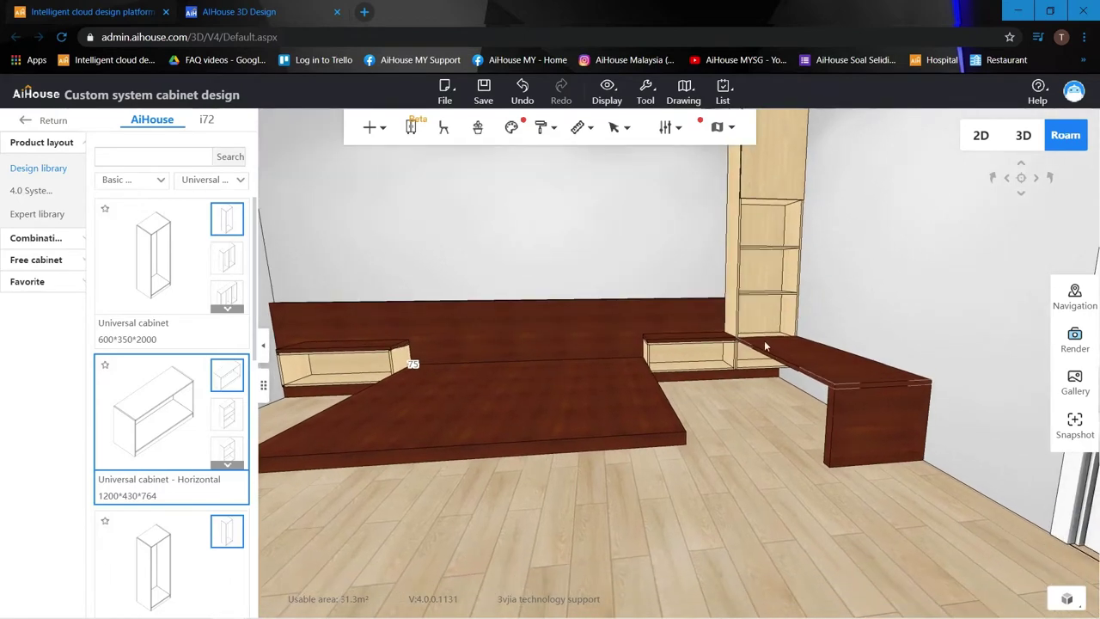
drag(854, 300, 712, 284)
click(691, 269)
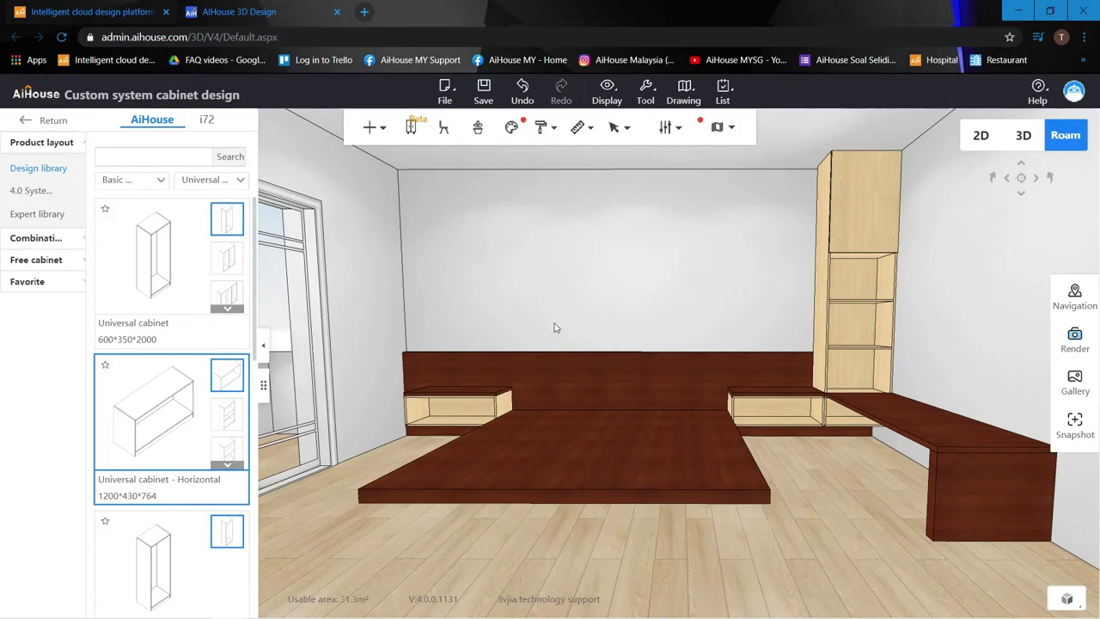
Step: Return to the main room design and find the Modern background wall among the favourite products in the tatami category
click(25, 120)
click(24, 344)
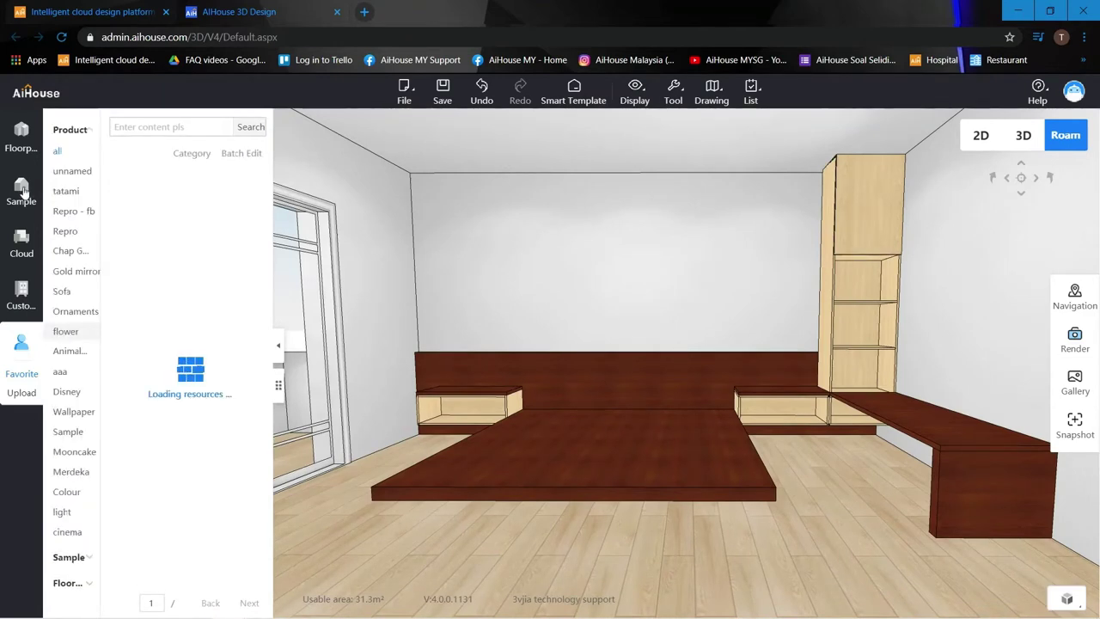
click(72, 202)
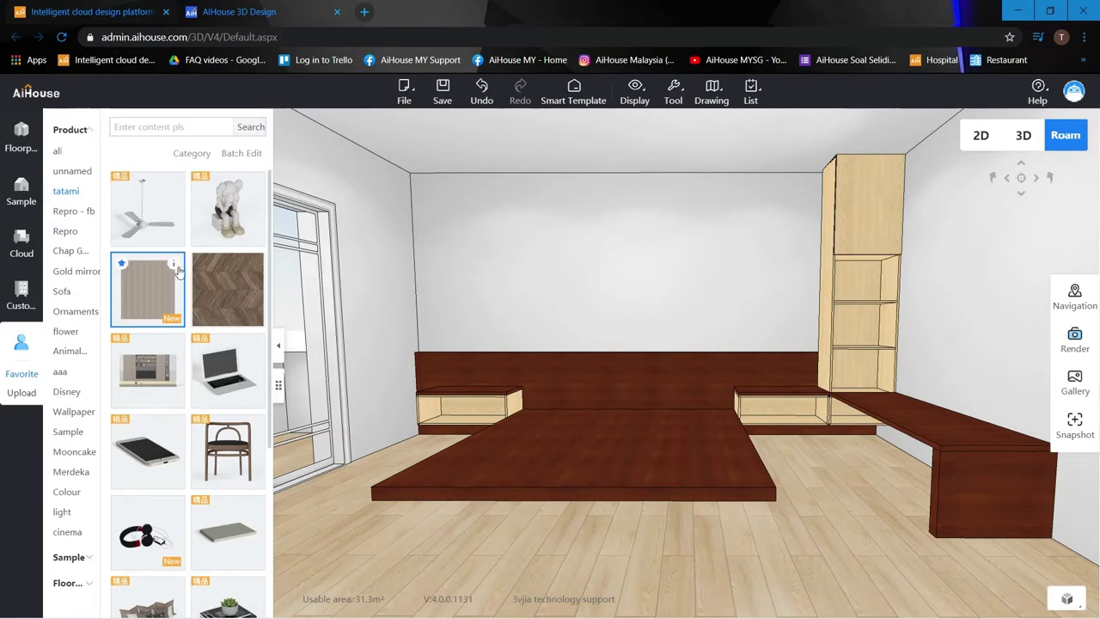
mouse_move(177, 270)
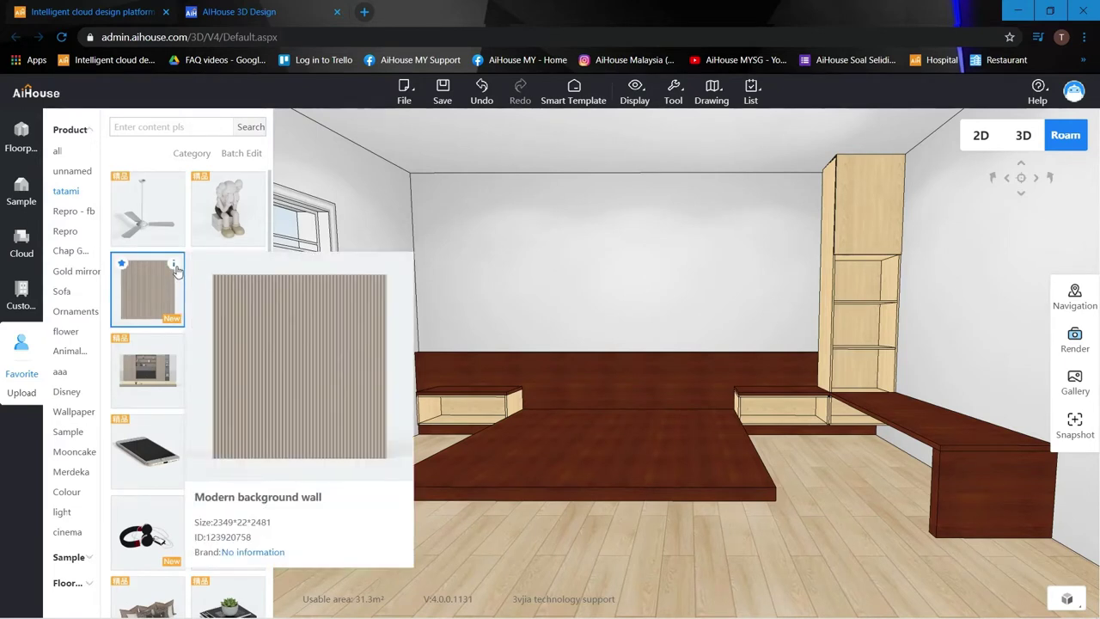
click(148, 302)
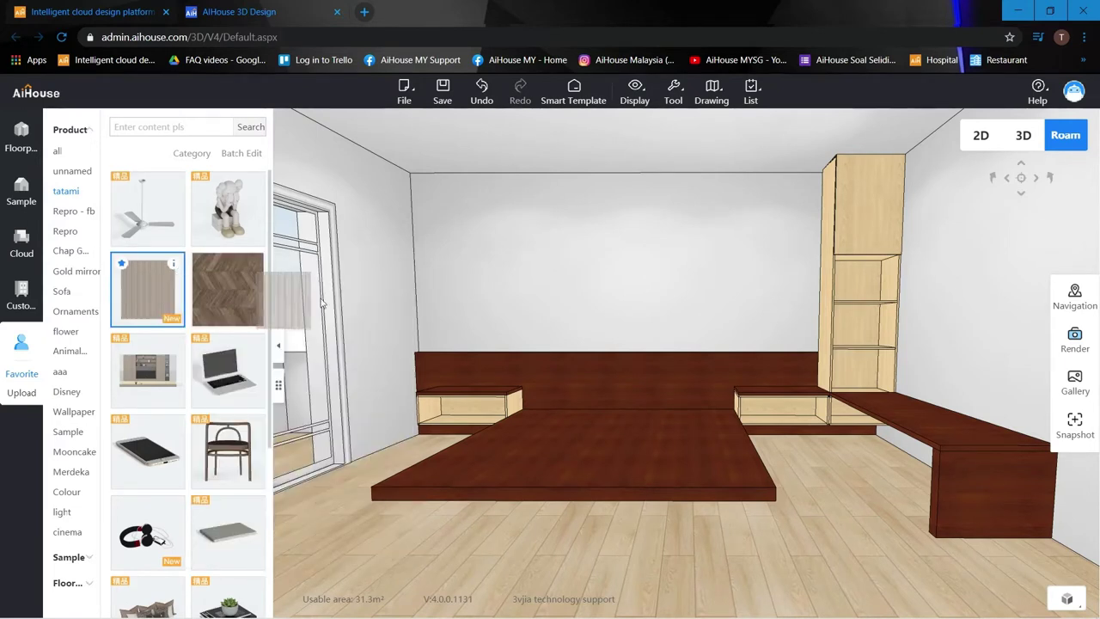
click(503, 271)
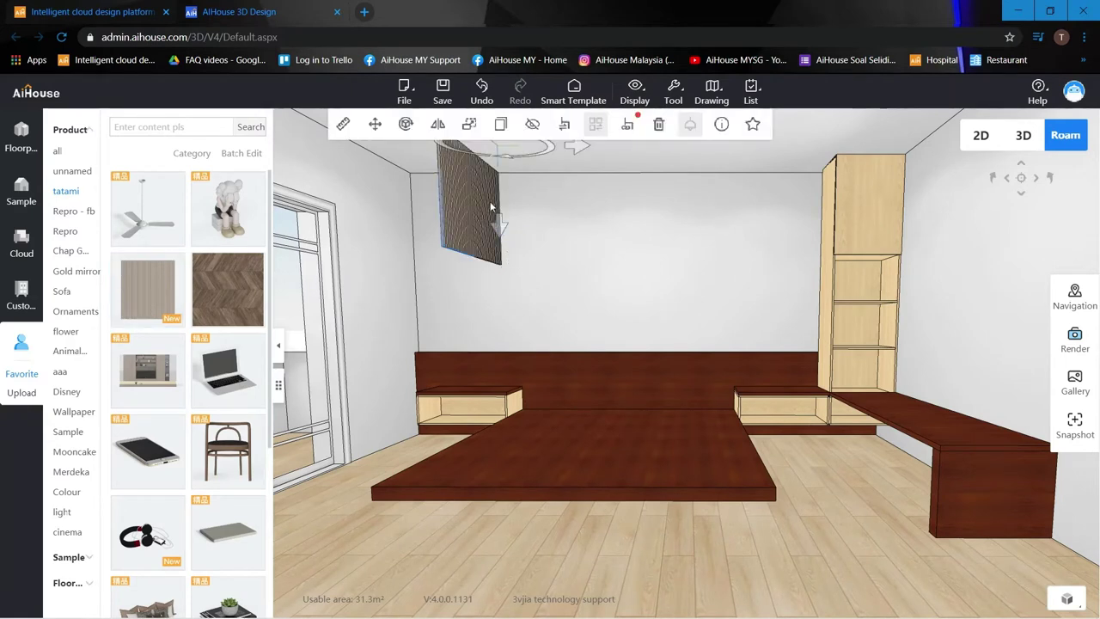
key(Delete)
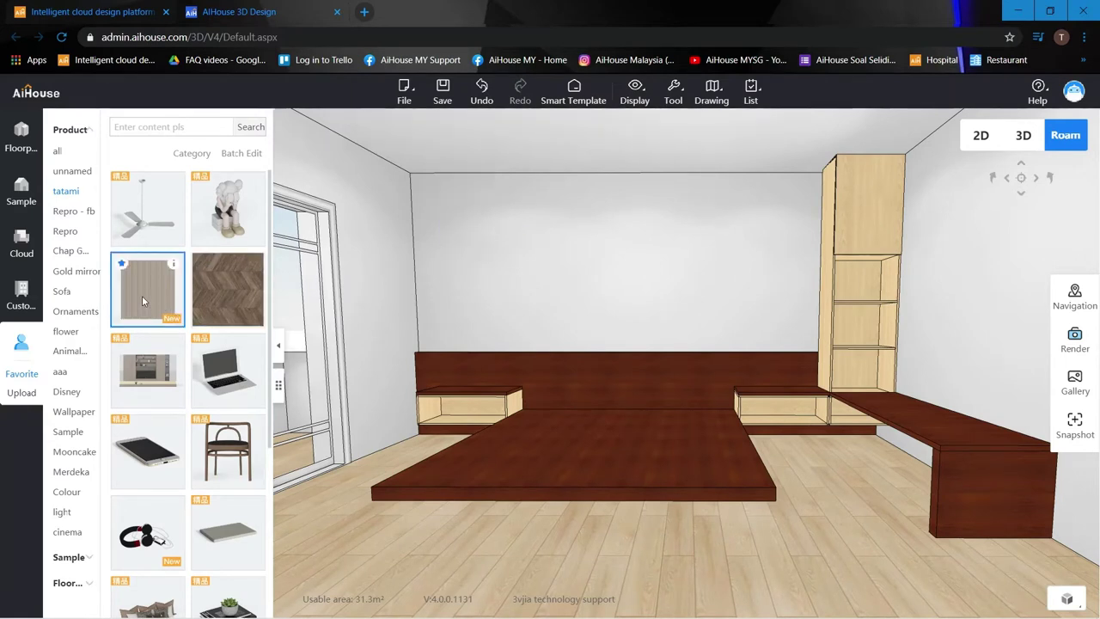
Step: Place the Modern background wall on the wall behind the bed, above the headboard panel, and raise it to the ceiling
click(144, 294)
click(503, 305)
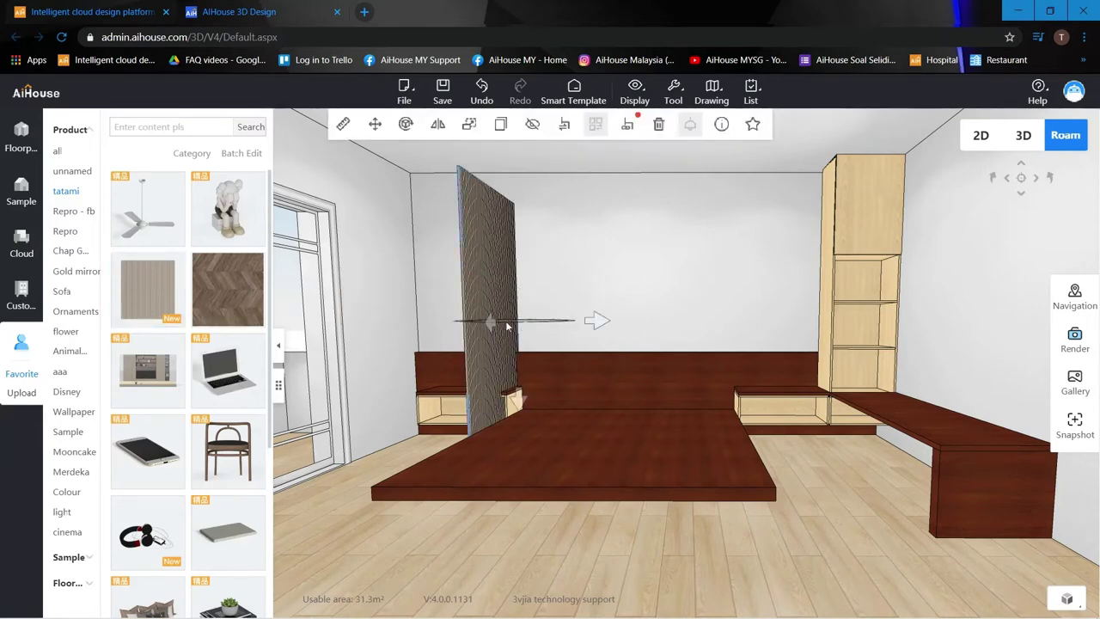
drag(556, 309, 460, 347)
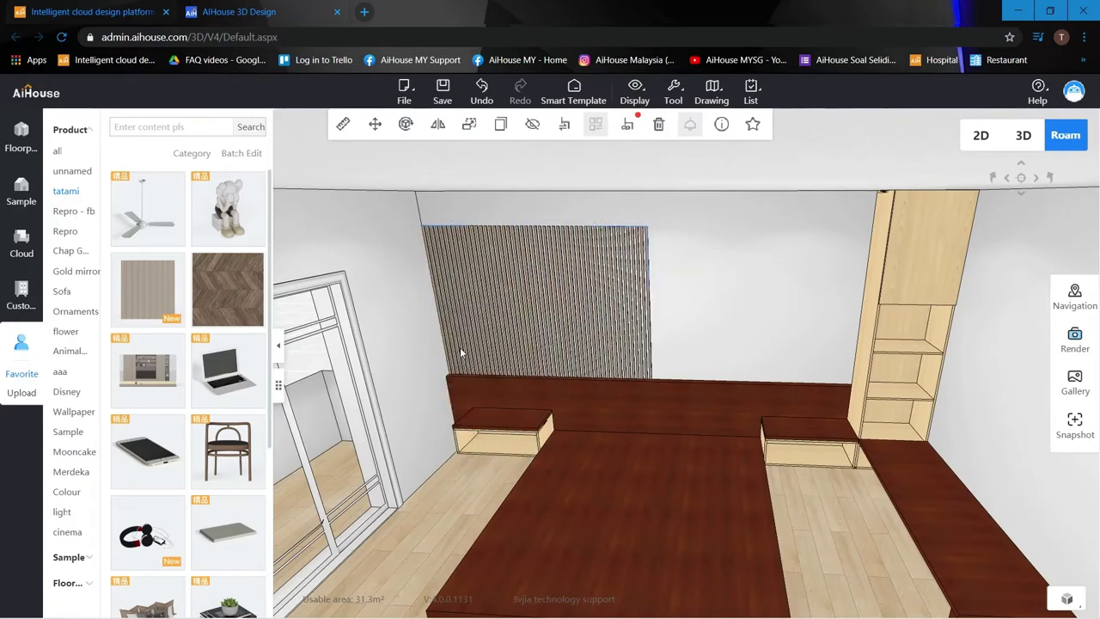
drag(535, 263, 536, 231)
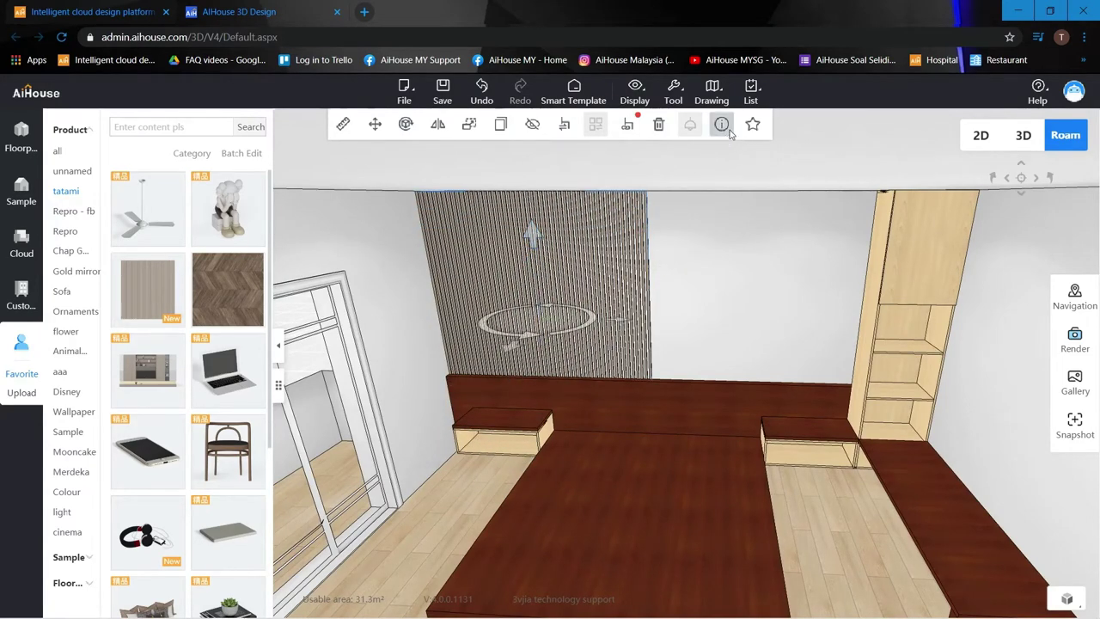
Step: Set the height of the Modern background wall behind the bed to 1900 and raise it back up to the ceiling
click(724, 127)
click(624, 233)
click(723, 125)
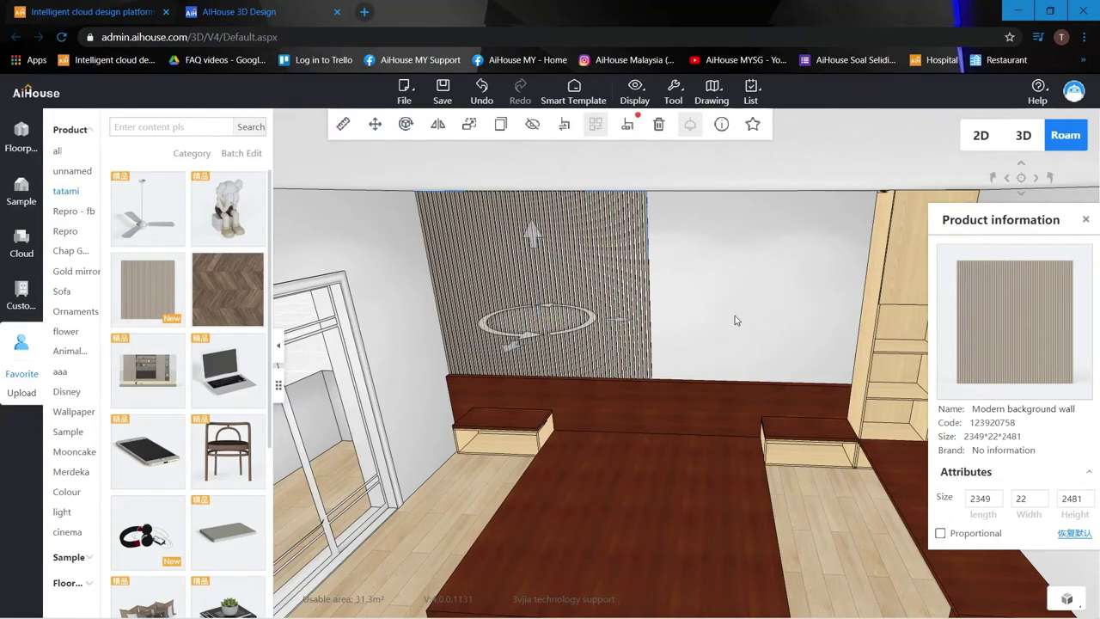
double_click(1081, 499)
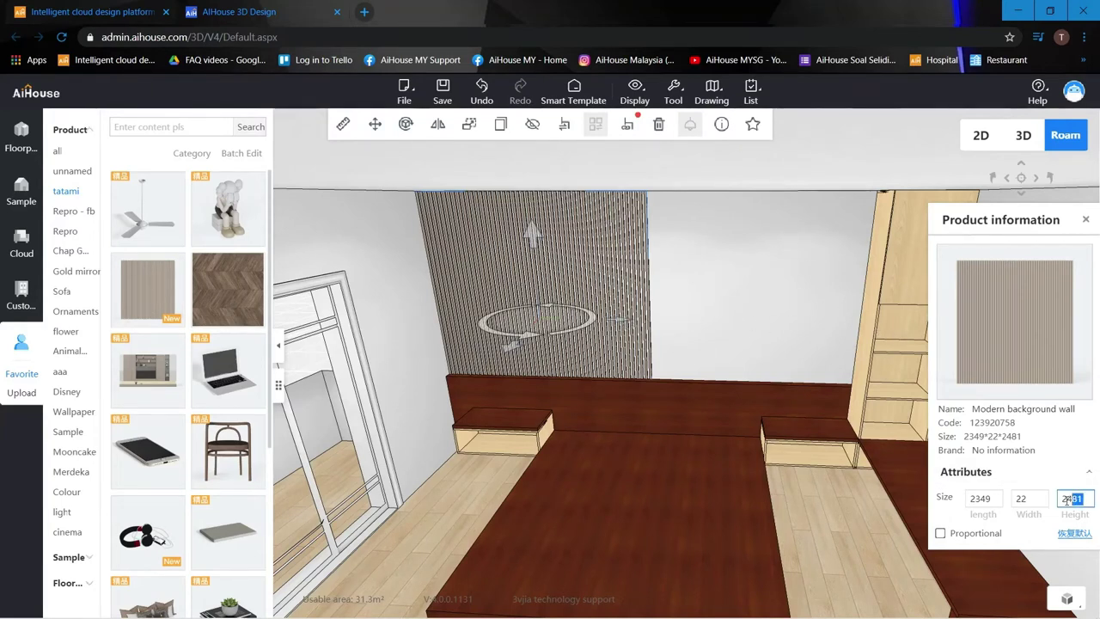
click(650, 400)
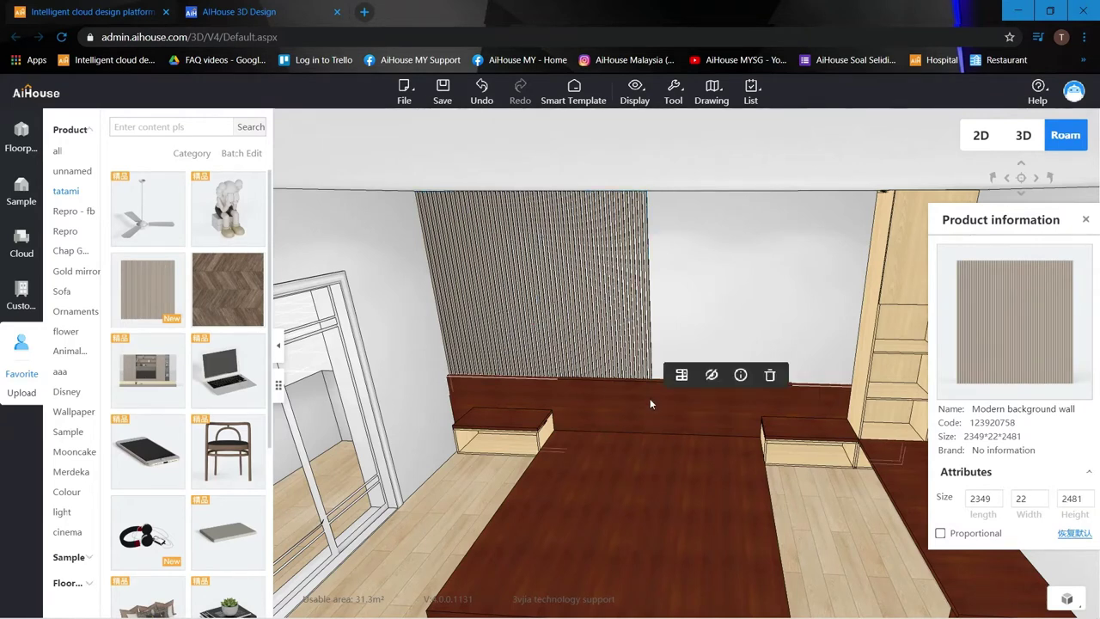
click(629, 324)
click(628, 324)
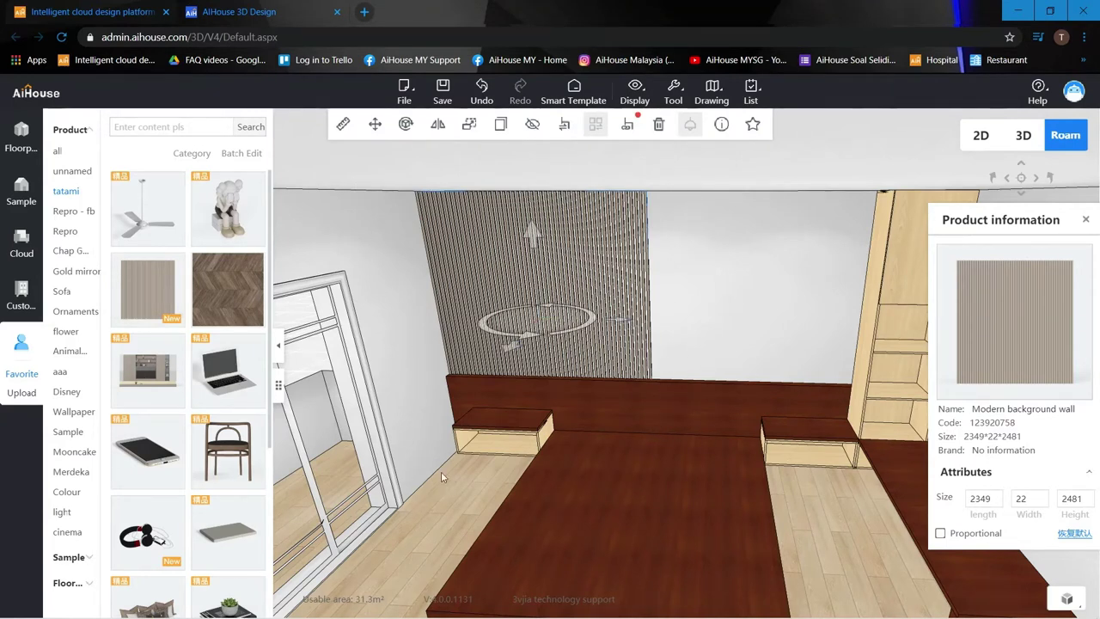
click(1082, 498)
text(1900)
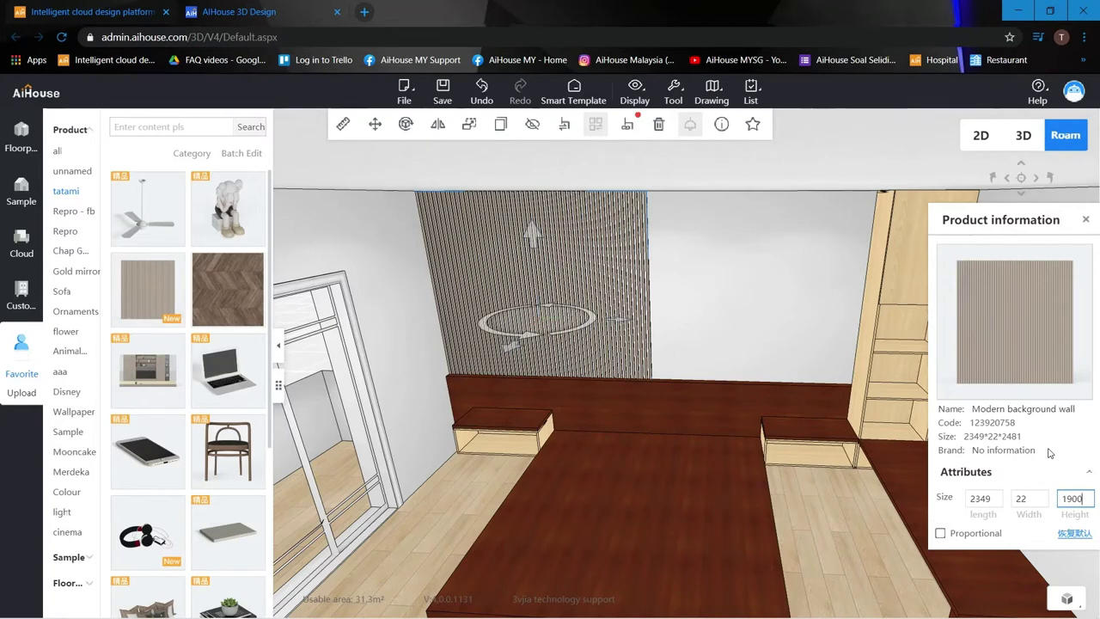
key(Return)
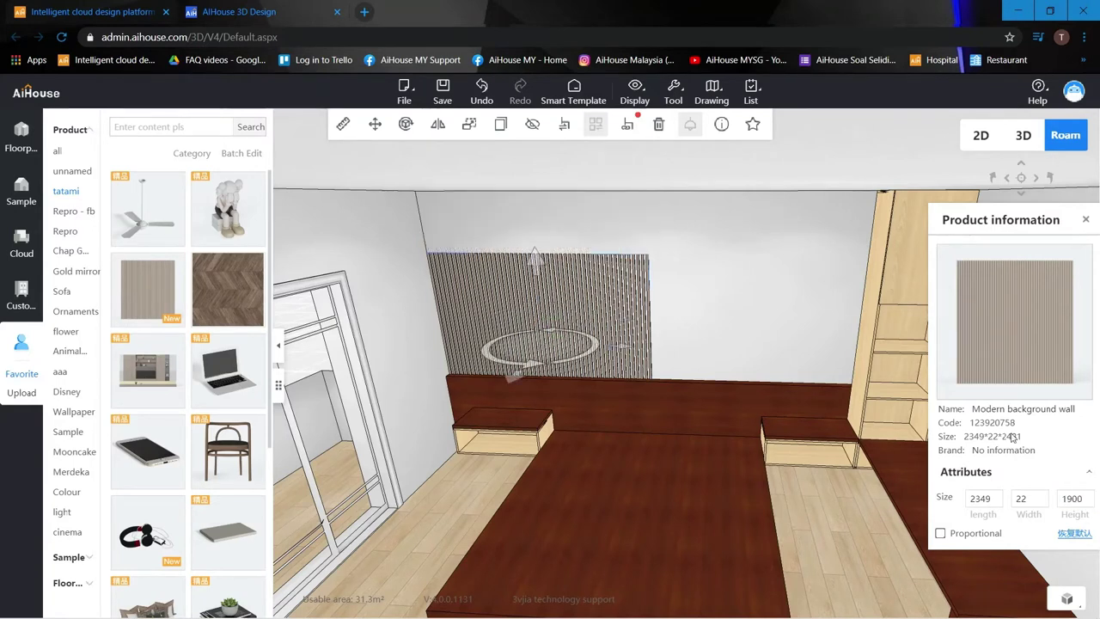
drag(532, 254, 533, 194)
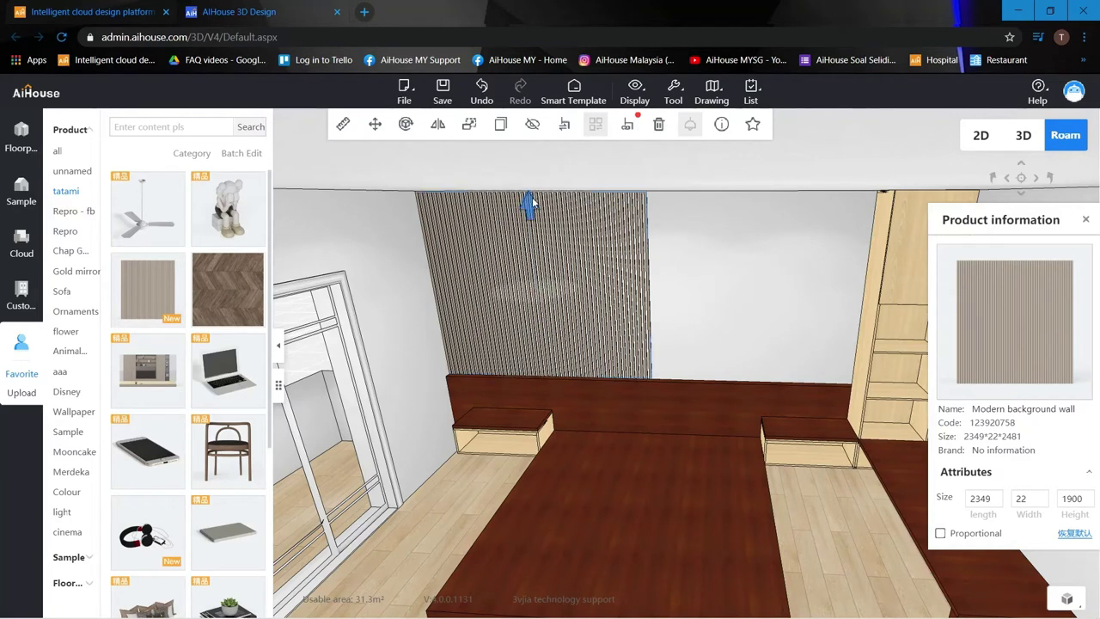
Step: Fit the slatted background panel up to the ceiling and duplicate it sideways to cover the remaining wall above the headboard
drag(528, 207, 529, 205)
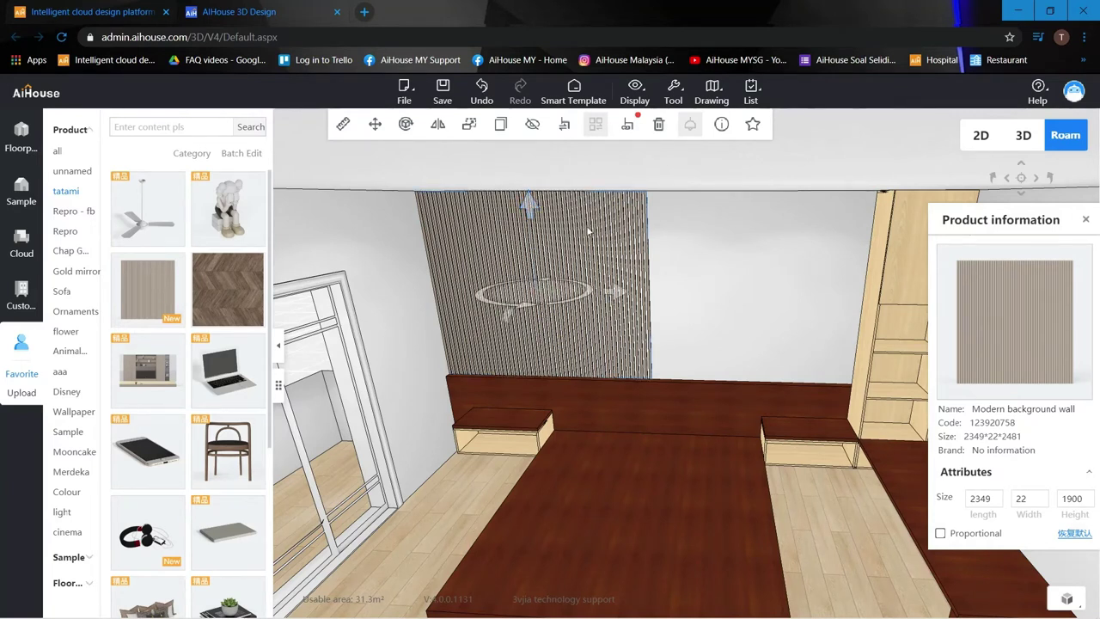
click(612, 292)
click(784, 167)
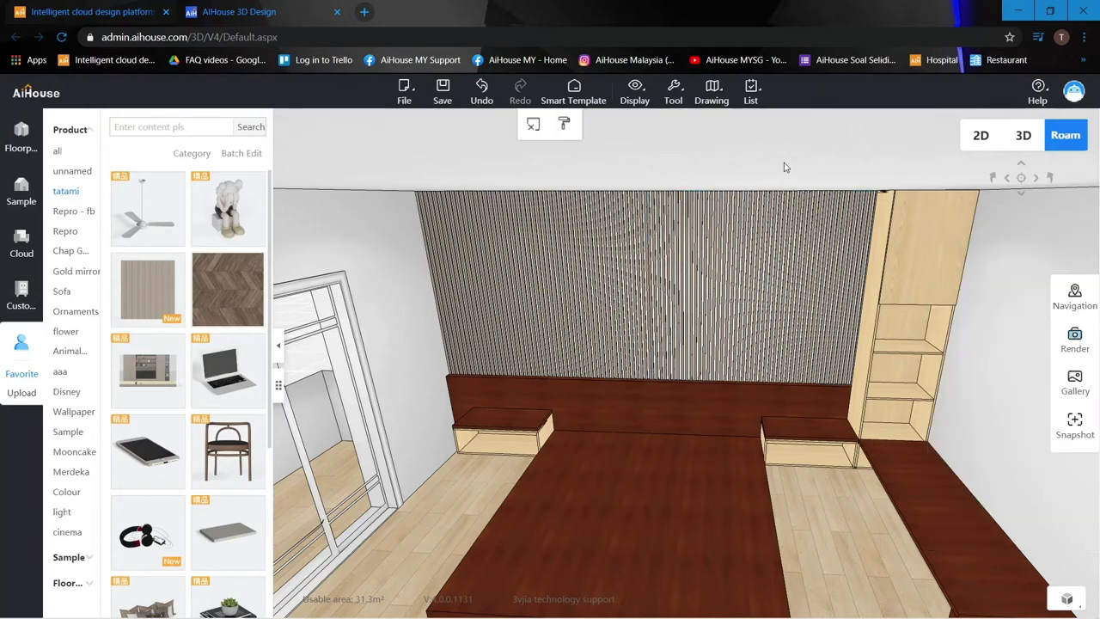
Step: Place the seated figurine from the favorites on the middle open shelf of the tall corner cabinet
scroll(789, 170, down, 3)
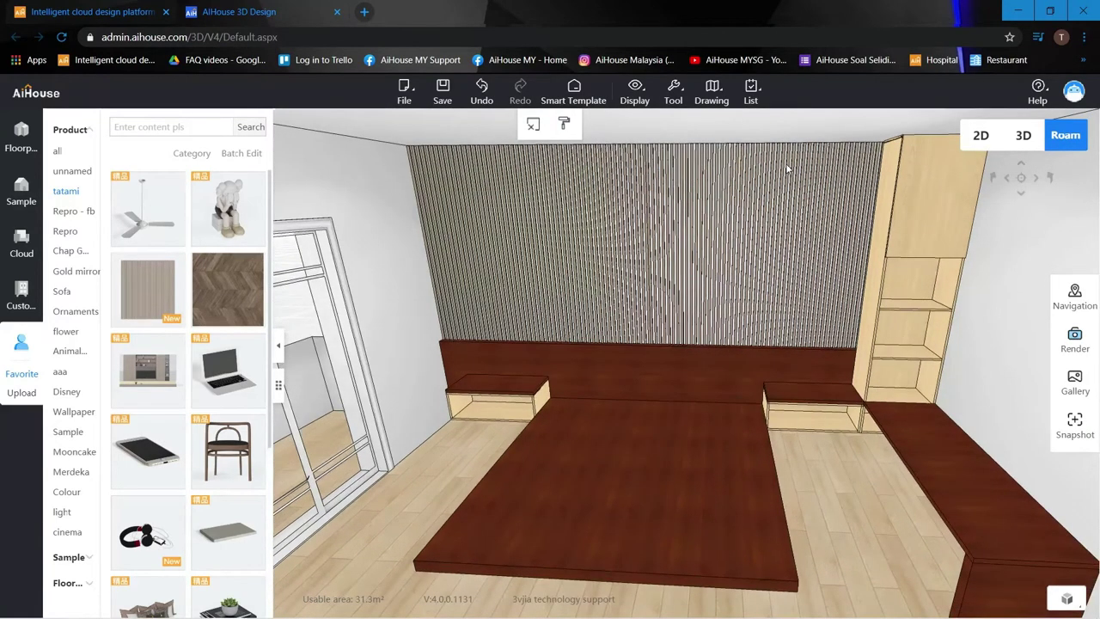
scroll(789, 170, down, 3)
drag(775, 243, 776, 216)
scroll(759, 258, down, 3)
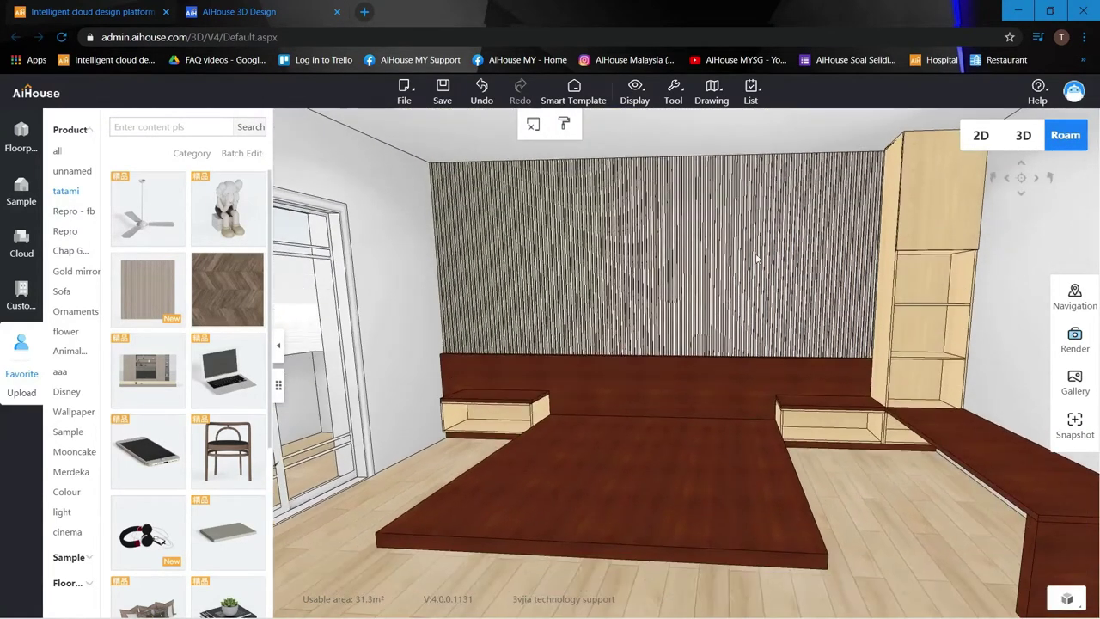
scroll(748, 265, down, 2)
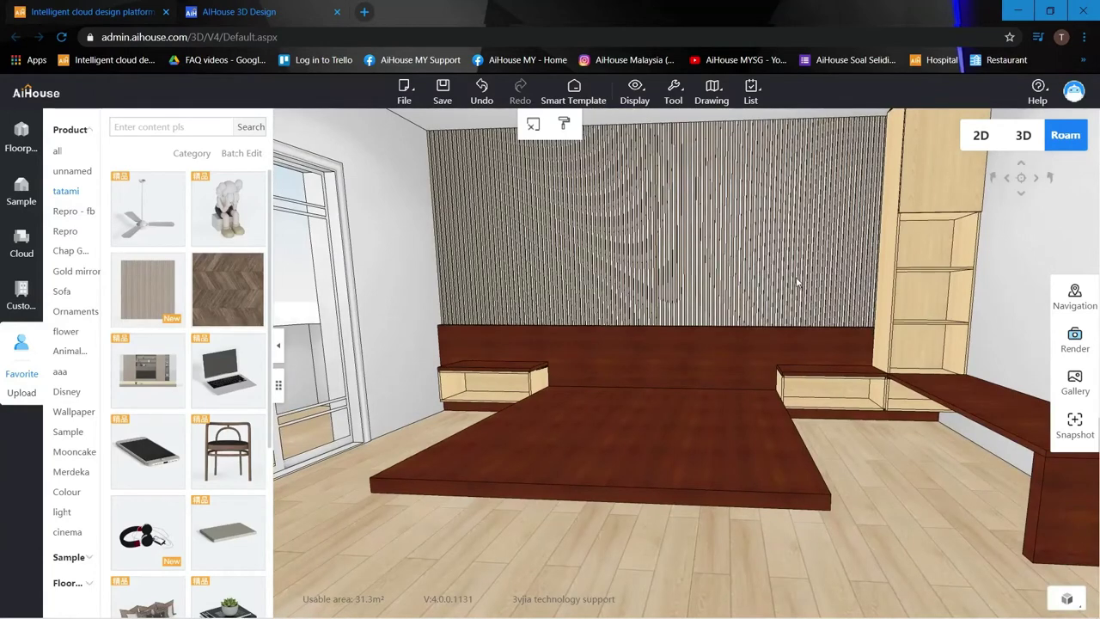
drag(839, 398, 866, 392)
scroll(914, 368, up, 4)
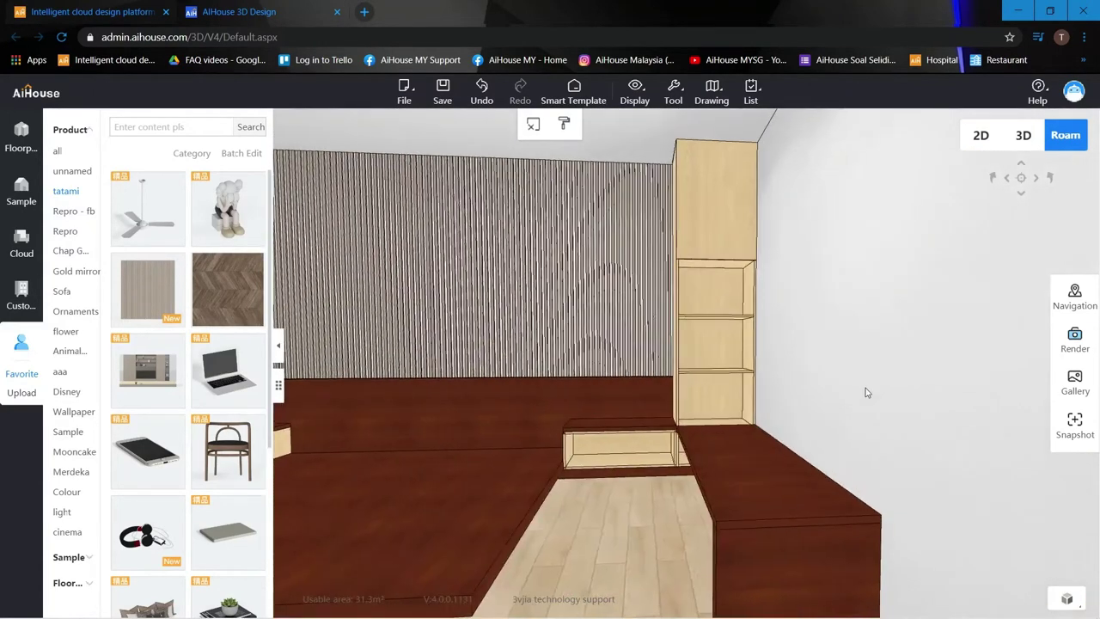
drag(844, 350, 852, 344)
scroll(842, 368, up, 3)
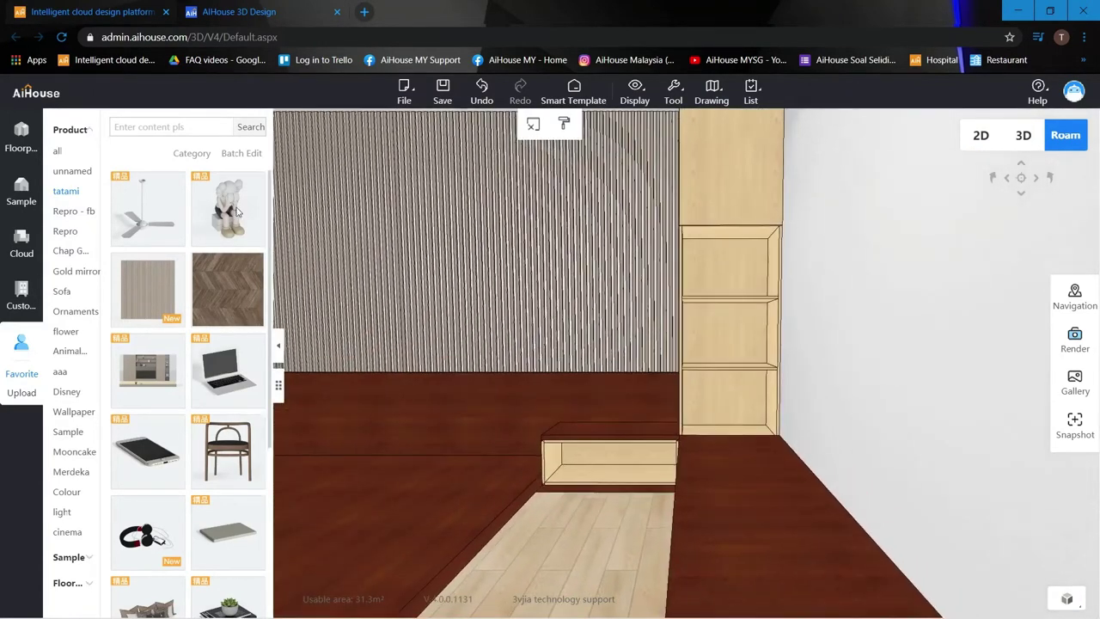
click(226, 225)
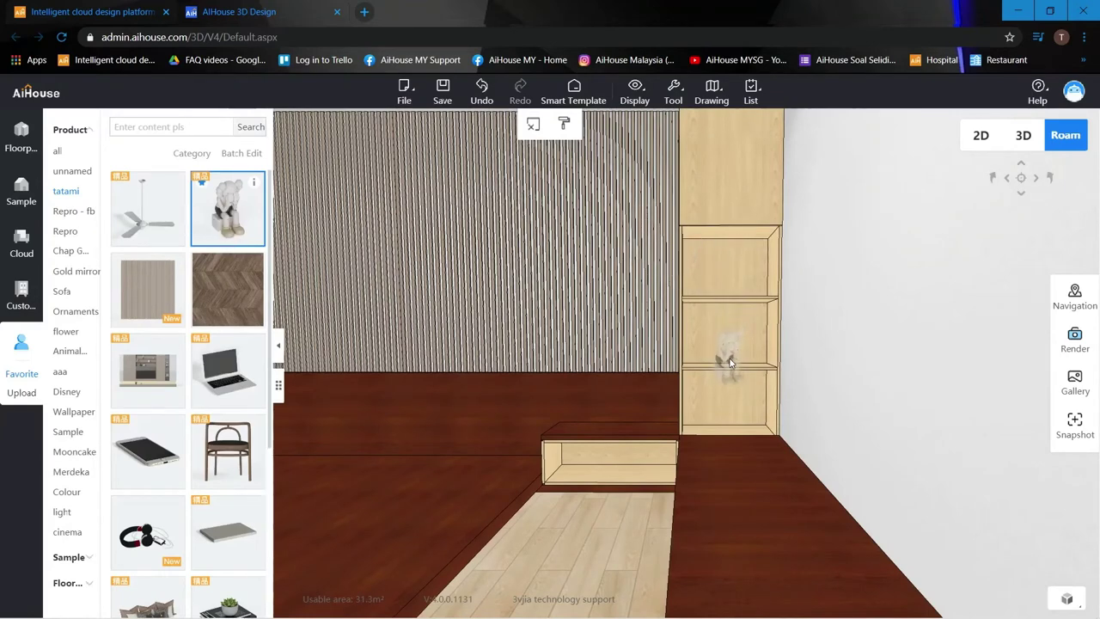
drag(728, 365, 774, 442)
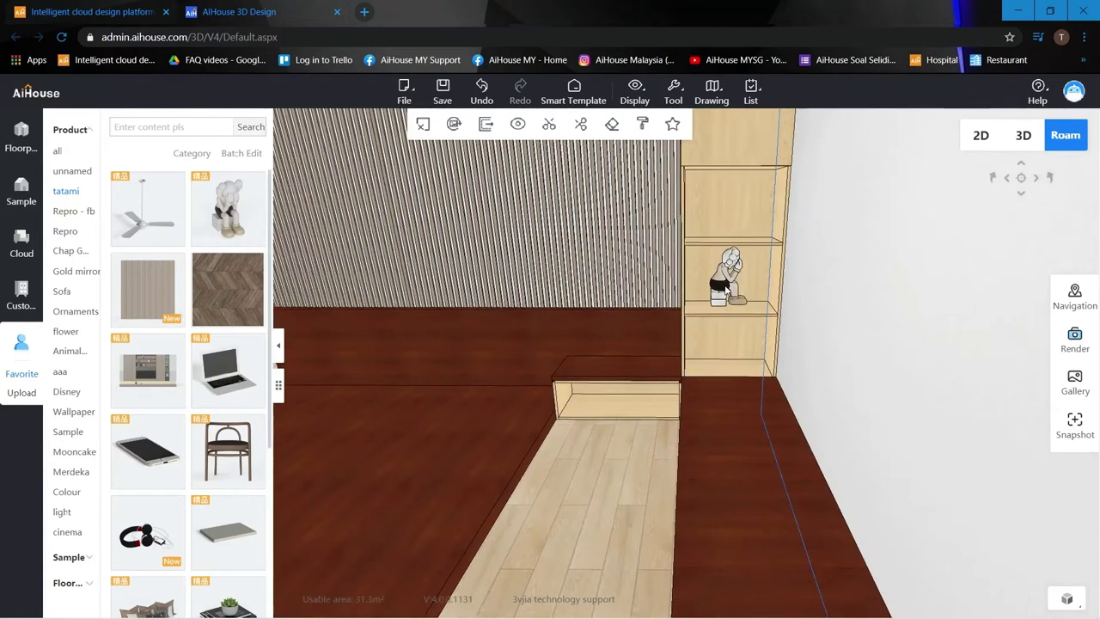
Step: Rotate the figurine to face outward from the cabinet and adjust its position on the shelf
click(727, 292)
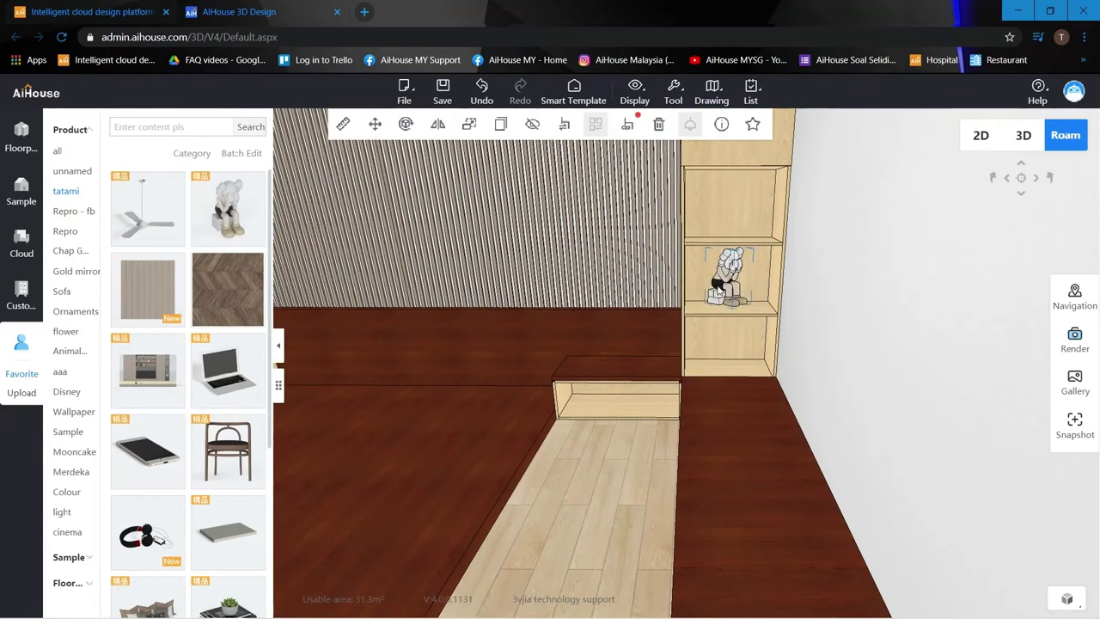
key(space)
key(space)
key(space)
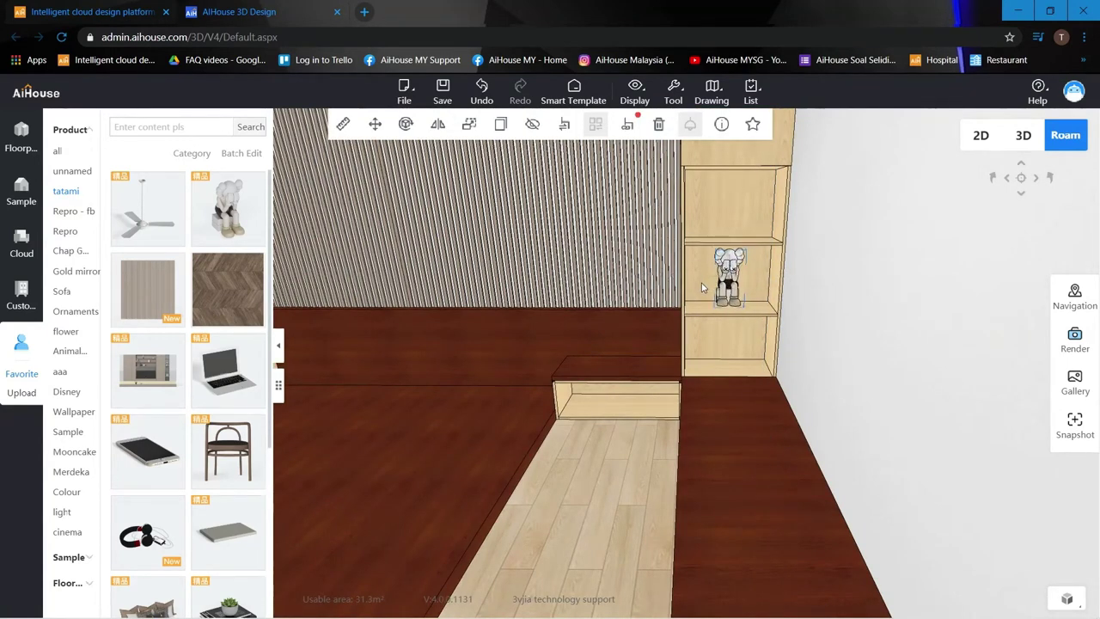
mouse_move(734, 306)
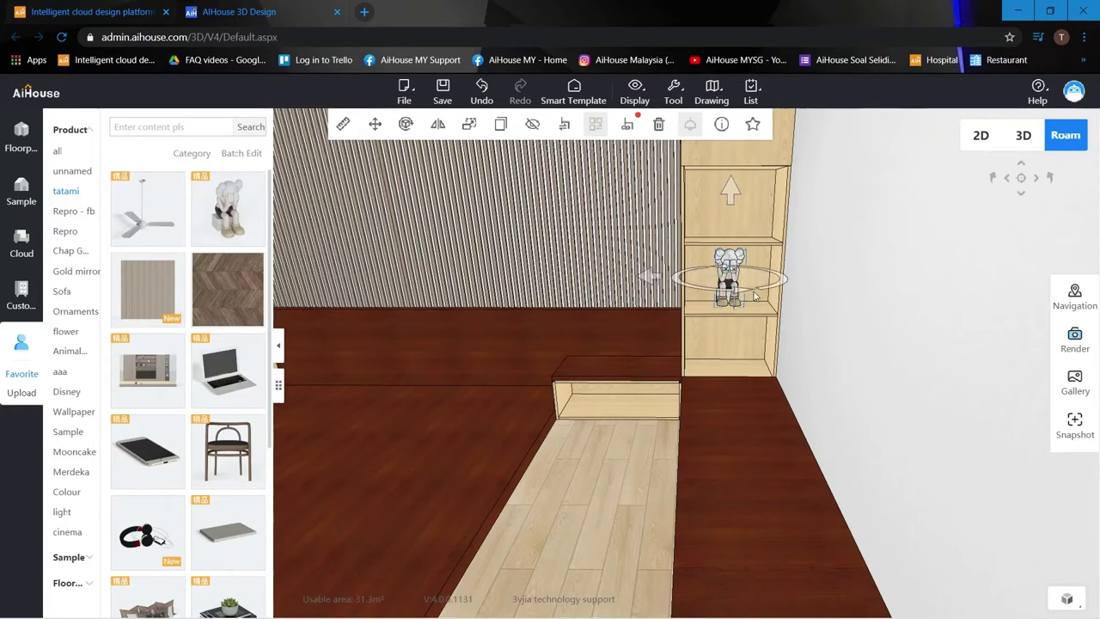
key(q)
drag(778, 368, 686, 366)
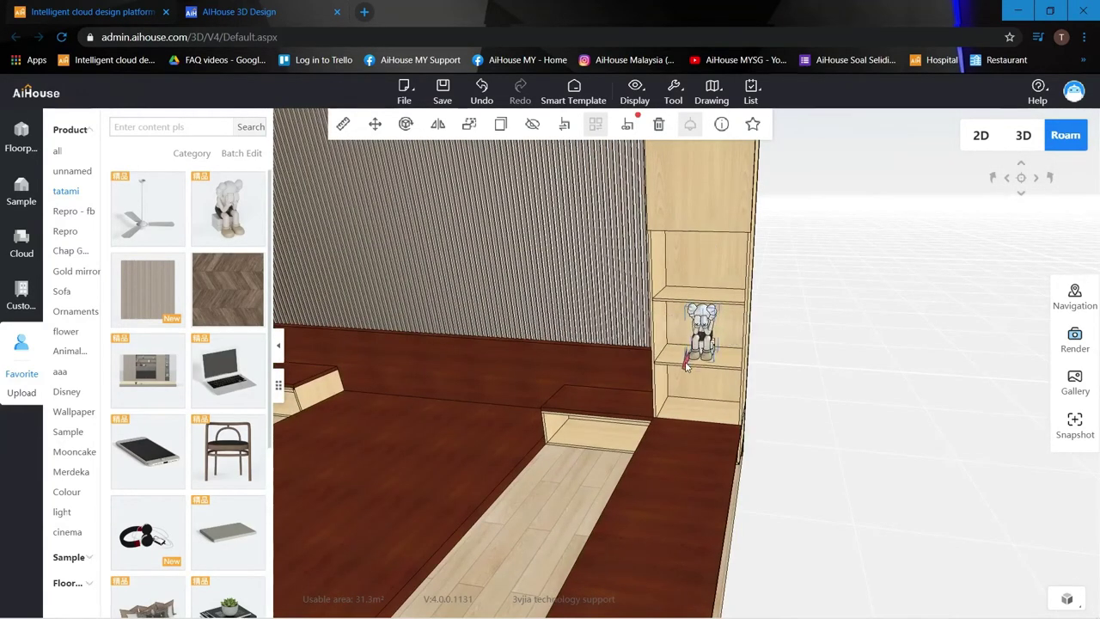
click(843, 312)
Step: Place the smartphone on the desk top close to the corner cabinet
scroll(842, 312, down, 5)
drag(842, 312, 874, 305)
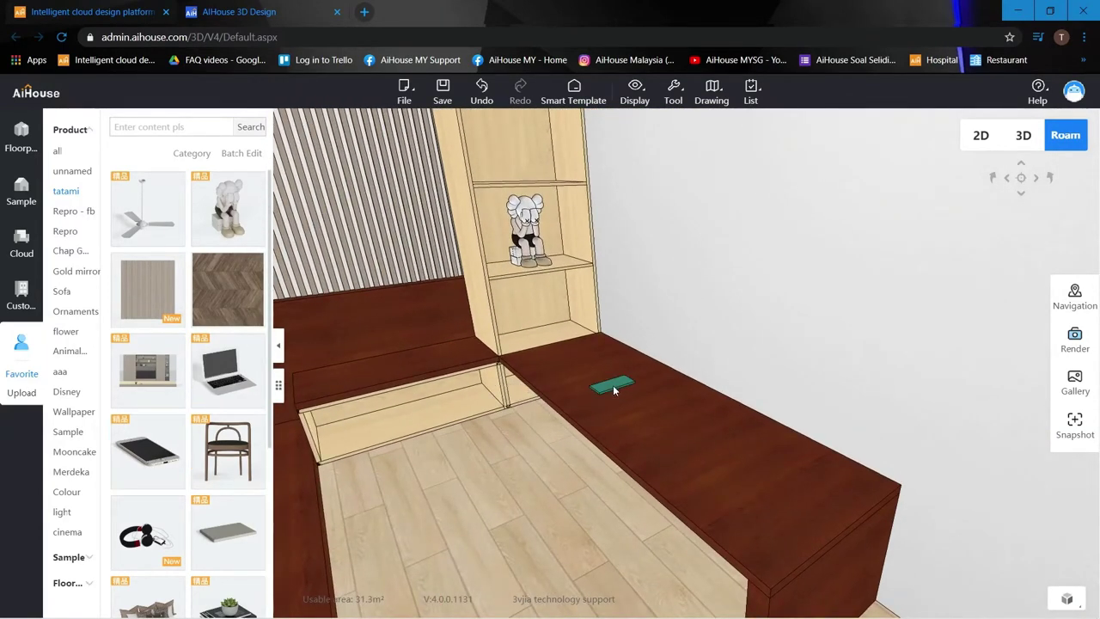
click(607, 386)
Step: Place the laptop on the desk beside the phone, turn its screen toward the wall and shift it toward the desk's front edge
click(213, 378)
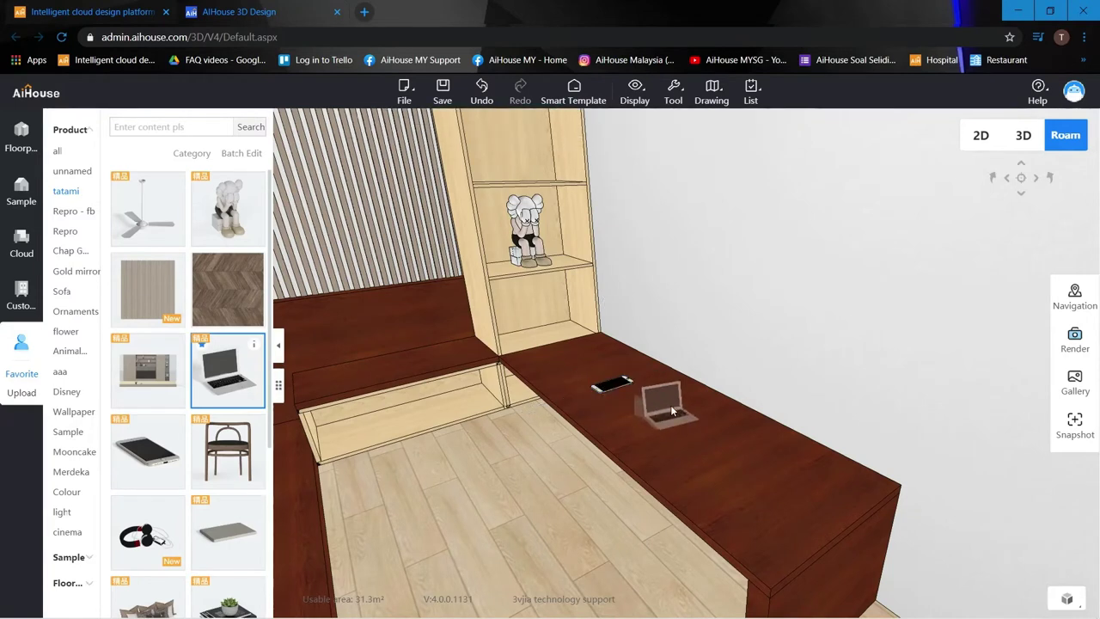
click(668, 400)
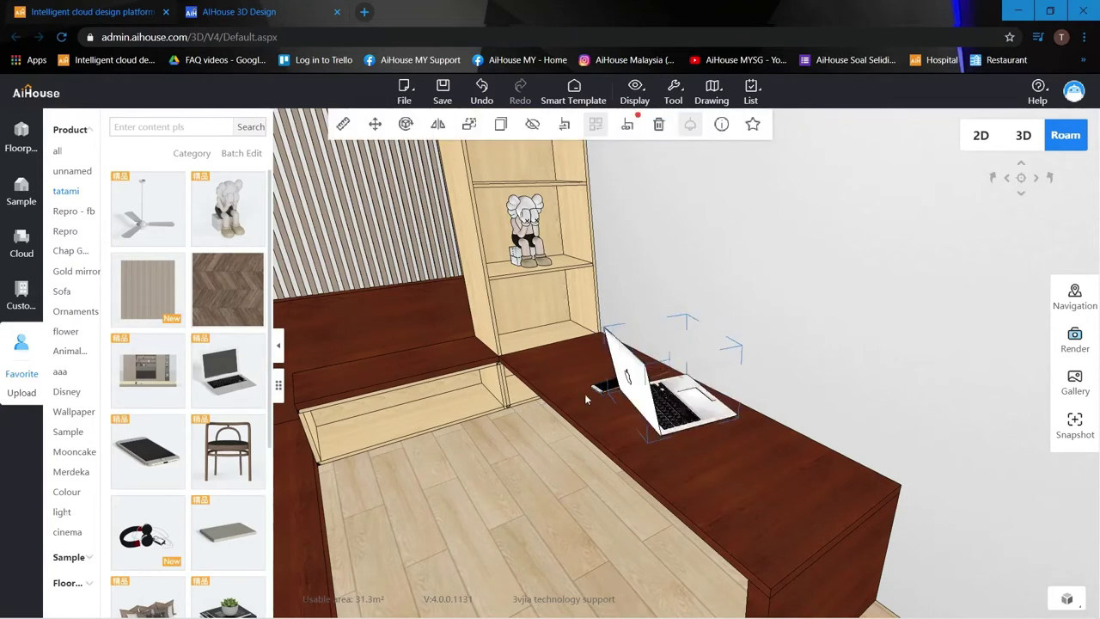
click(617, 346)
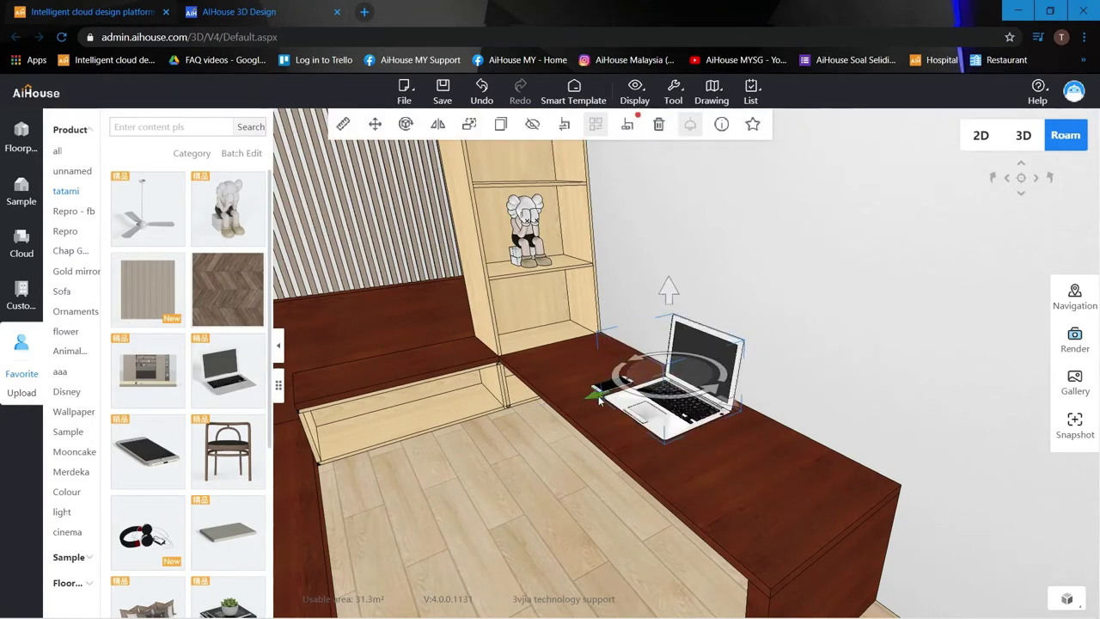
drag(595, 402, 632, 407)
Step: Rotate the smartphone on the desk so it lies at an angle beside the laptop
click(616, 383)
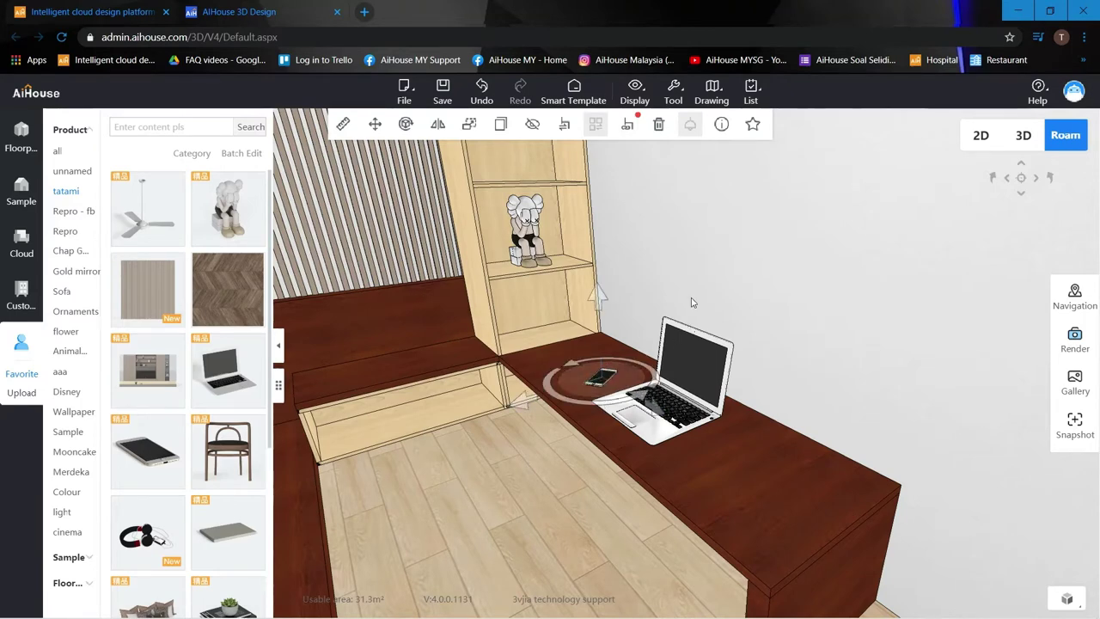
click(713, 257)
scroll(711, 363, down, 3)
Step: Fine-tune the laptop's position across the depth of the desk top
click(711, 362)
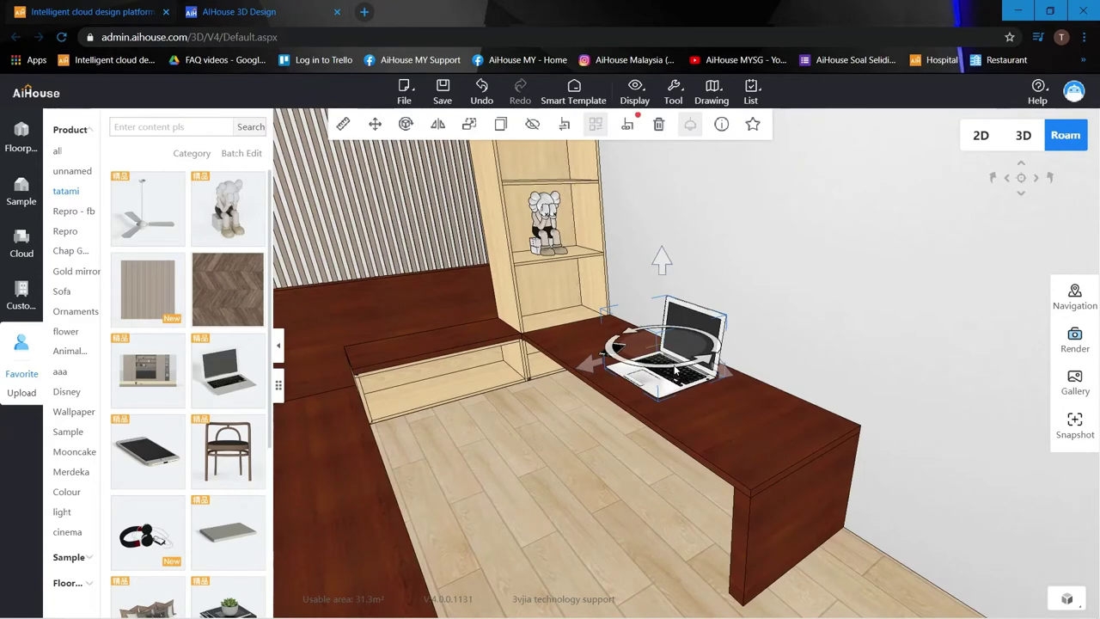
drag(820, 282, 723, 342)
scroll(720, 327, down, 2)
scroll(721, 328, up, 1)
click(728, 337)
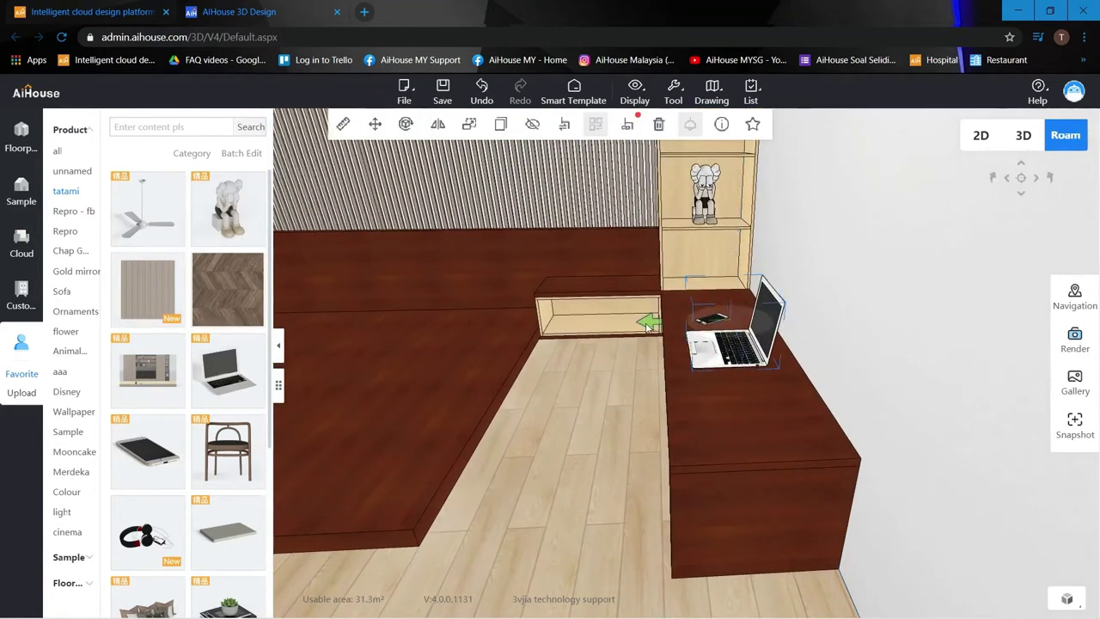
click(836, 295)
Step: Place the wooden armchair on the floor between the bed platform and the desk
drag(836, 295, 752, 341)
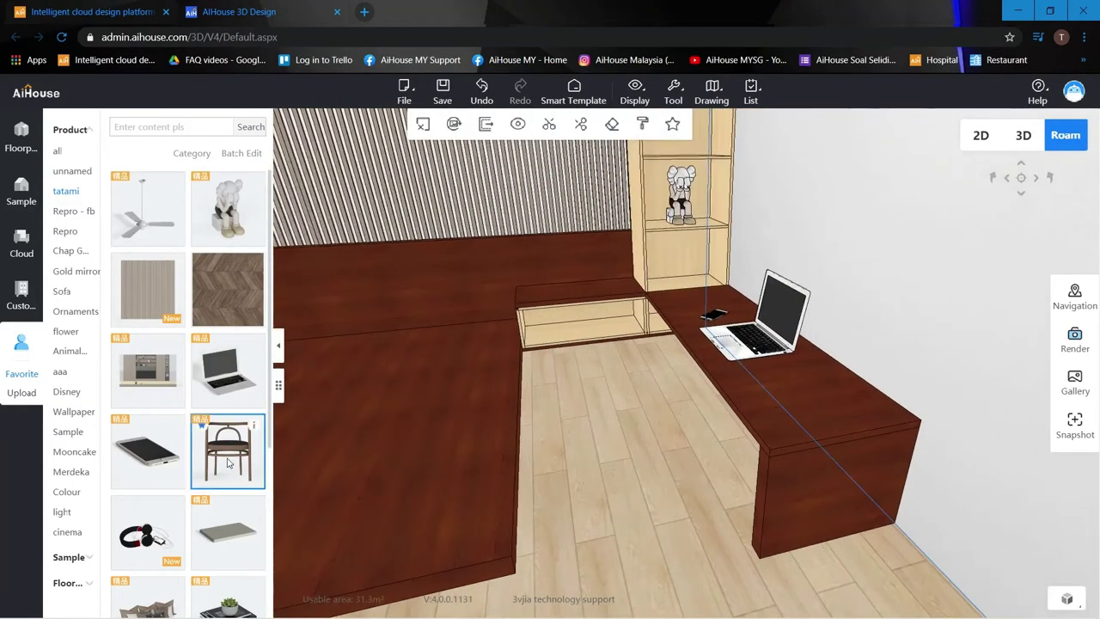
drag(243, 460, 634, 375)
click(931, 284)
Step: Nudge the armchair along both floor directions to sit slightly closer to the desk
scroll(904, 297, down, 4)
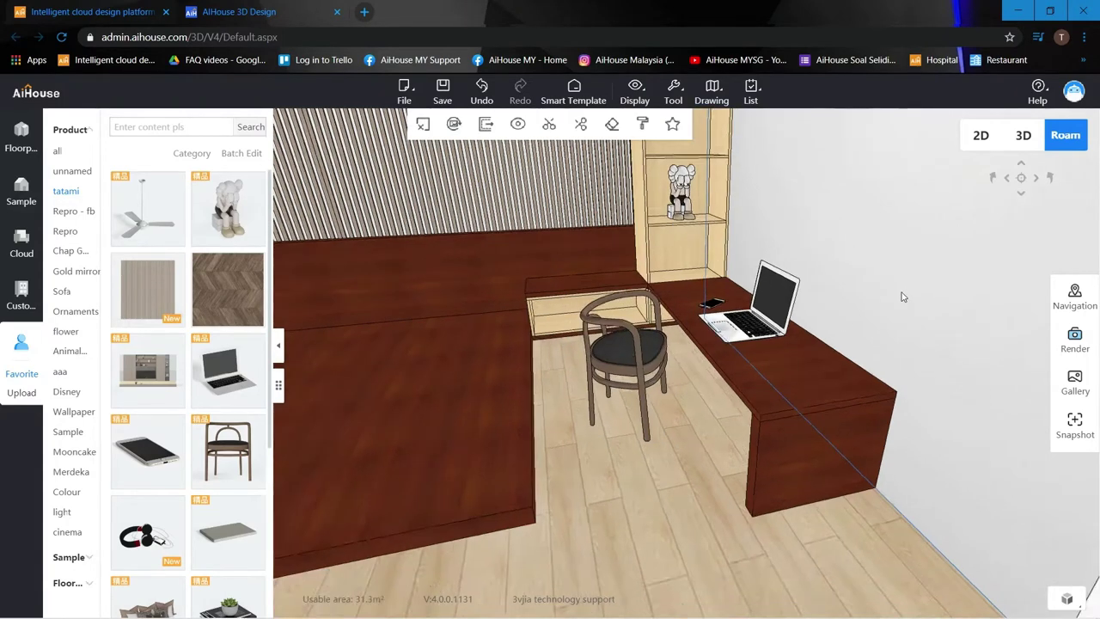
drag(872, 270, 767, 352)
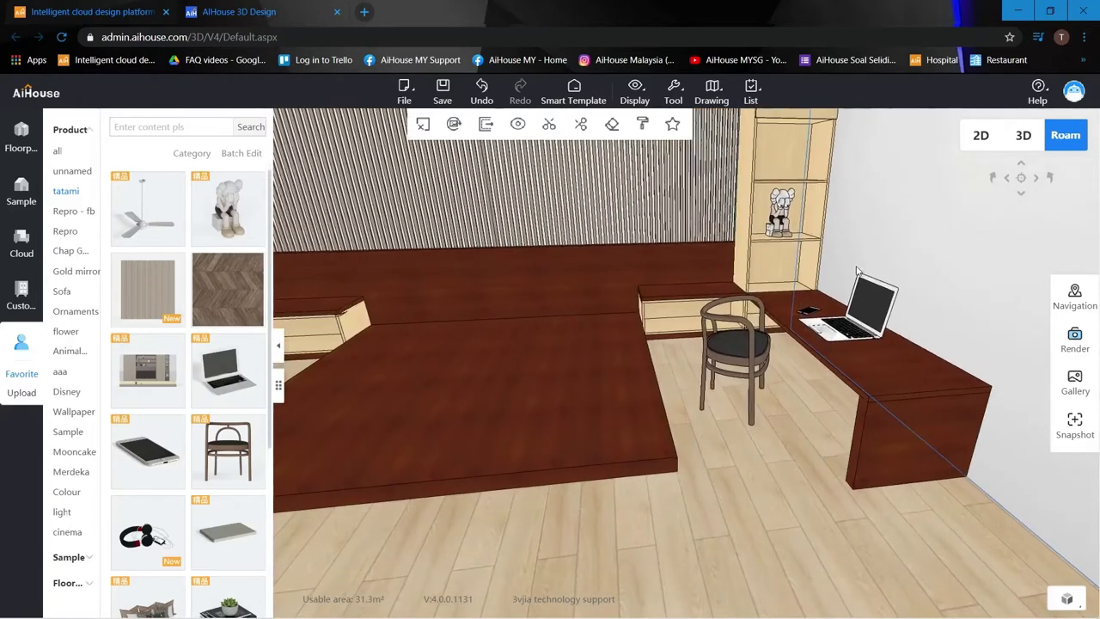
click(759, 368)
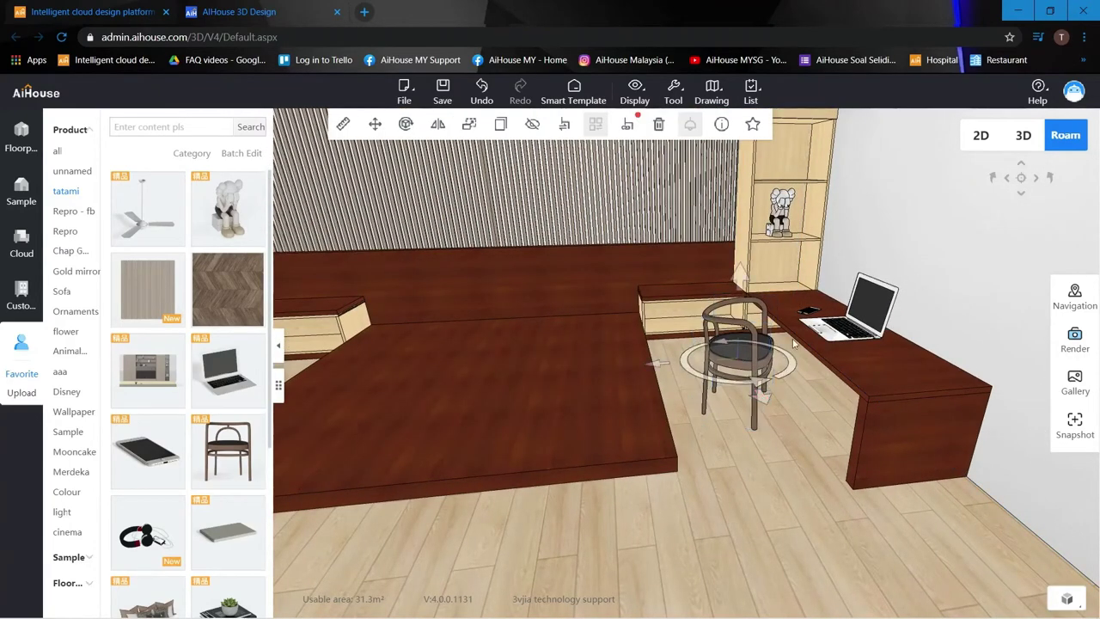
drag(767, 402, 765, 399)
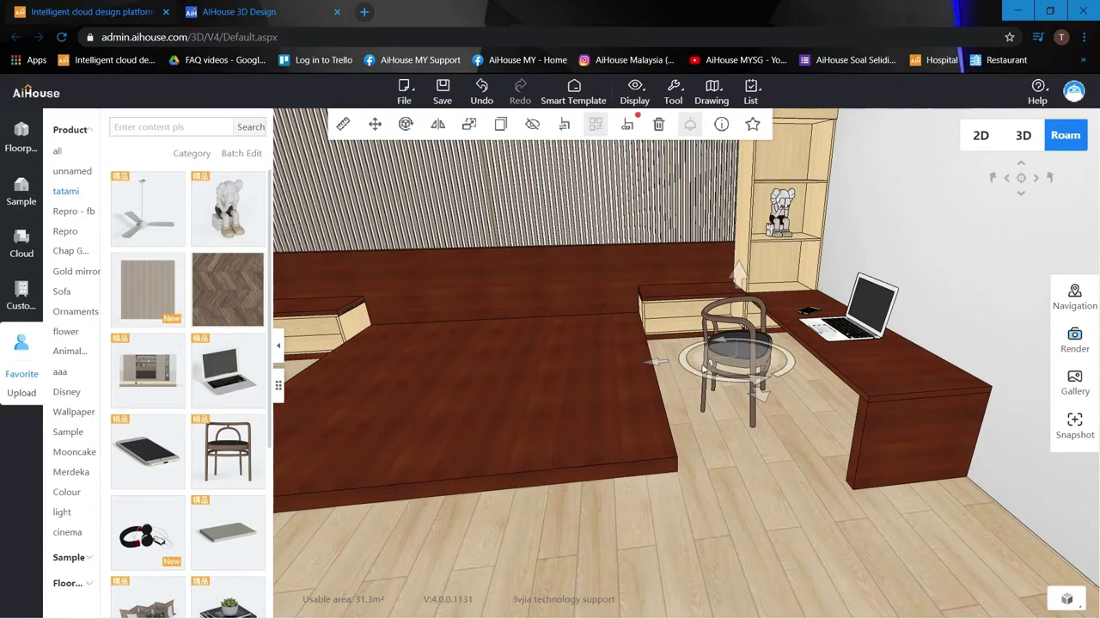
drag(653, 365, 656, 365)
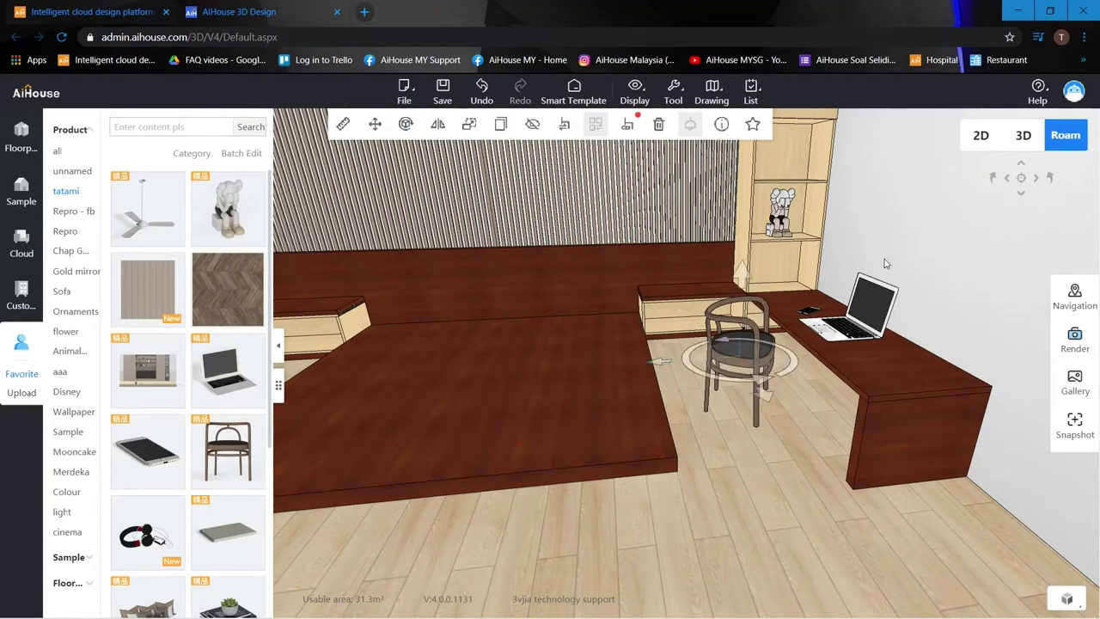
drag(886, 261, 686, 364)
click(683, 359)
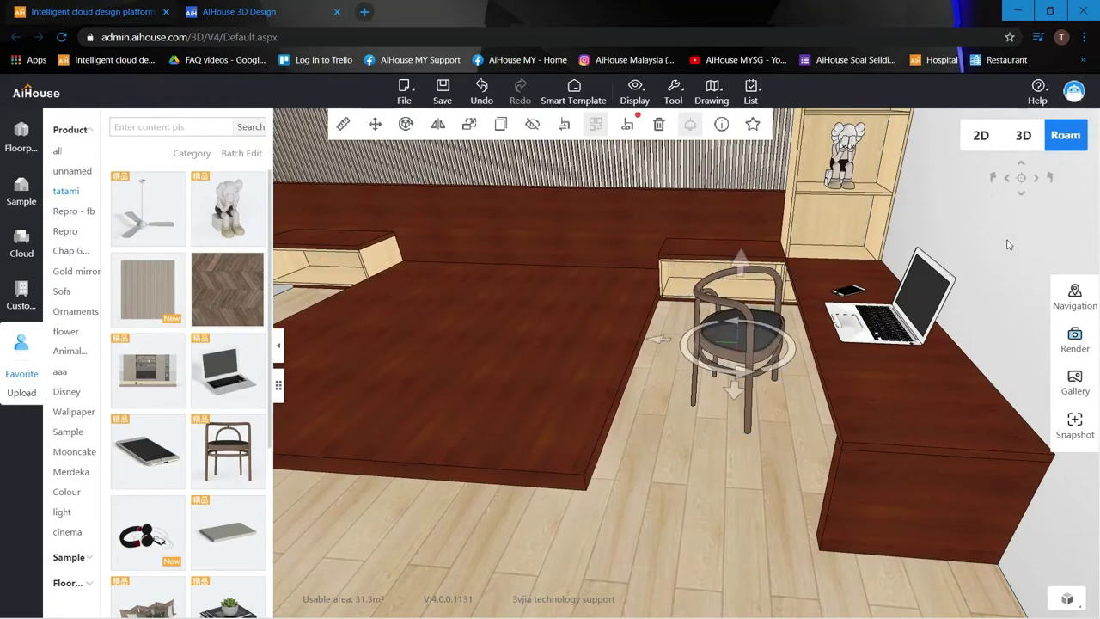
Step: Place the headphones on top of the bedside table next to the desk and adjust their placement
drag(1007, 244, 914, 265)
key(w)
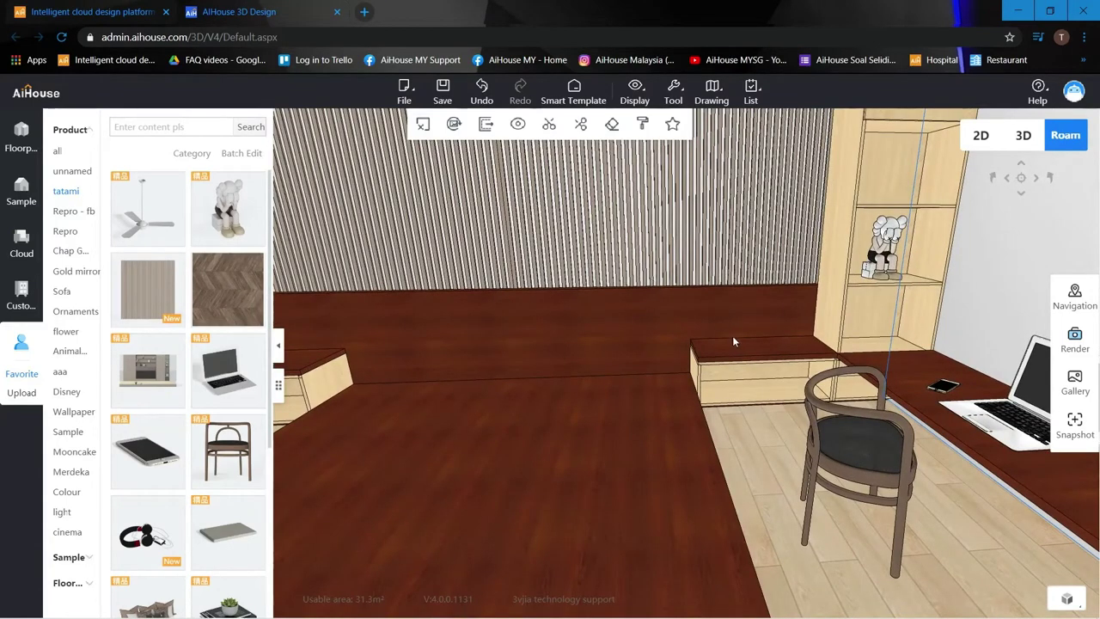
scroll(153, 434, down, 1)
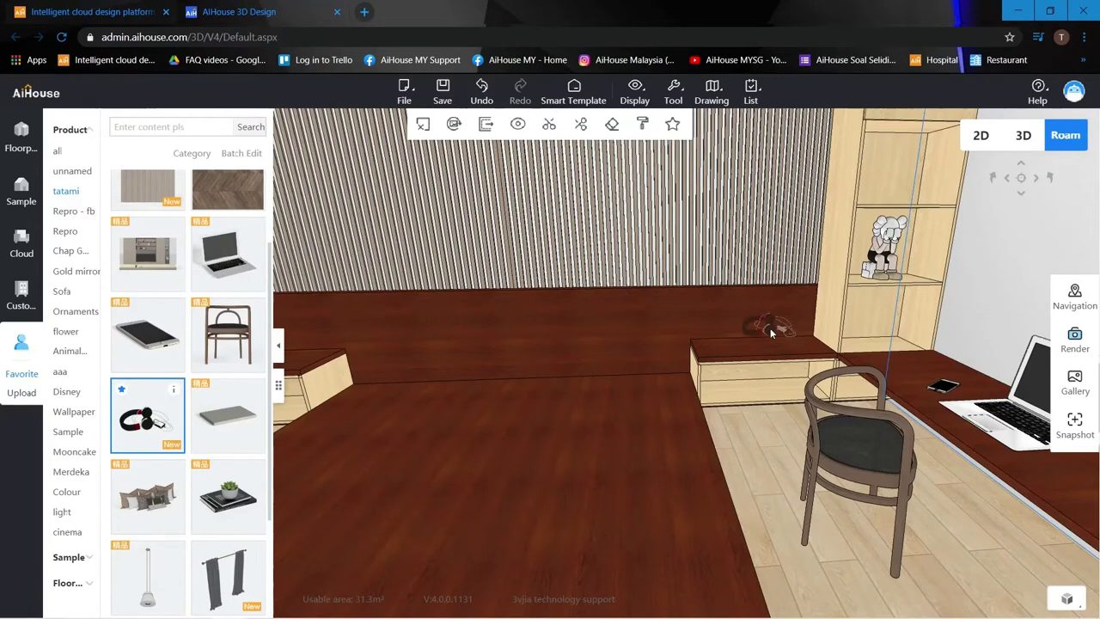
drag(756, 350, 721, 342)
click(722, 351)
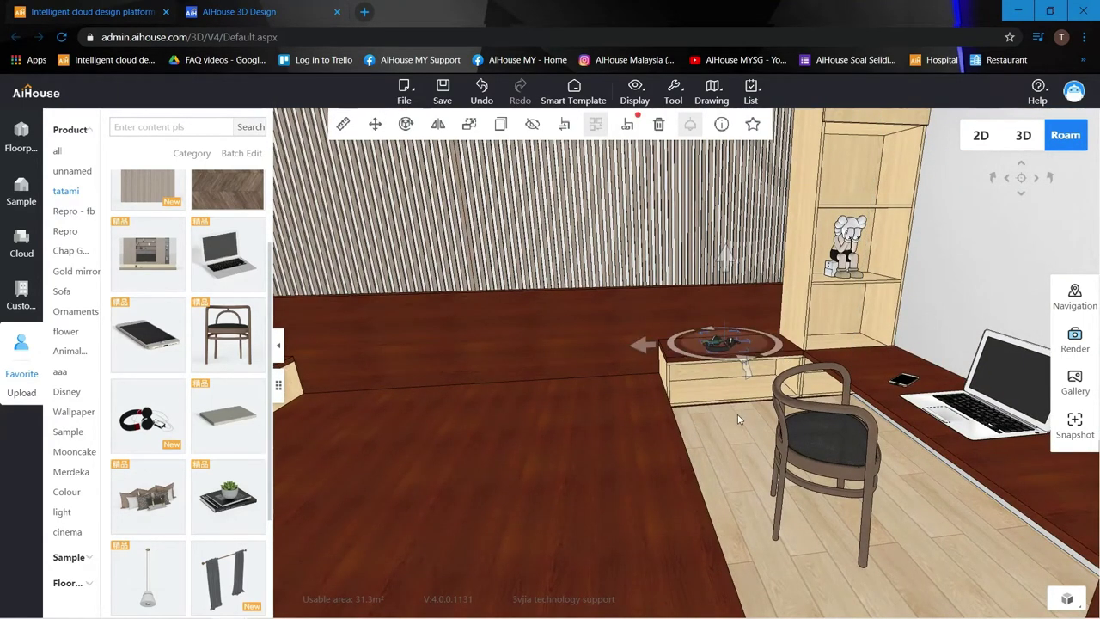
click(738, 414)
Step: Place the stacked books with the succulent on the bedside table near the glass door and nudge them back from the front edge
key(s)
key(a)
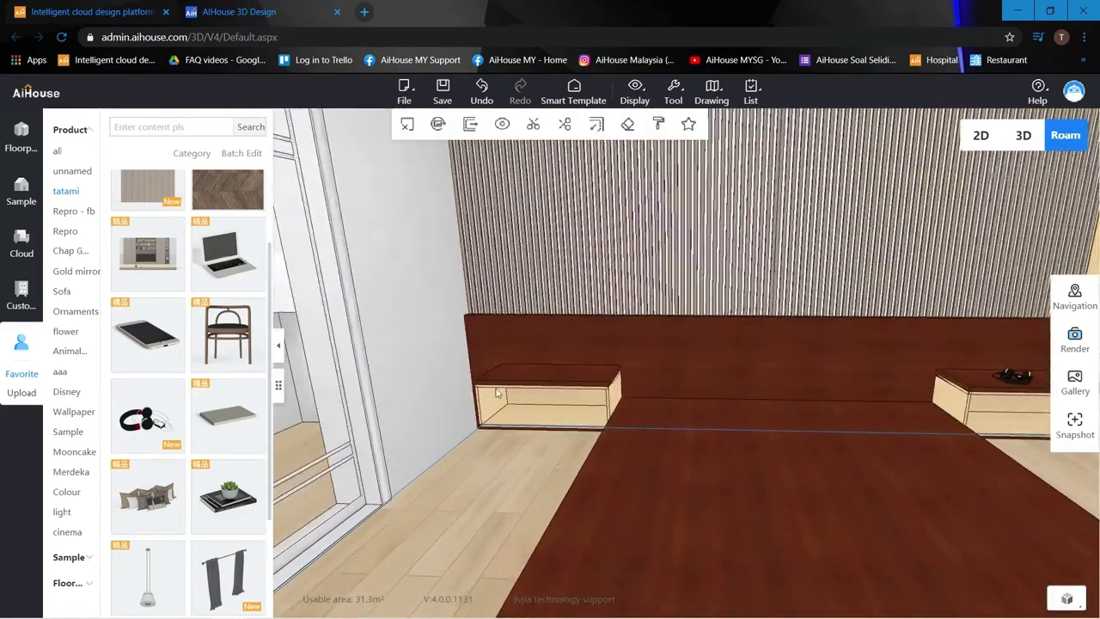
click(247, 497)
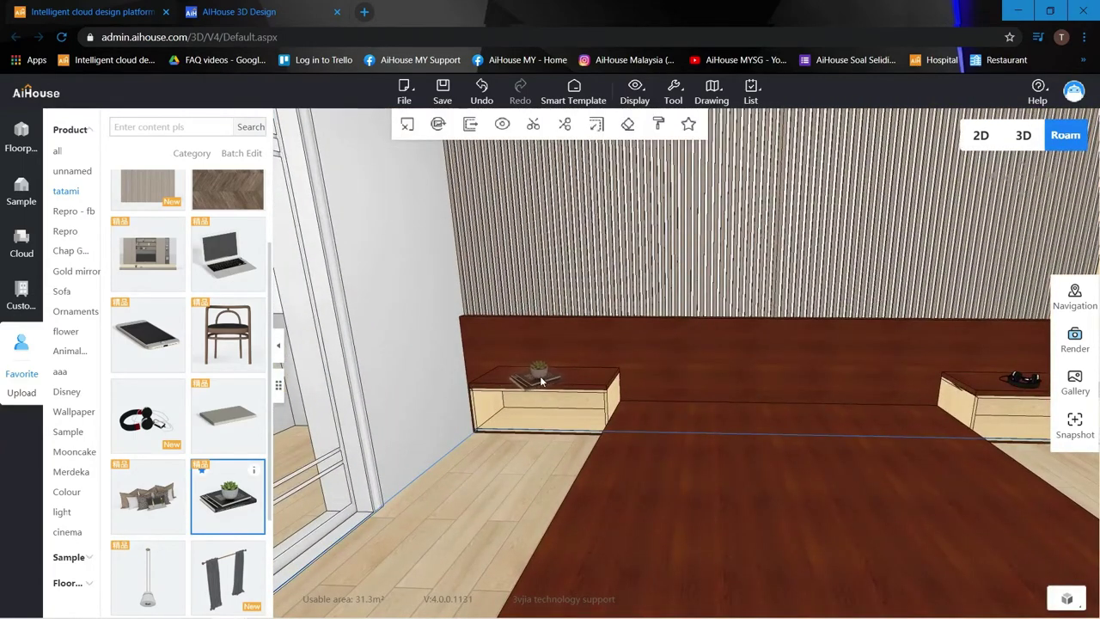
click(541, 381)
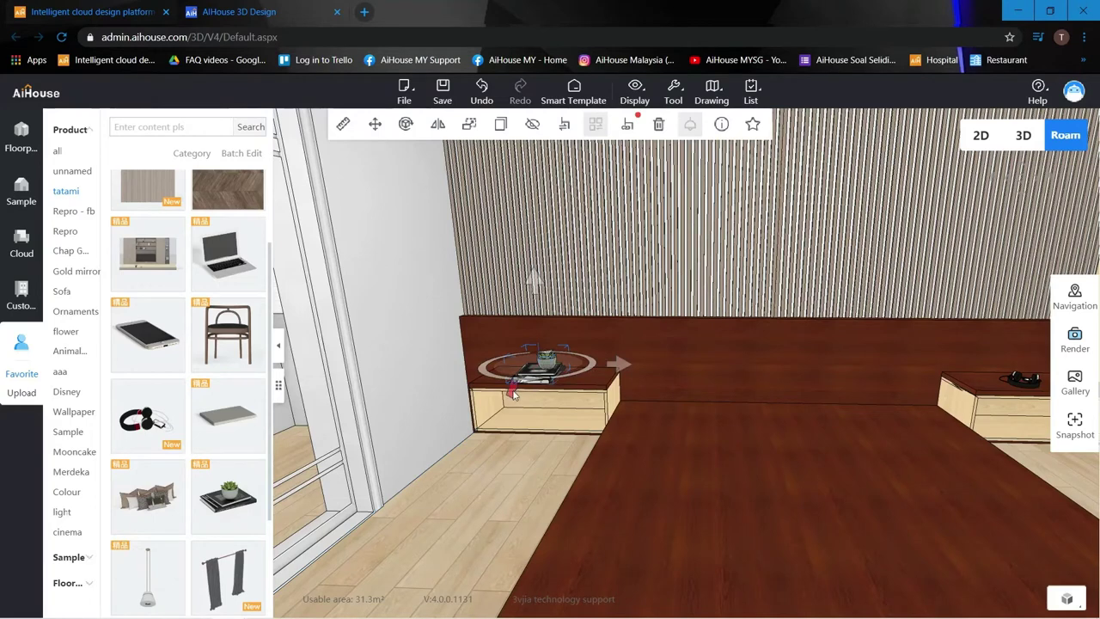
drag(510, 389, 514, 384)
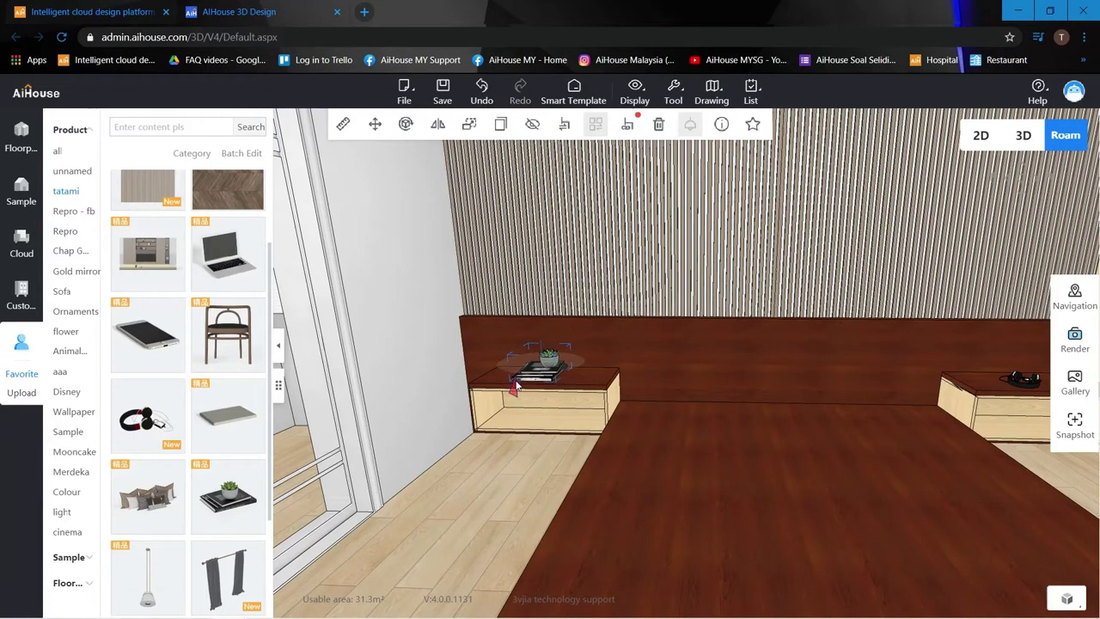
click(539, 461)
scroll(572, 418, up, 5)
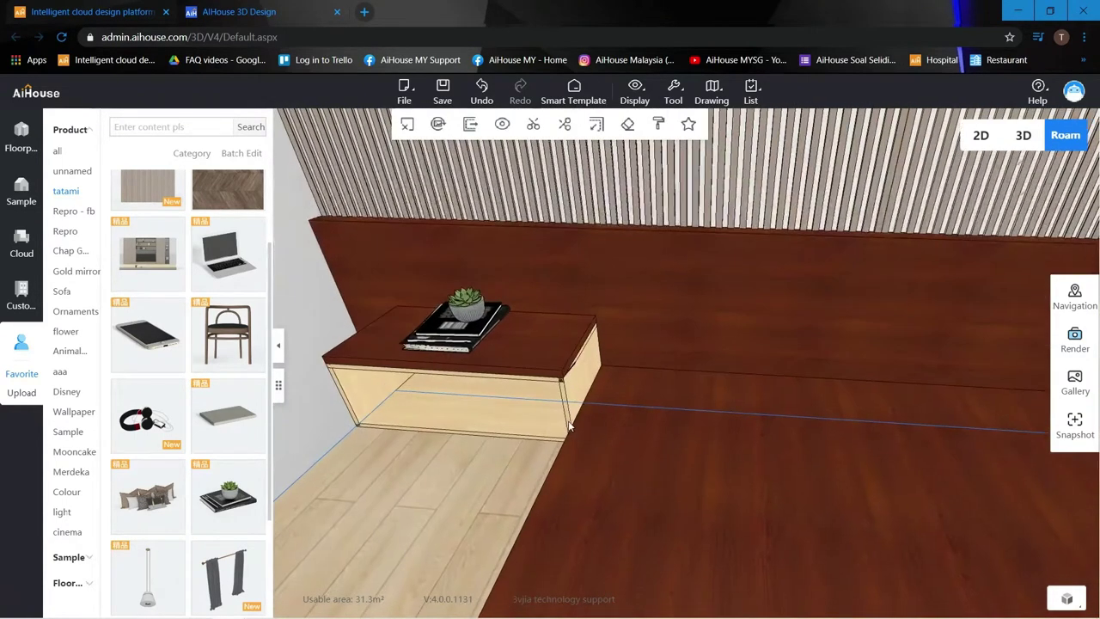
Step: Rotate the stacked books with the succulent on the bedside table near the glass door
click(475, 335)
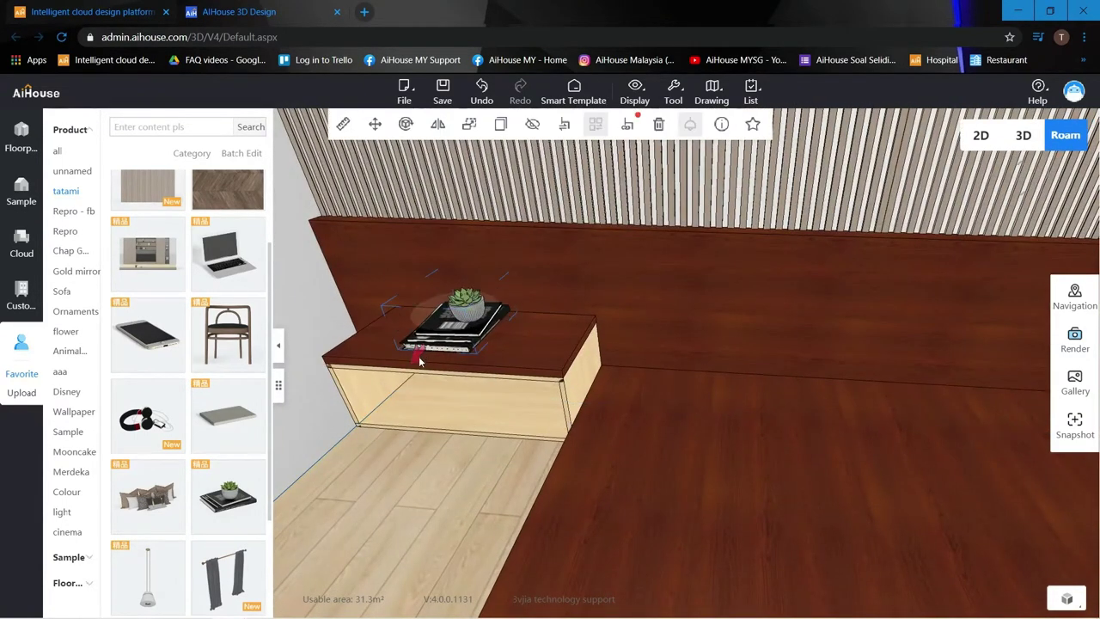
mouse_move(417, 363)
mouse_down()
mouse_move(457, 346)
mouse_move(415, 342)
mouse_up()
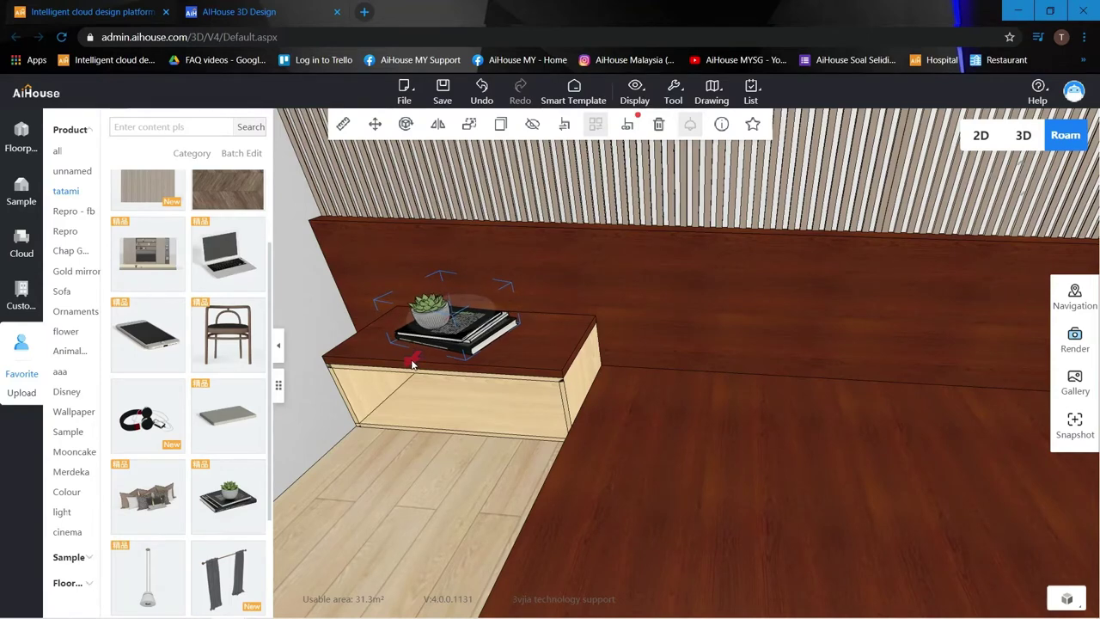
click(451, 467)
Step: Place the New Chinese cushion on the bed platform and shift it toward the headboard
key(s)
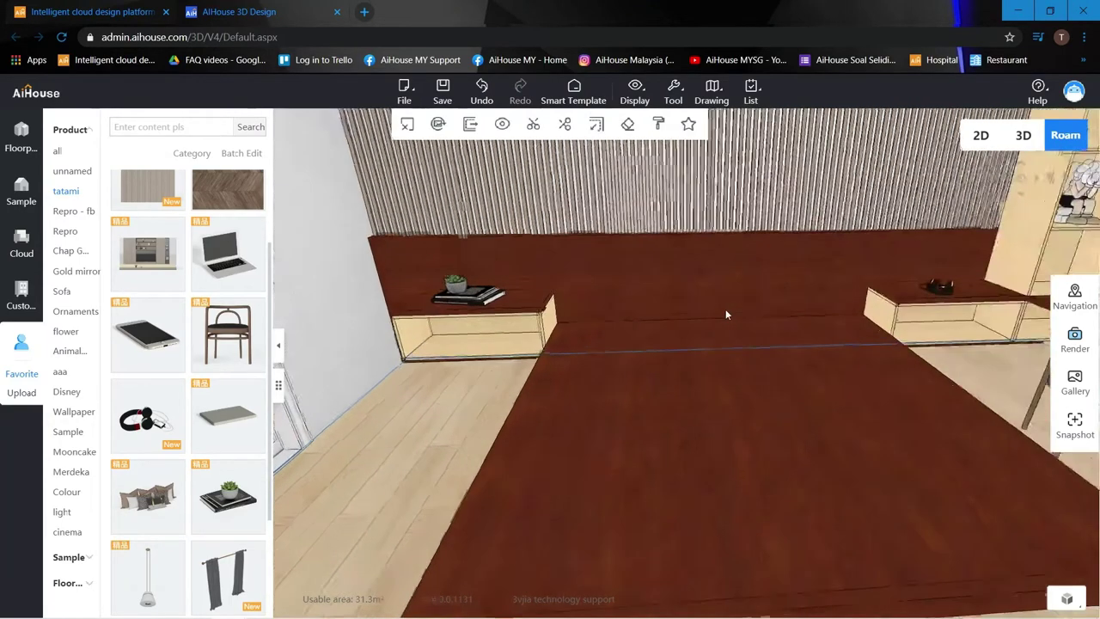
key(w)
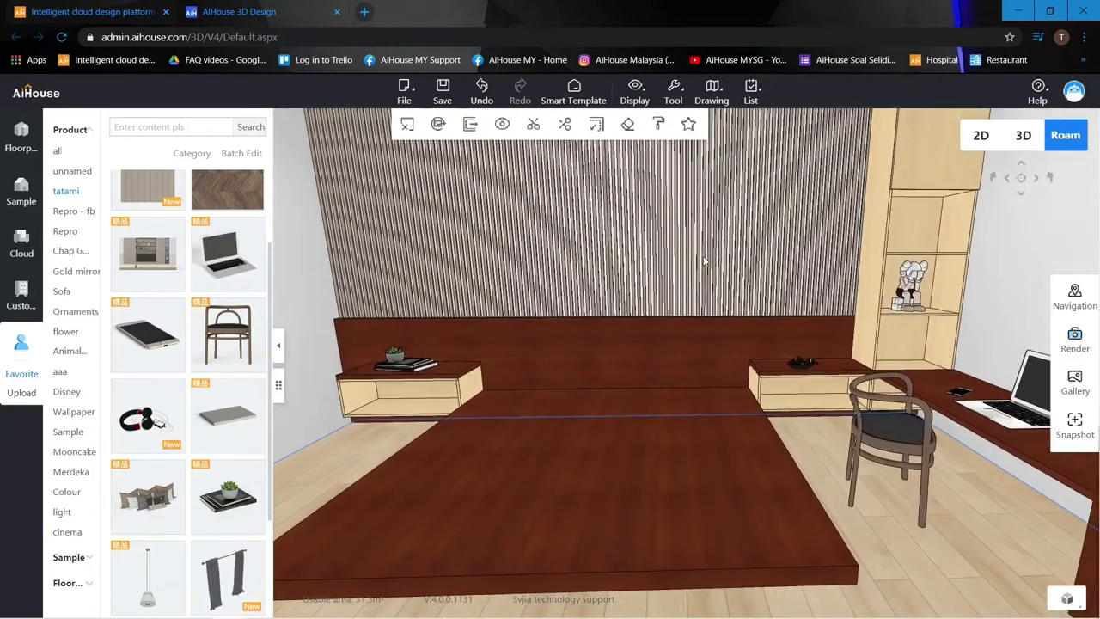
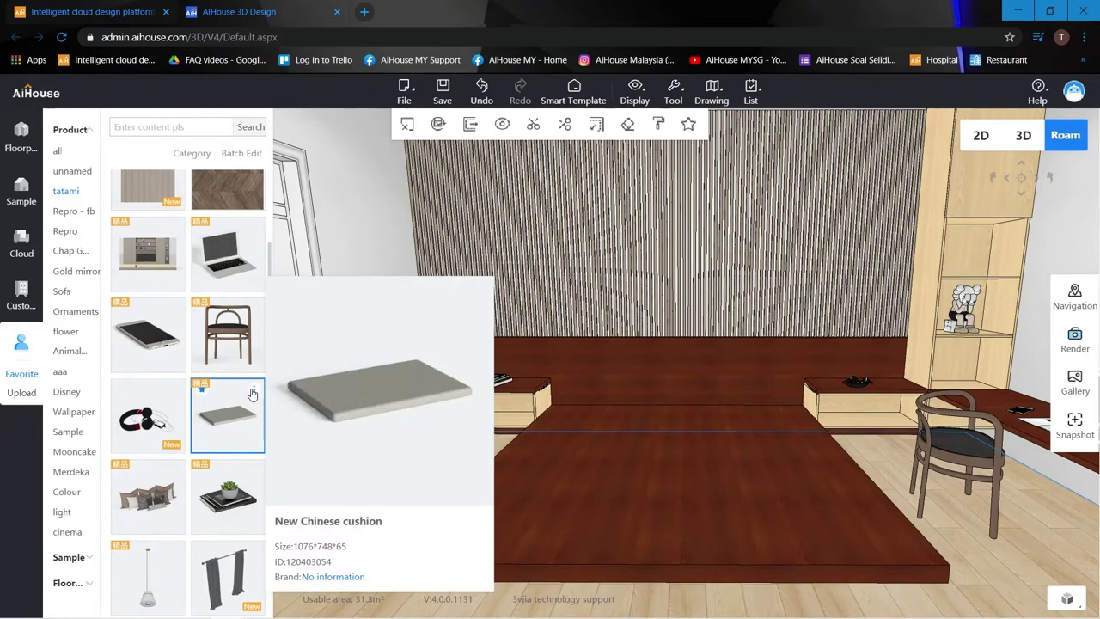
click(252, 394)
click(667, 488)
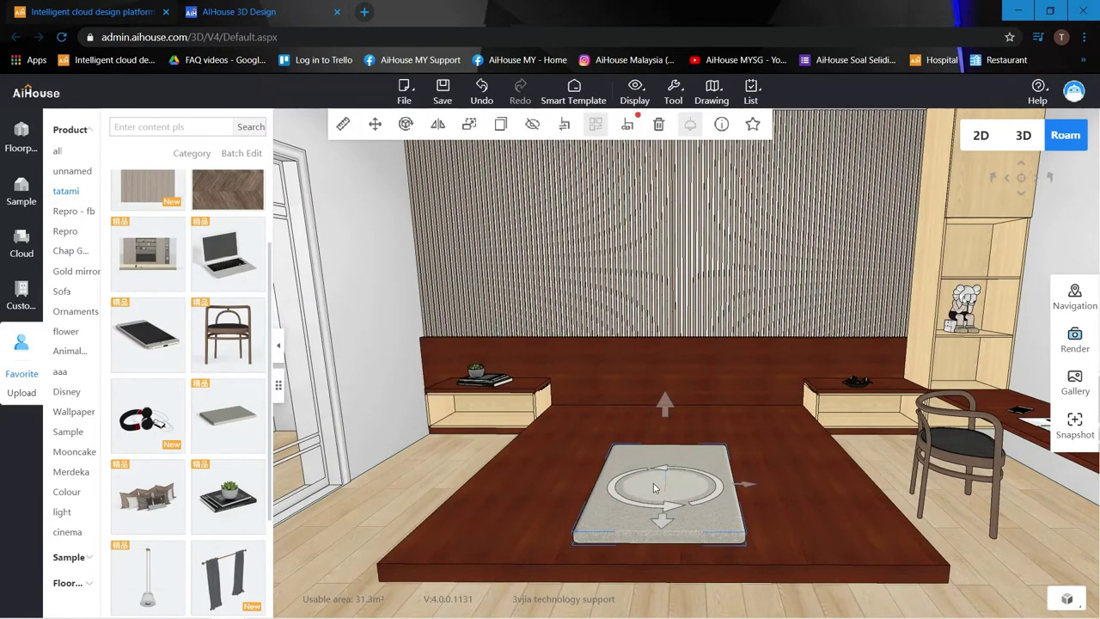
drag(656, 477, 669, 443)
click(671, 446)
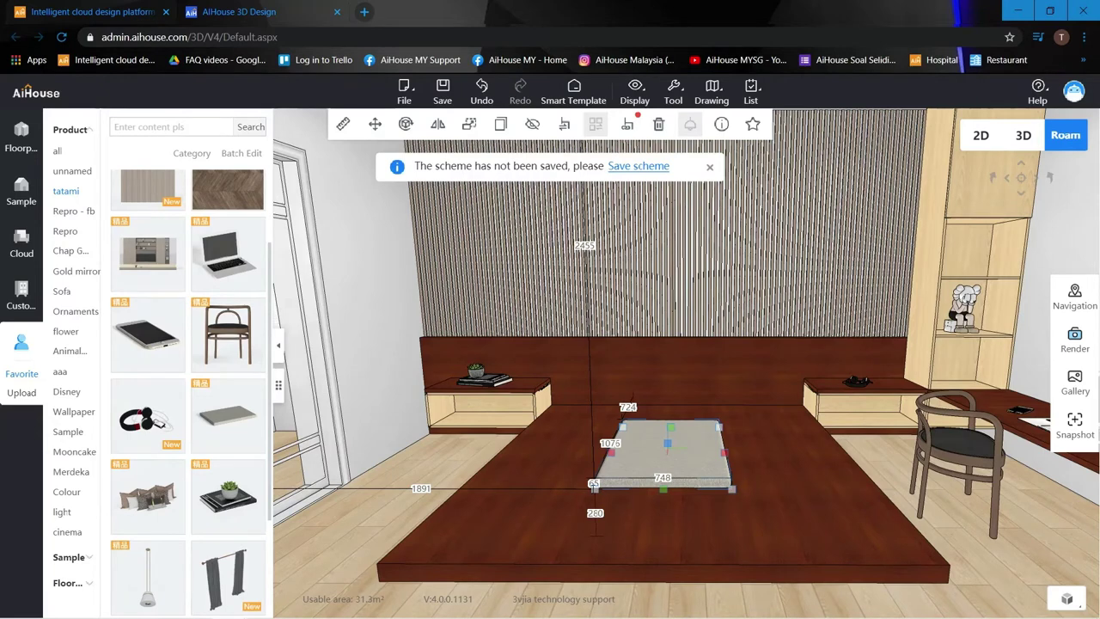
Step: Stretch the cushion to cover the bed platform as a mattress, about 2182 mm wide, 2306 mm long and 104 mm thick
drag(735, 497, 885, 563)
drag(600, 476, 485, 479)
drag(808, 480, 871, 494)
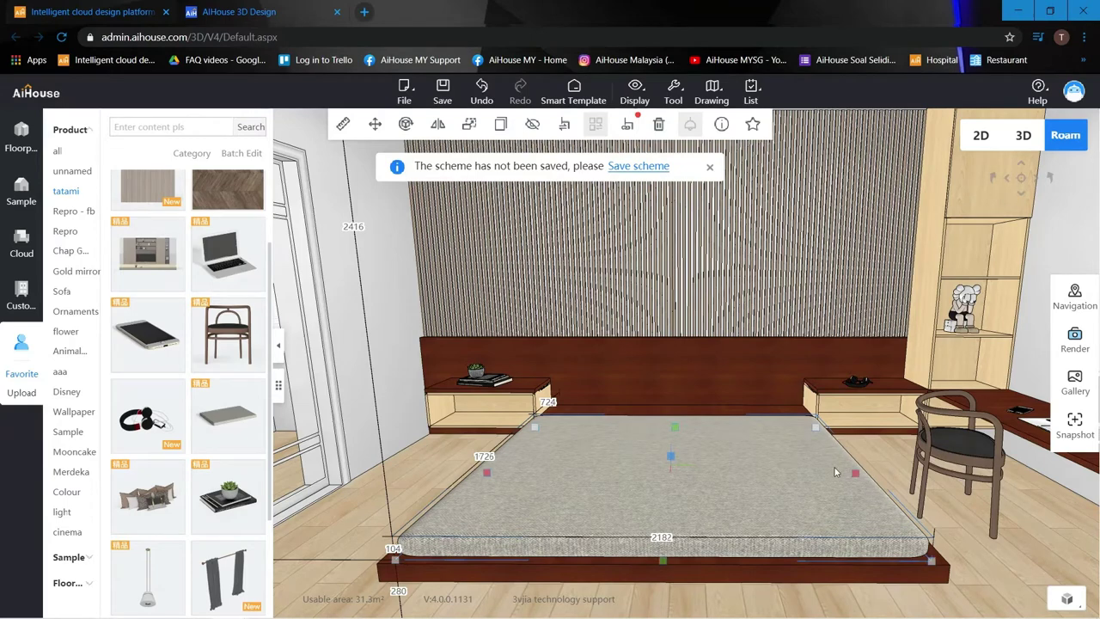
scroll(701, 444, up, 3)
drag(689, 446, 692, 405)
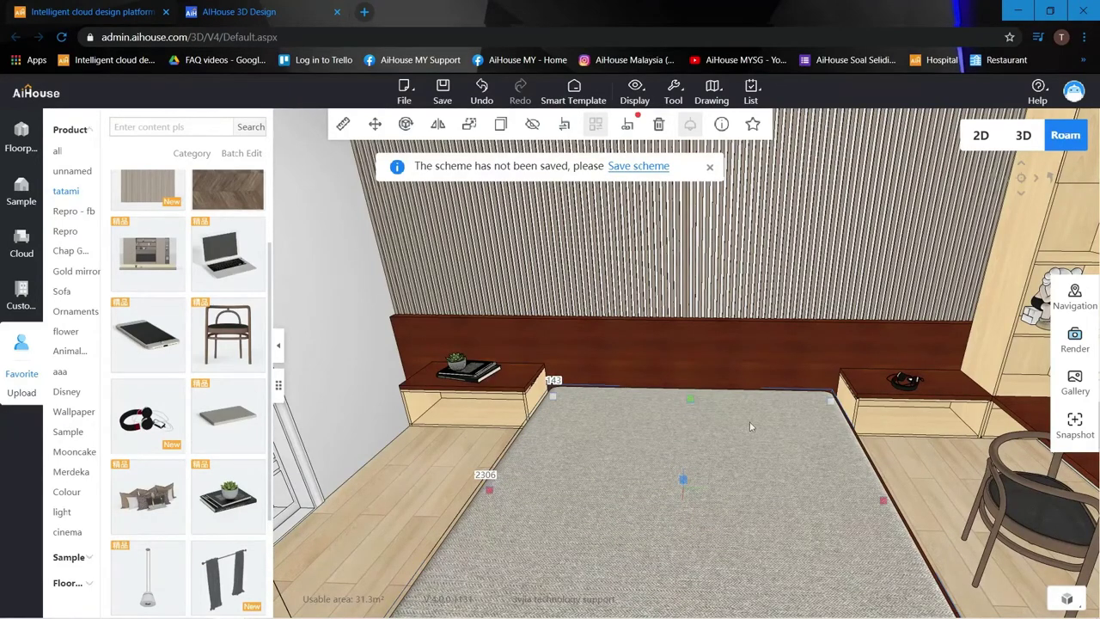
click(926, 483)
Step: Inspect how the mattress fits the platform and the surrounding furniture from several viewpoints
scroll(925, 483, down, 5)
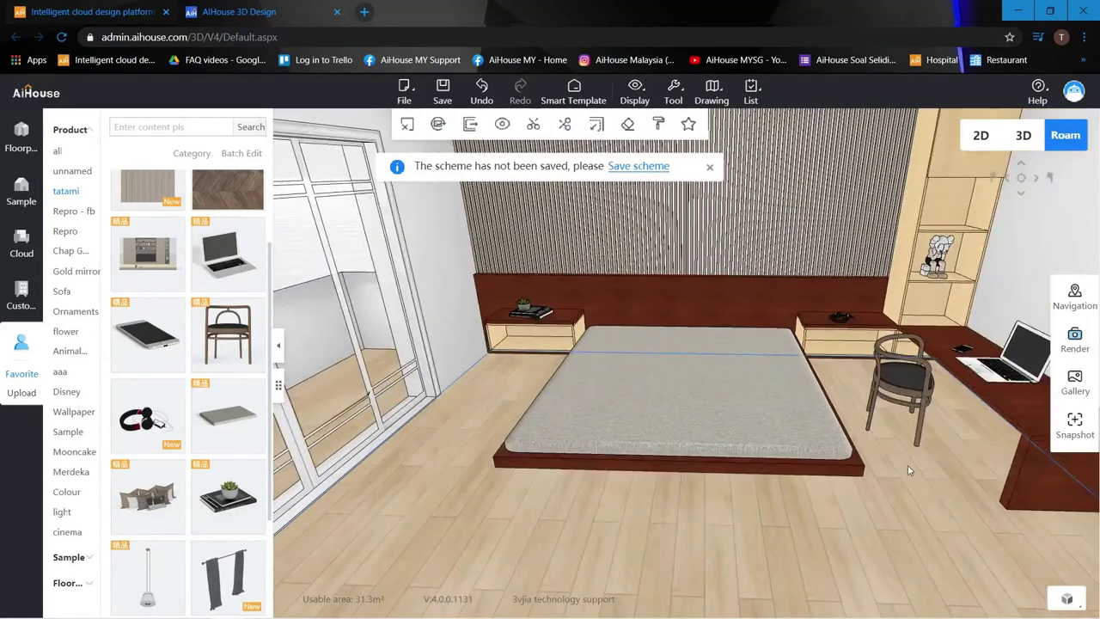
key(a)
key(d)
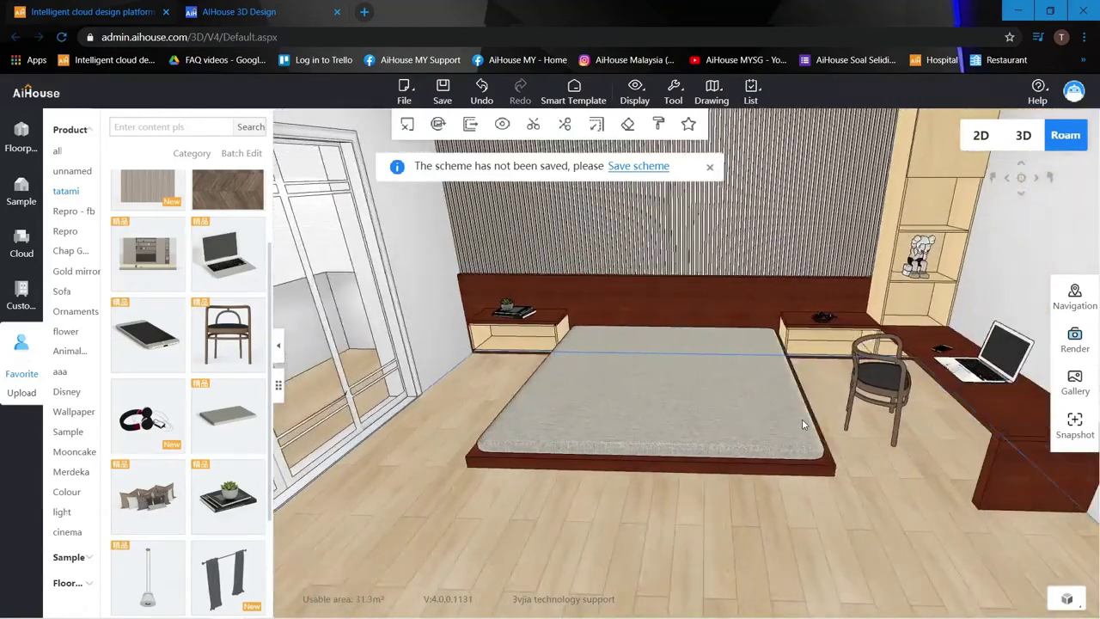
key(a)
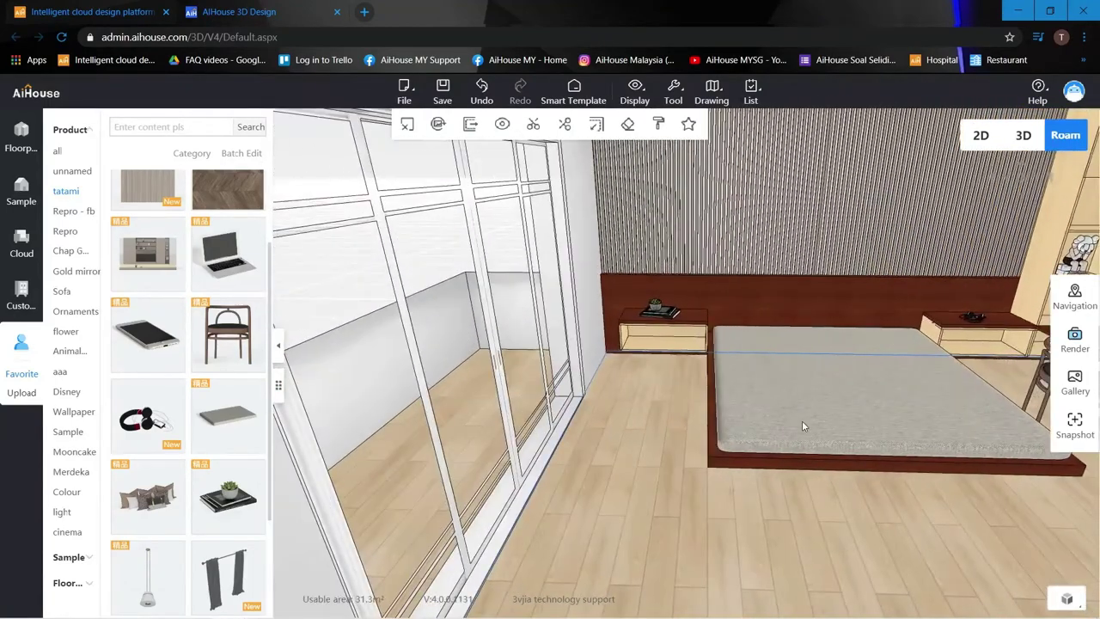
key(d)
key(w)
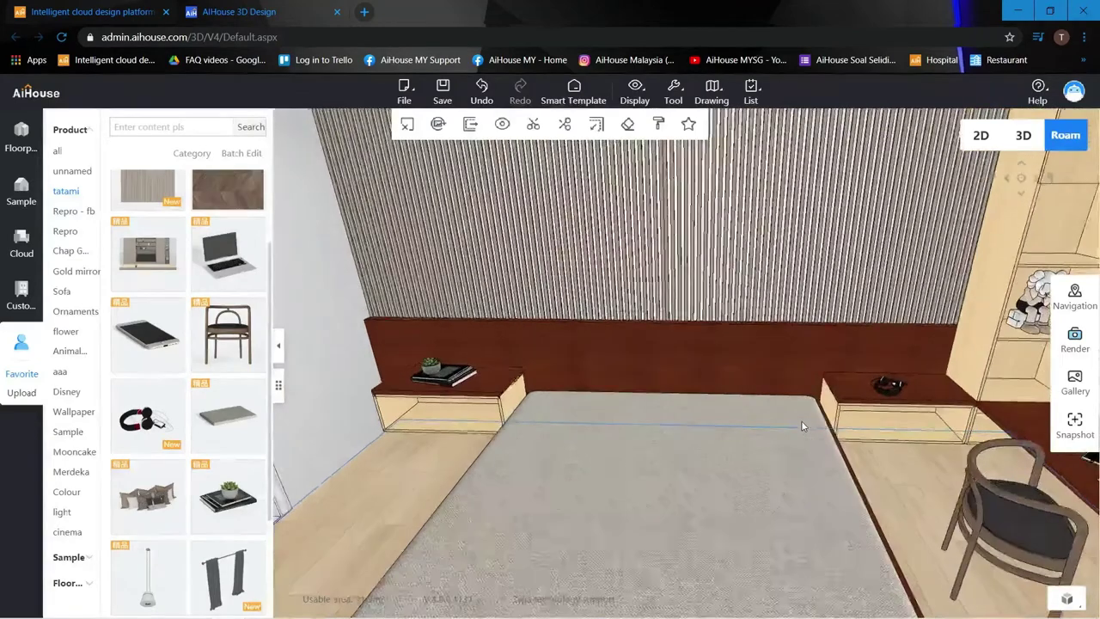
key(e)
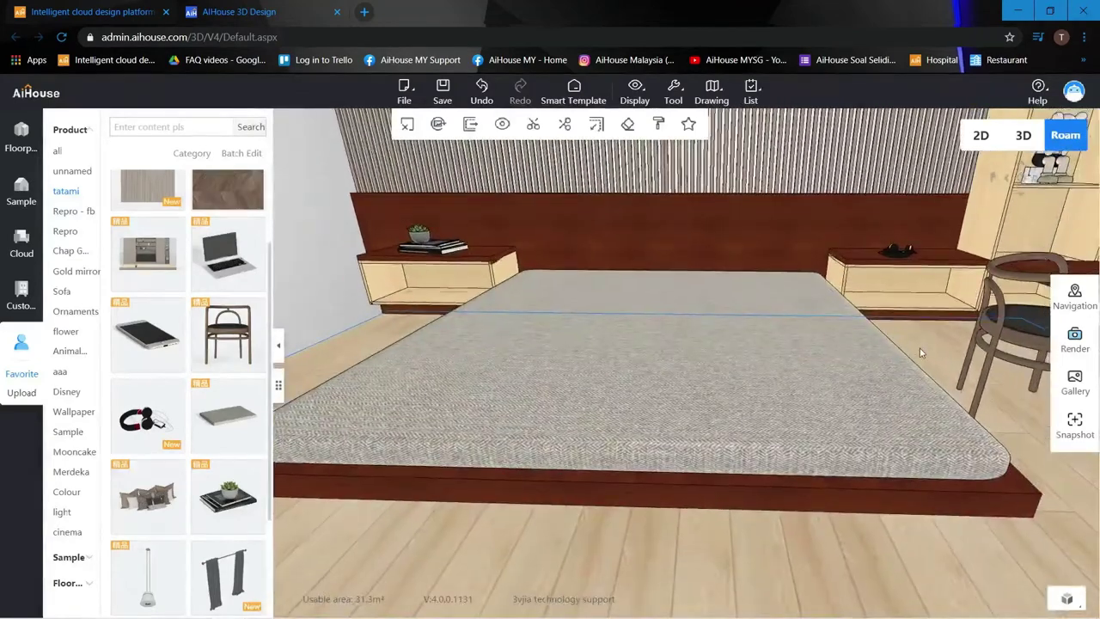
key(q)
key(s)
Step: Place the pillow set on the mattress, centred against the headboard
click(136, 498)
click(660, 307)
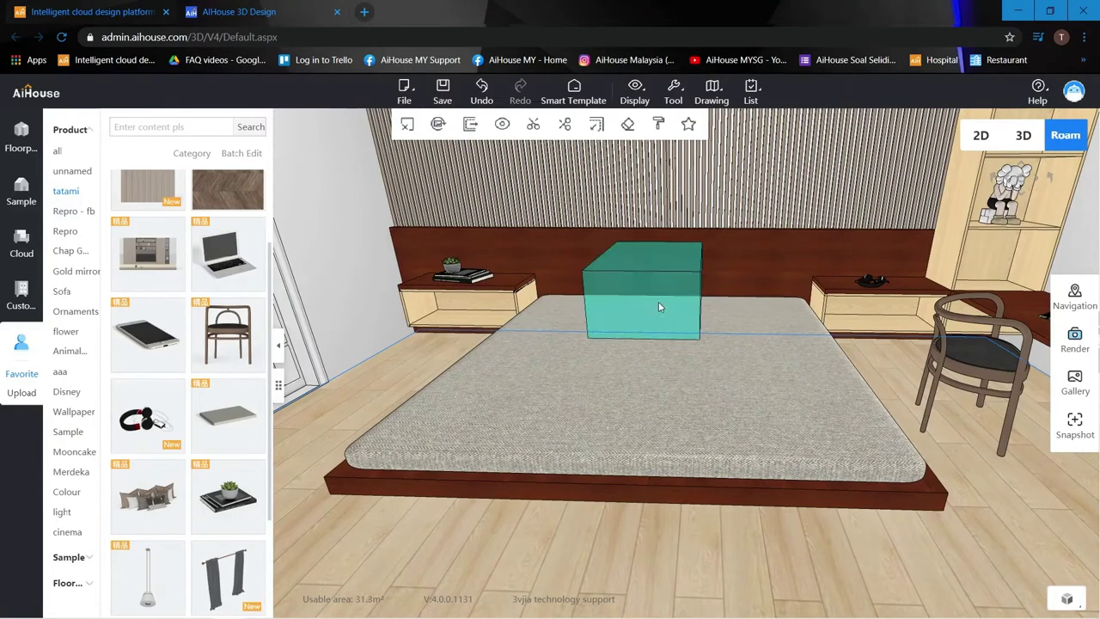
drag(746, 277, 804, 259)
click(892, 346)
Step: Add the three-blade ceiling fan to the ceiling above the bed
scroll(892, 346, down, 4)
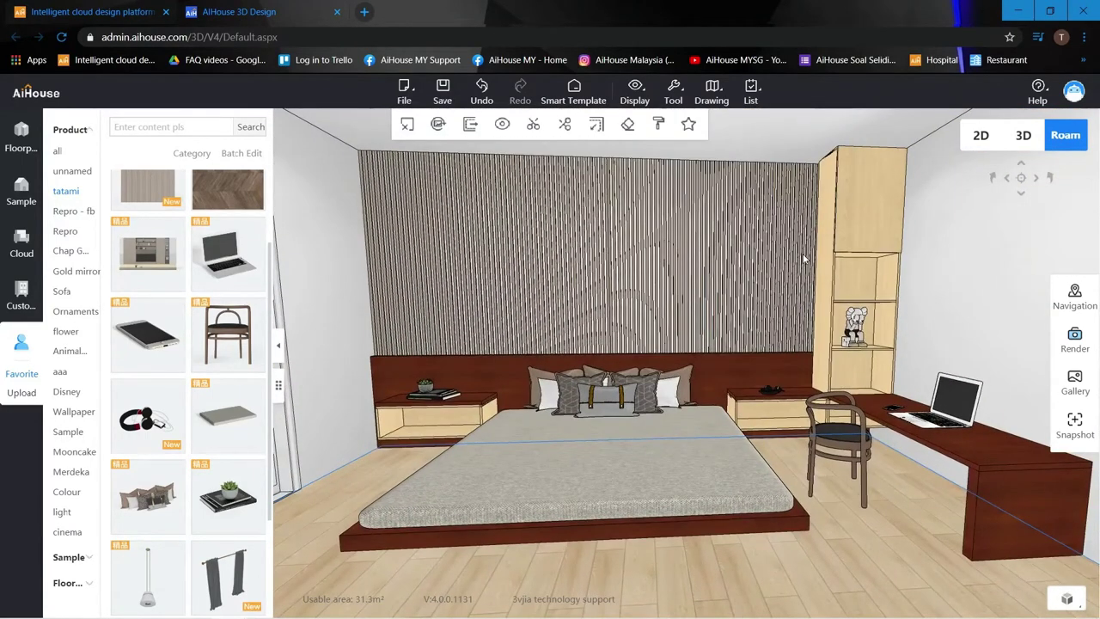
drag(788, 333, 740, 318)
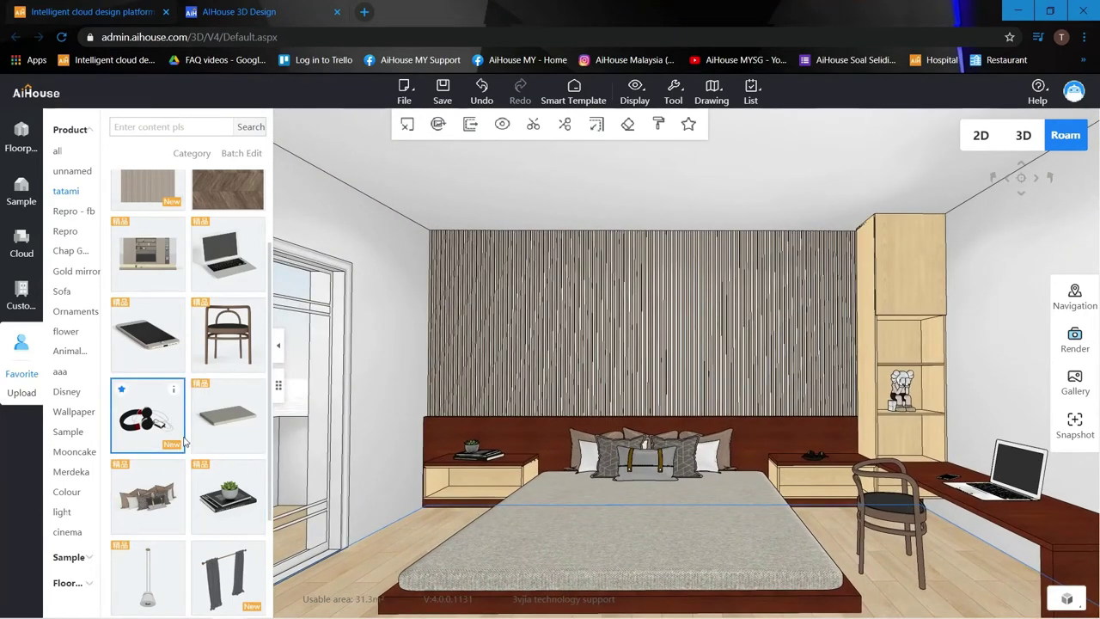
scroll(185, 447, up, 2)
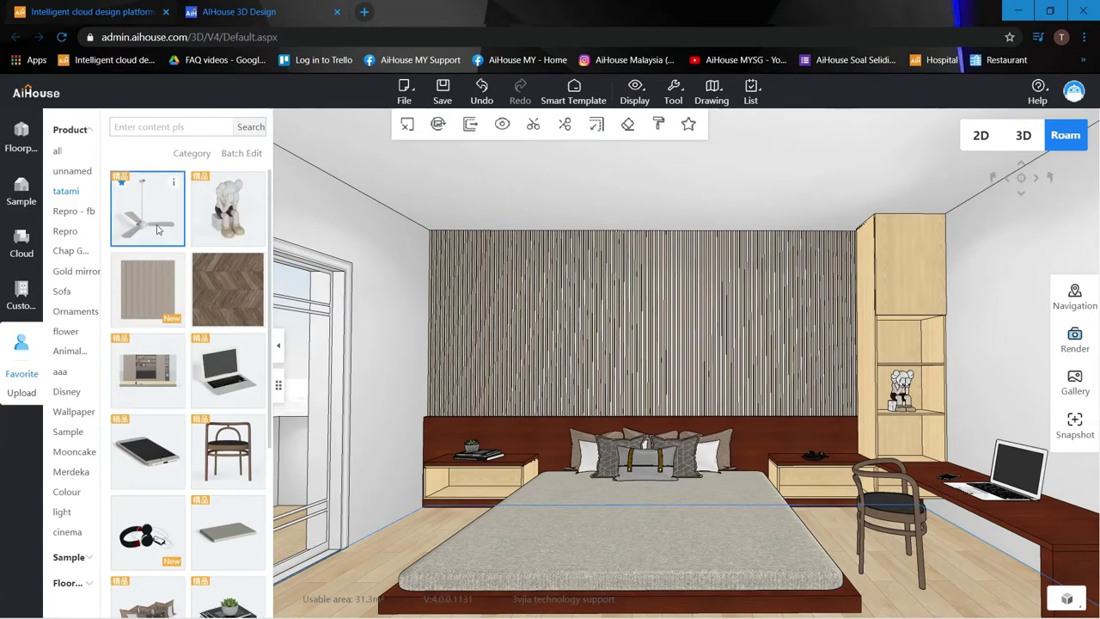
drag(154, 223, 660, 182)
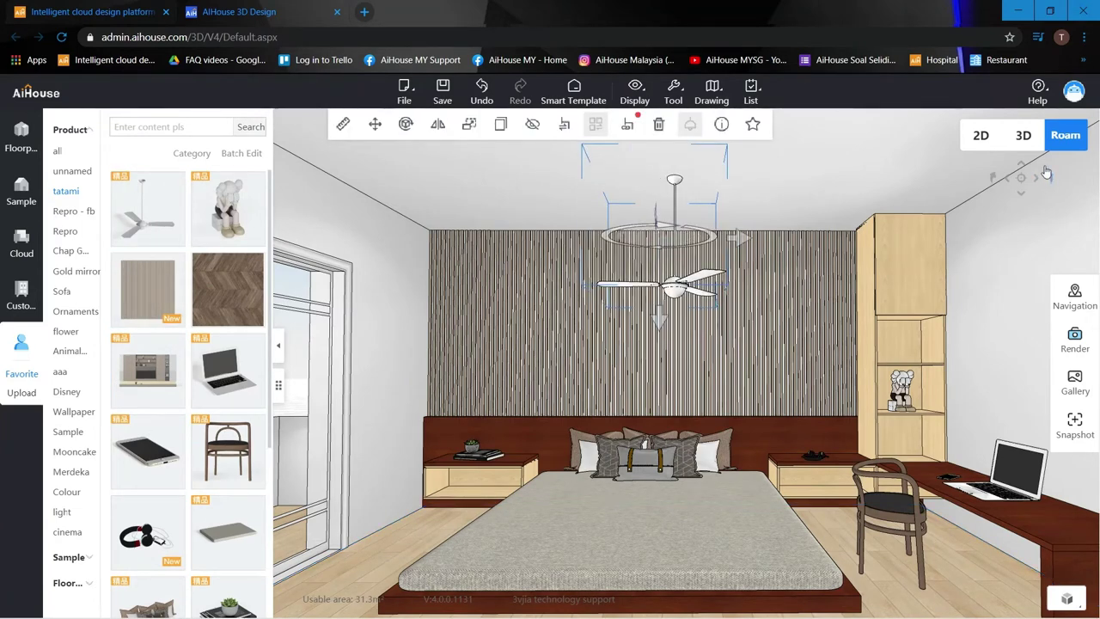
Step: In the 2D plan, move the ceiling fan toward the foot of the bed and set its distance from the headboard wall to 1700 mm
click(980, 135)
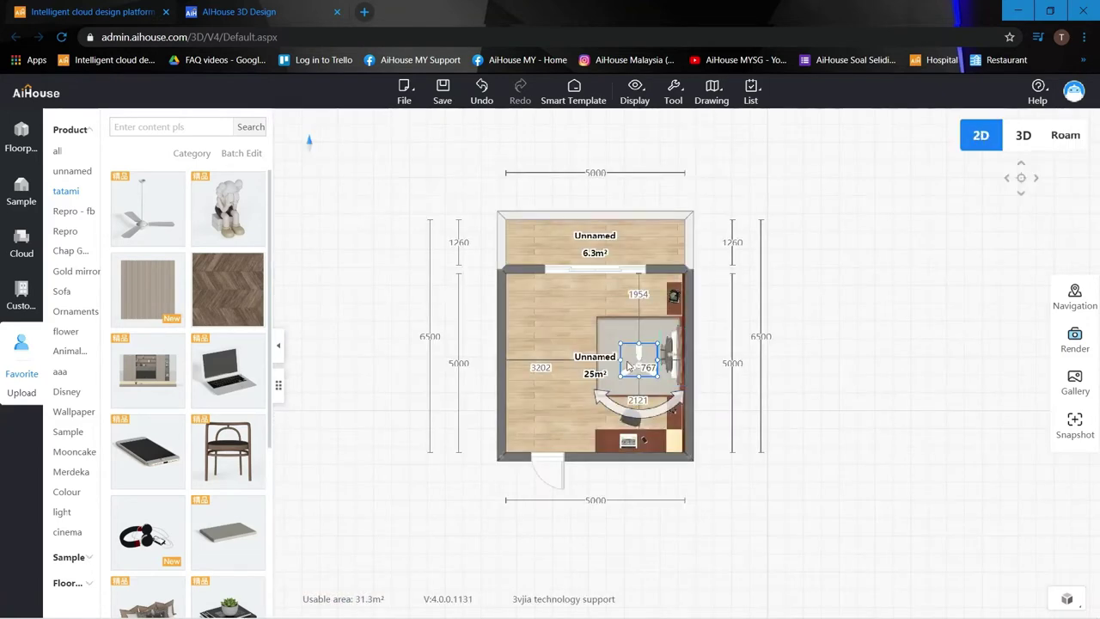
drag(632, 364, 597, 353)
click(649, 356)
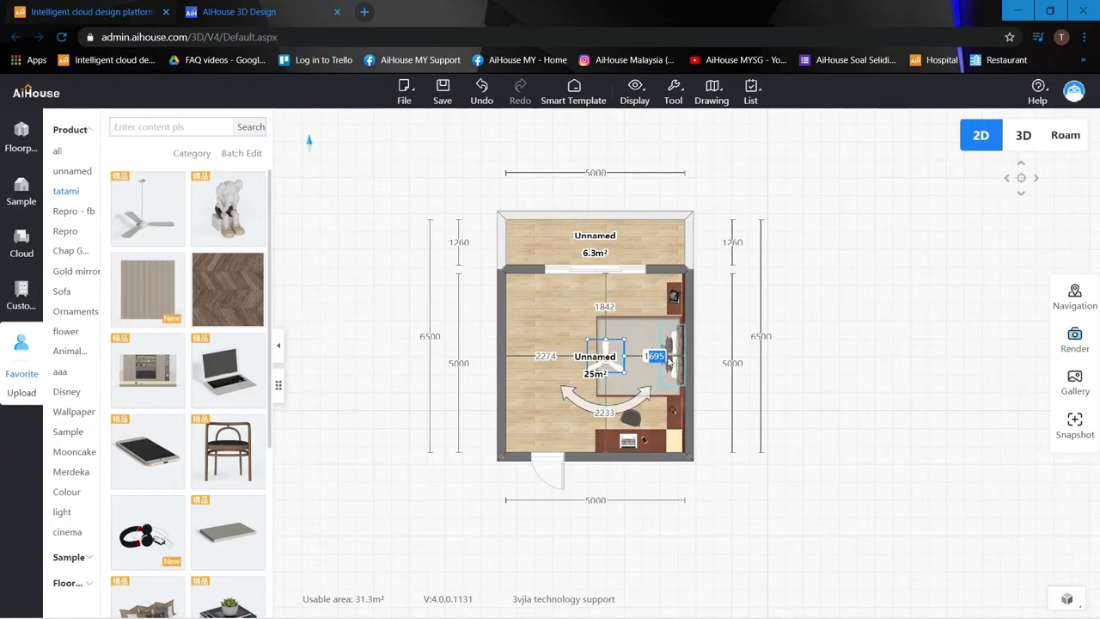
text(1700)
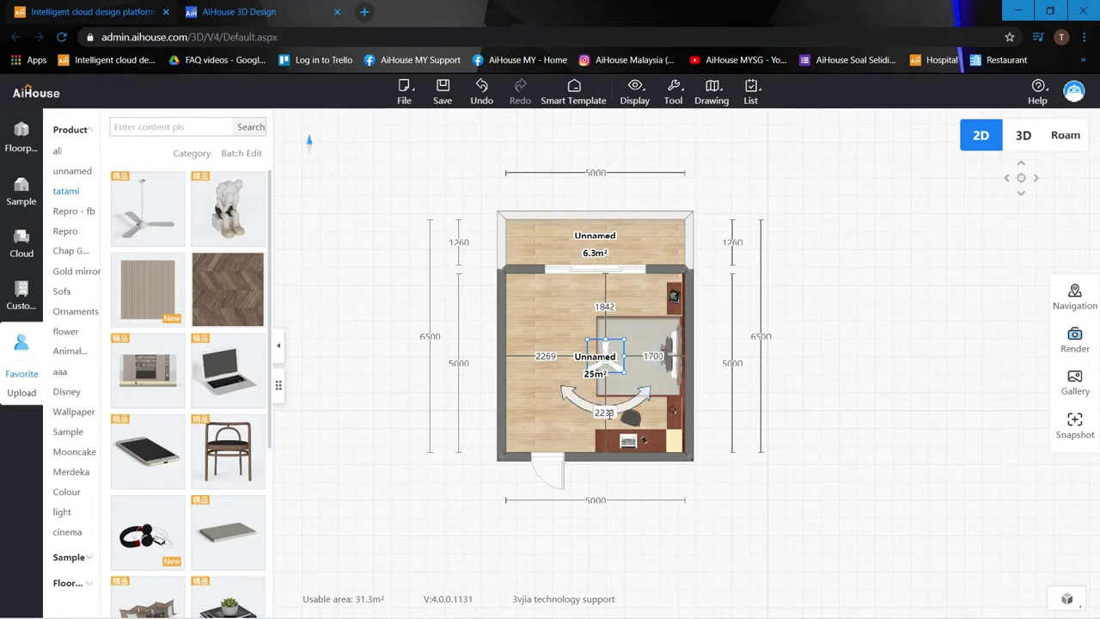
Step: Readjust the fan's position in plan, set its distance from the headboard wall to 1750 mm, and return to the roam view
drag(604, 348, 602, 350)
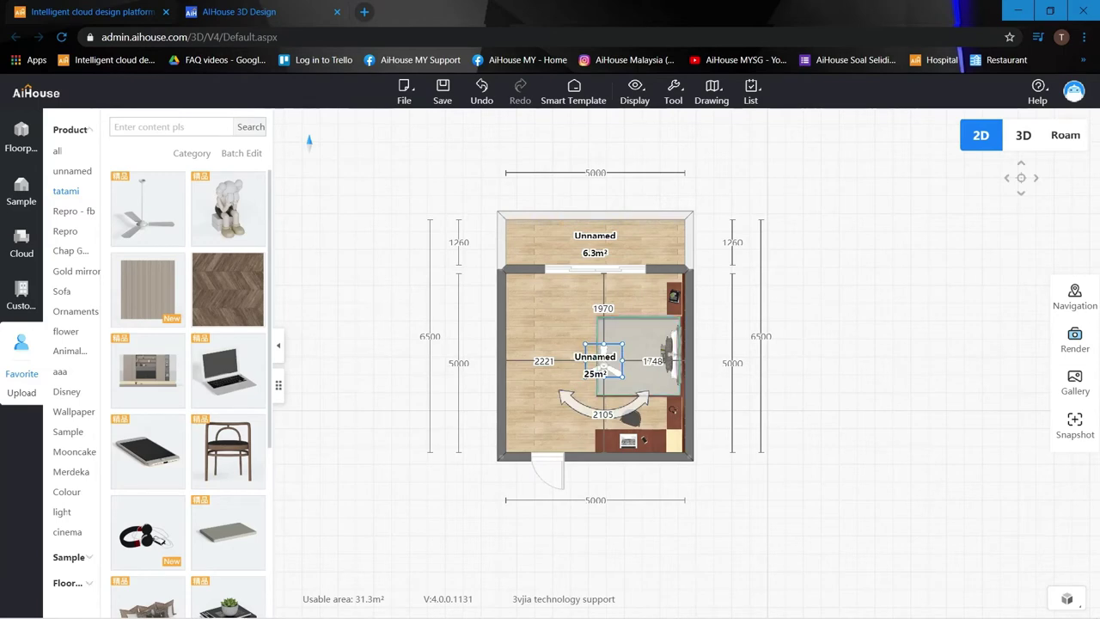
text(1750)
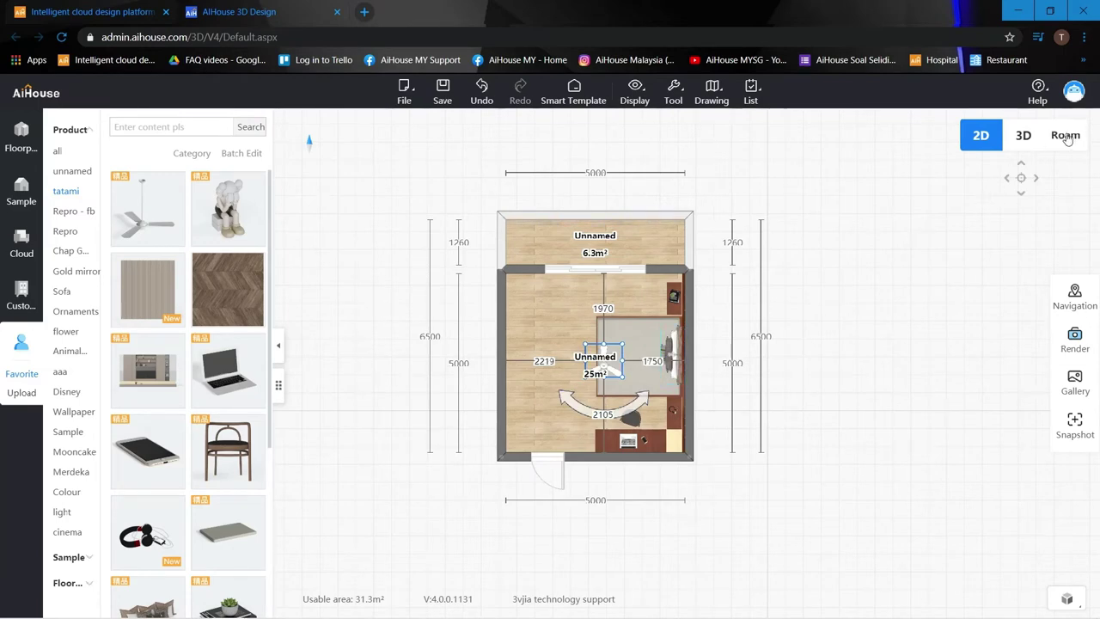
click(1066, 135)
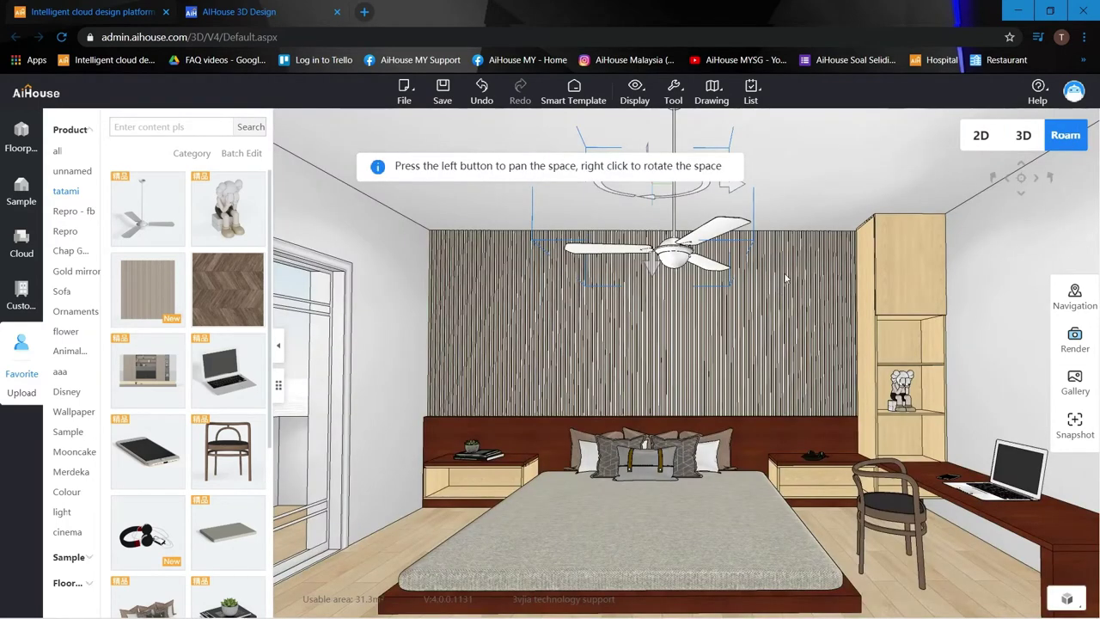
right_drag(763, 263, 912, 246)
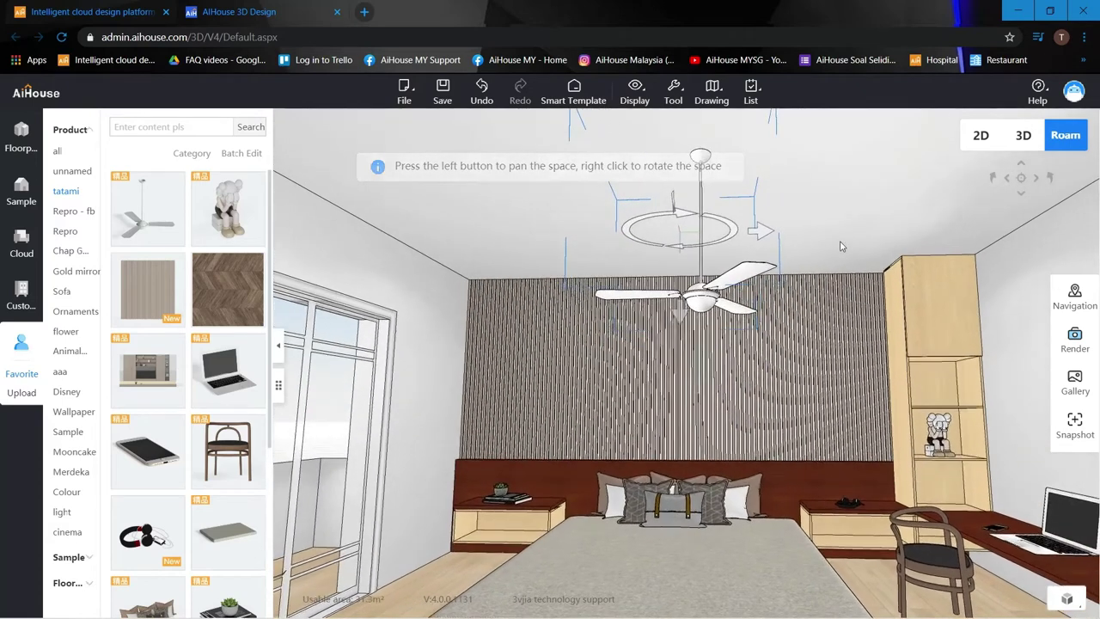
click(737, 297)
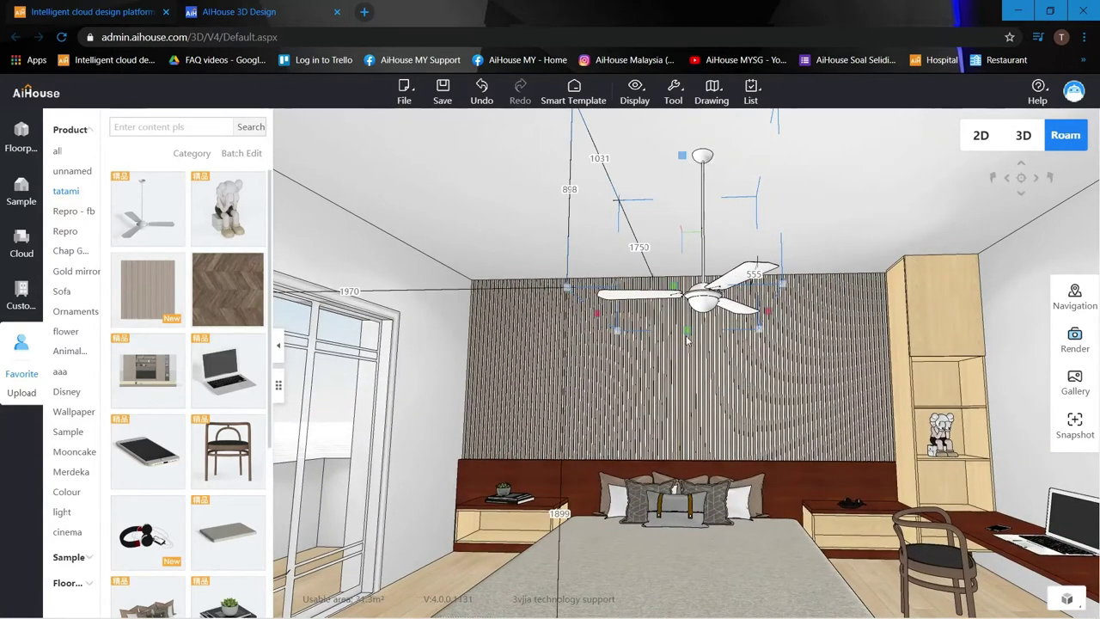
drag(690, 328, 687, 320)
key(ctrl+z)
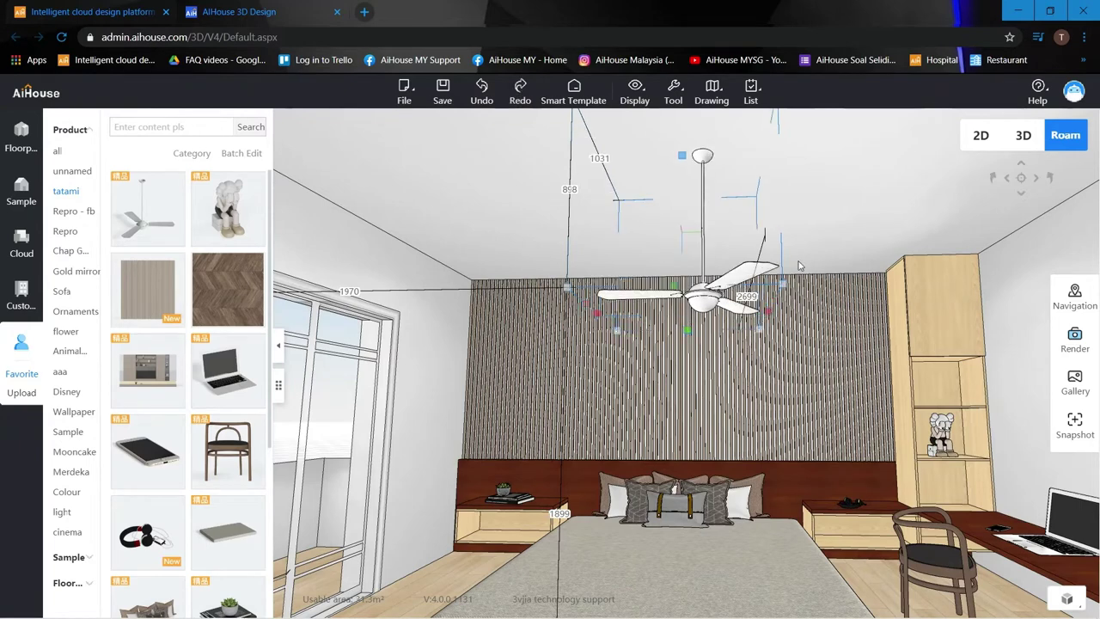
Step: Shorten the ceiling fan to about 665 mm tall and raise it toward the ceiling
drag(688, 207, 685, 259)
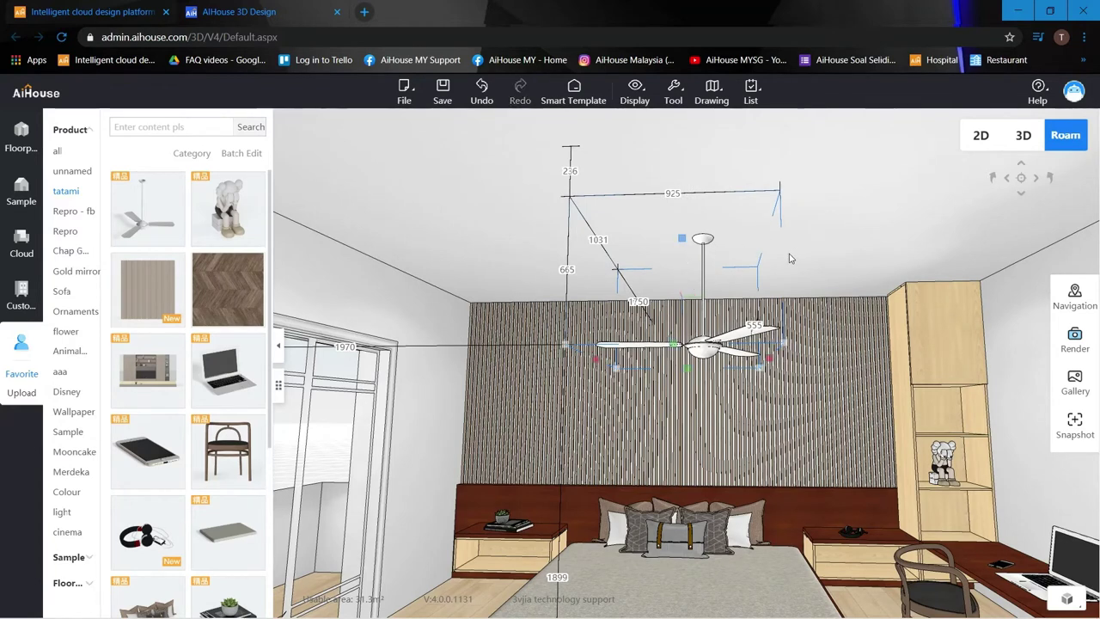
click(776, 226)
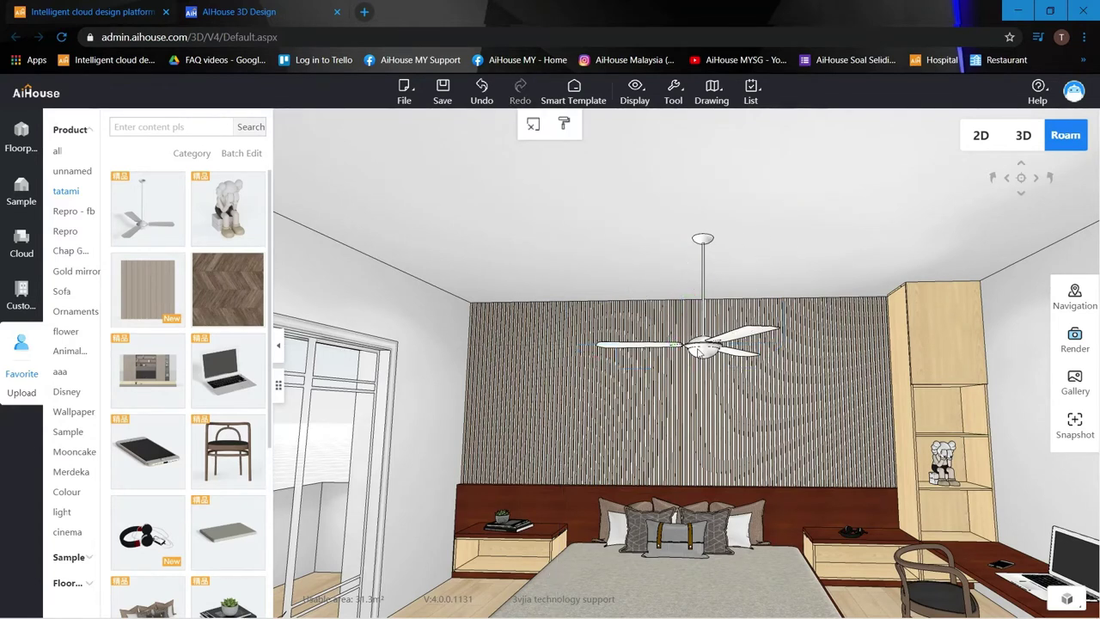
click(701, 348)
drag(684, 391, 688, 459)
click(827, 254)
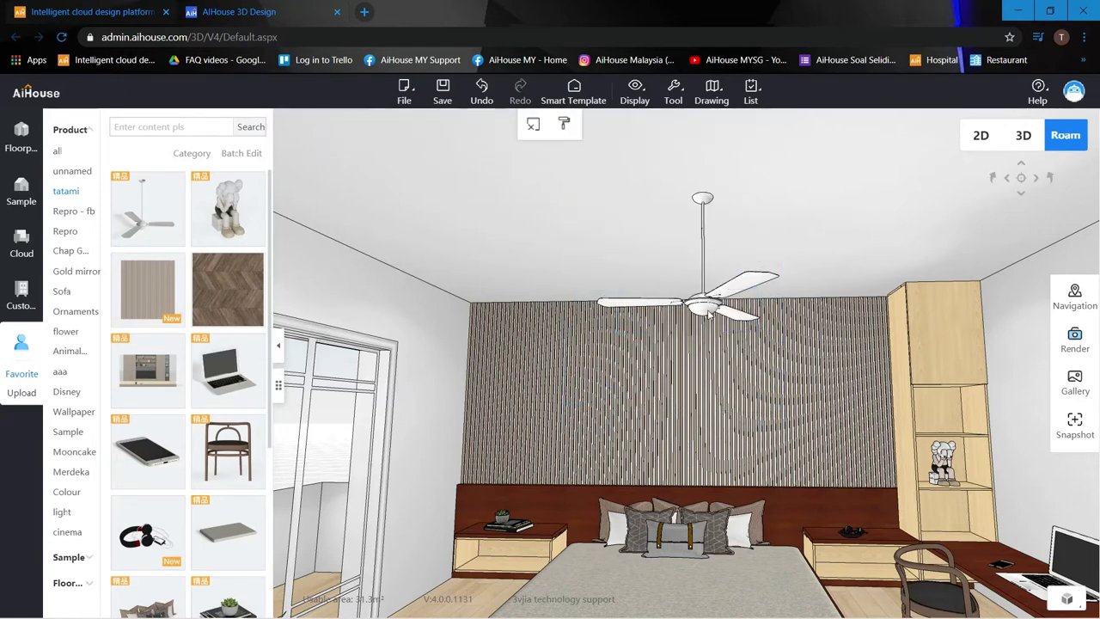
Step: Fine-tune the fan's height so that its mount meets the ceiling, checking it from different angles
click(709, 314)
mouse_move(768, 256)
mouse_down()
mouse_move(758, 255)
mouse_move(799, 298)
mouse_move(804, 277)
mouse_move(783, 225)
mouse_move(691, 240)
mouse_up()
click(789, 224)
click(655, 177)
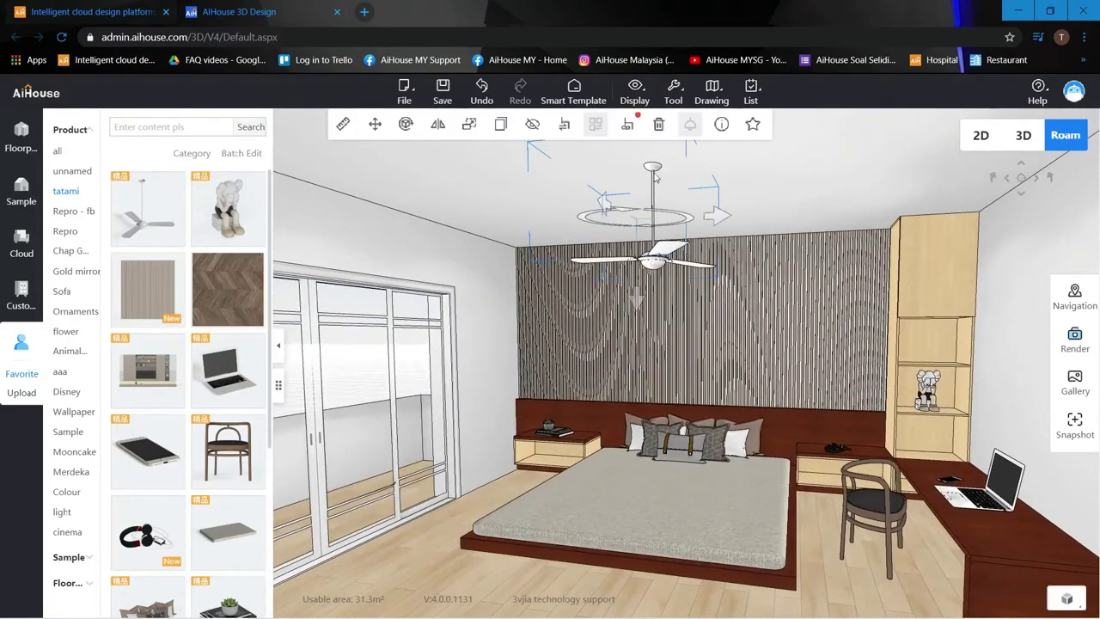
drag(697, 167, 656, 235)
click(793, 201)
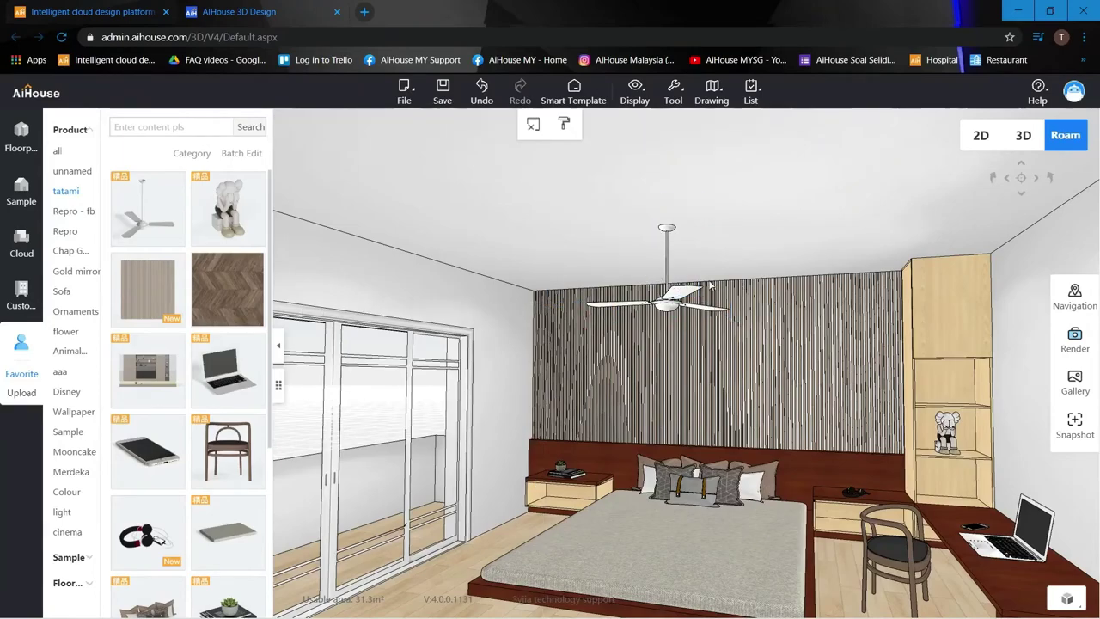
click(665, 308)
drag(651, 356, 650, 341)
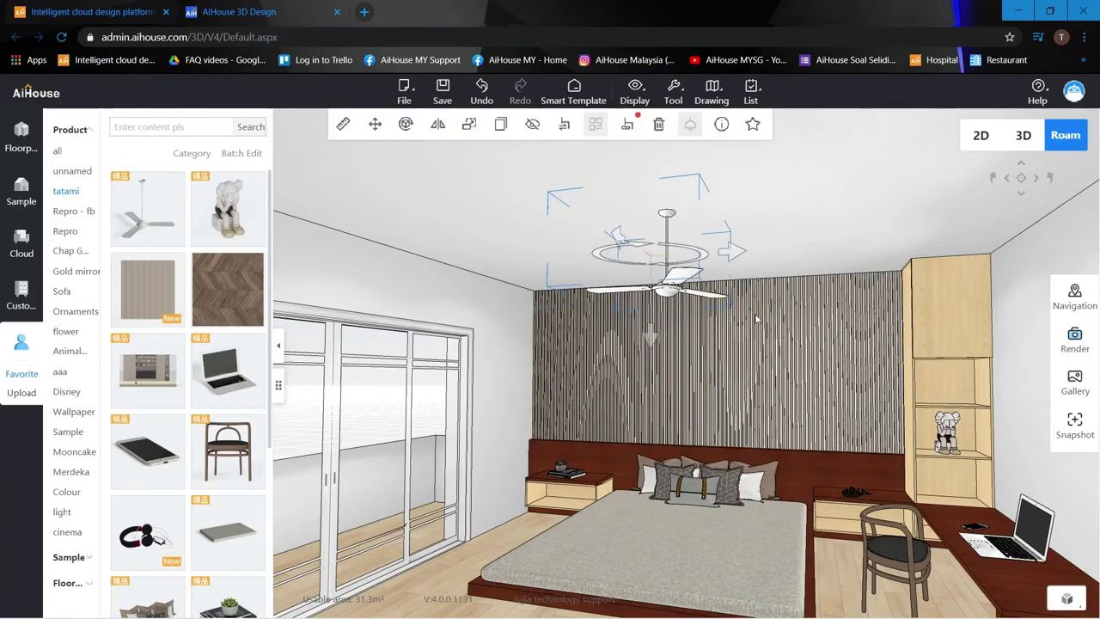
click(814, 243)
drag(813, 243, 739, 302)
scroll(844, 261, up, 4)
scroll(752, 306, down, 2)
scroll(755, 305, down, 2)
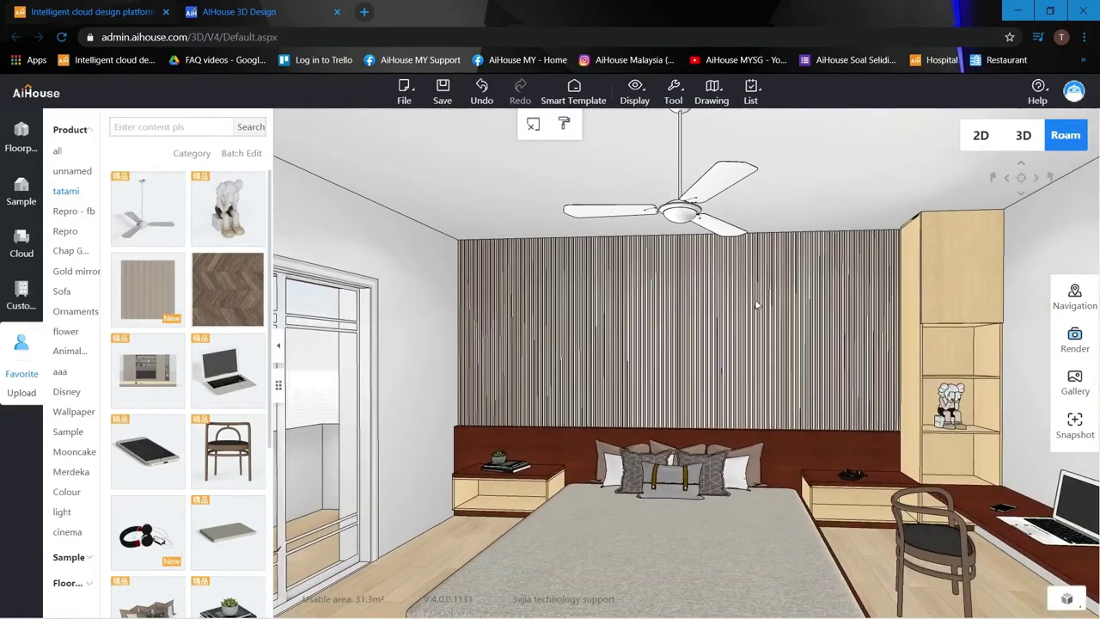
Step: Hang the pendant lamp from the tatami favourites above the bedside table next to the balcony doors
key(Left)
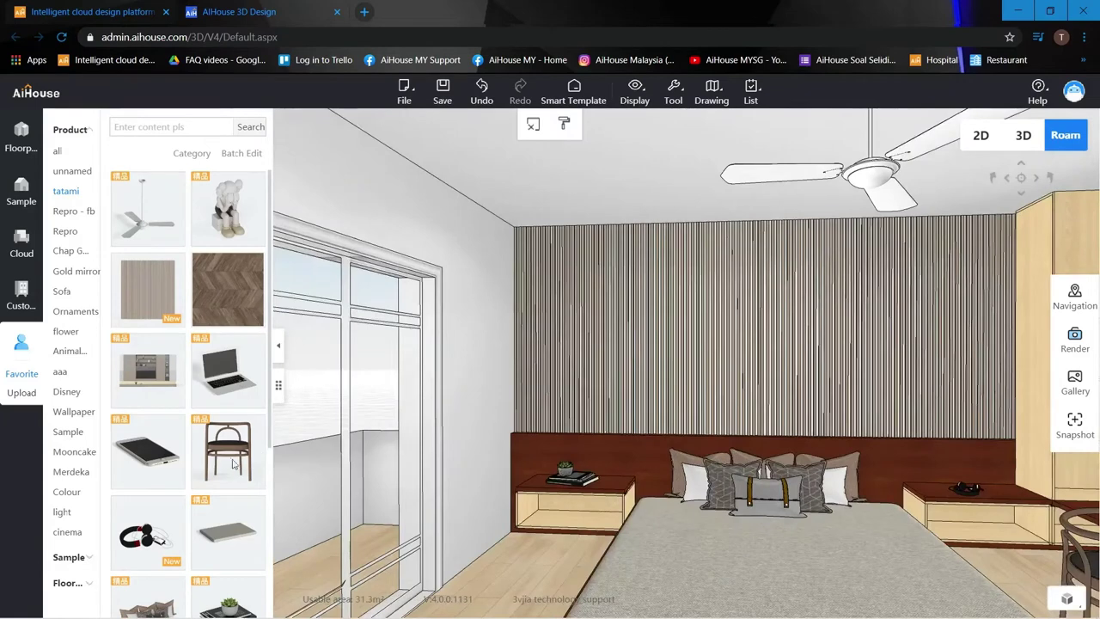
scroll(217, 452, down, 2)
scroll(217, 451, down, 2)
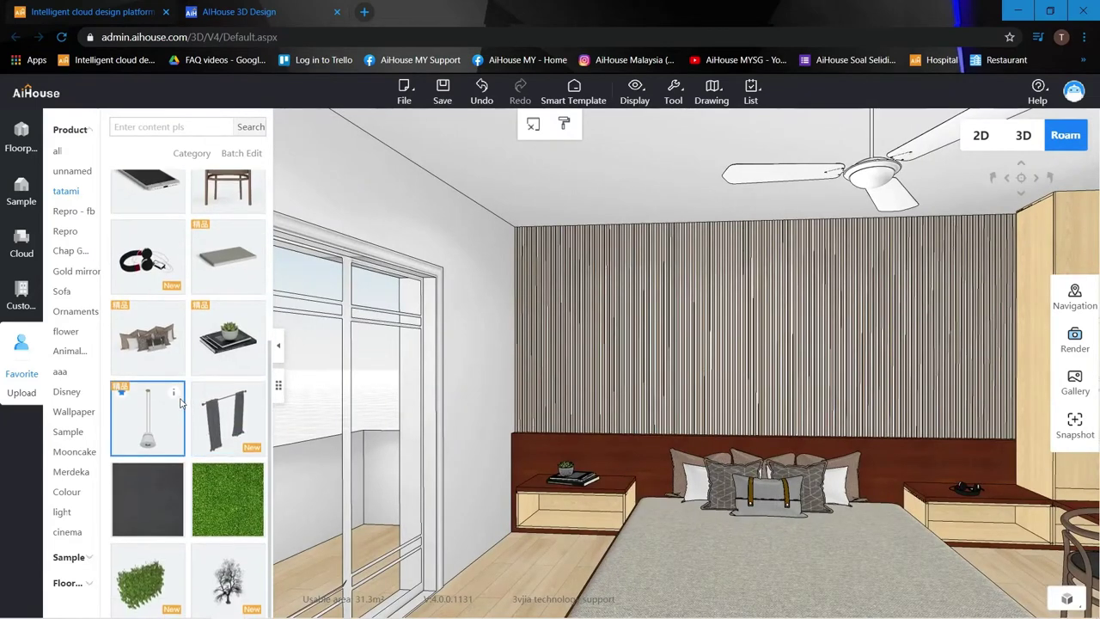
mouse_move(176, 398)
scroll(495, 383, up, 2)
drag(627, 349, 628, 274)
click(568, 250)
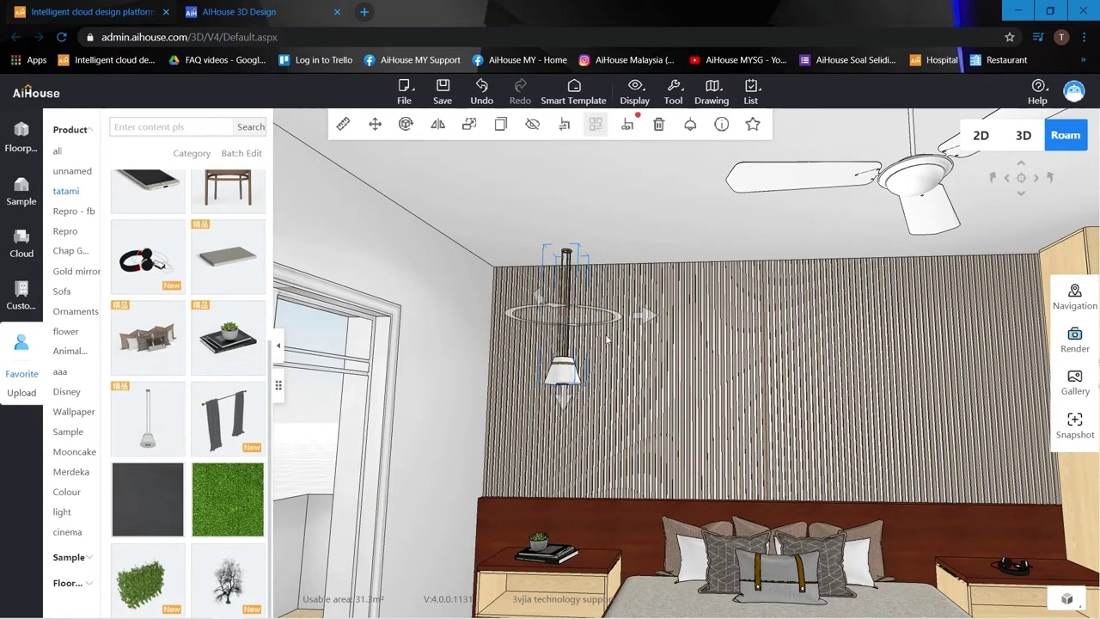
Step: In the 2D plan, shift the pendant over the bedside table, about 175 mm from the headboard wall, and return to the roam view
click(981, 139)
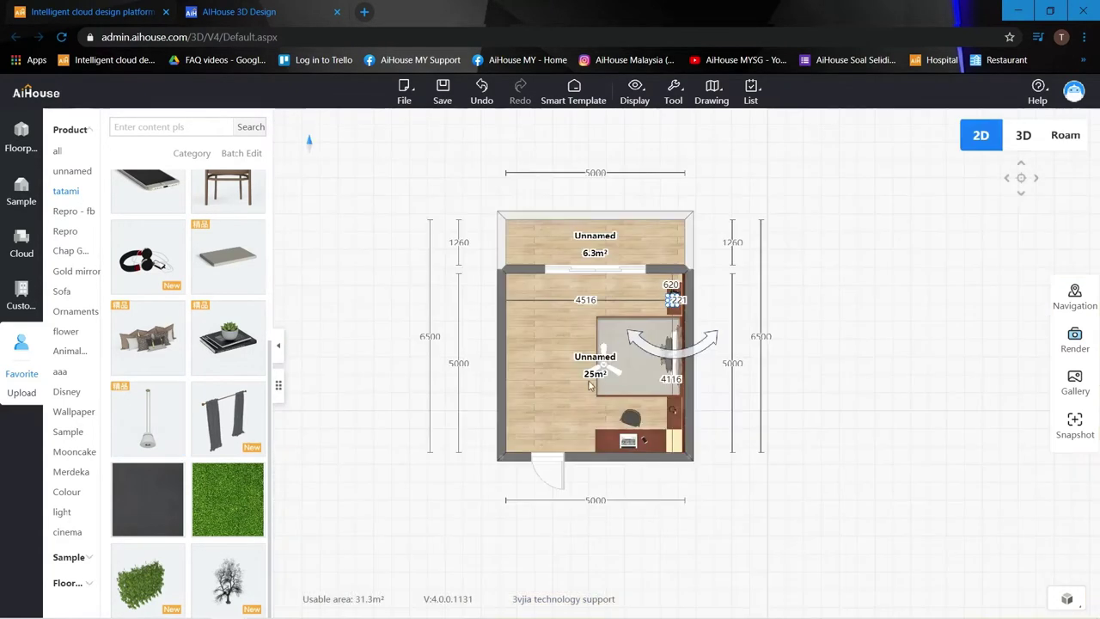
scroll(690, 333, up, 5)
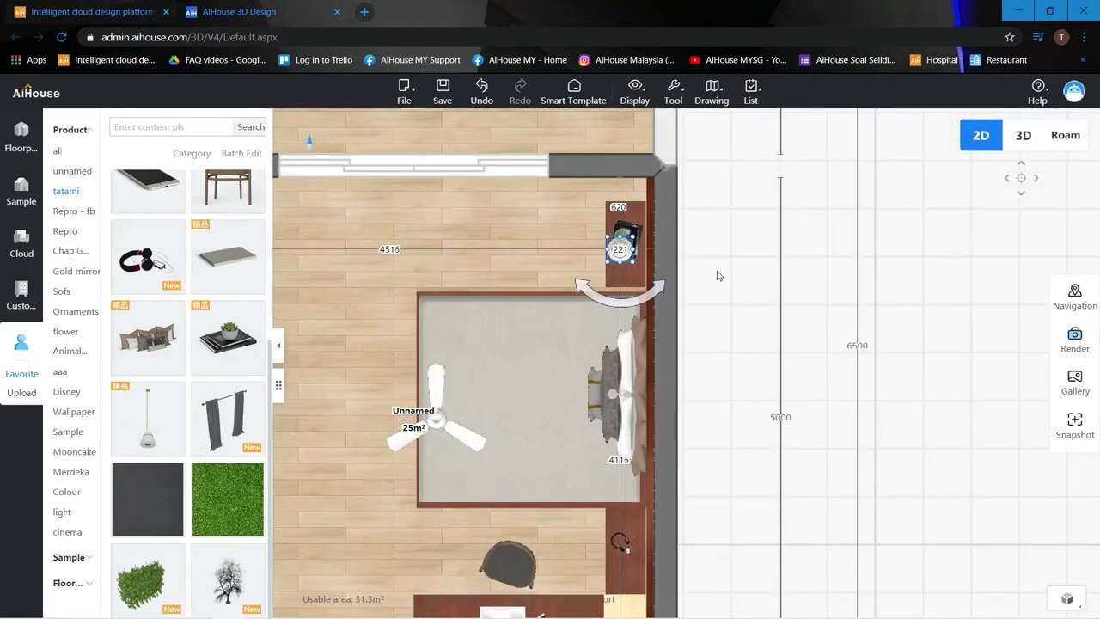
scroll(679, 193, up, 2)
click(599, 266)
mouse_move(599, 266)
mouse_down()
mouse_move(597, 253)
mouse_move(607, 258)
mouse_up()
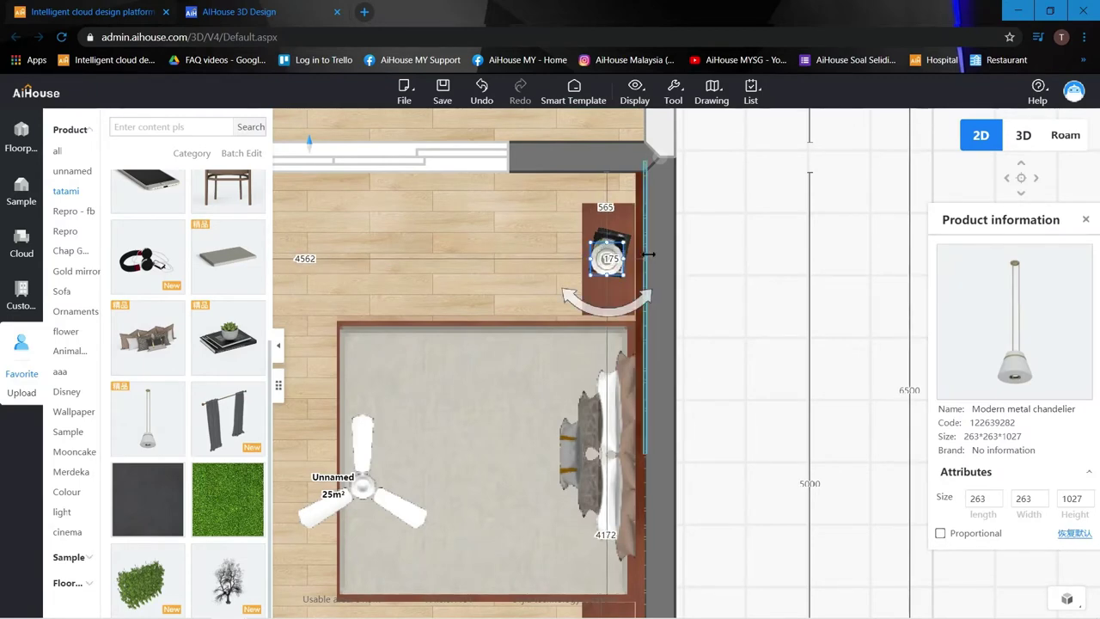
click(1075, 141)
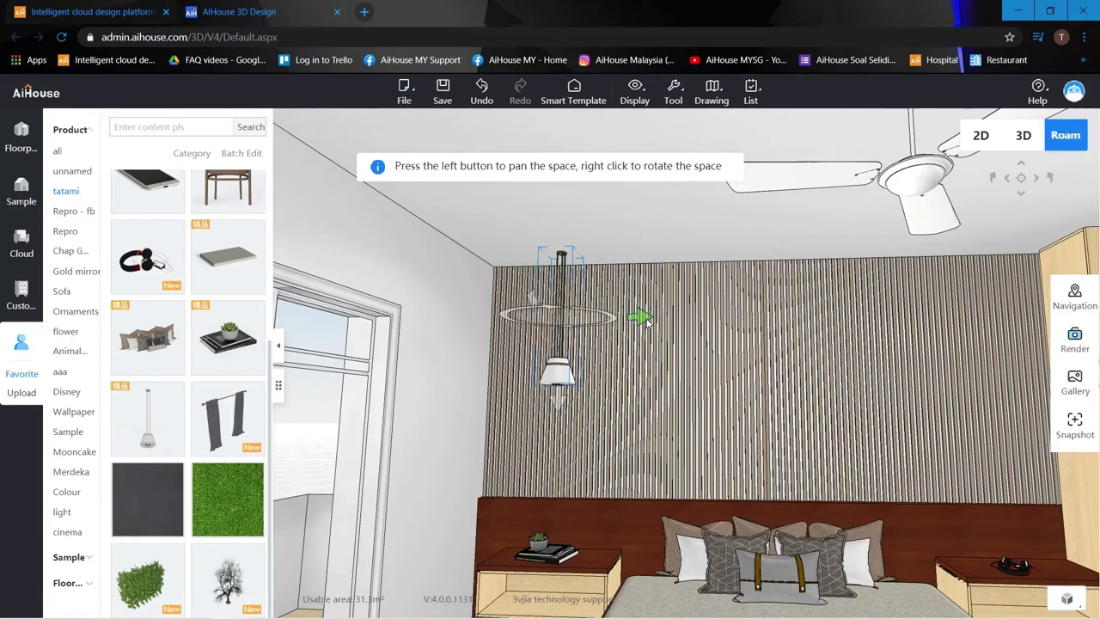
Step: Copy the pendant lamp along the headboard wall and position the copy above the other bedside table near the shelving
ctrl+drag(641, 322, 1032, 320)
key(d)
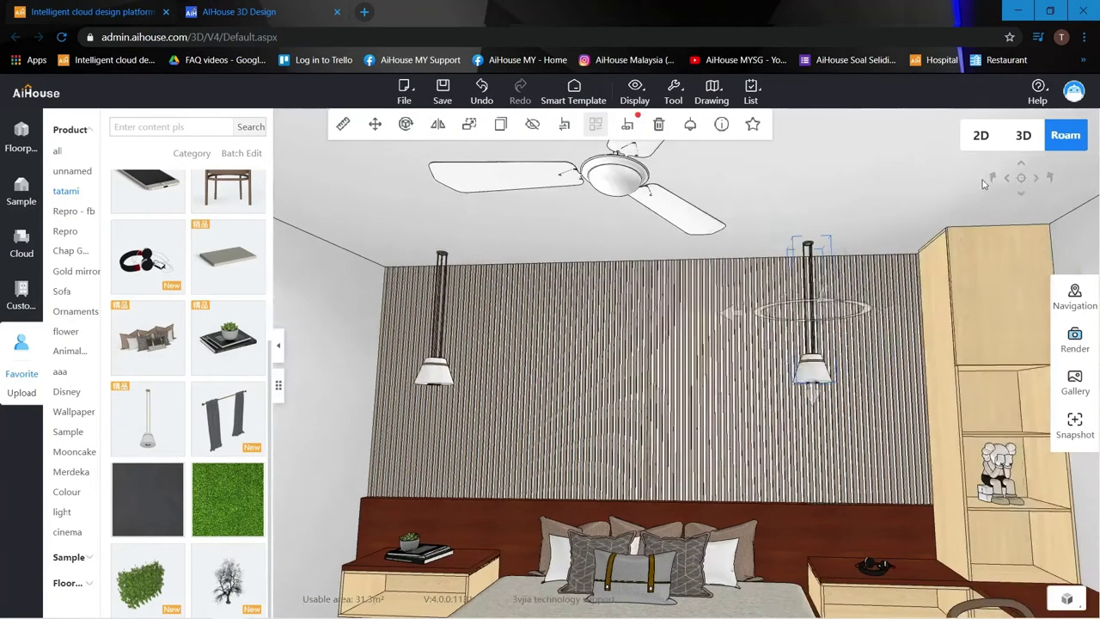
drag(741, 314, 780, 318)
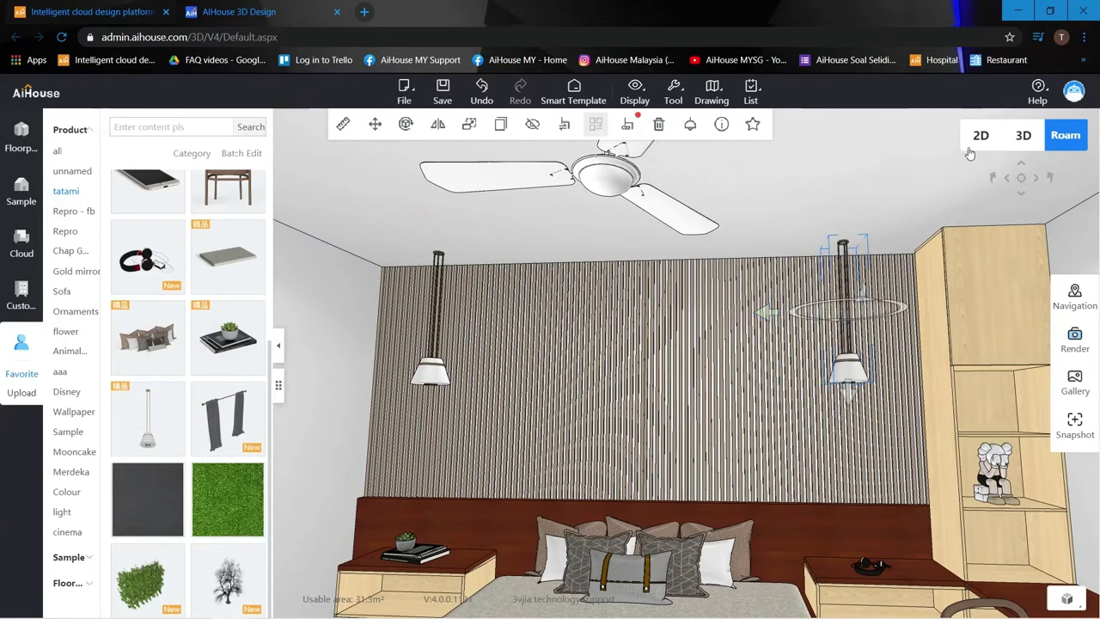
Step: In the 2D plan, set the copied pendant's distance from the desk-side wall to 1050 mm and return to the roam view
click(978, 144)
drag(718, 444, 744, 263)
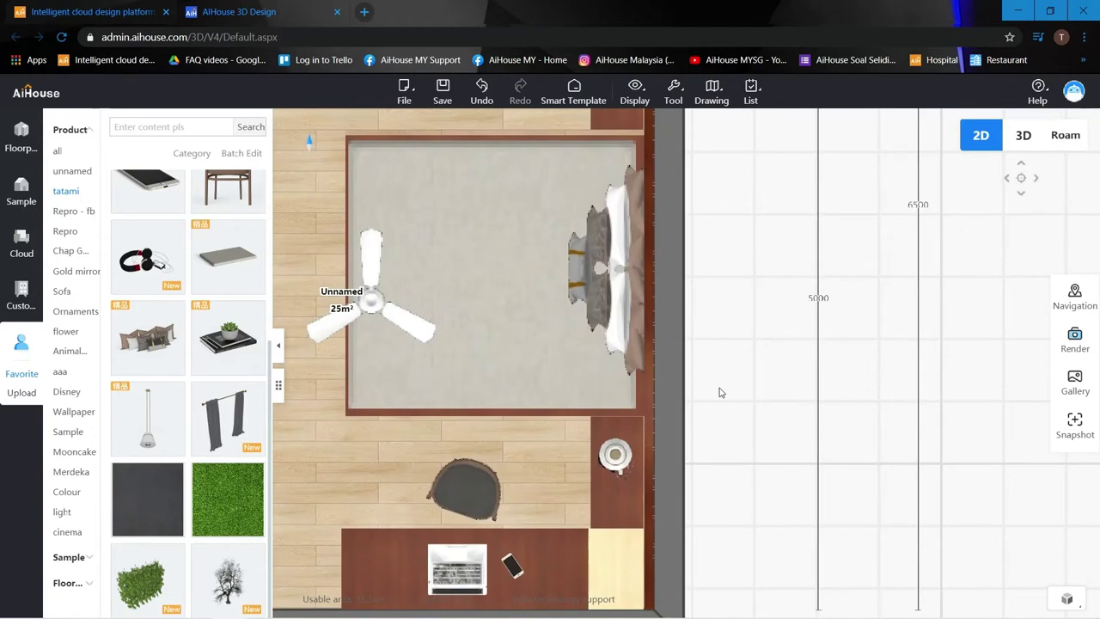
drag(712, 392, 718, 348)
click(615, 414)
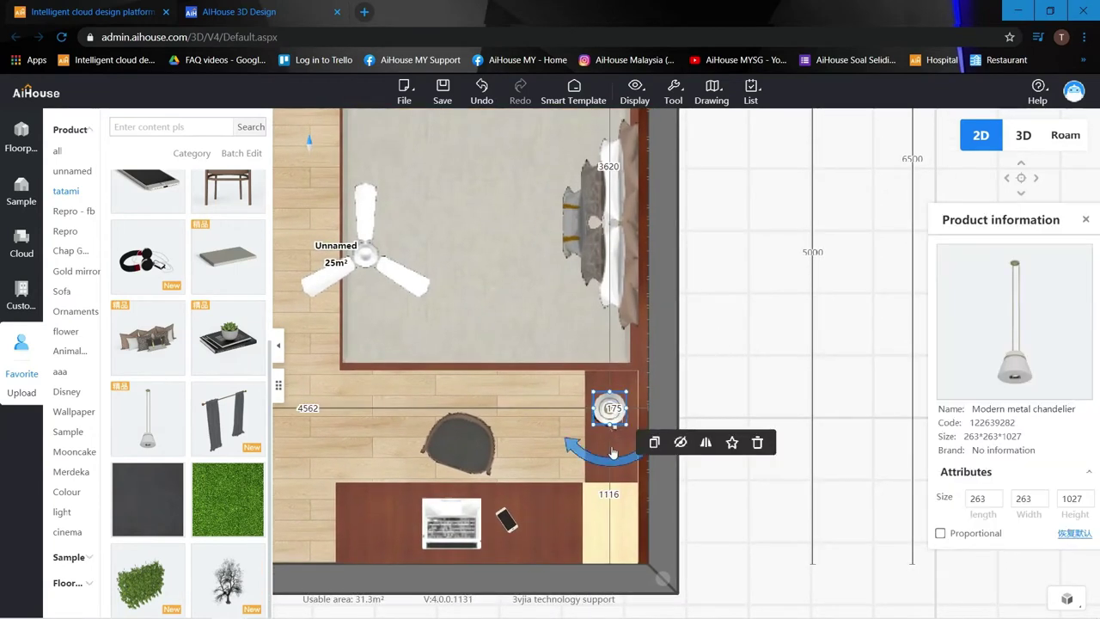
click(619, 494)
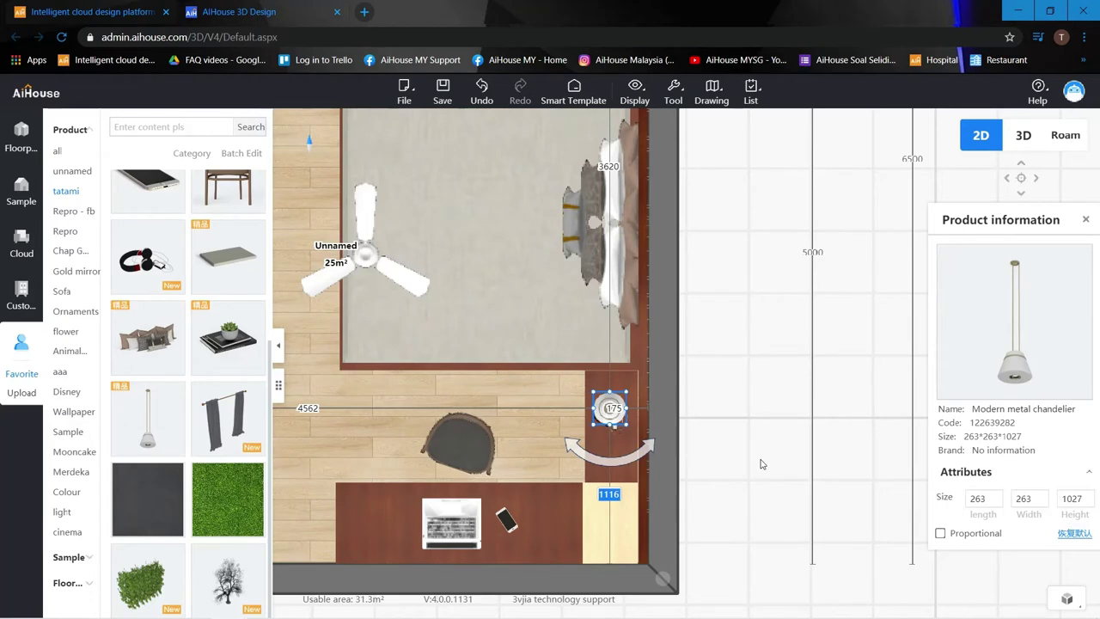
key(Return)
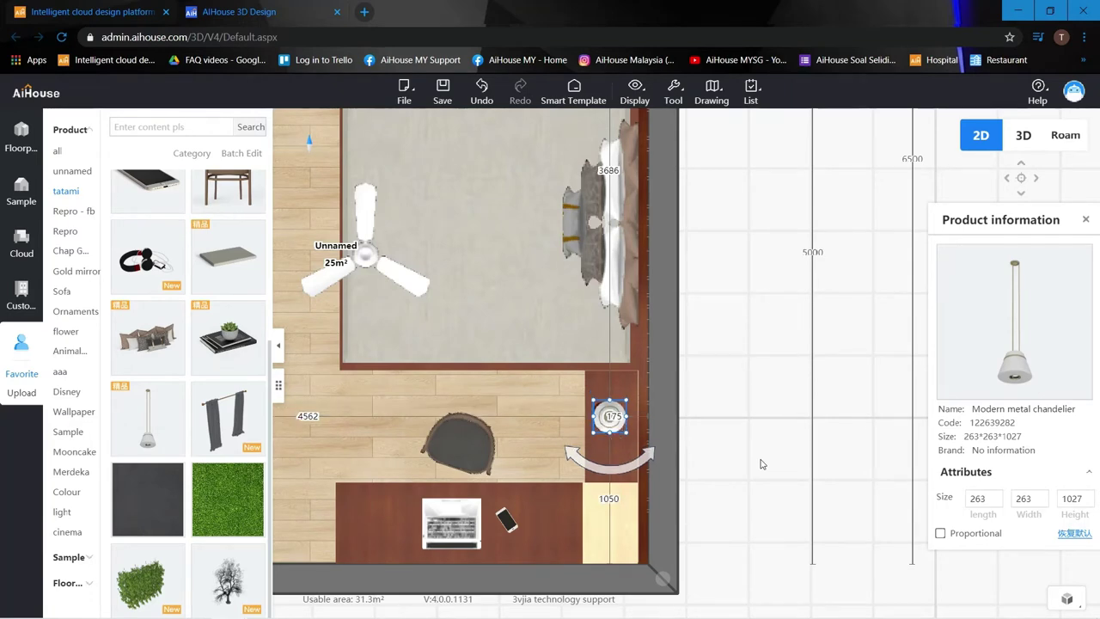
click(1066, 135)
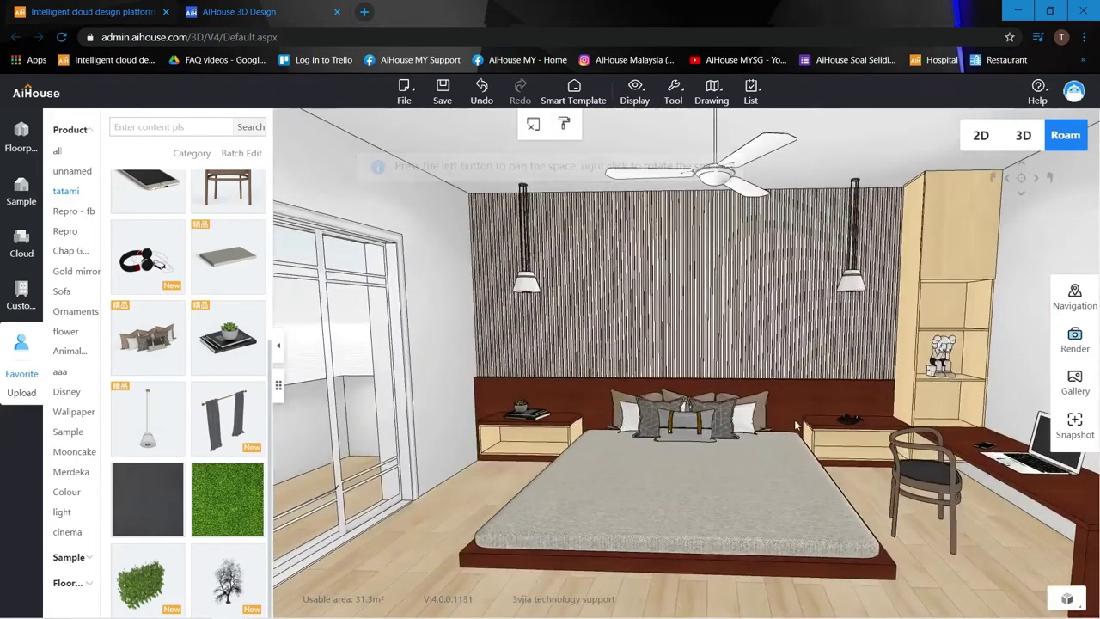
Step: Shift the ceiling fan slightly toward the balcony doors so that it lines up between the two pendant lamps
click(717, 184)
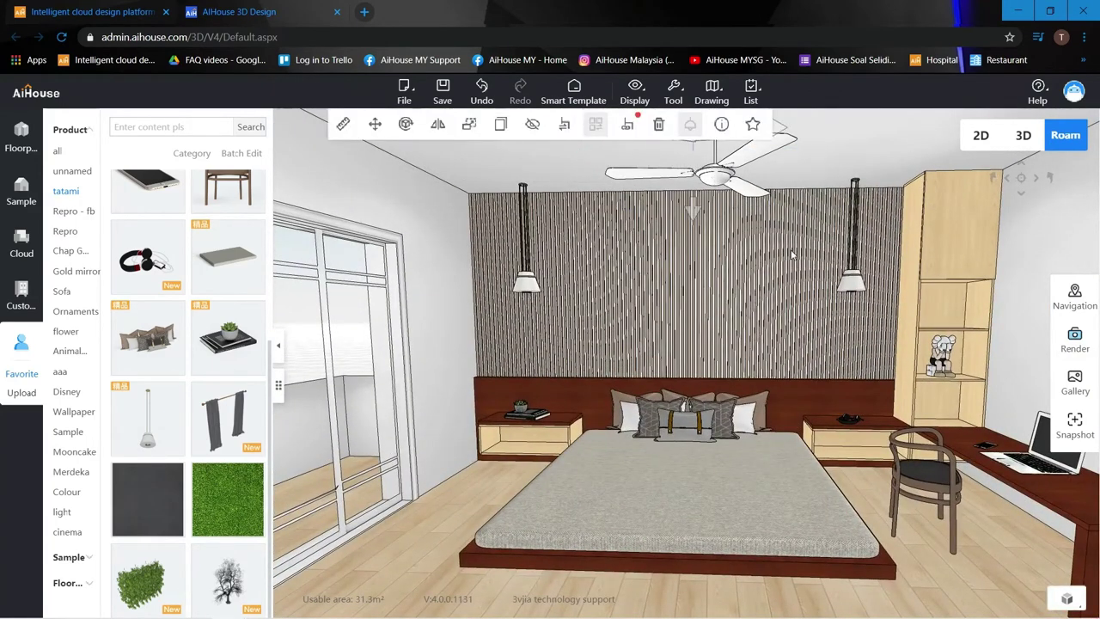
drag(773, 204, 751, 206)
click(789, 186)
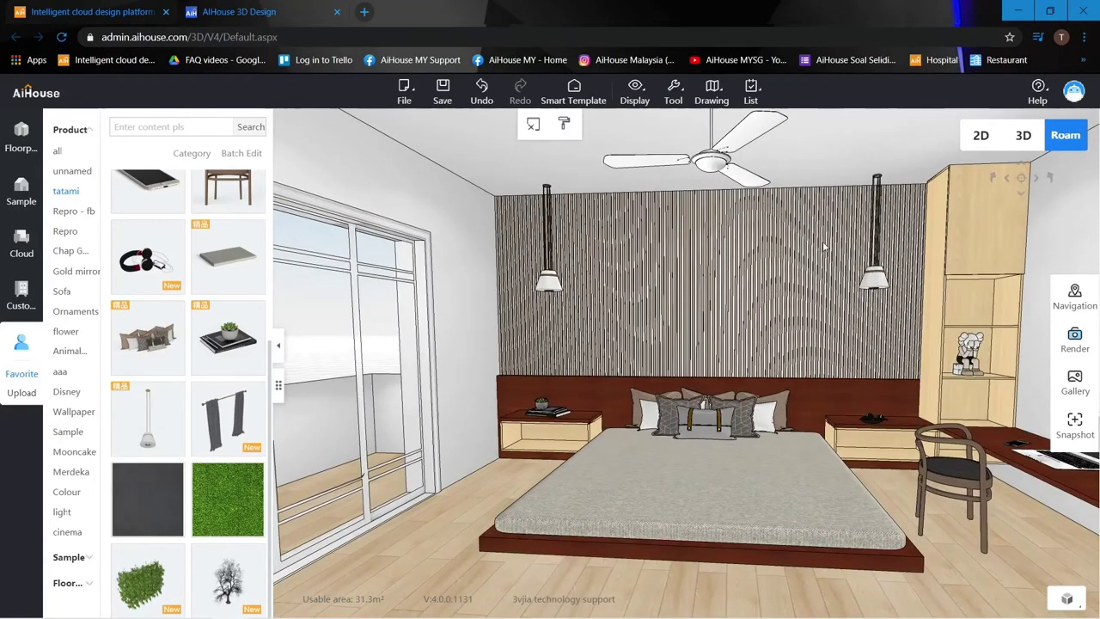
drag(822, 247, 507, 253)
click(695, 209)
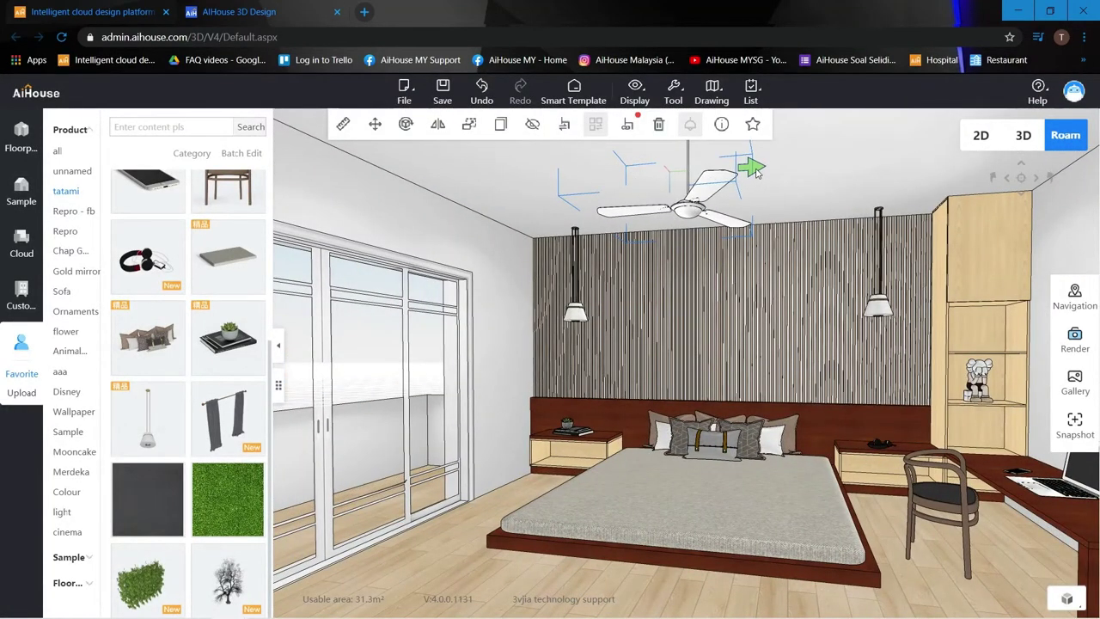
click(819, 278)
Step: Place the modern TV background wall from the favourites on the wall opposite the bed and shift it slightly toward the balcony side
drag(733, 327, 828, 273)
click(800, 255)
scroll(800, 255, down, 5)
scroll(803, 280, down, 3)
mouse_move(179, 392)
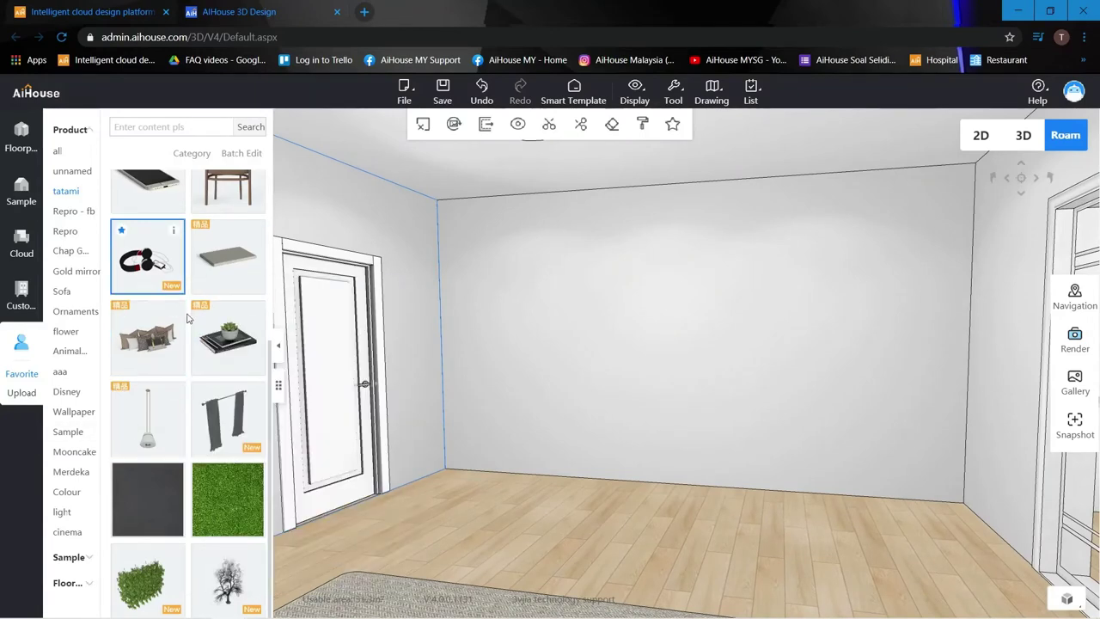
scroll(176, 378, up, 3)
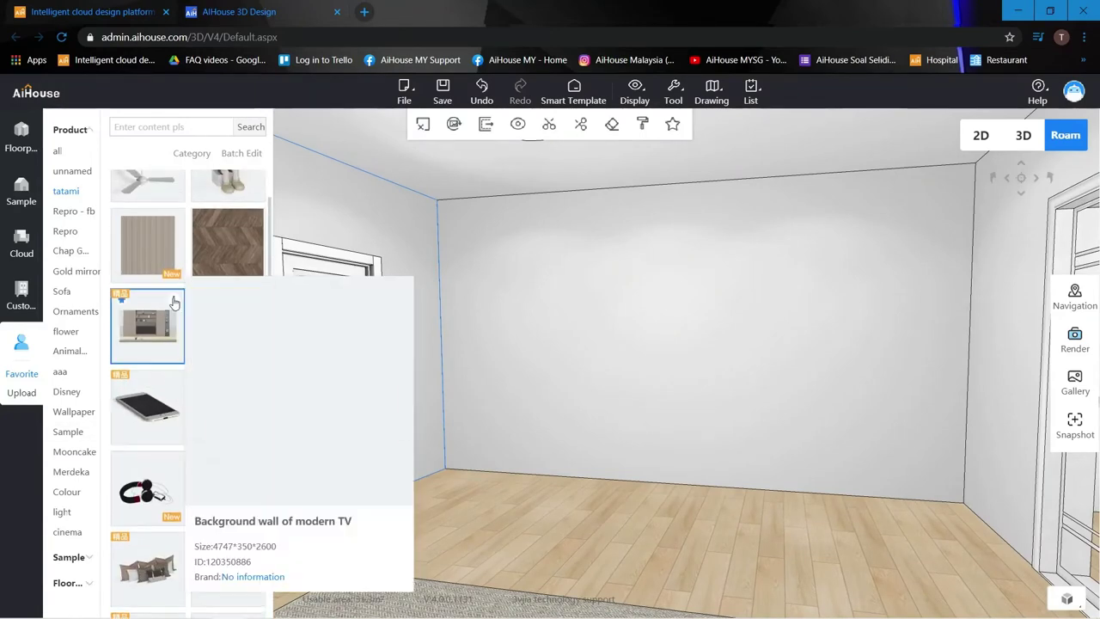
drag(638, 342, 664, 342)
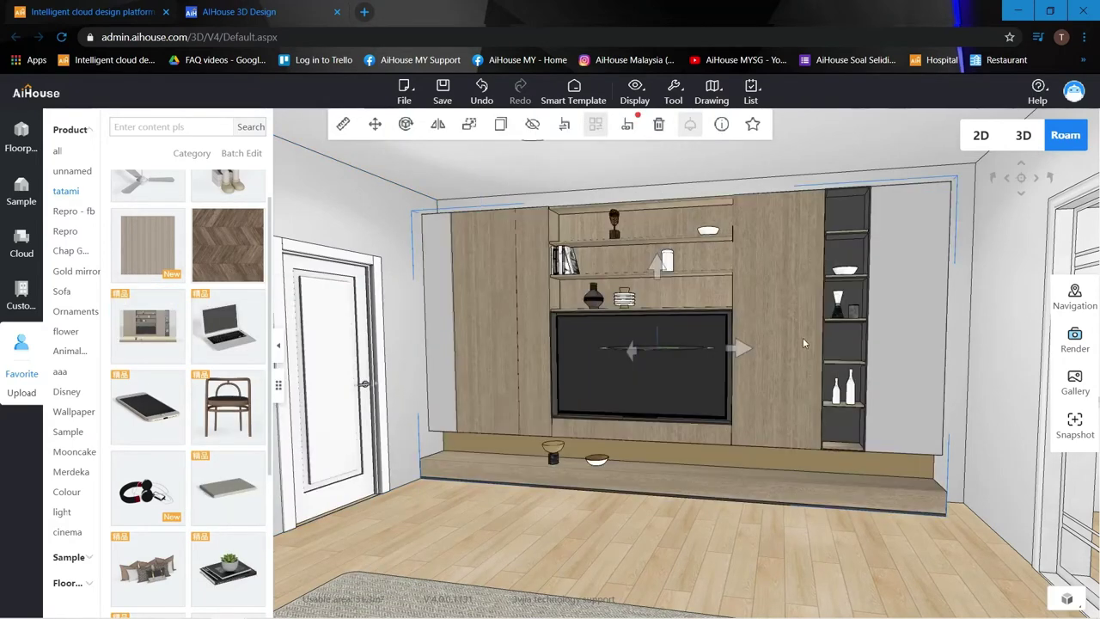
drag(724, 352, 747, 350)
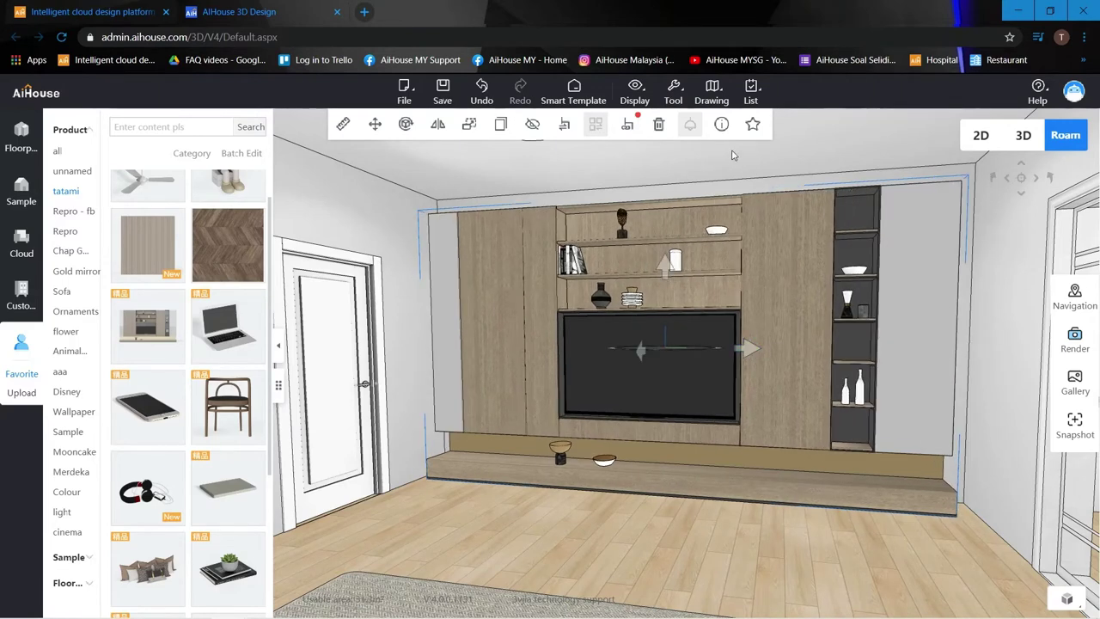
Step: Set the TV background wall's length to 5000 mm and its height to 2800 mm
click(722, 125)
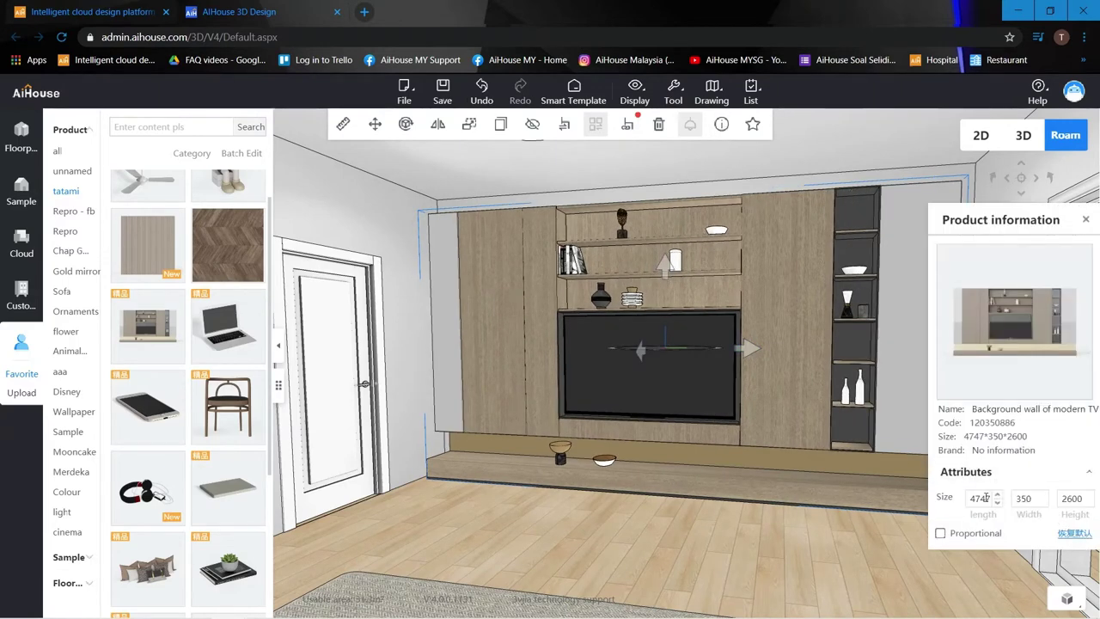
text(5000)
key(Return)
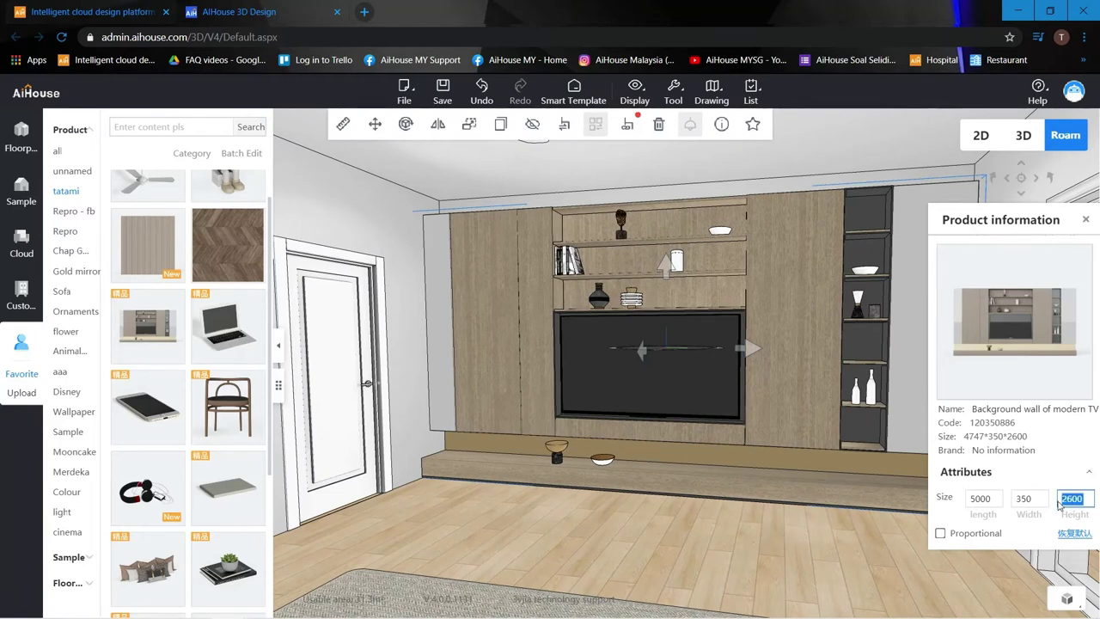
key(Return)
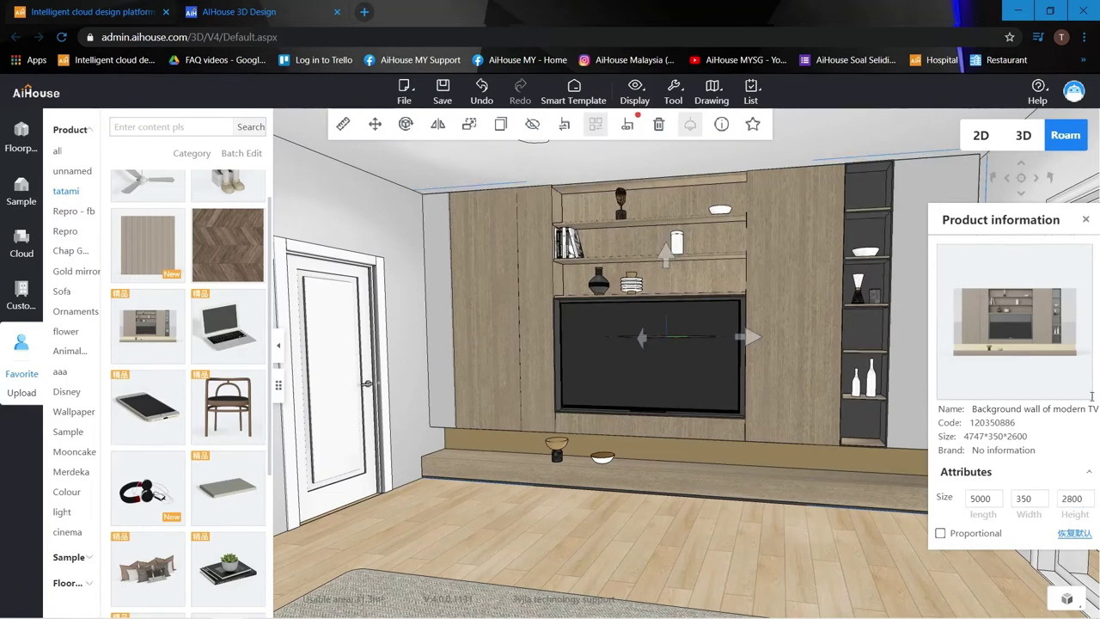
click(1084, 220)
click(993, 297)
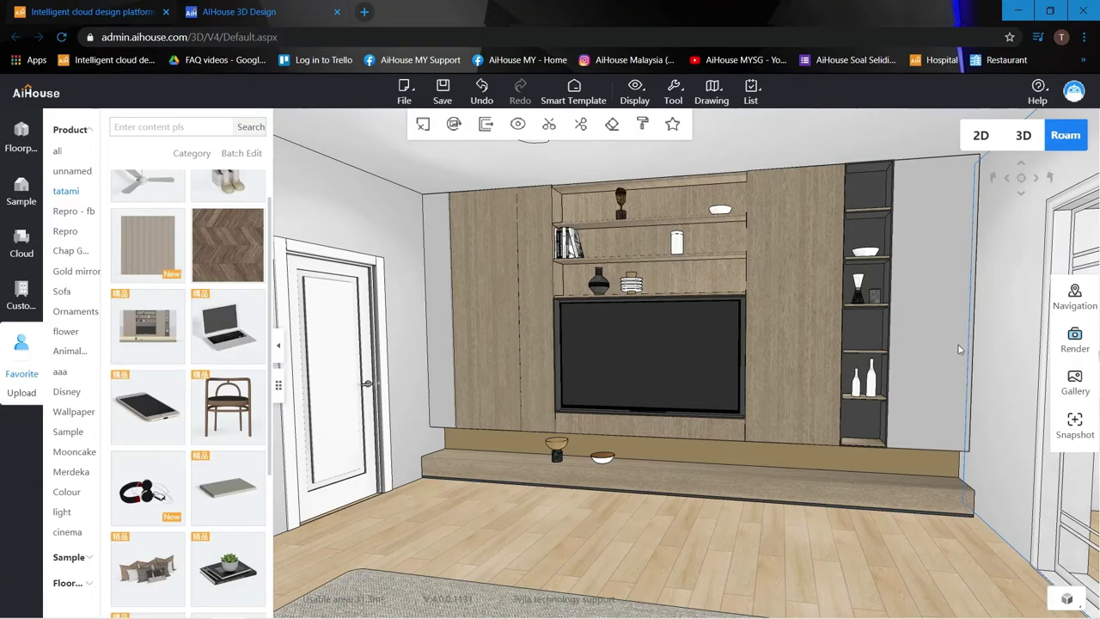
Step: Nudge the TV background wall sideways until its end meets the wall on the balcony side
scroll(975, 335, up, 2)
drag(922, 380, 787, 417)
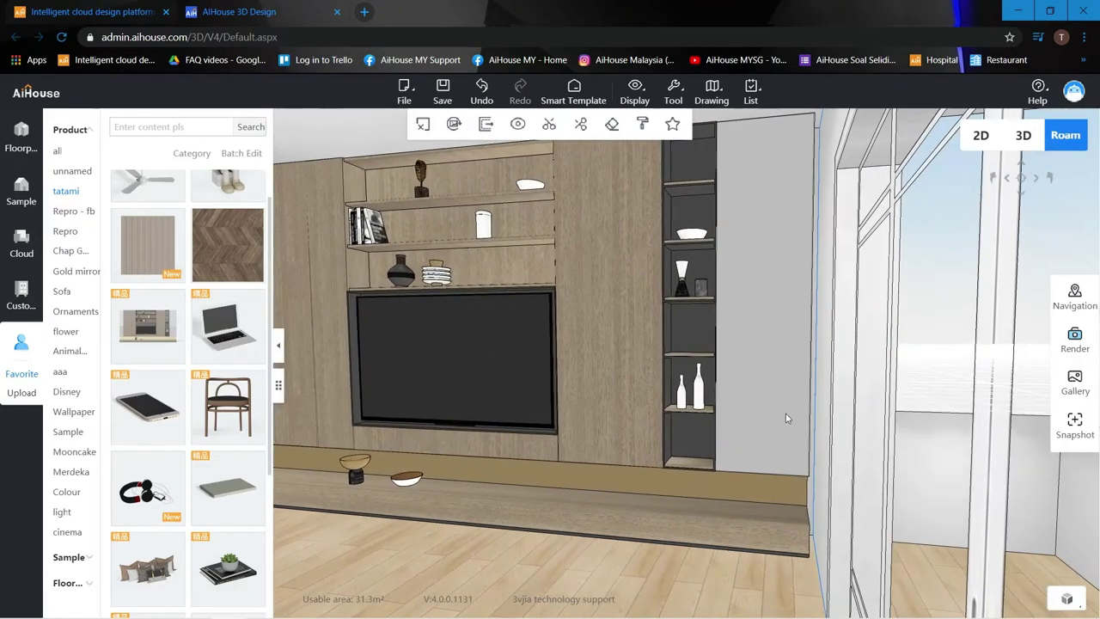
click(554, 339)
drag(552, 344, 557, 343)
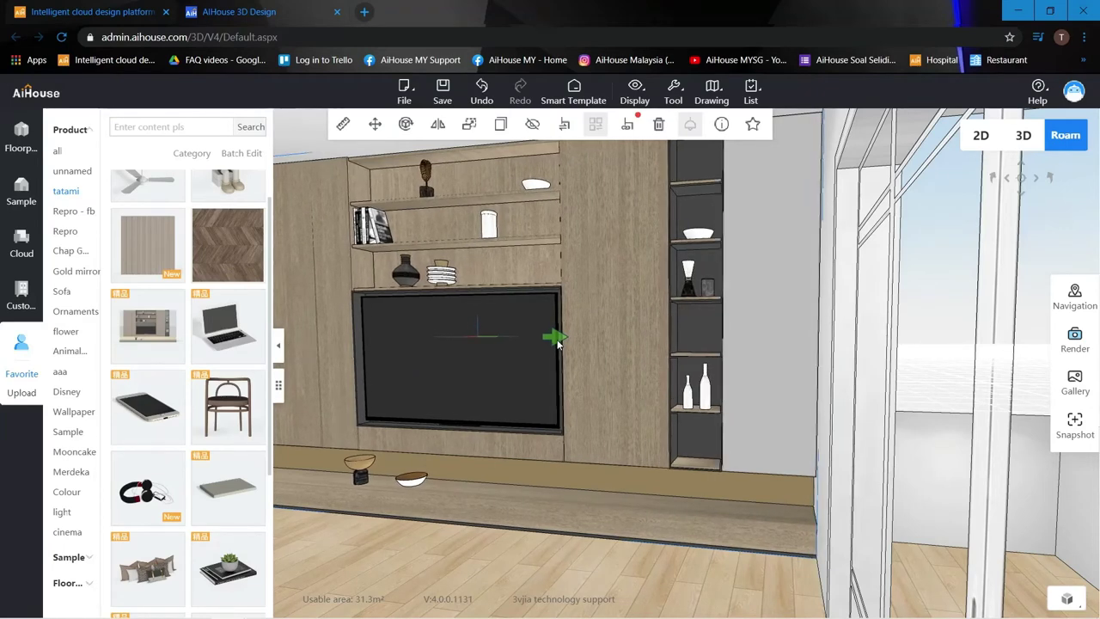
Step: Check the TV background wall's end beside the door and set its length to 4990 mm
drag(526, 552, 661, 469)
scroll(661, 469, up, 2)
scroll(661, 467, down, 1)
scroll(662, 456, down, 2)
click(693, 366)
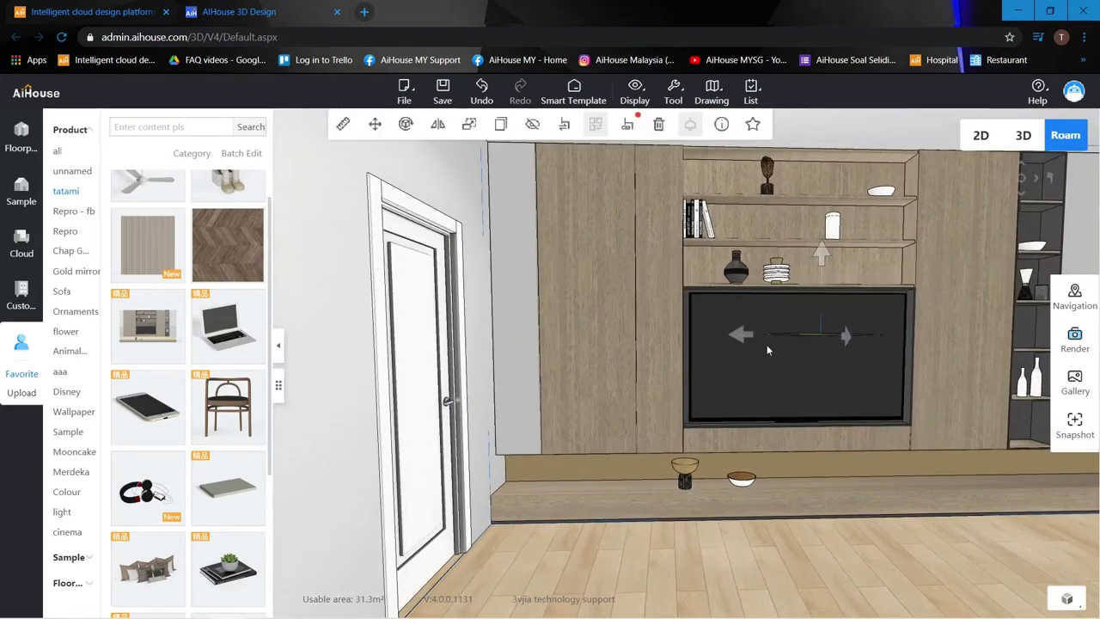
click(722, 126)
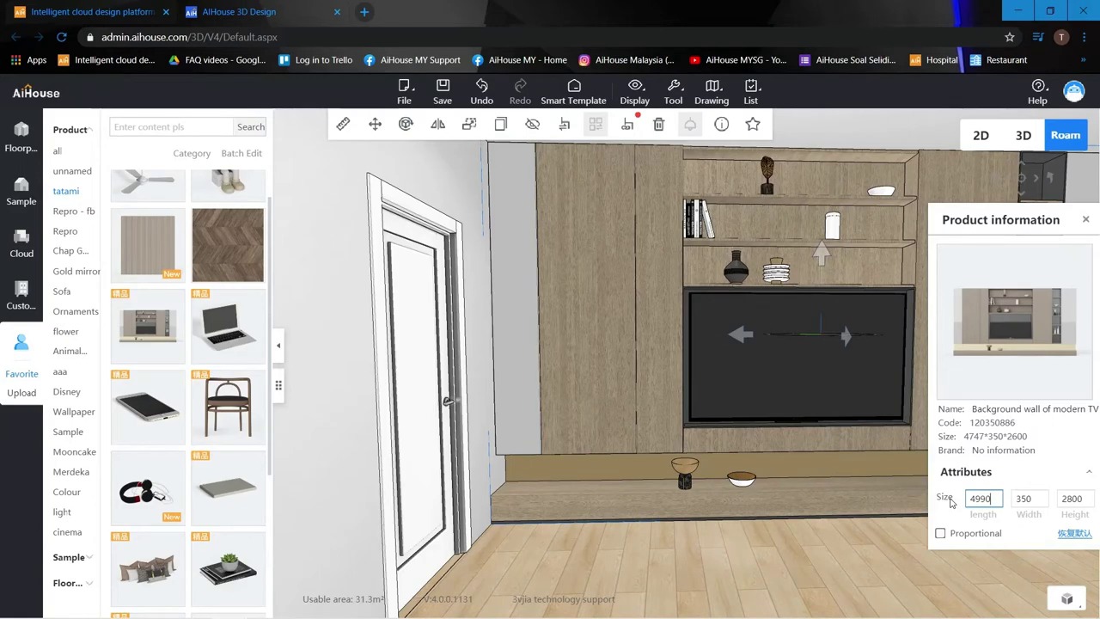
click(818, 545)
Step: Examine how the TV background wall fits against the ceiling, the side walls and the floor
key(d)
key(d)
drag(682, 474, 718, 392)
click(679, 413)
right_drag(660, 385, 653, 481)
drag(653, 481, 650, 482)
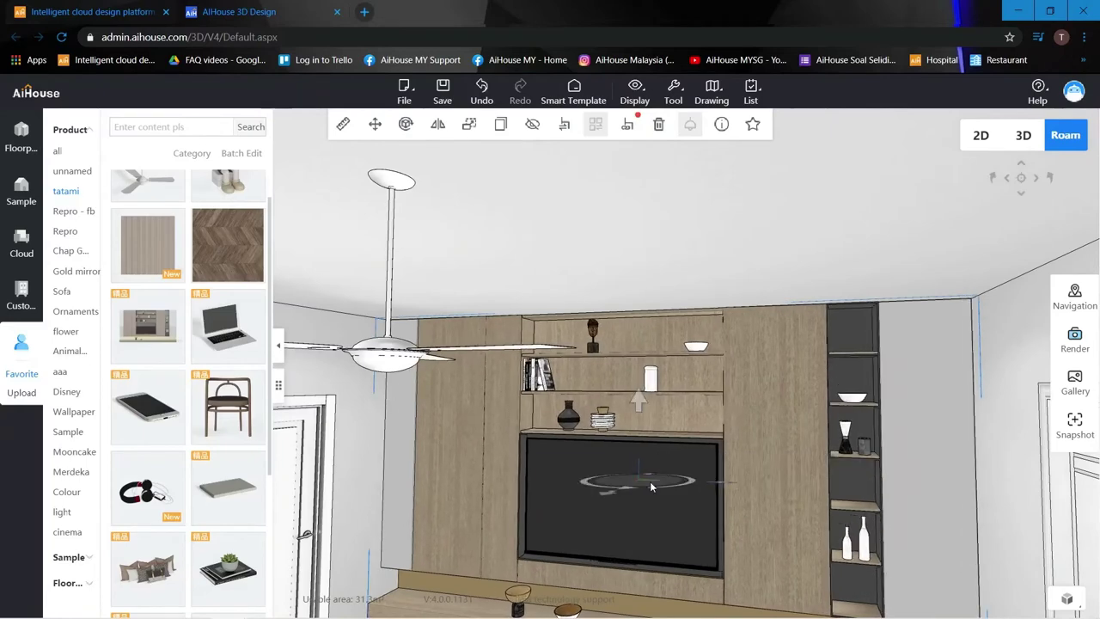
click(830, 236)
right_drag(718, 383, 824, 460)
right_drag(694, 349, 818, 382)
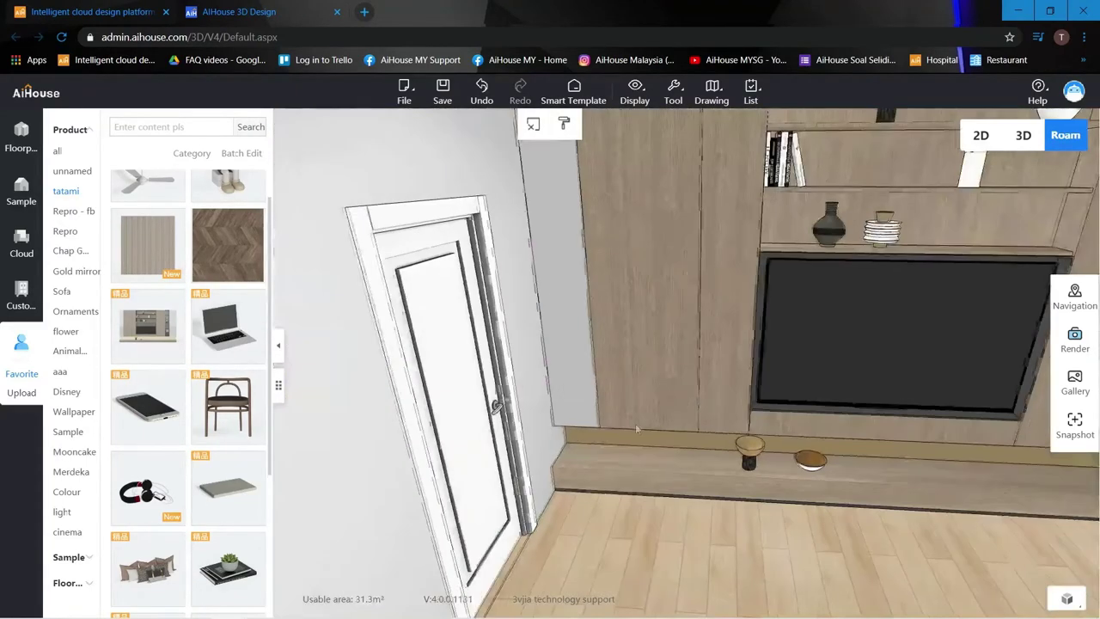
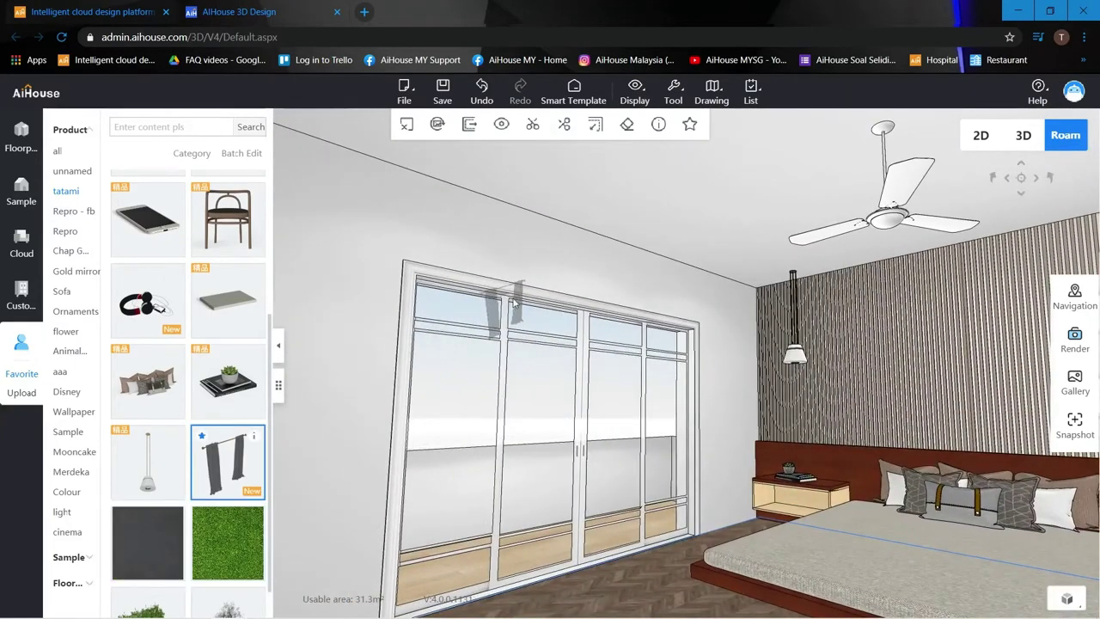
Step: Place the grey curtains at the balcony sliding doors and move them slightly into the room, clear of the wall
click(574, 569)
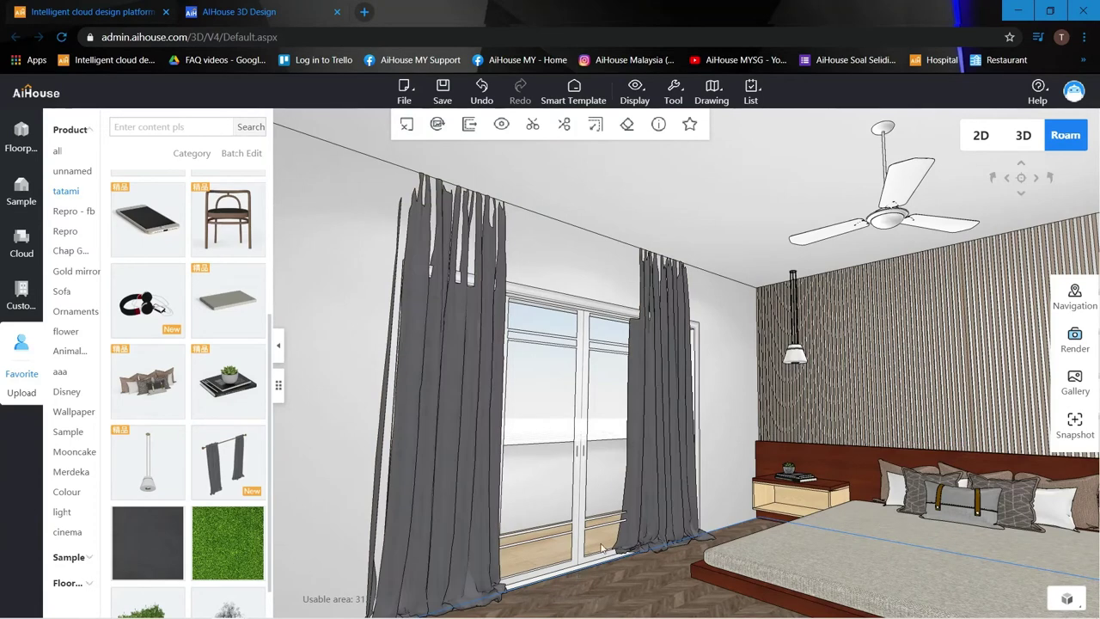
click(459, 462)
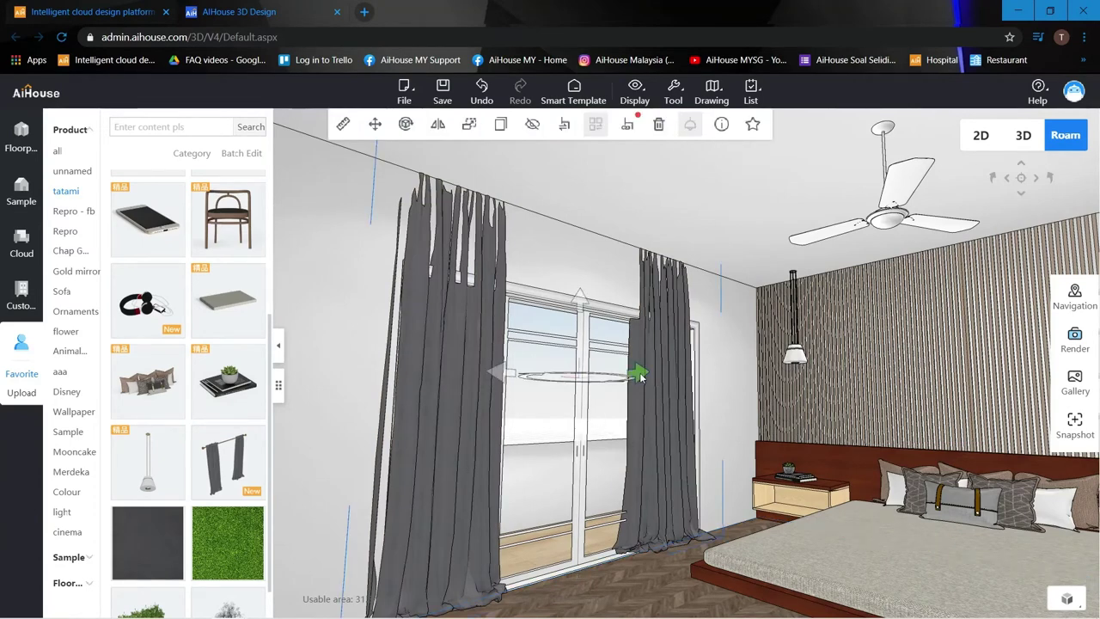
drag(641, 377, 651, 376)
drag(572, 348, 643, 342)
key(d)
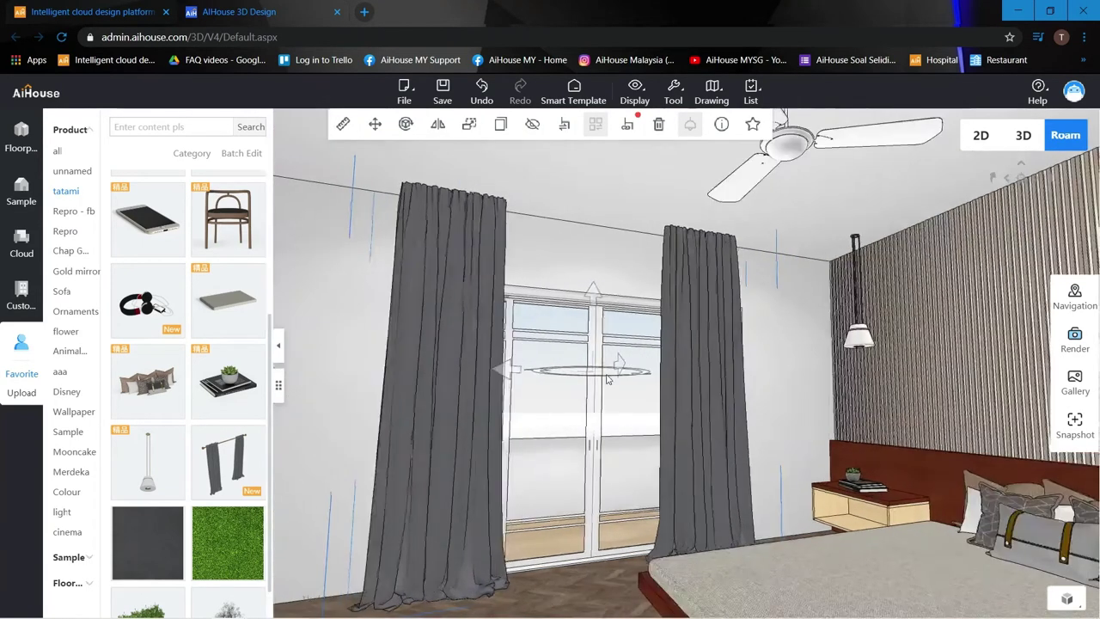
Step: Shift the grey curtains sideways so they sit centred on the balcony sliding doors
drag(607, 379, 535, 383)
key(d)
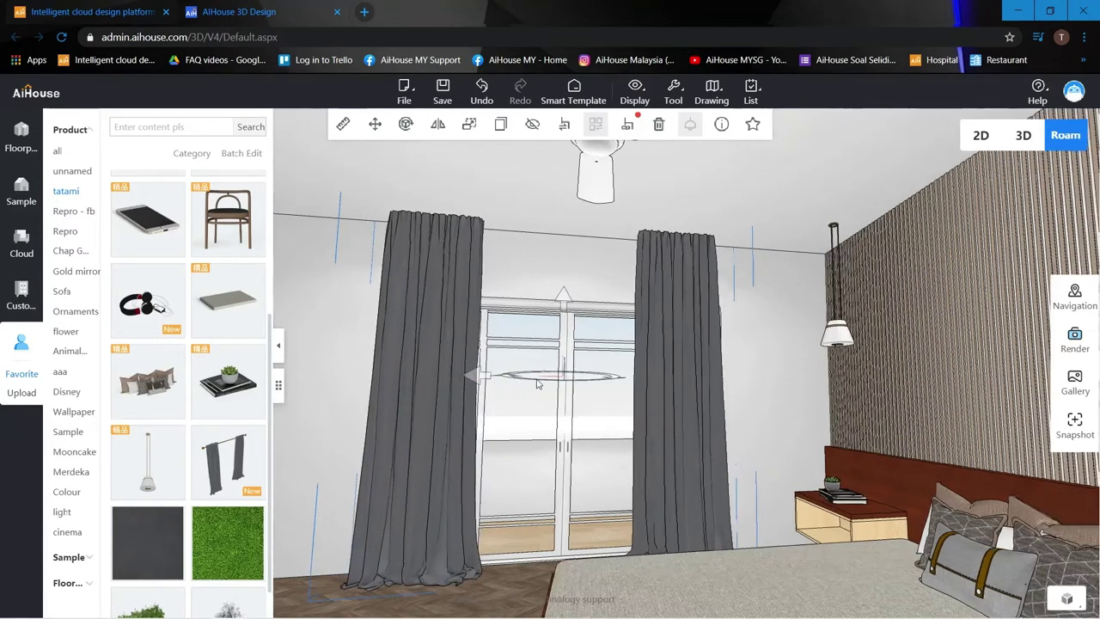
drag(465, 385, 465, 384)
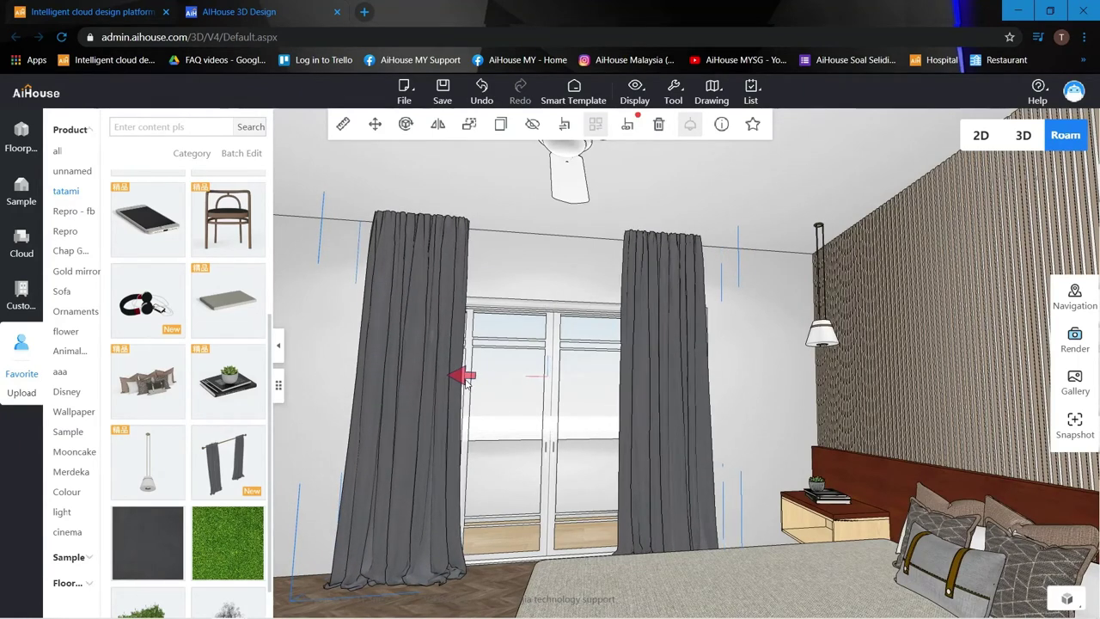
drag(629, 381, 636, 385)
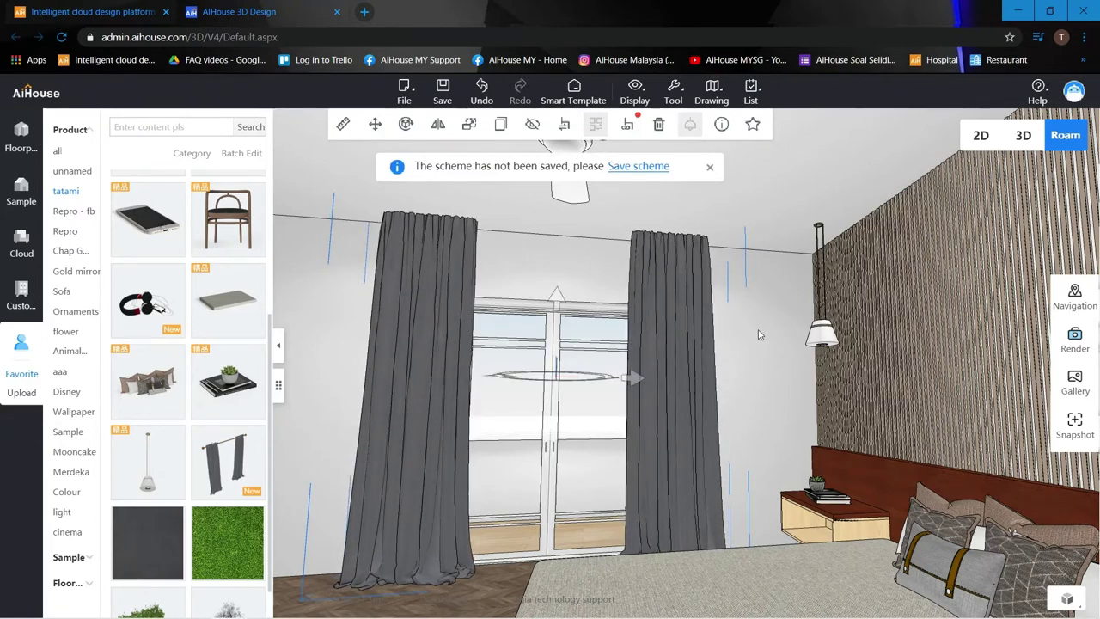
click(756, 354)
Step: Open the long red headboard board behind the bed for cabinet editing and bring up its material choices
drag(756, 354, 745, 436)
drag(706, 361, 709, 392)
click(708, 392)
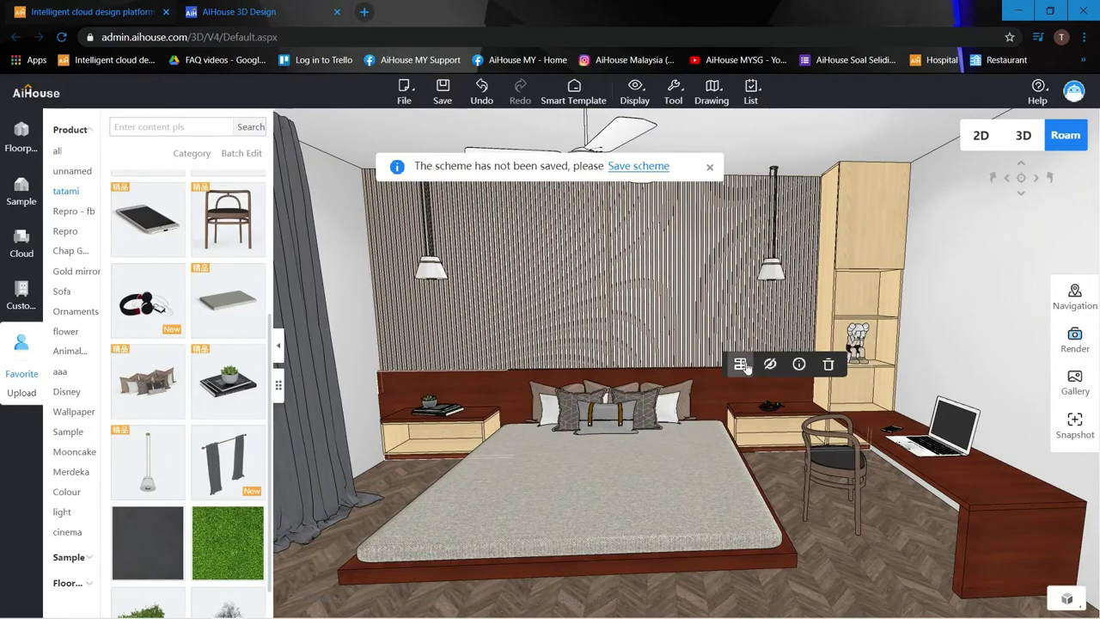
click(741, 363)
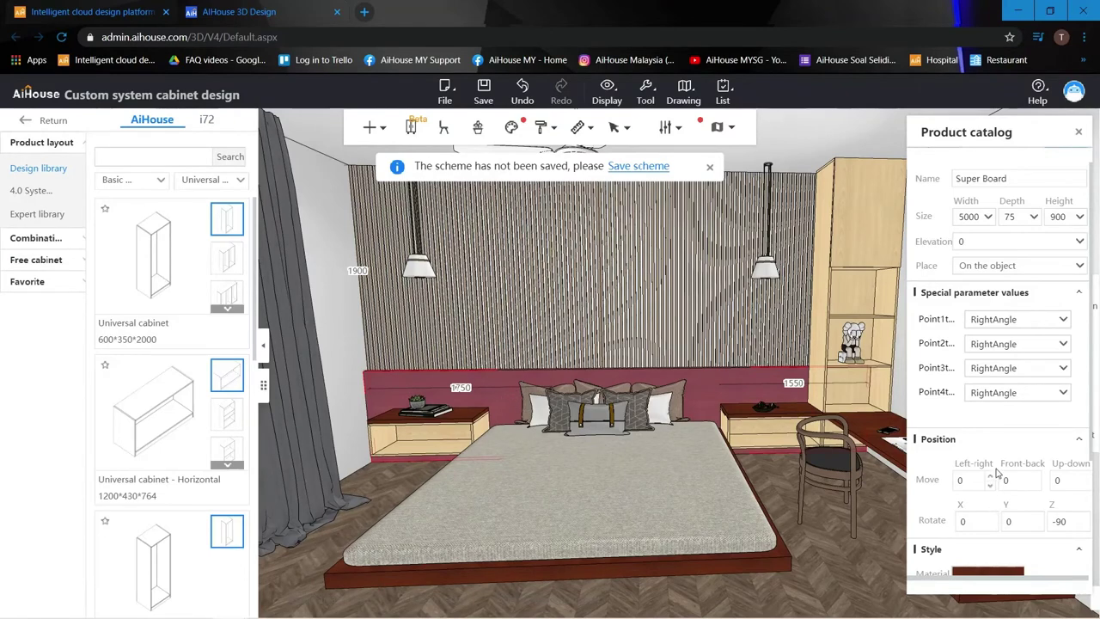
scroll(997, 474, down, 2)
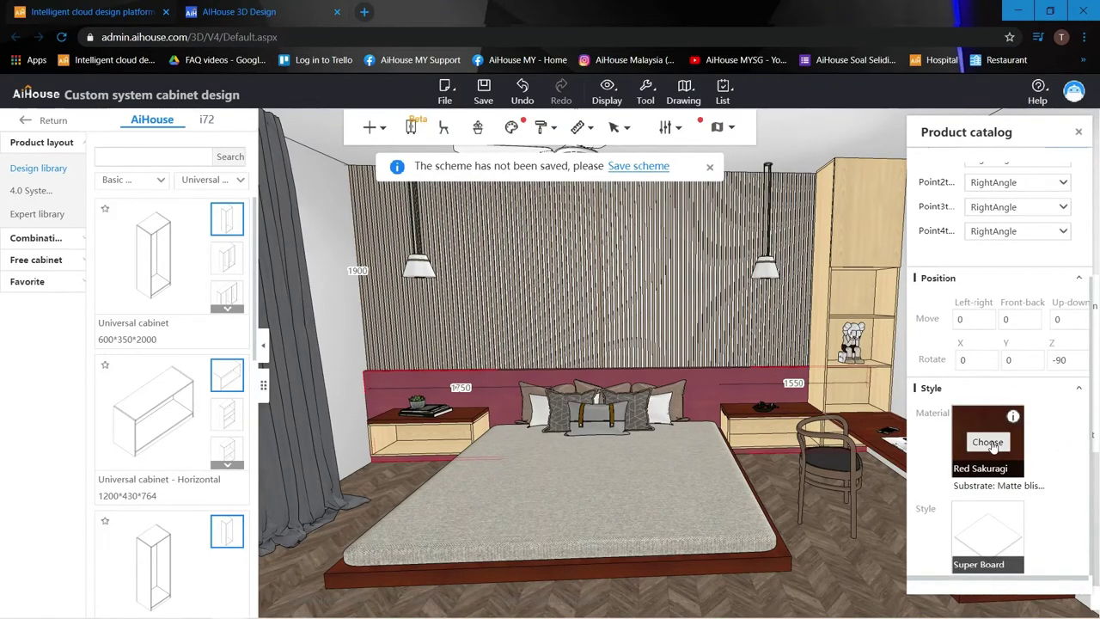
click(989, 443)
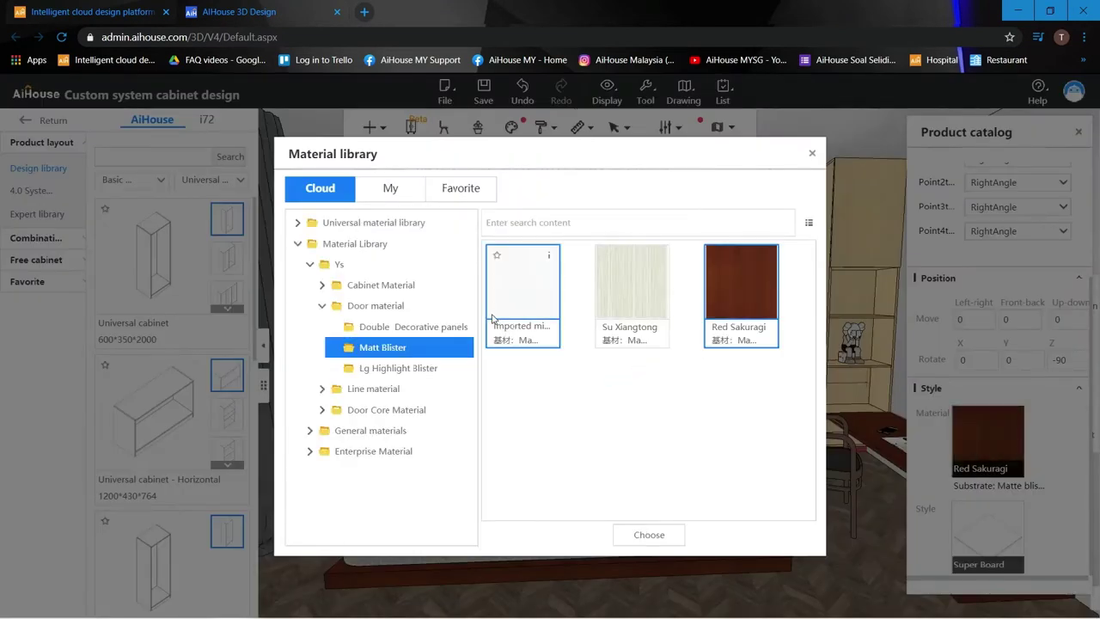
Step: Apply the light Huang Feng solid wood material from the universal material library to the headboard board
click(347, 223)
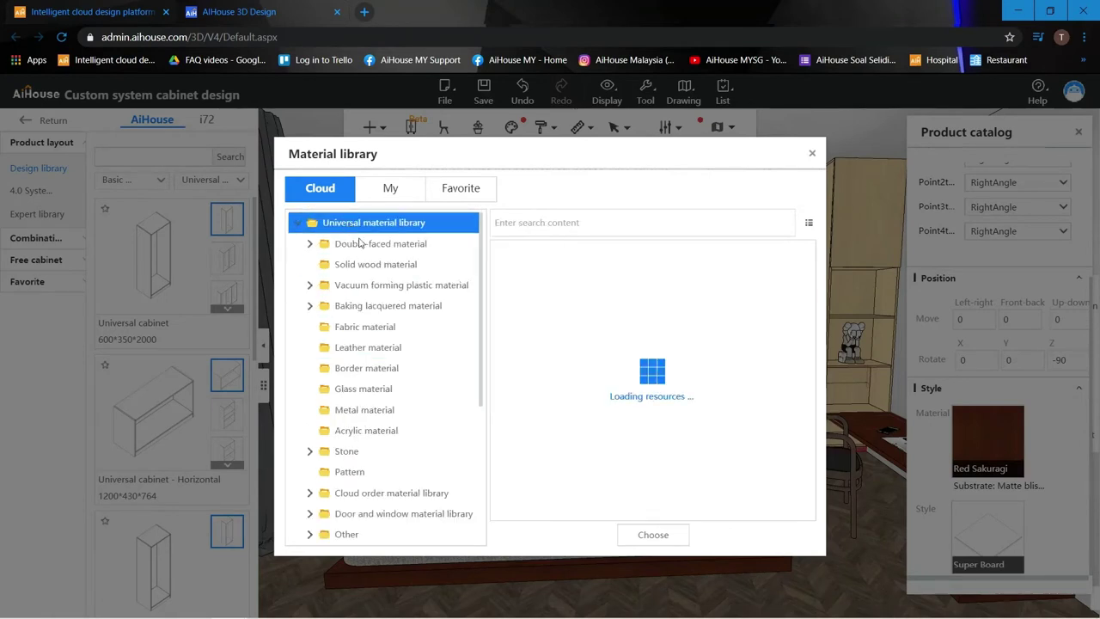
click(360, 268)
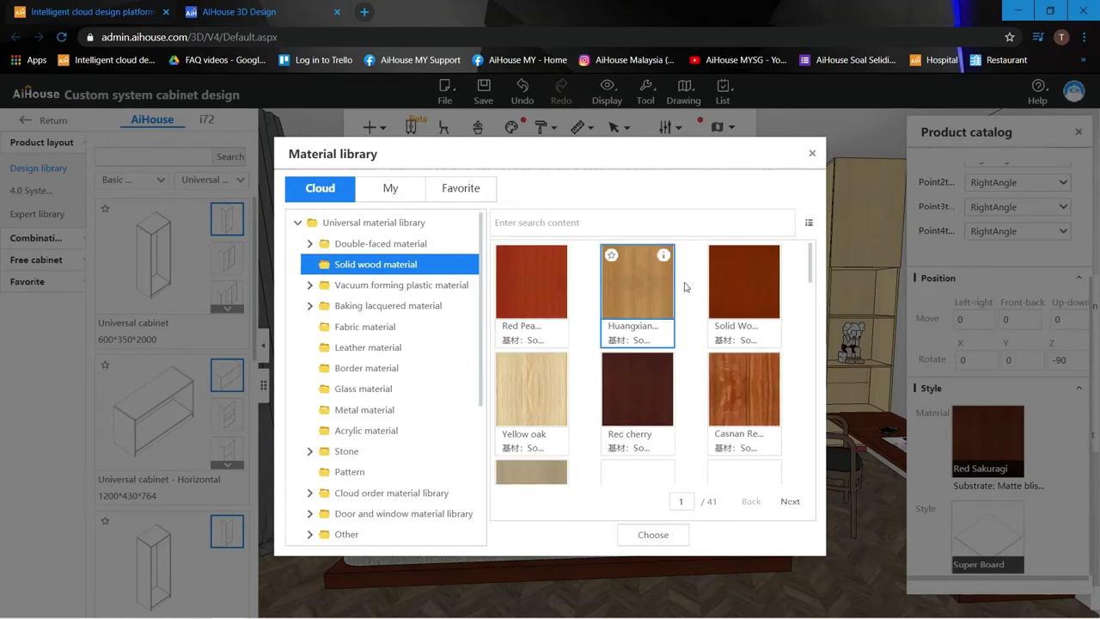
drag(812, 273, 811, 308)
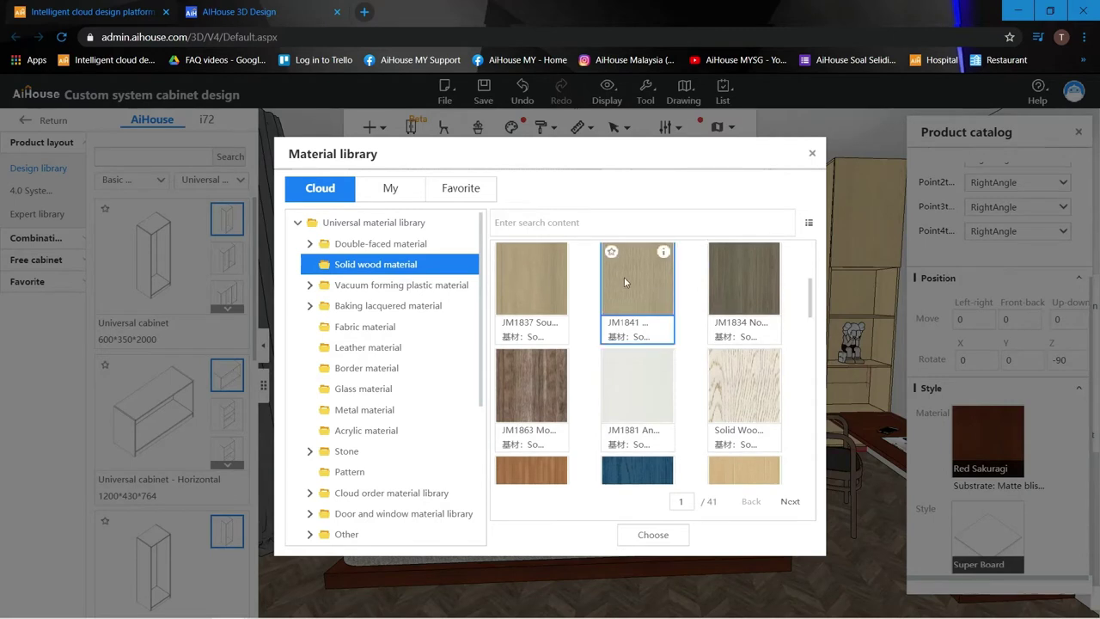
mouse_move(662, 258)
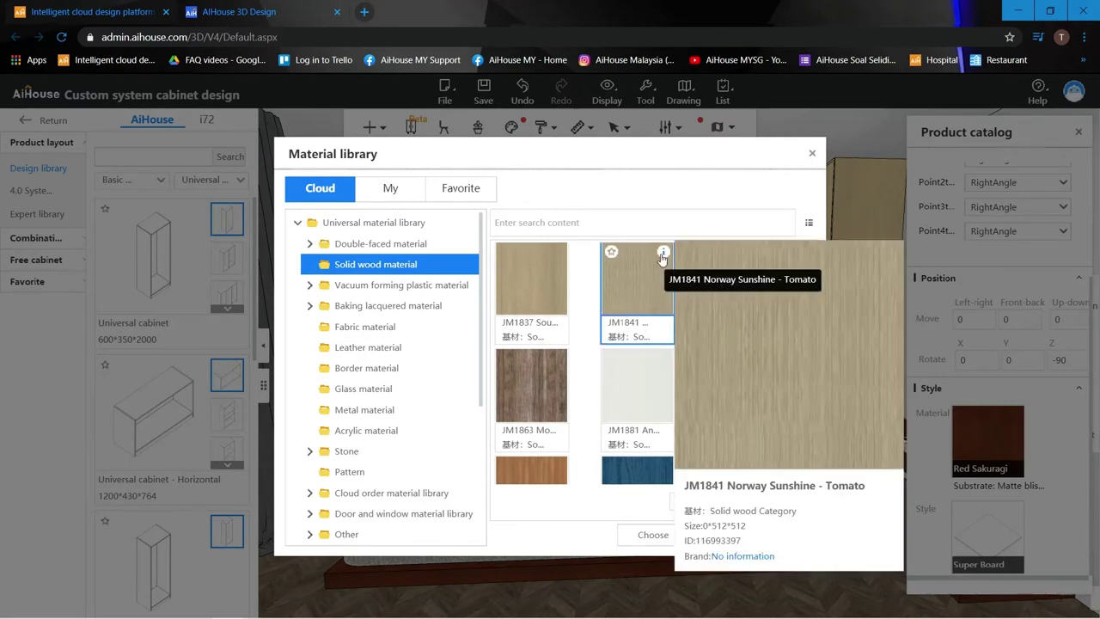
drag(813, 293, 817, 323)
mouse_move(769, 294)
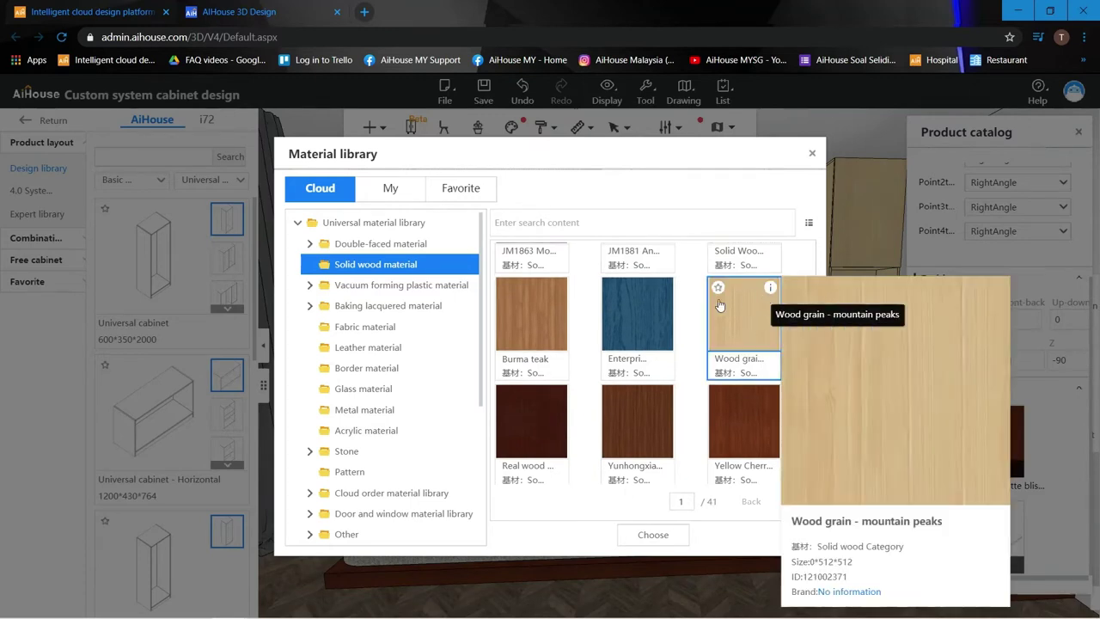
scroll(684, 316, down, 5)
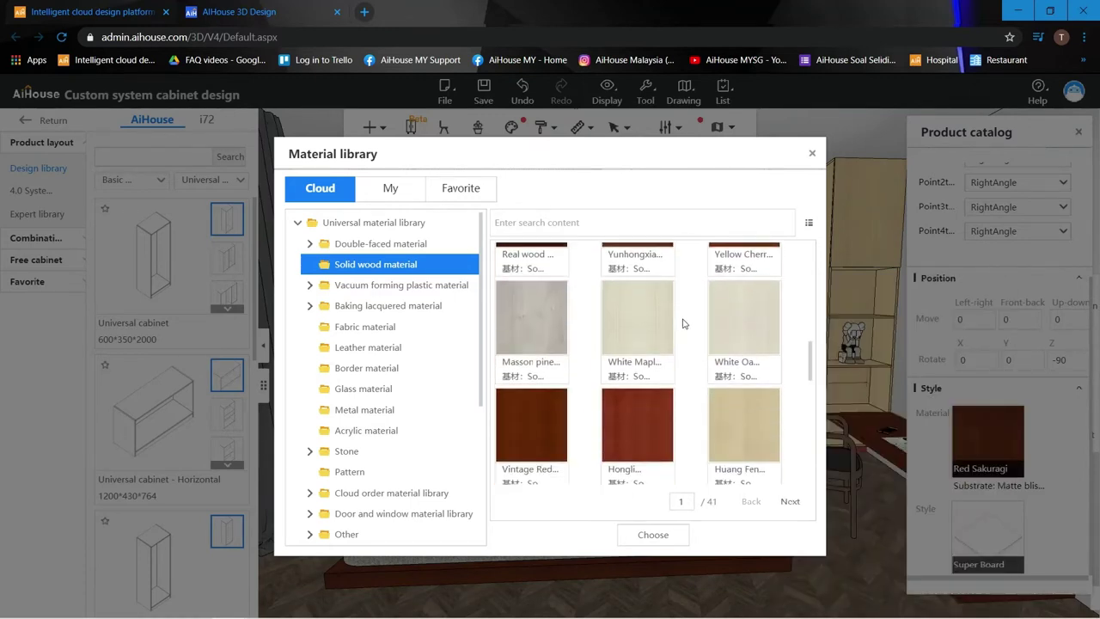
scroll(683, 324, up, 3)
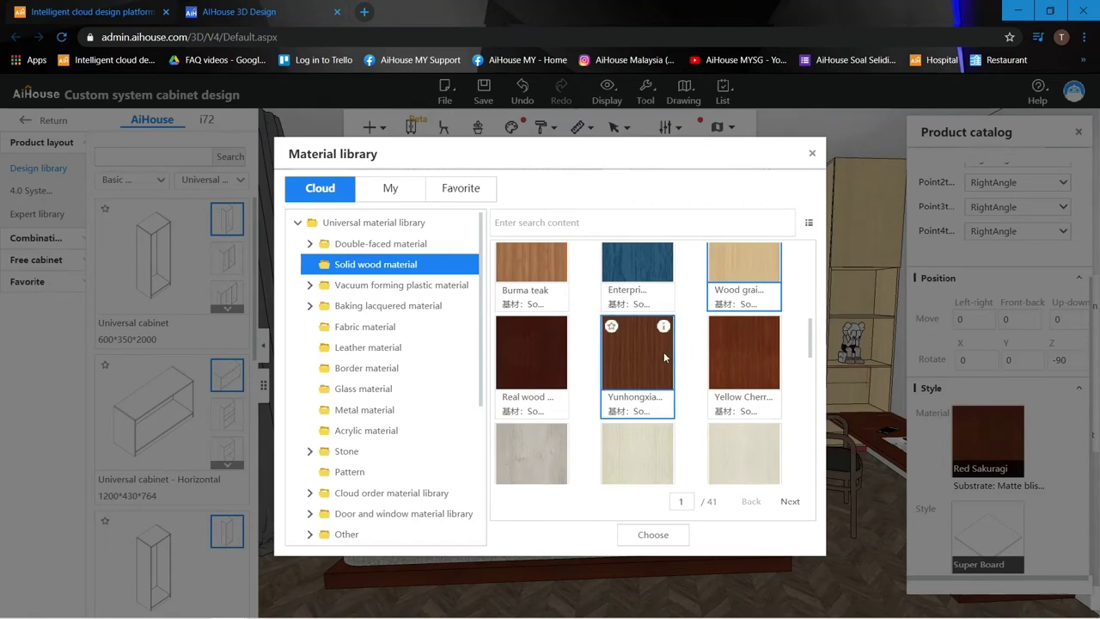
scroll(666, 356, down, 4)
click(742, 341)
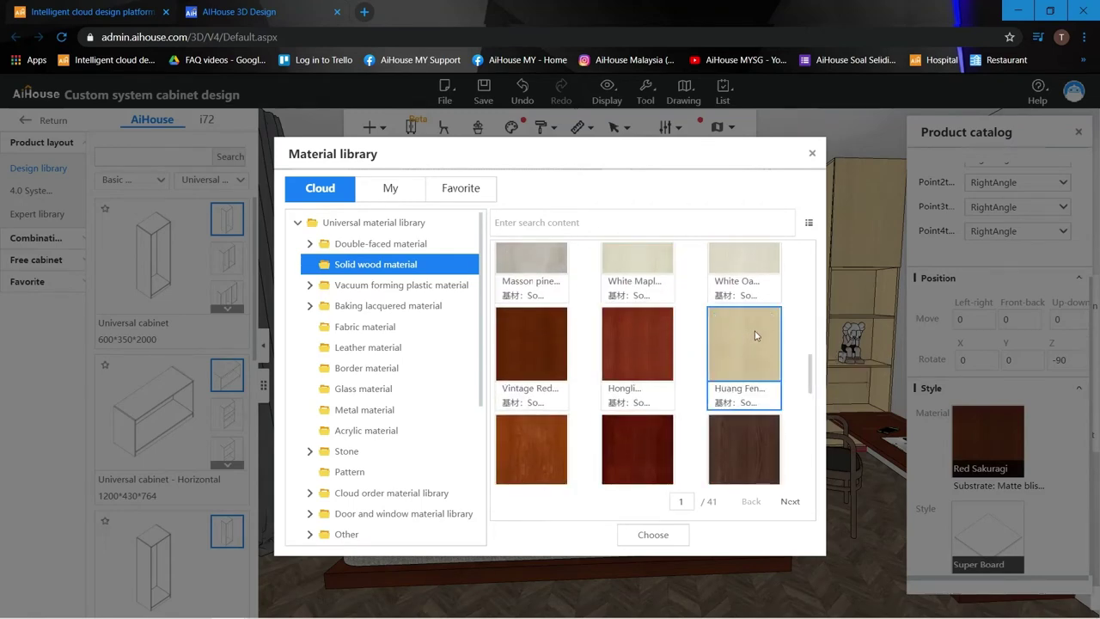
click(653, 534)
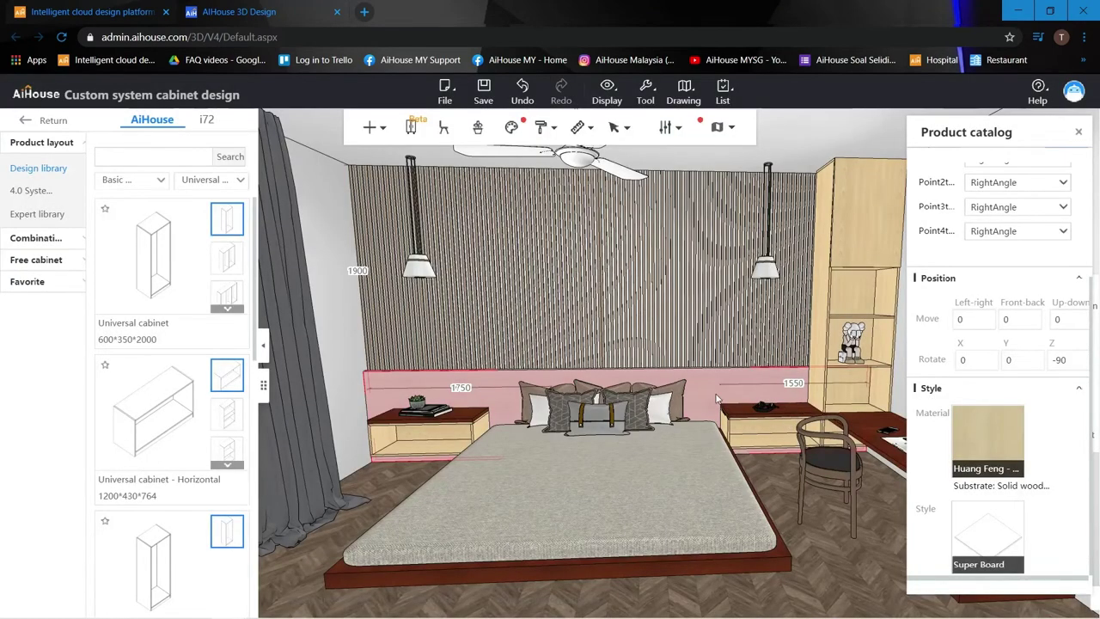
click(767, 481)
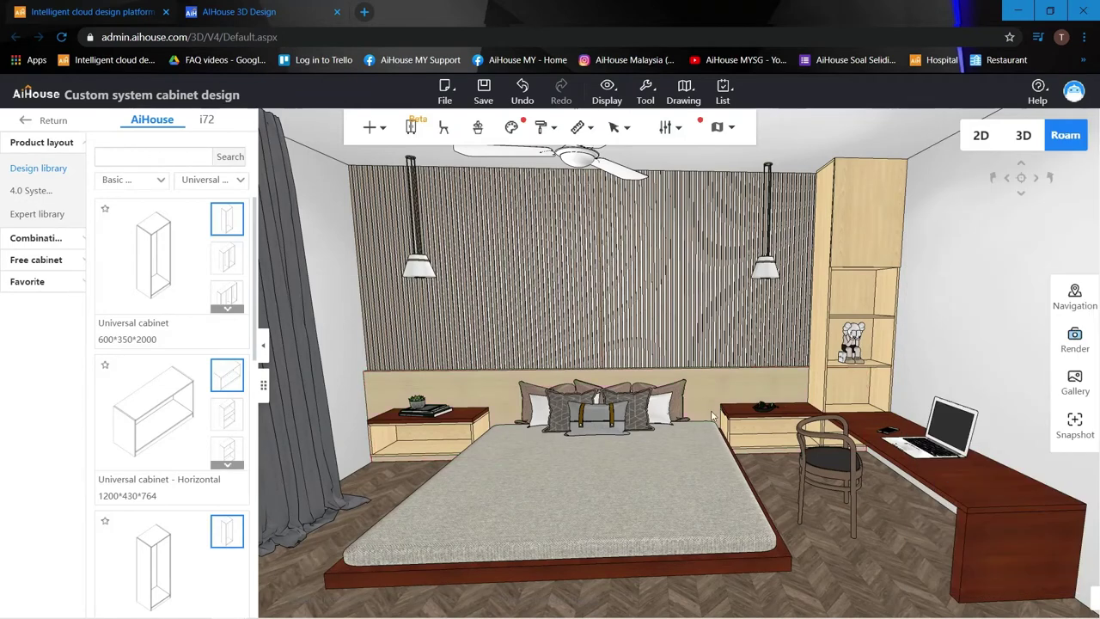
Step: Copy the headboard's material with Material painter onto the bed platform and both bedside cabinets
right_click(718, 382)
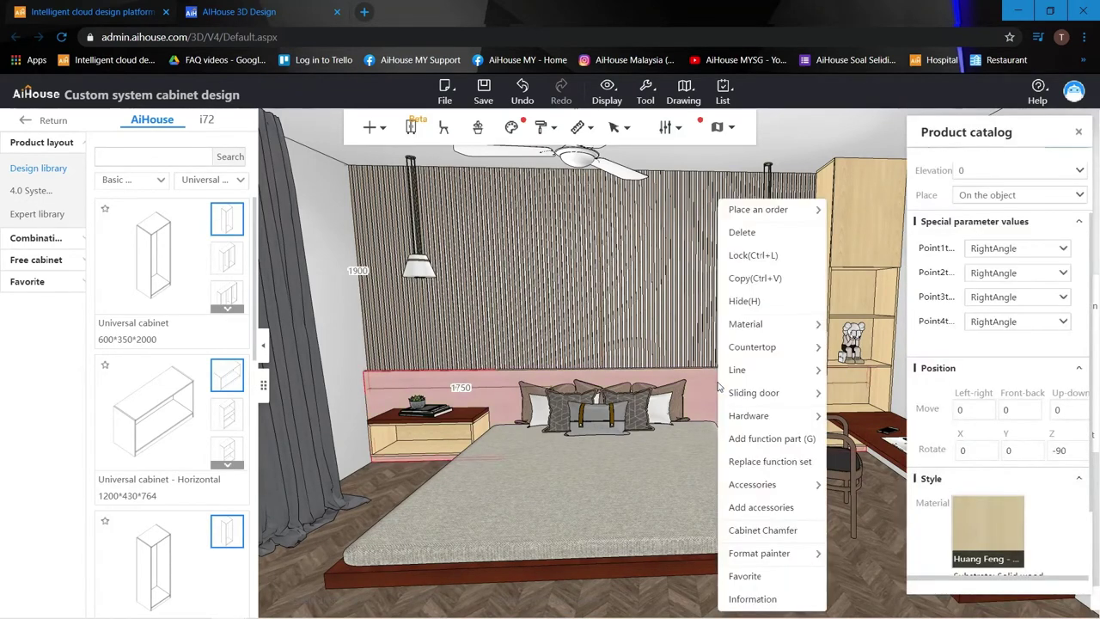
mouse_move(773, 554)
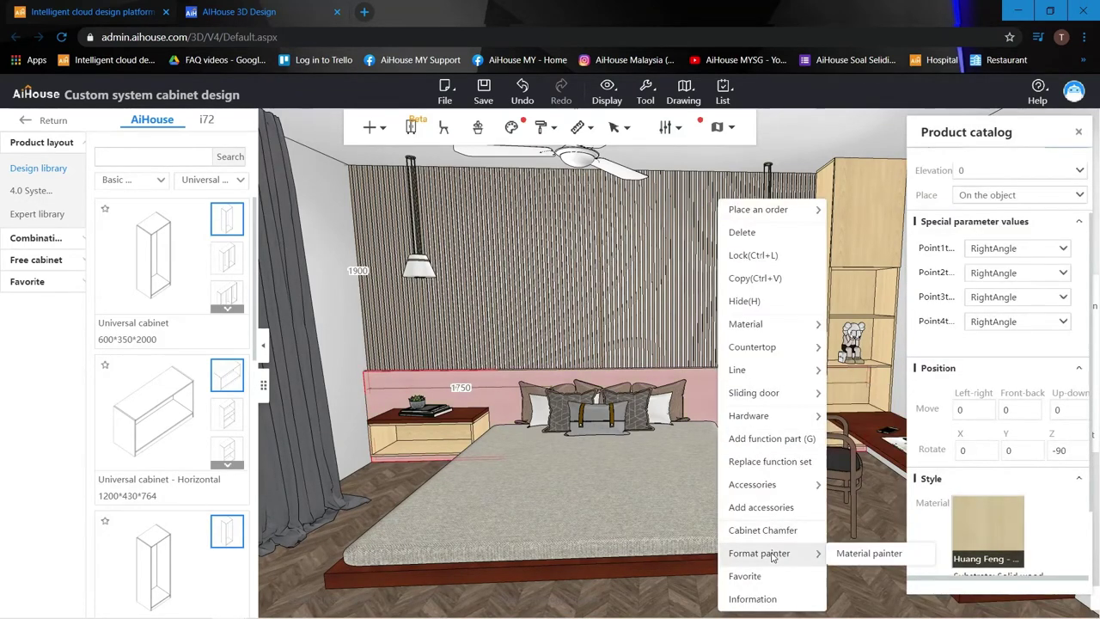
click(862, 550)
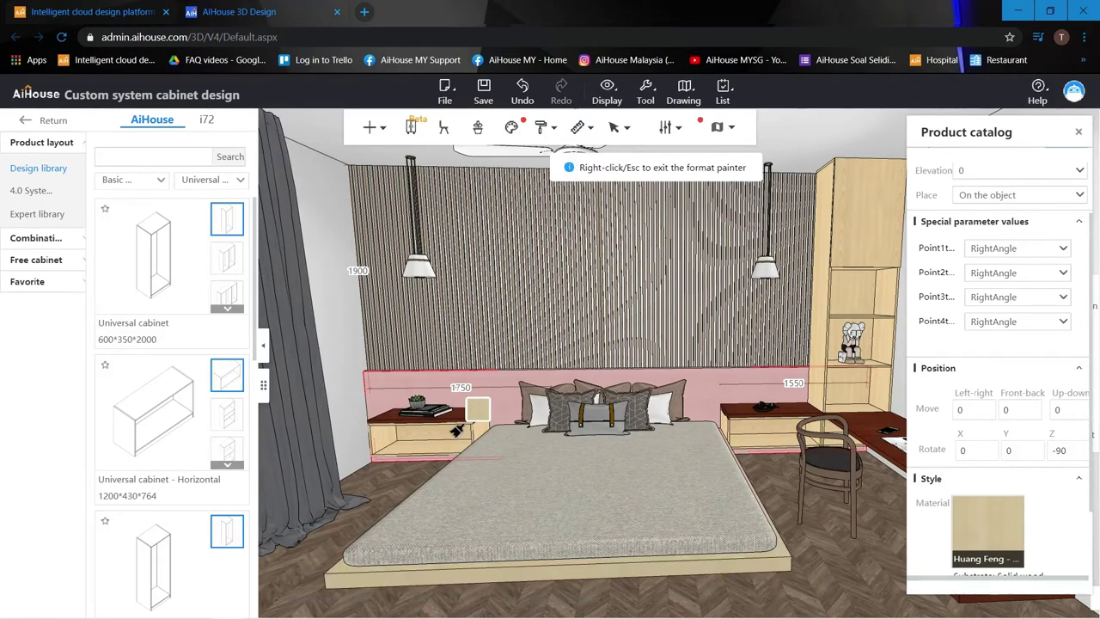
click(480, 411)
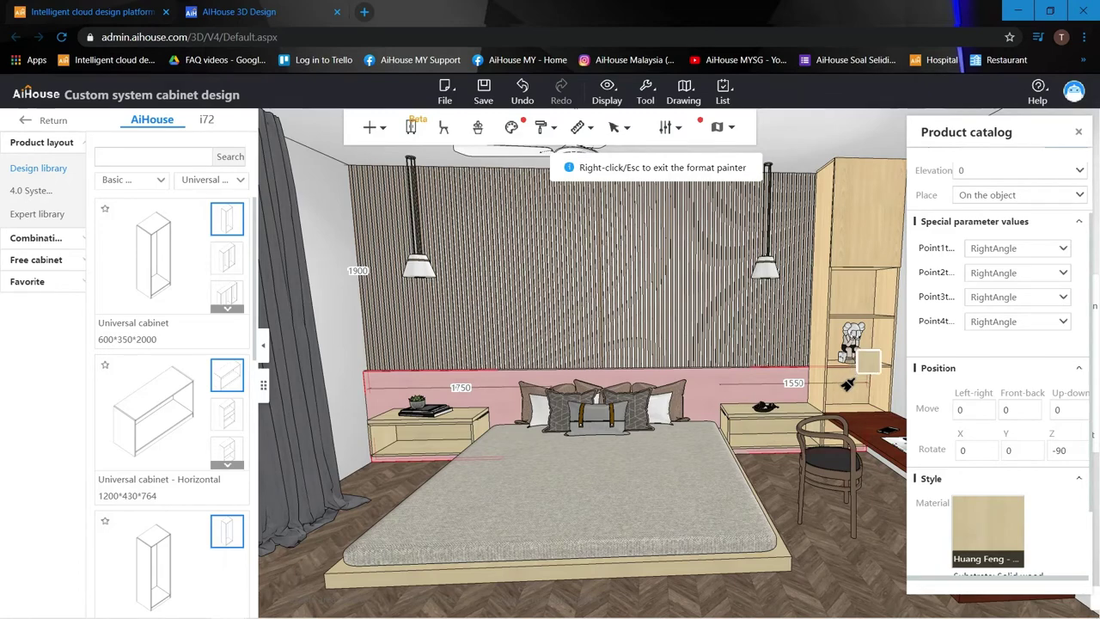
Step: Paint the desk and the recessed red base under the bed with the same wood material, and exit the painter
right_drag(862, 292, 834, 331)
drag(830, 292, 867, 340)
click(848, 356)
right_drag(813, 347, 681, 332)
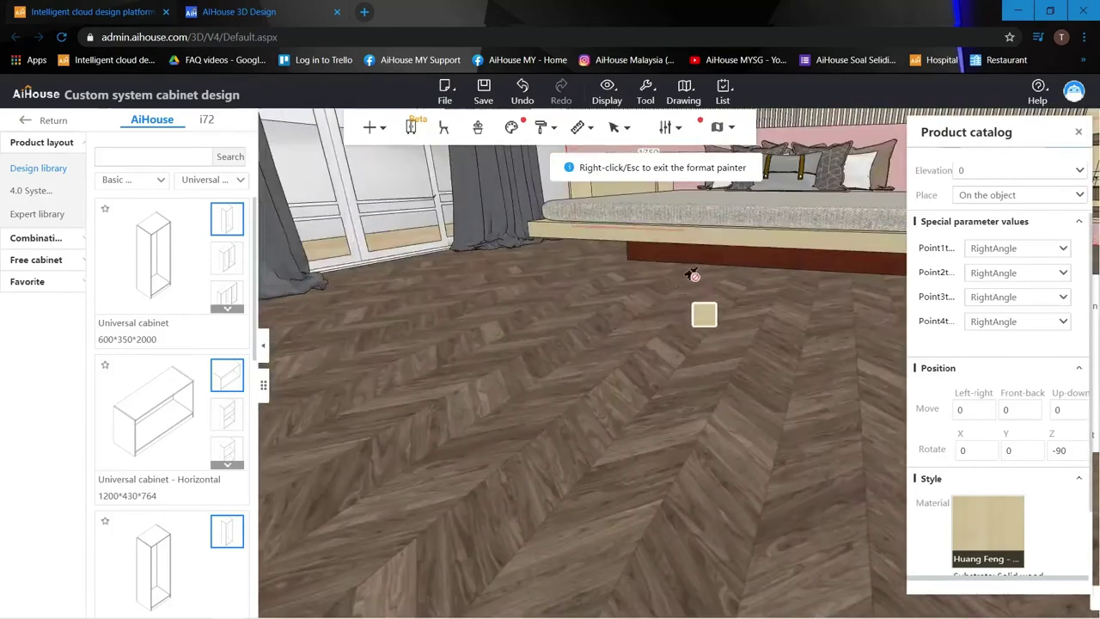
click(704, 249)
mouse_move(676, 260)
mouse_down()
mouse_move(646, 413)
mouse_move(688, 381)
mouse_move(679, 411)
mouse_move(726, 355)
mouse_move(784, 359)
mouse_move(816, 346)
mouse_move(742, 346)
mouse_move(852, 386)
mouse_move(658, 309)
mouse_move(803, 327)
mouse_move(792, 352)
mouse_move(759, 336)
mouse_move(617, 341)
mouse_move(733, 365)
mouse_move(715, 365)
mouse_move(820, 359)
mouse_move(806, 374)
mouse_move(610, 400)
mouse_move(466, 379)
mouse_move(488, 311)
mouse_move(618, 326)
mouse_move(801, 375)
mouse_move(764, 401)
mouse_move(653, 370)
mouse_move(662, 386)
mouse_move(782, 429)
mouse_move(835, 440)
mouse_move(924, 424)
mouse_up()
right_click(677, 411)
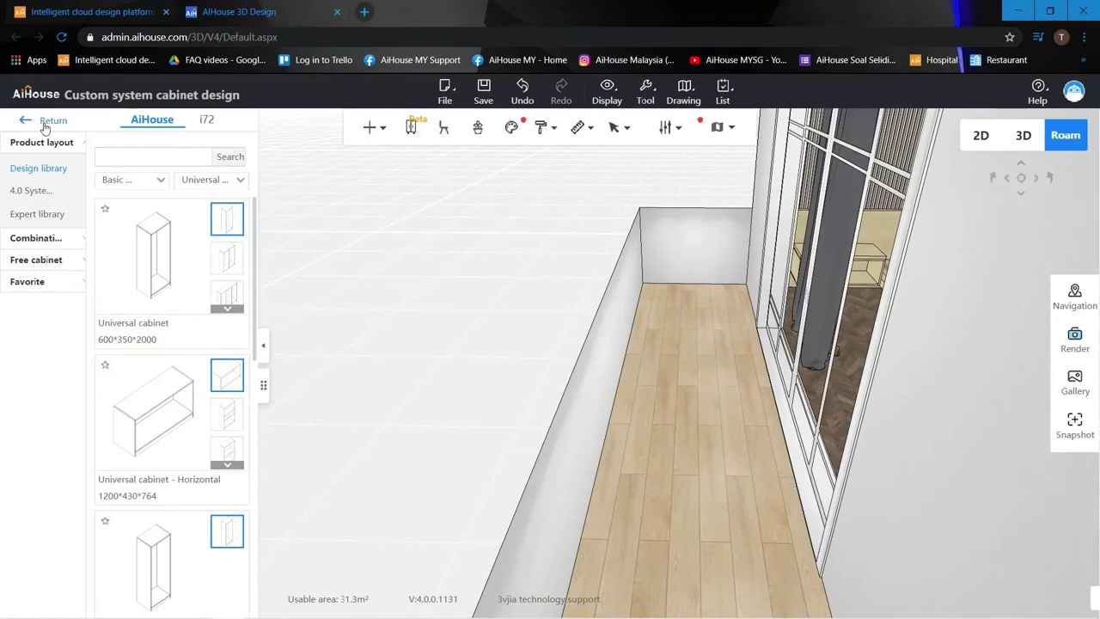
Step: Leave cabinet editing and split the balcony floor lengthwise 1000 mm from the sliding-door side
click(47, 122)
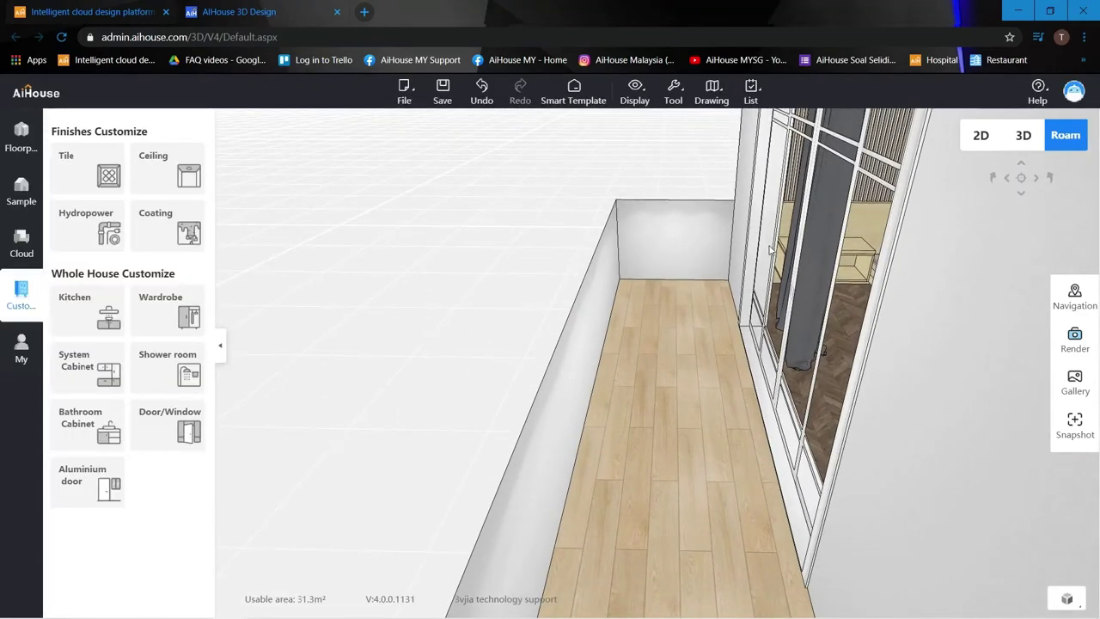
click(652, 359)
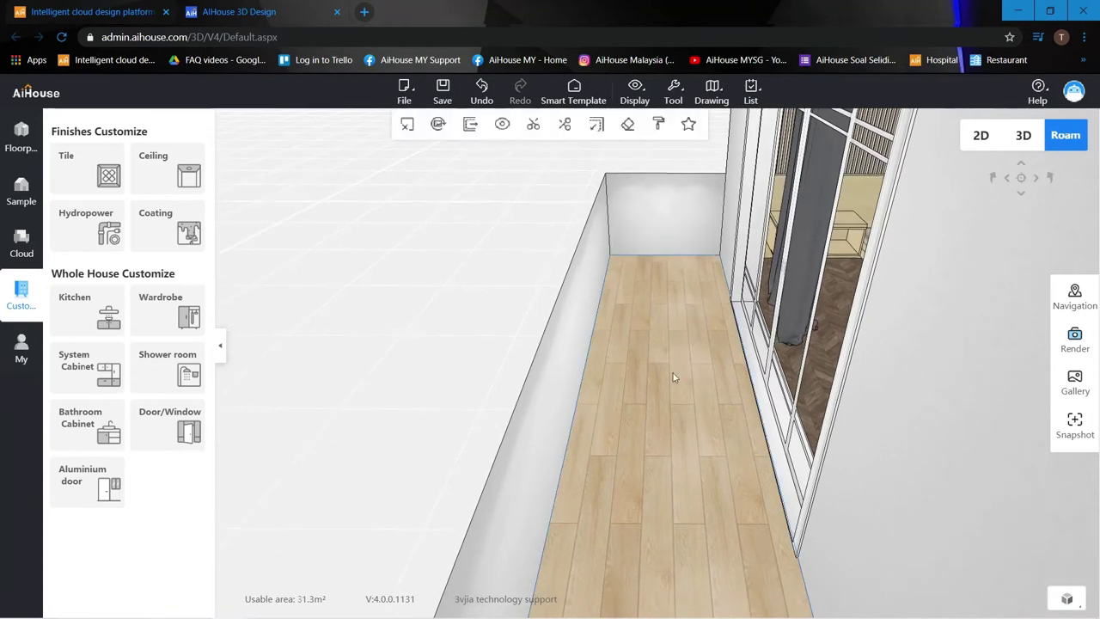
click(535, 126)
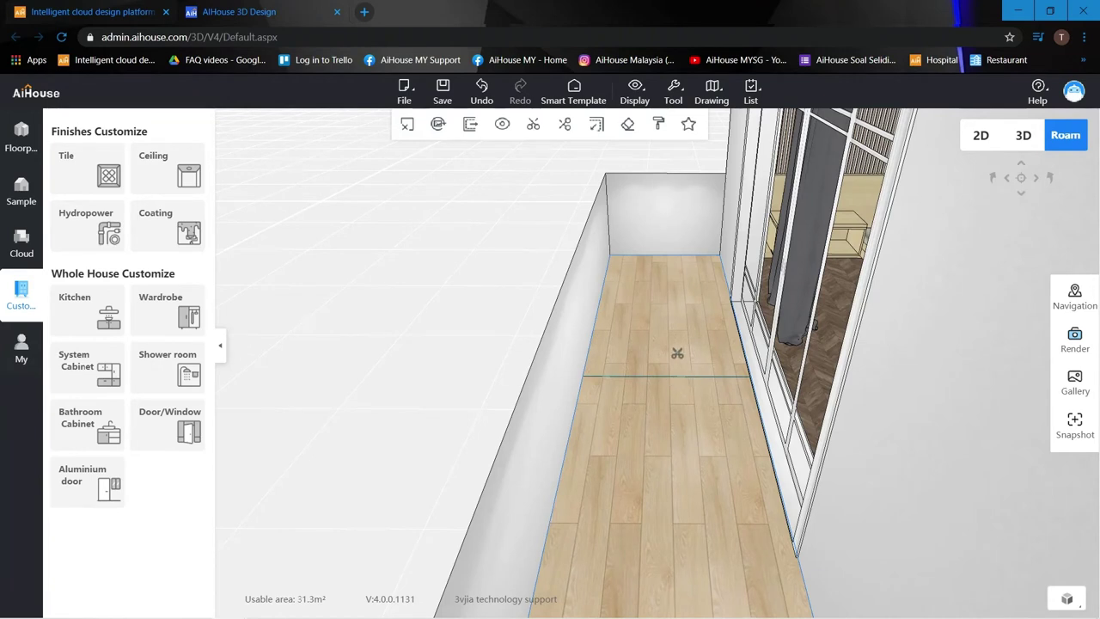
click(571, 125)
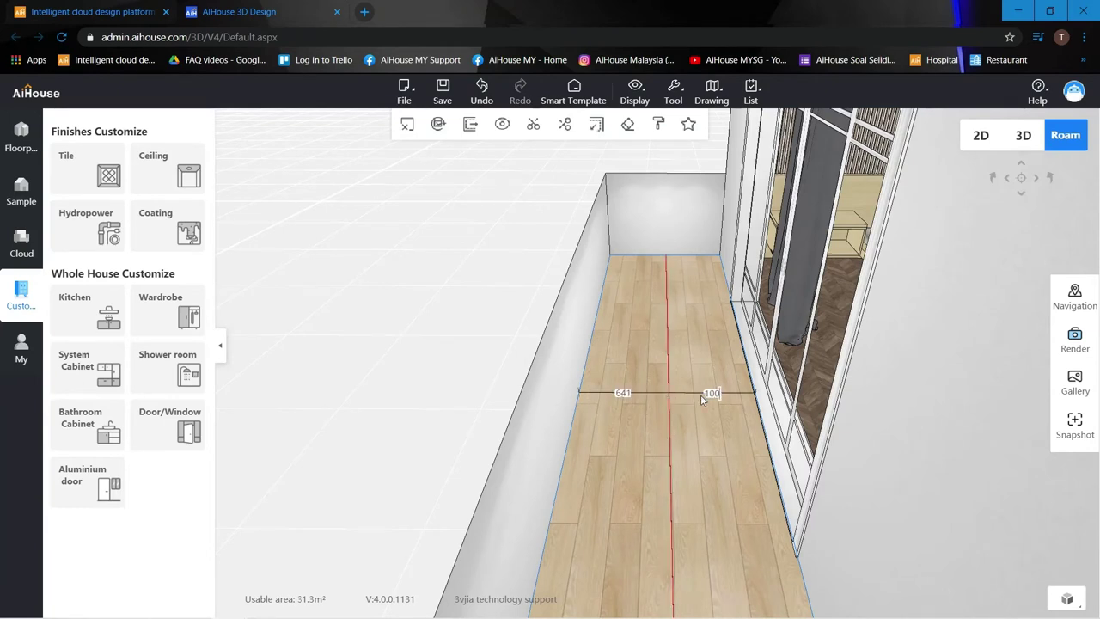
text(0)
key(Return)
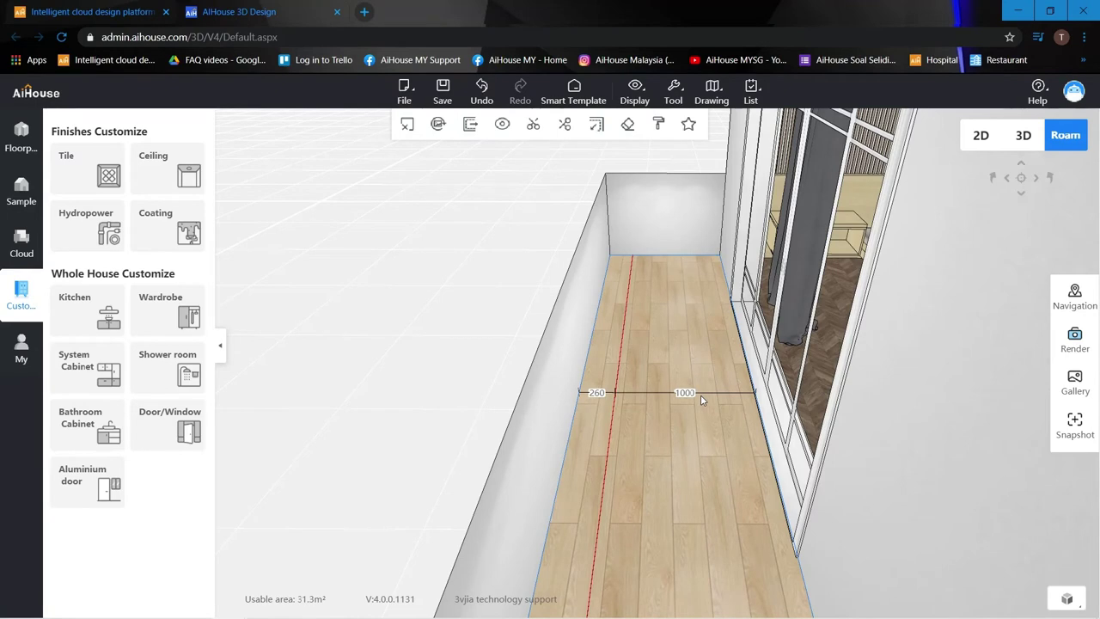
Step: Move the balcony's outer half wall outward in the 2D plan to a balcony depth of 1500 mm and return to roaming
click(979, 143)
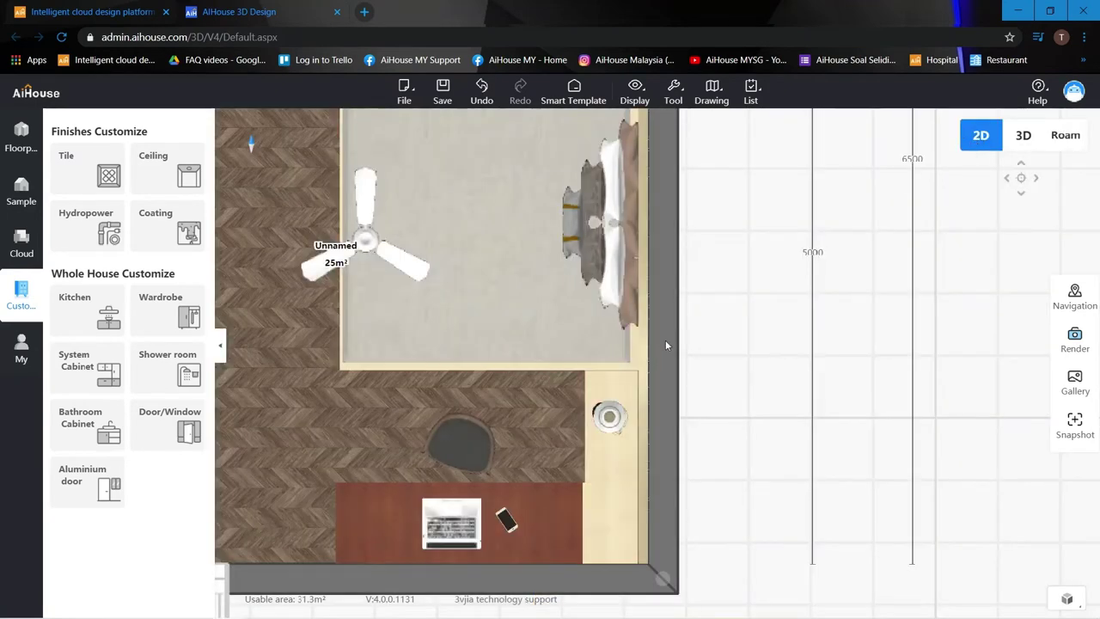
scroll(808, 314, down, 3)
drag(842, 210, 842, 295)
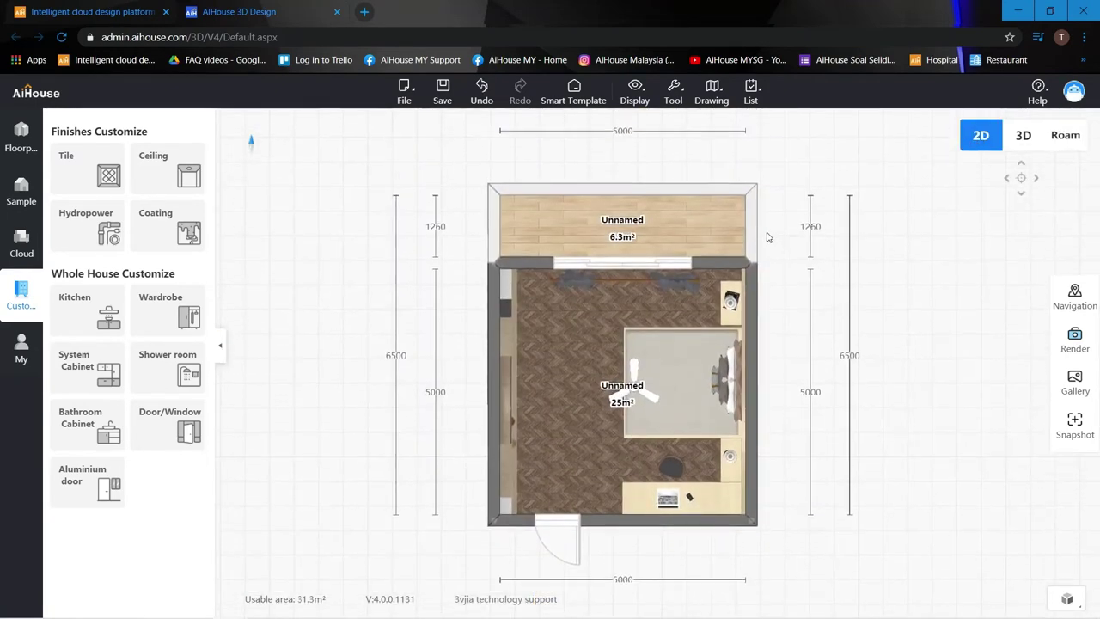
click(750, 220)
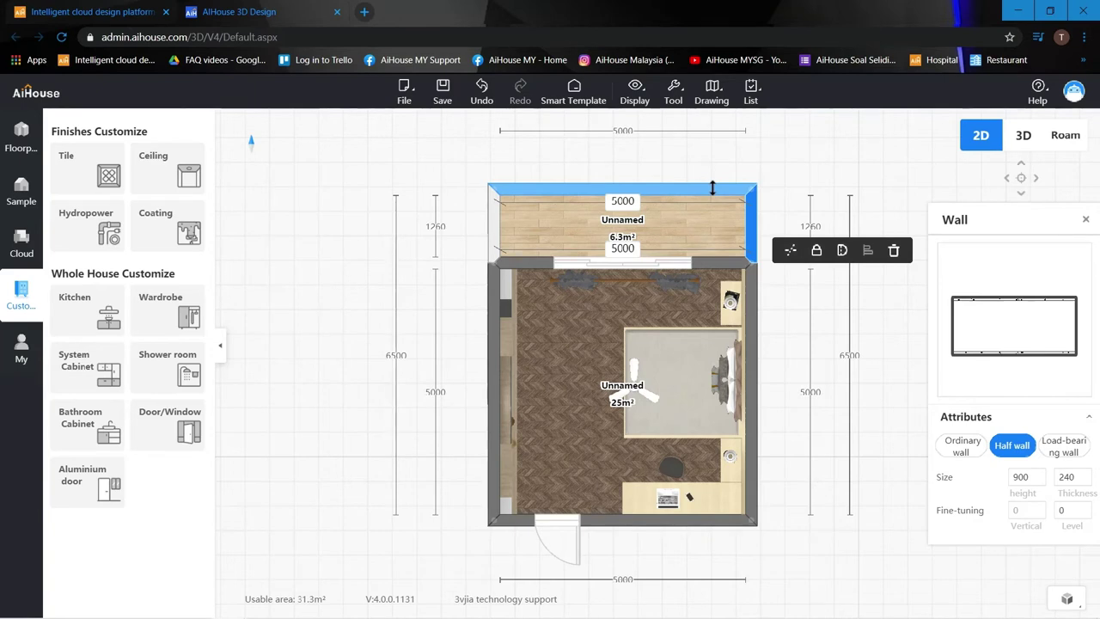
drag(687, 187, 688, 183)
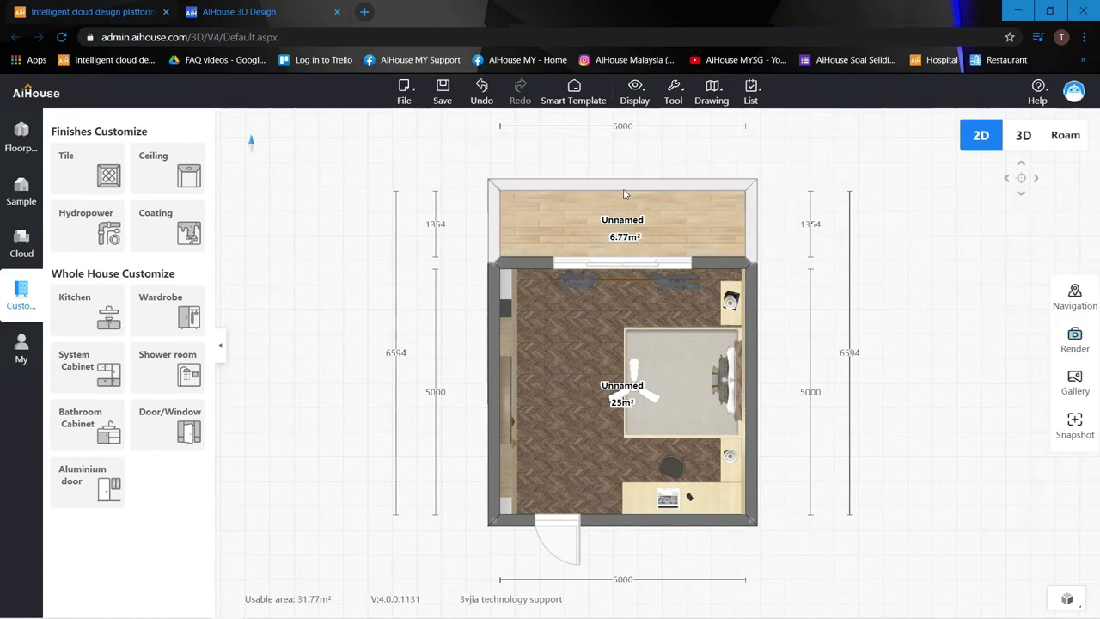
click(533, 224)
drag(519, 223, 497, 223)
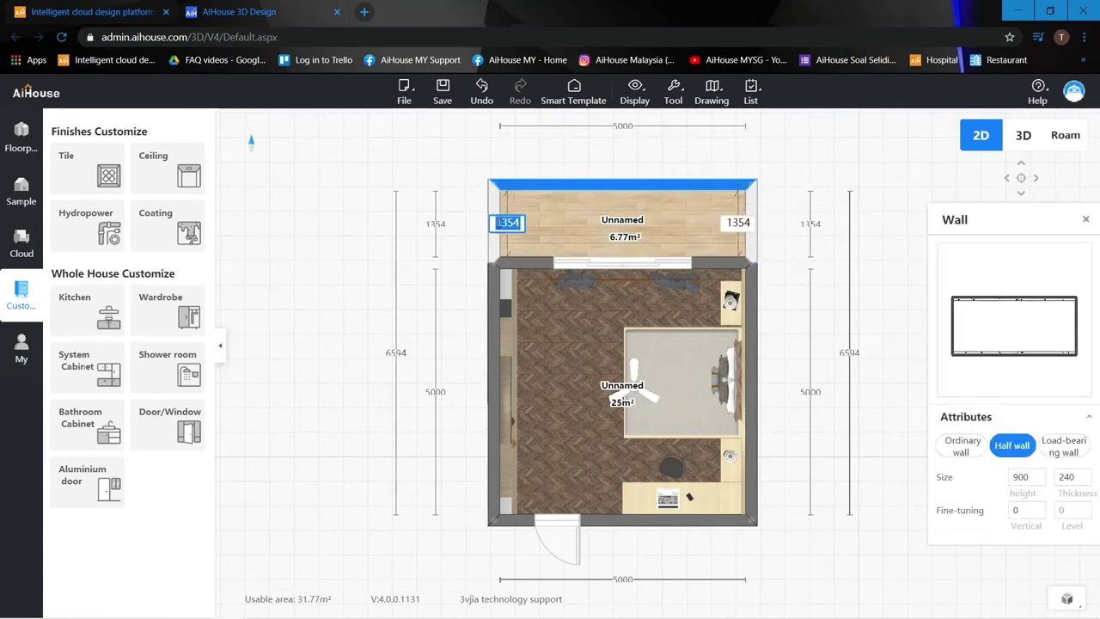
key(Return)
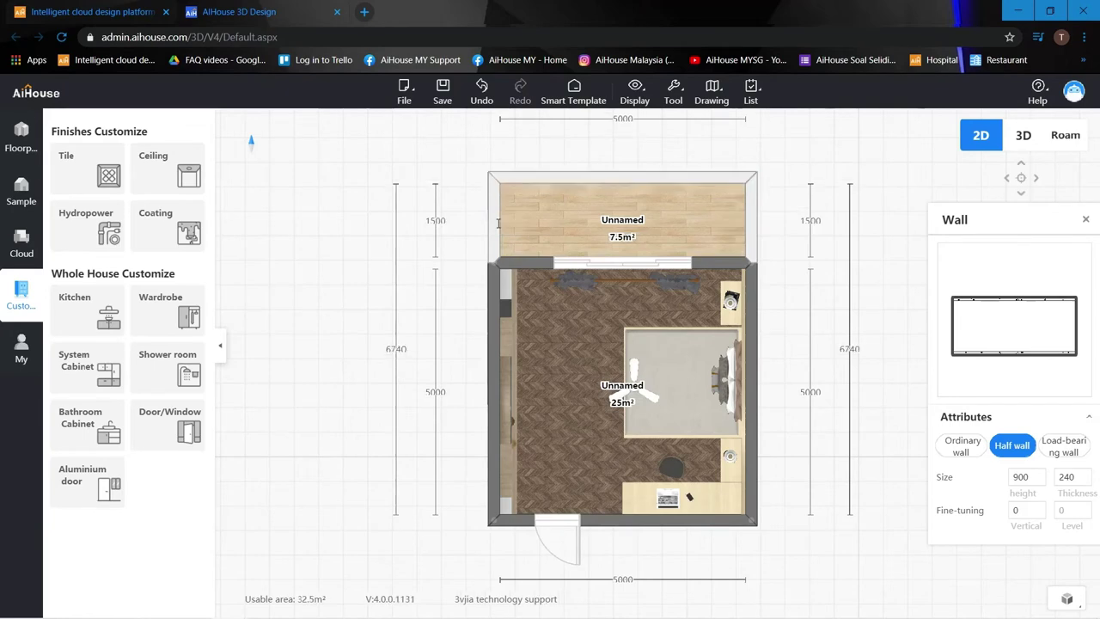
click(1065, 137)
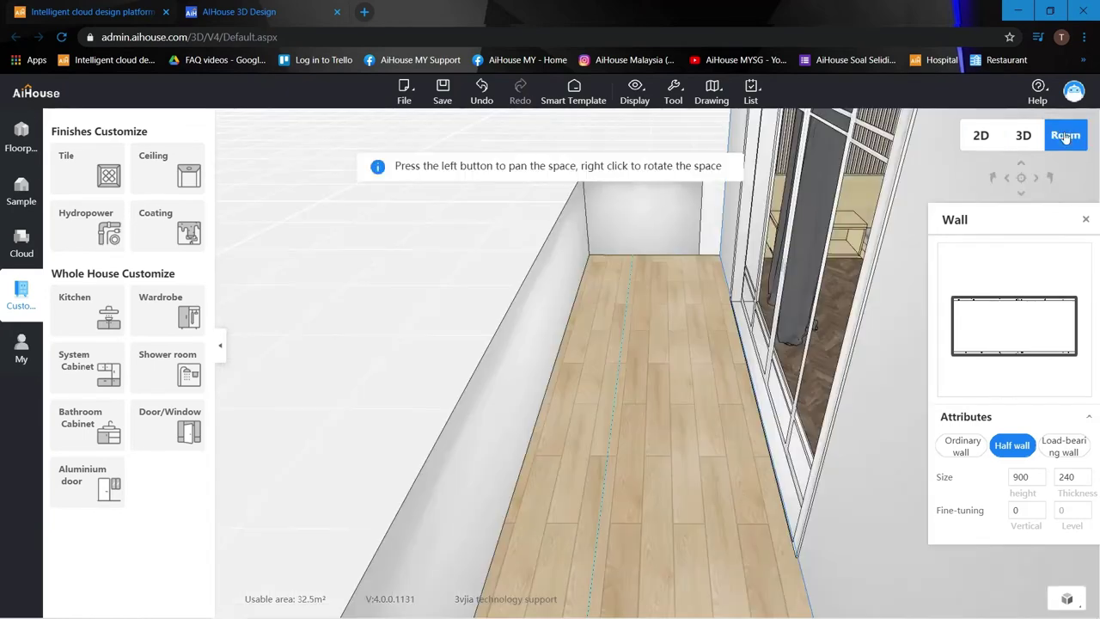
Step: Cover the balcony's 500 mm outer floor strip with the grass material and its 1000 mm inner strip with the dark grey tile from the tatami favourites
click(626, 316)
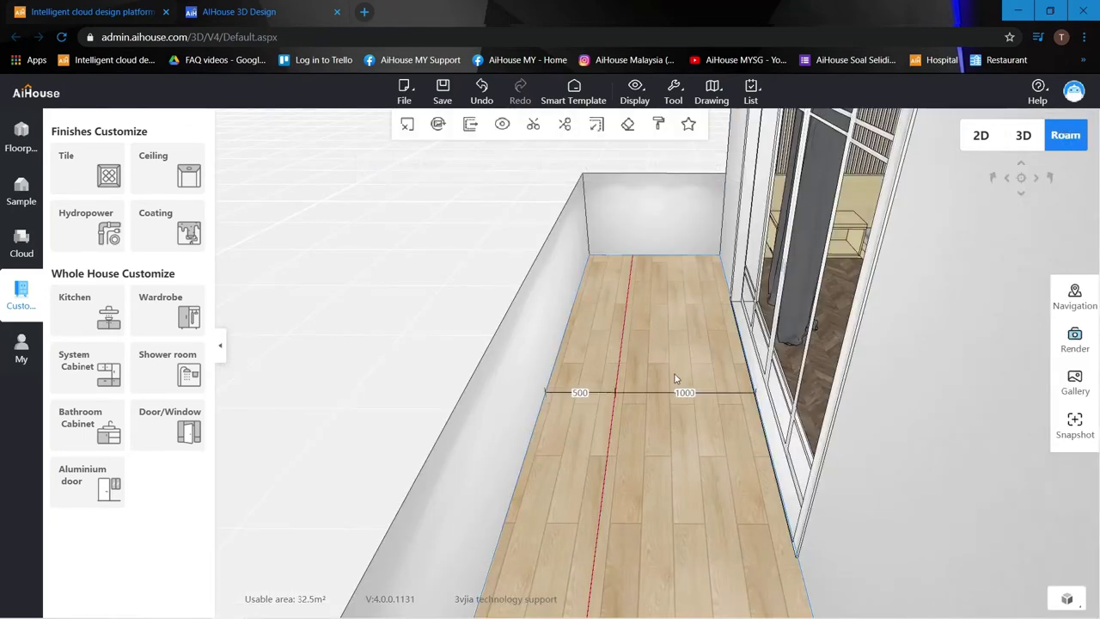
click(24, 360)
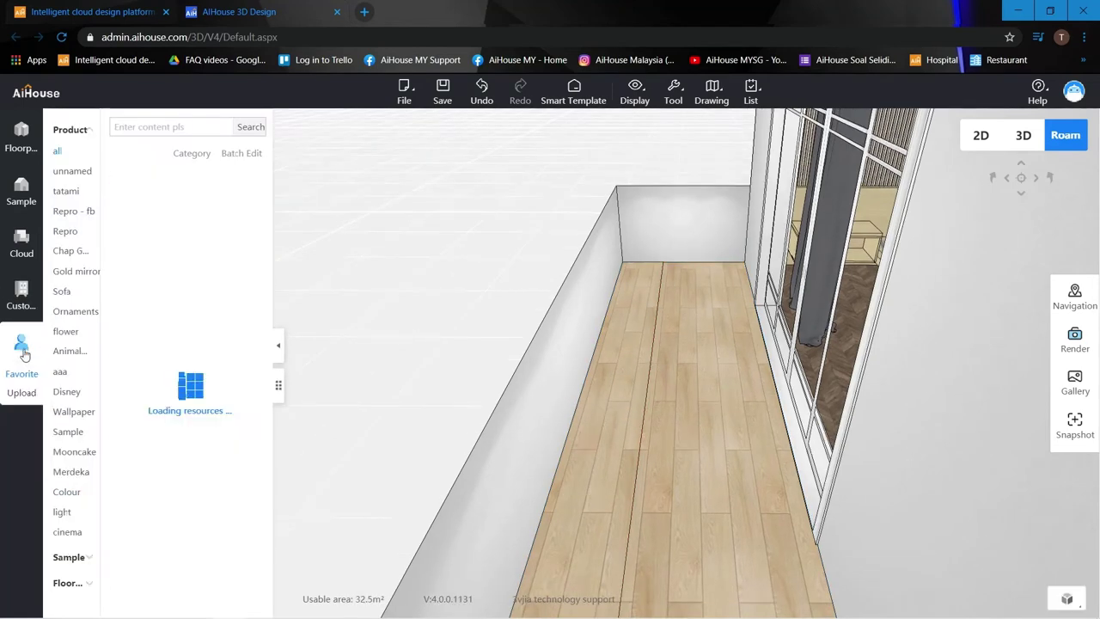
click(76, 195)
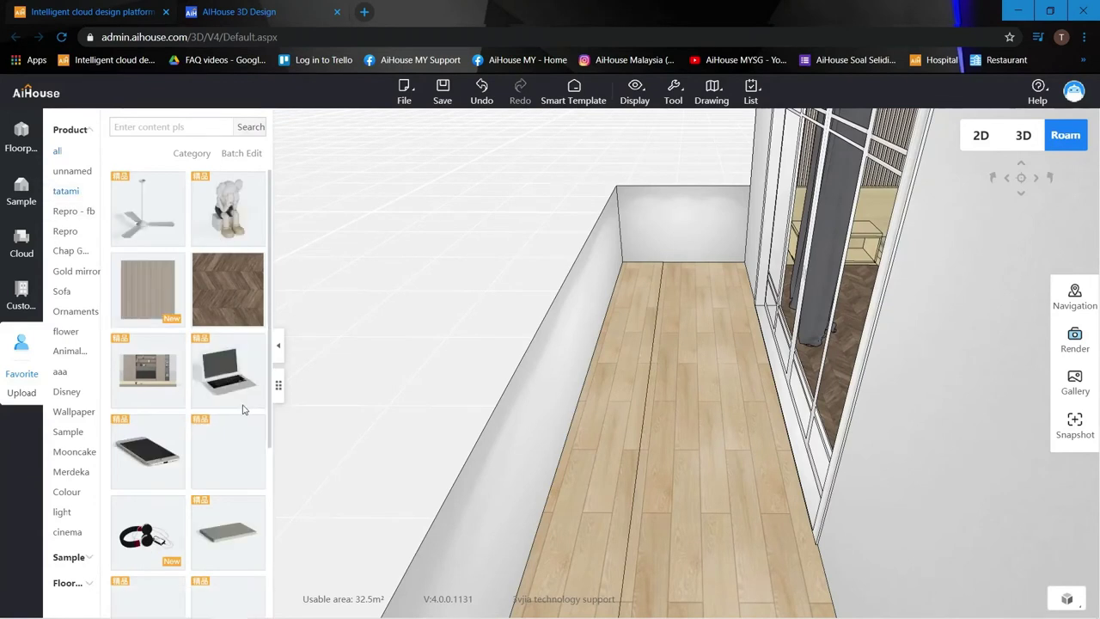
scroll(230, 483, down, 3)
drag(220, 499, 598, 442)
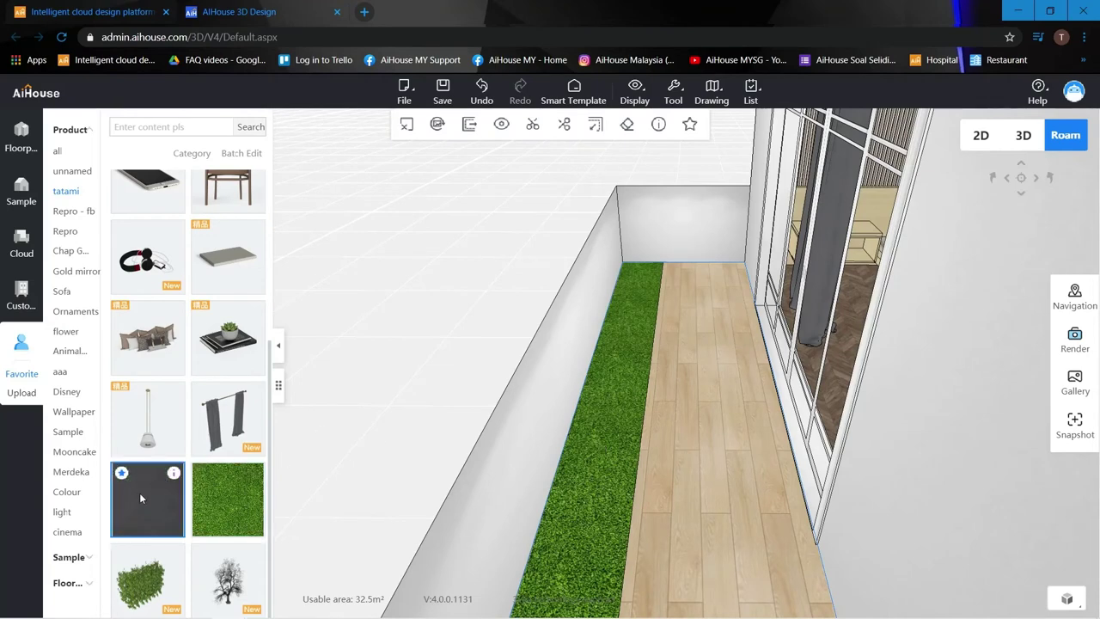
drag(783, 449, 742, 379)
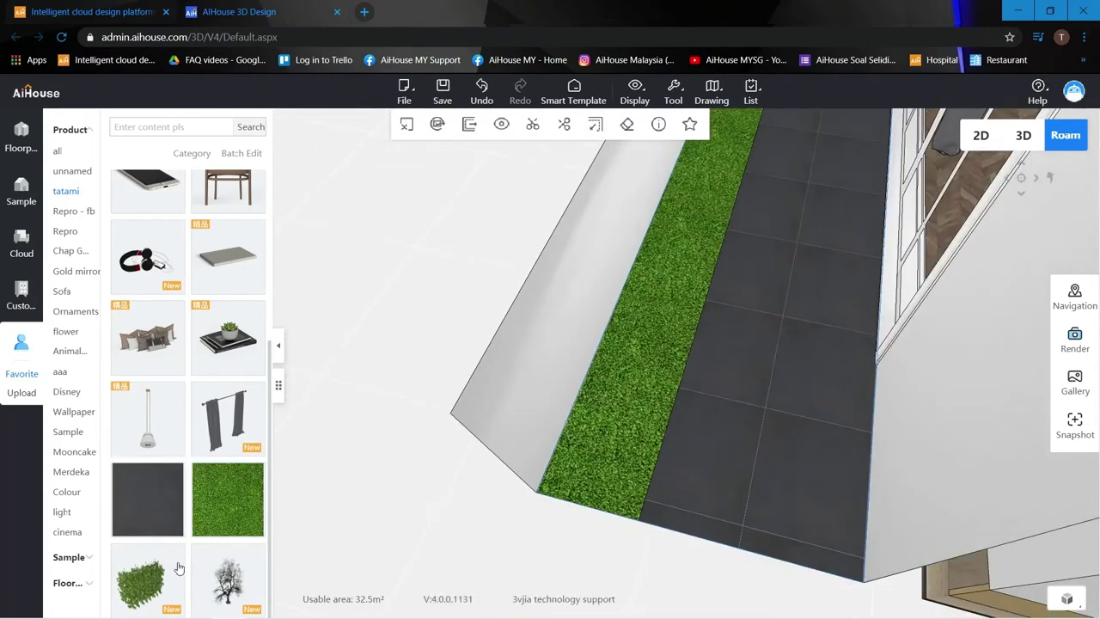
Step: Place the leafy hedge from the tatami favourites at one end of the balcony's grass strip and deselect it
drag(179, 568, 608, 359)
click(659, 401)
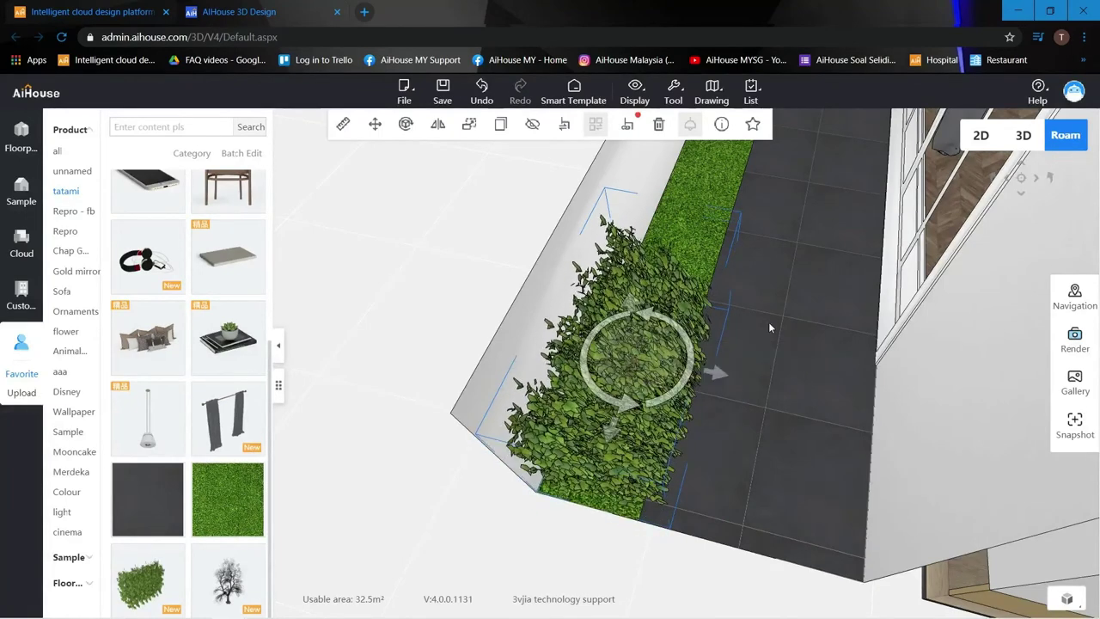
click(770, 323)
Step: Try to place the favourite tree on the open ground beyond the balcony's half wall
drag(791, 205, 505, 320)
scroll(786, 348, up, 3)
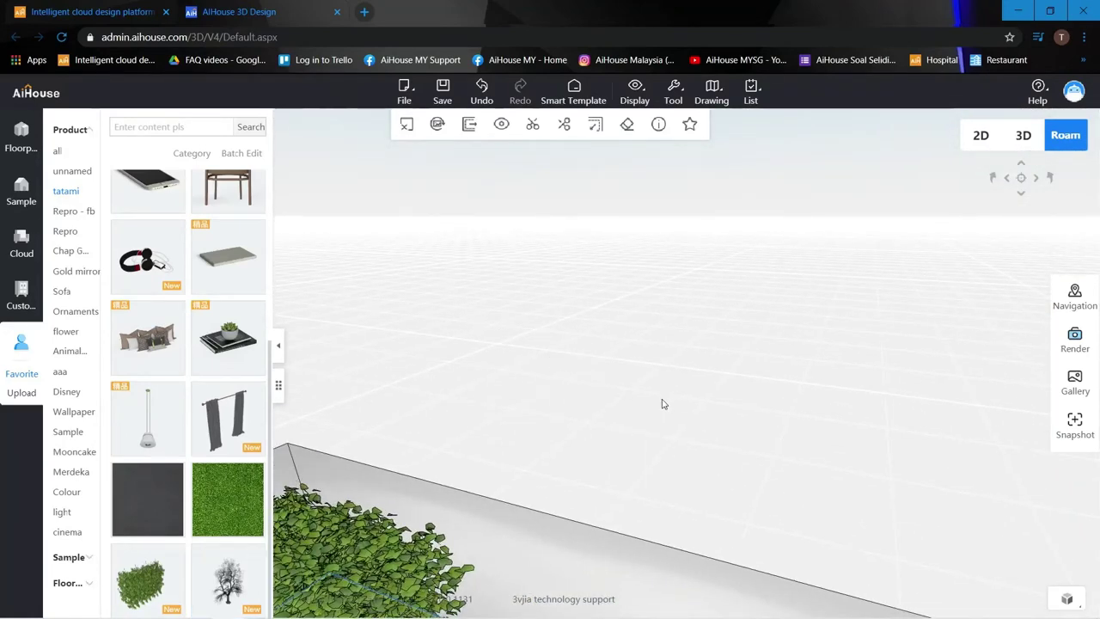
drag(675, 371, 777, 382)
drag(363, 477, 239, 585)
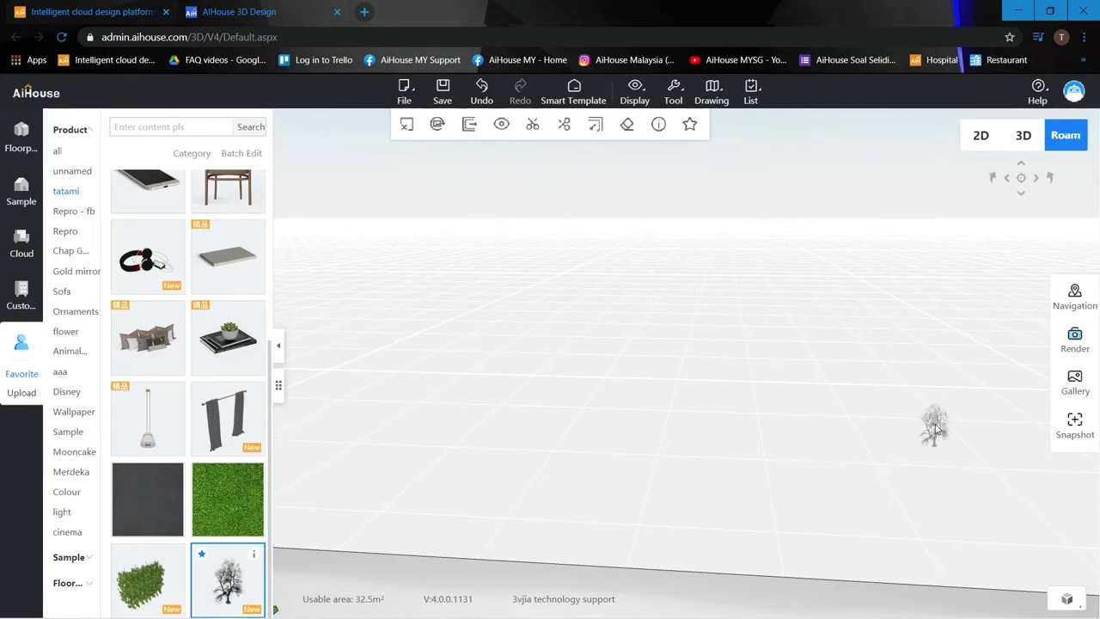
drag(936, 429, 938, 429)
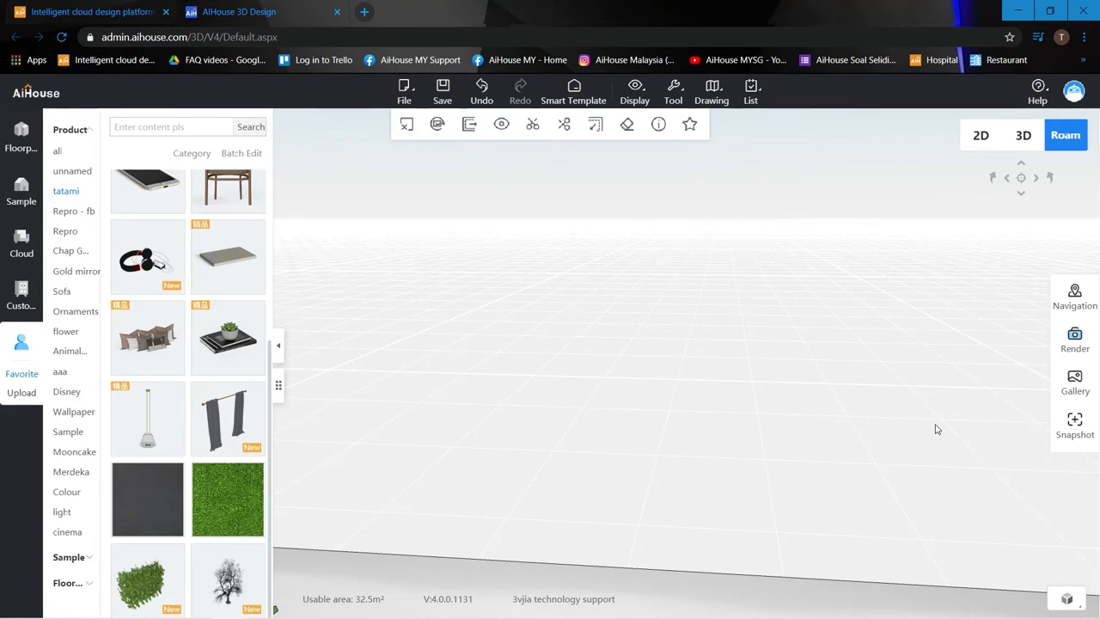
drag(619, 395, 568, 367)
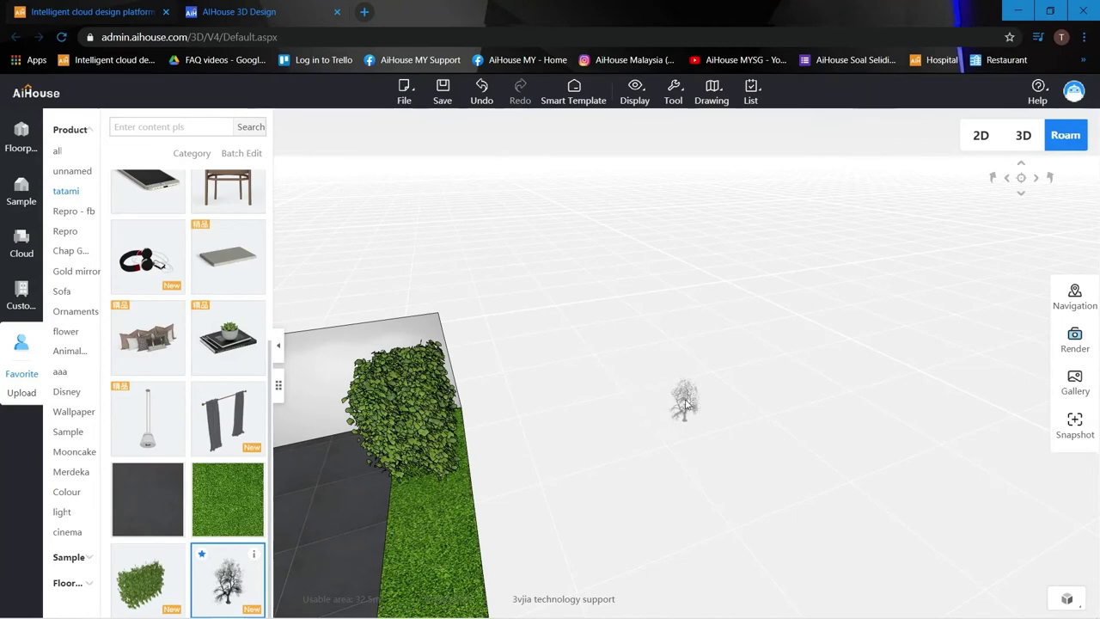
drag(688, 405, 900, 309)
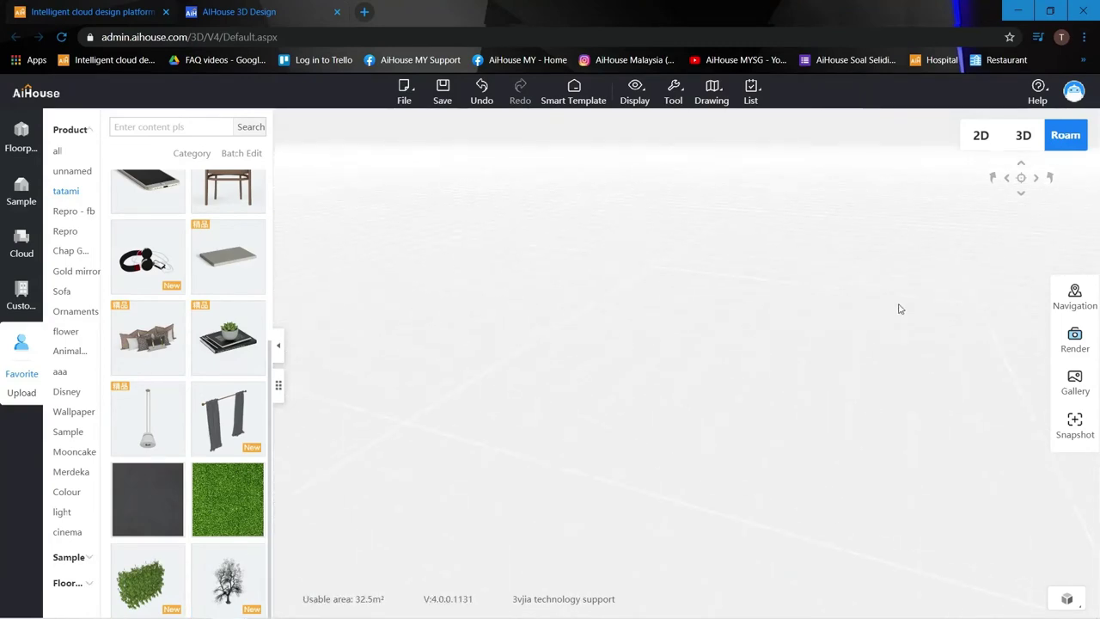
Step: Check the surroundings in the 2D plan, and try dropping the tree outside the balcony from another roaming viewpoint
click(980, 137)
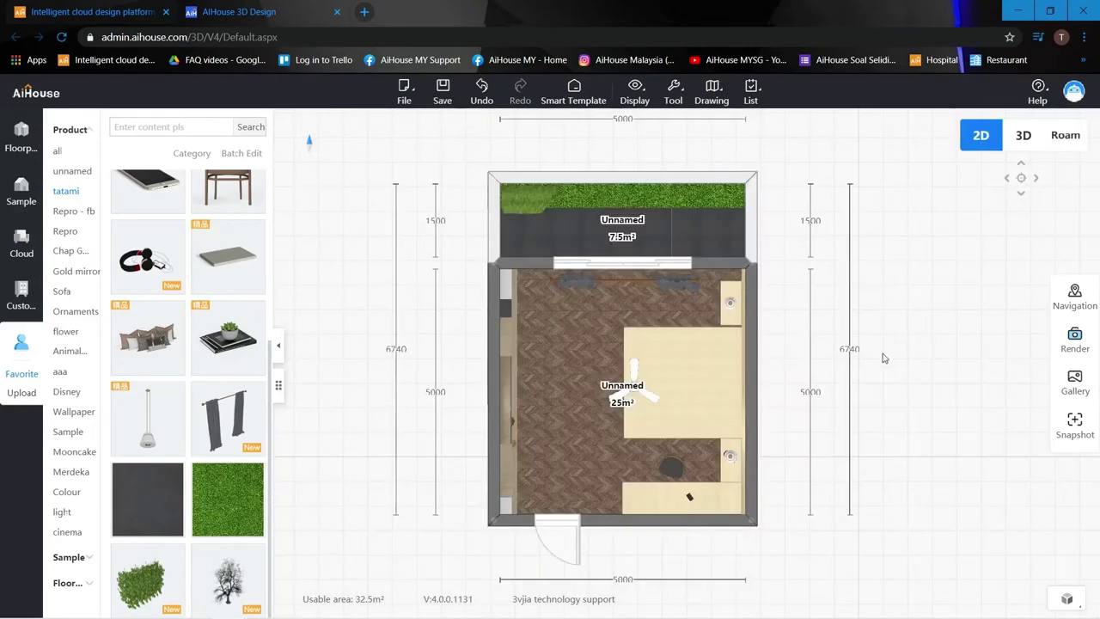
scroll(885, 357, down, 5)
drag(923, 293, 741, 291)
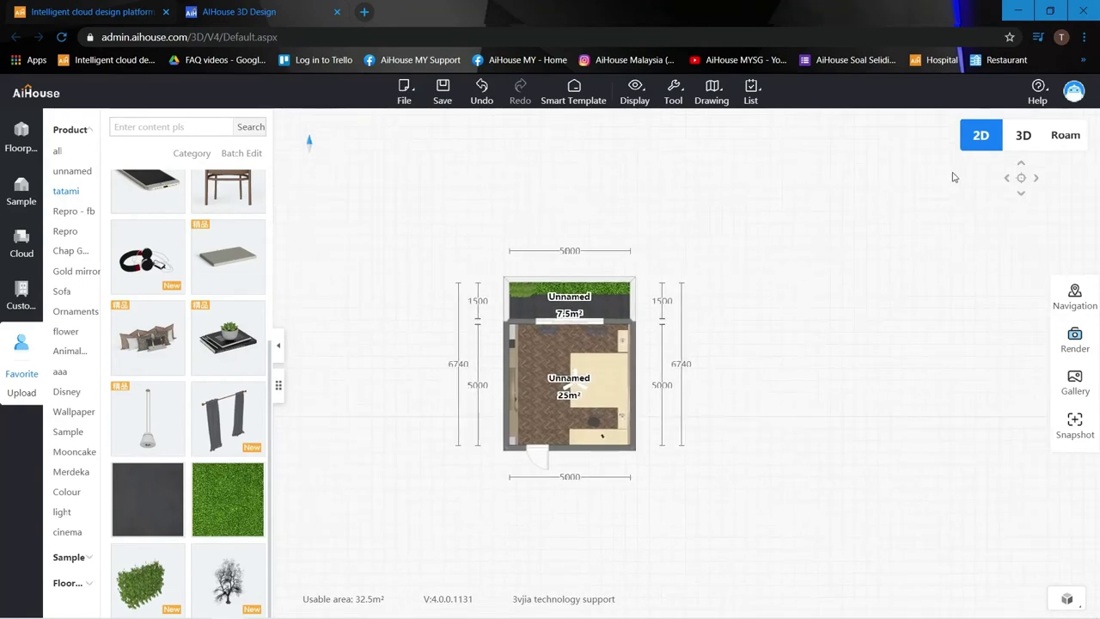
click(1078, 143)
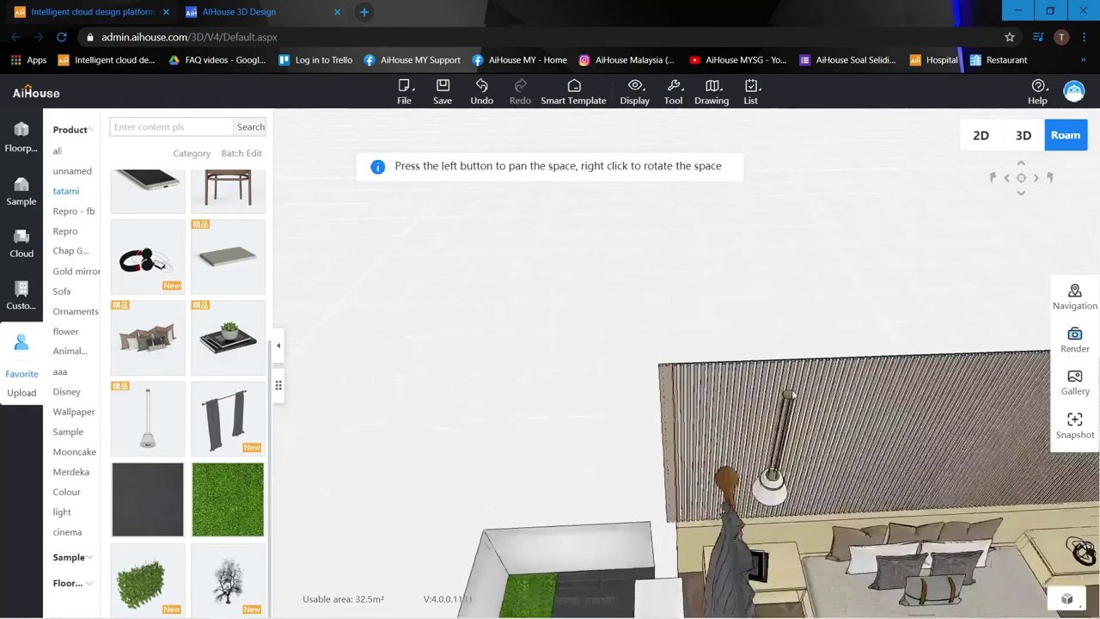
scroll(761, 387, down, 4)
right_drag(769, 374, 908, 289)
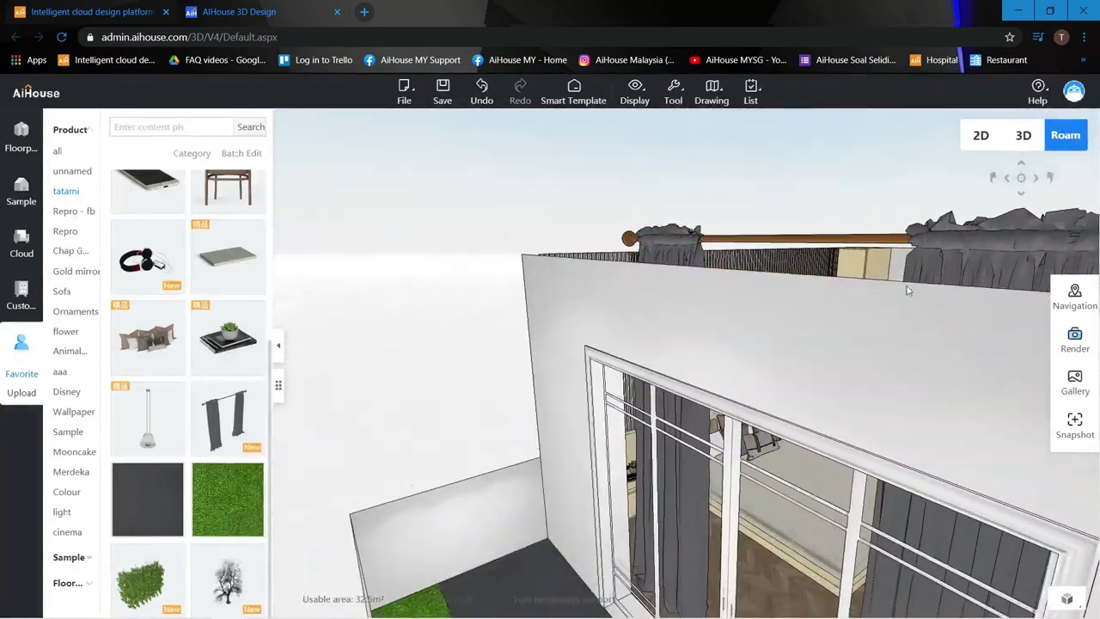
scroll(913, 288, down, 4)
scroll(918, 286, down, 3)
right_drag(503, 354, 823, 324)
scroll(656, 344, down, 3)
scroll(612, 375, up, 4)
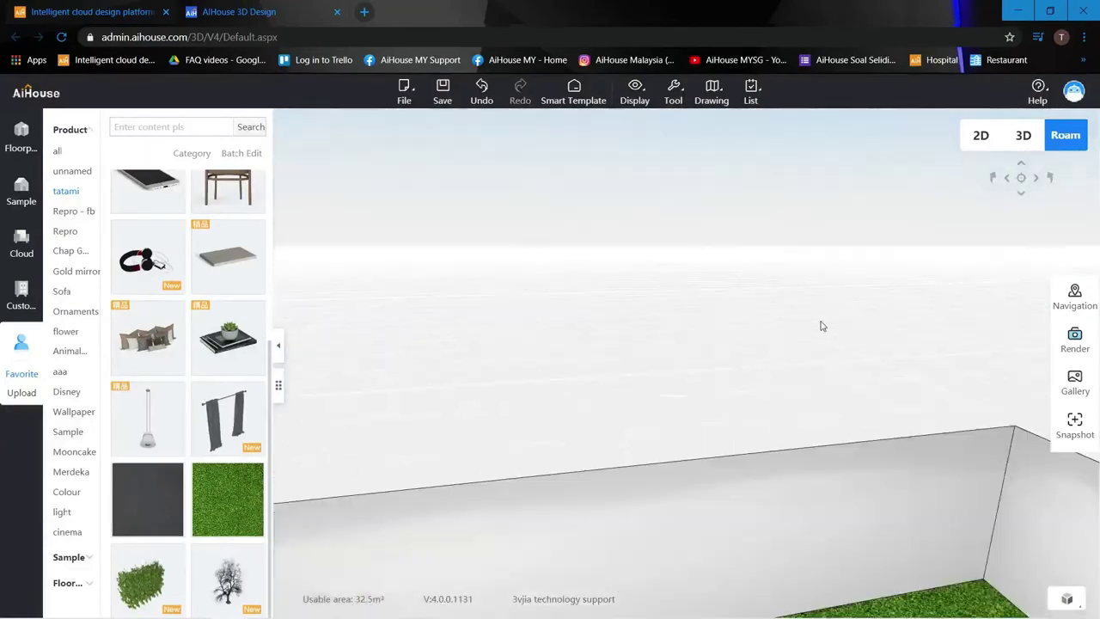
scroll(757, 331, down, 3)
key(Up)
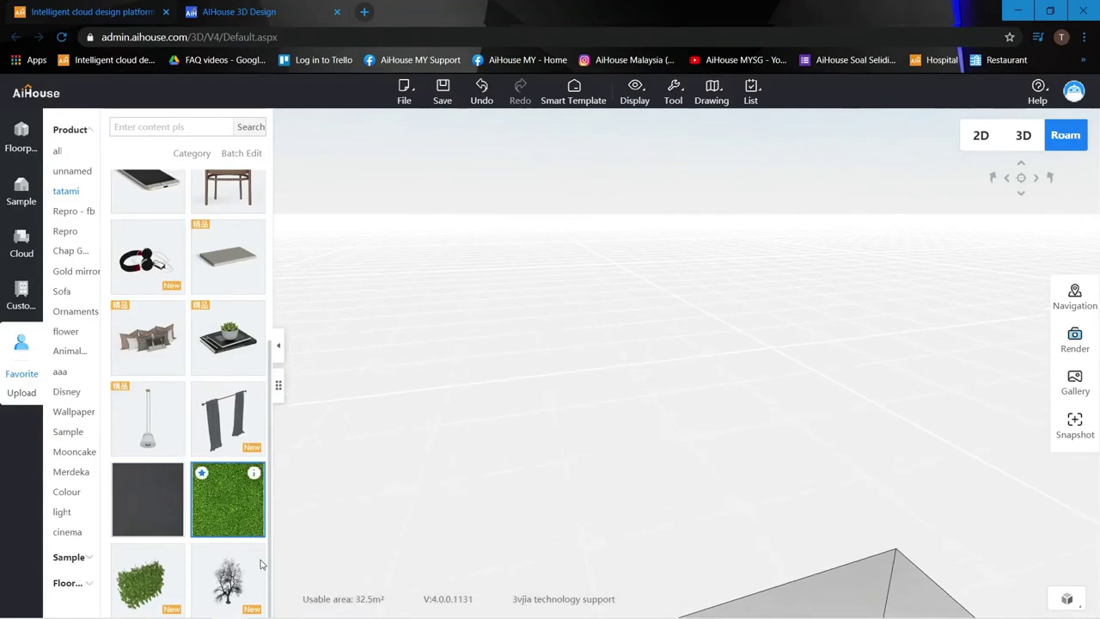
mouse_move(256, 561)
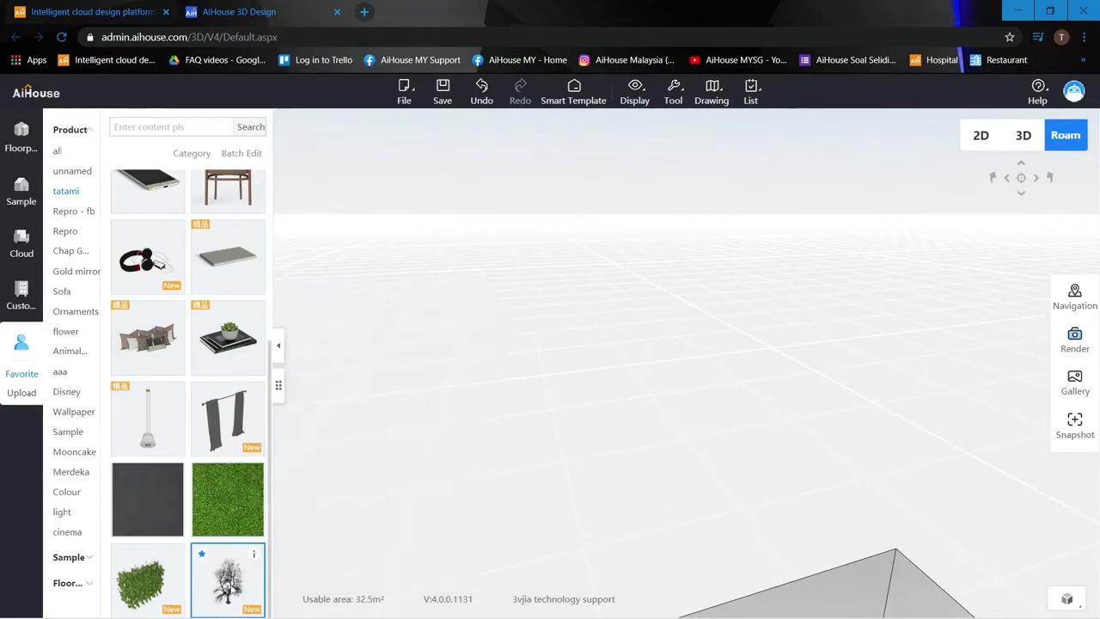
drag(660, 419, 664, 418)
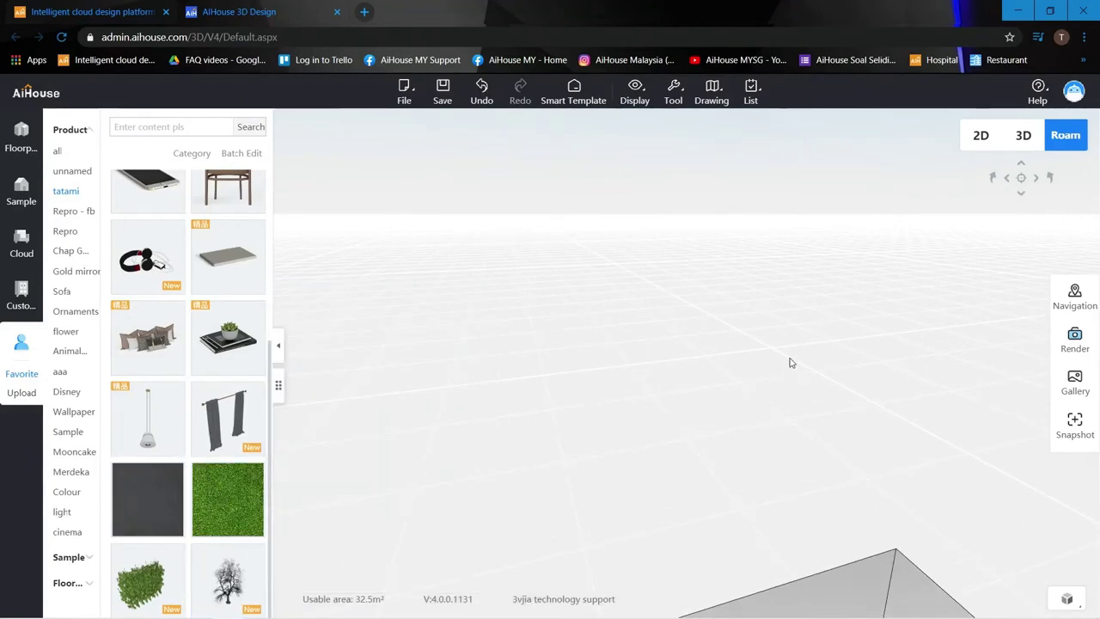
drag(792, 362, 518, 388)
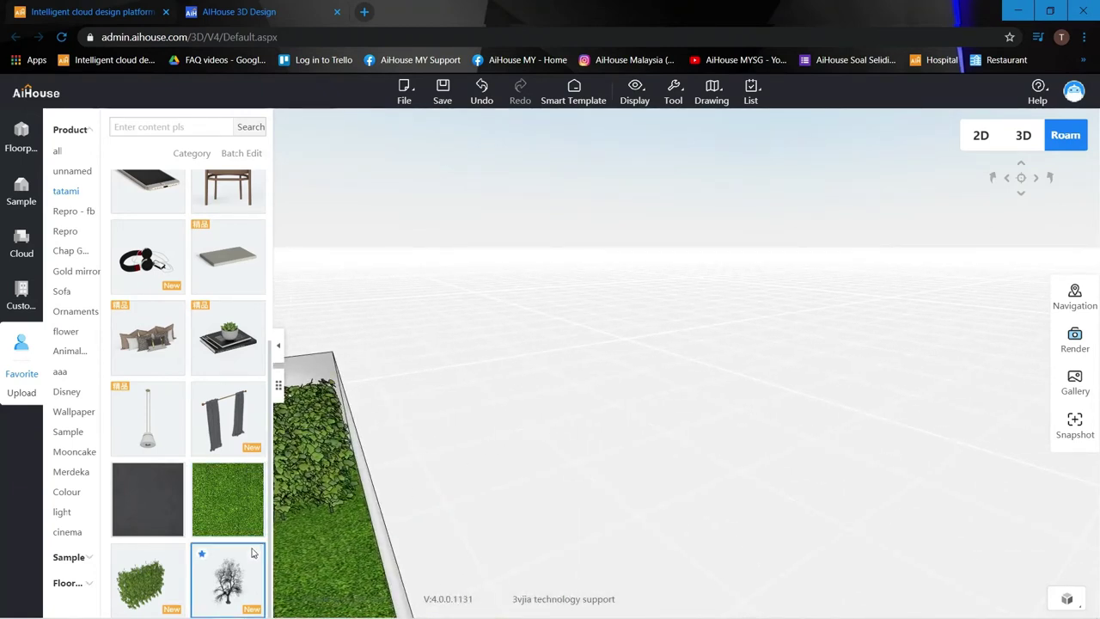
Step: Place the favourite tree on the balcony's dark tiled floor
mouse_move(254, 559)
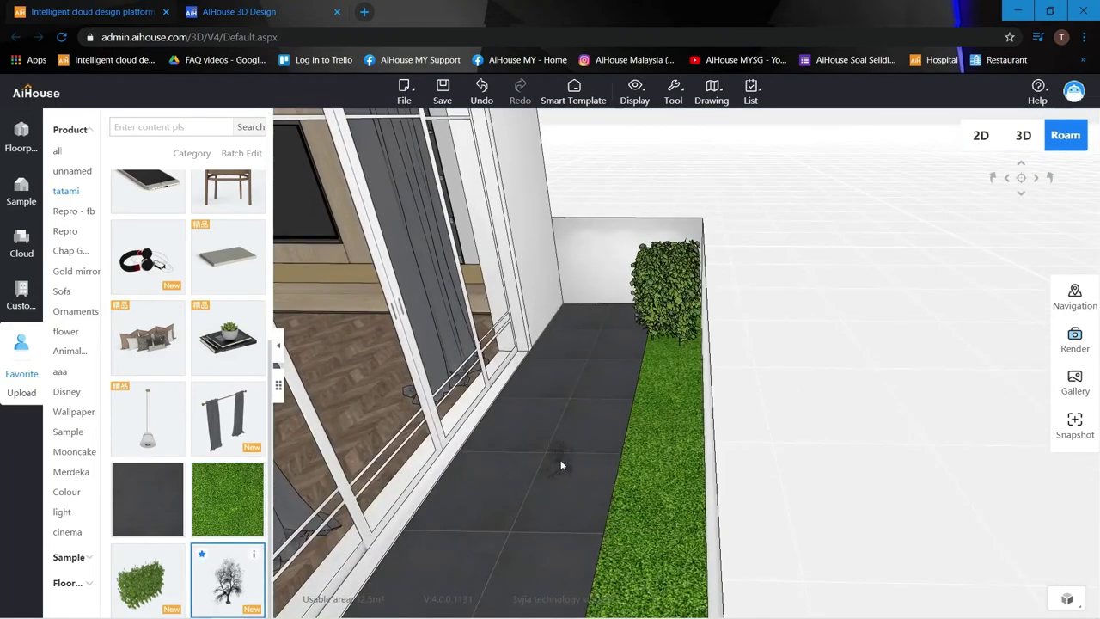
drag(560, 461, 561, 461)
drag(489, 407, 846, 301)
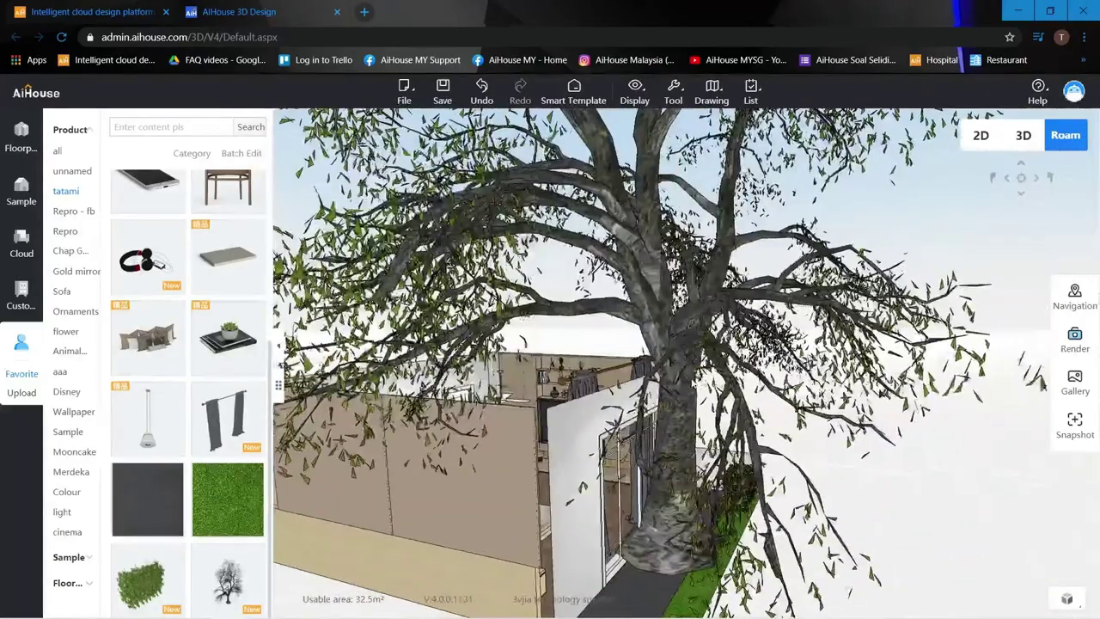
Step: Move the tree off the balcony floor to the open ground beyond the outer half wall
click(679, 370)
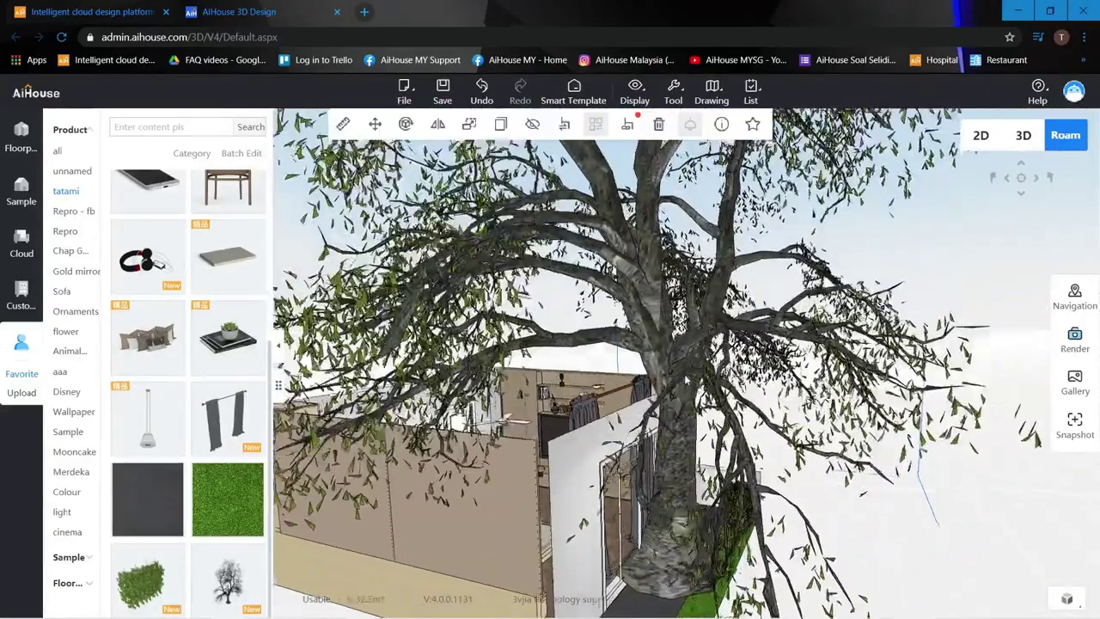
scroll(695, 374, down, 5)
right_drag(711, 366, 710, 426)
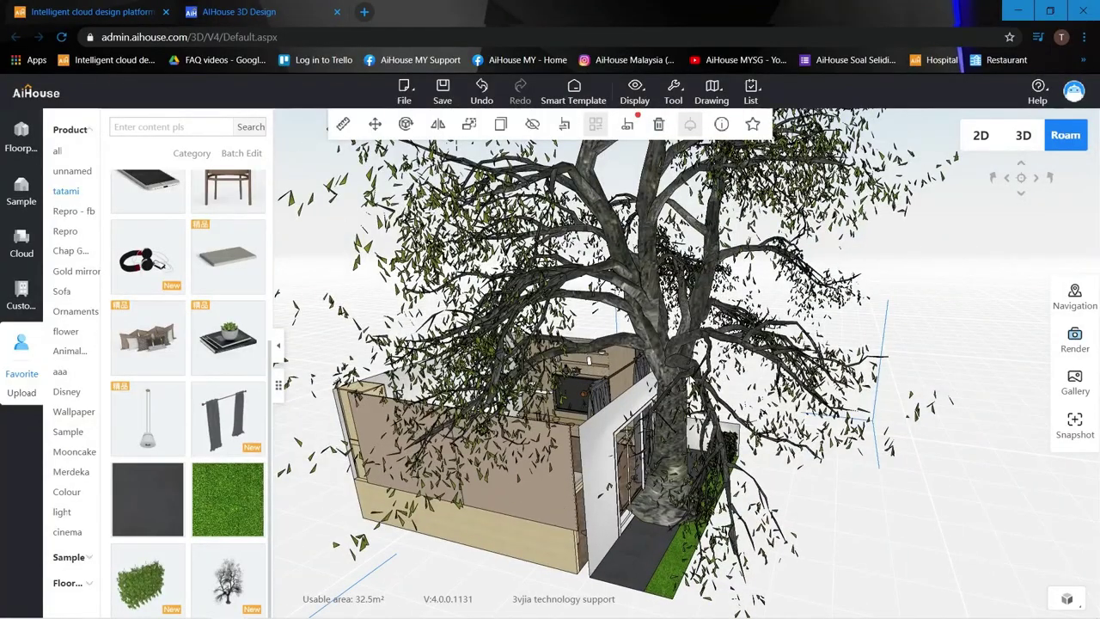
drag(690, 383, 679, 485)
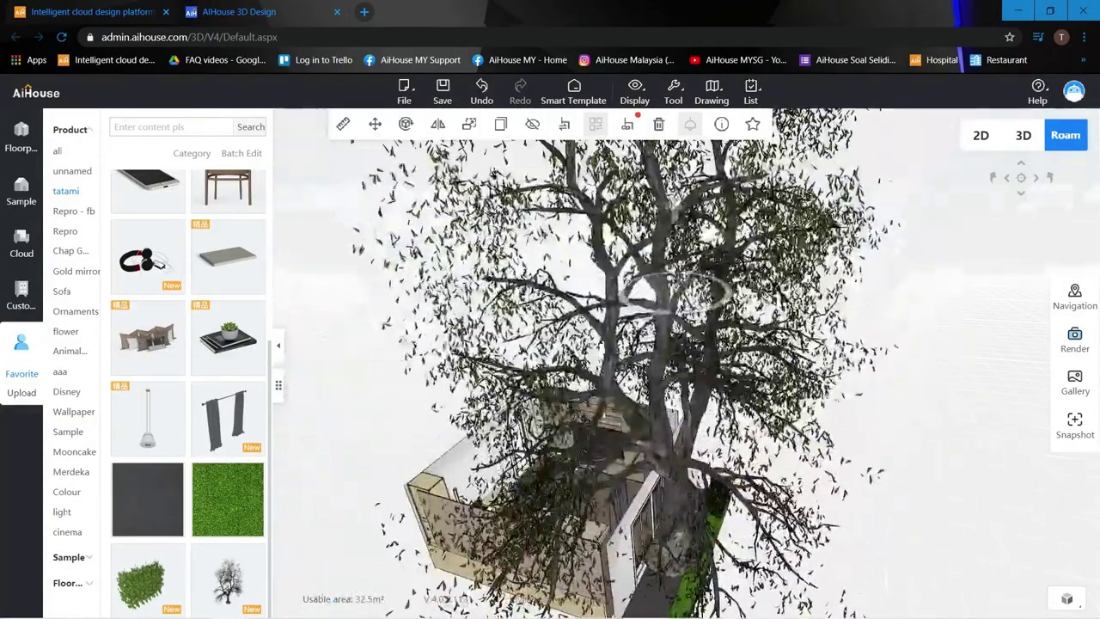
drag(688, 361, 1037, 249)
scroll(800, 292, up, 2)
drag(730, 290, 685, 238)
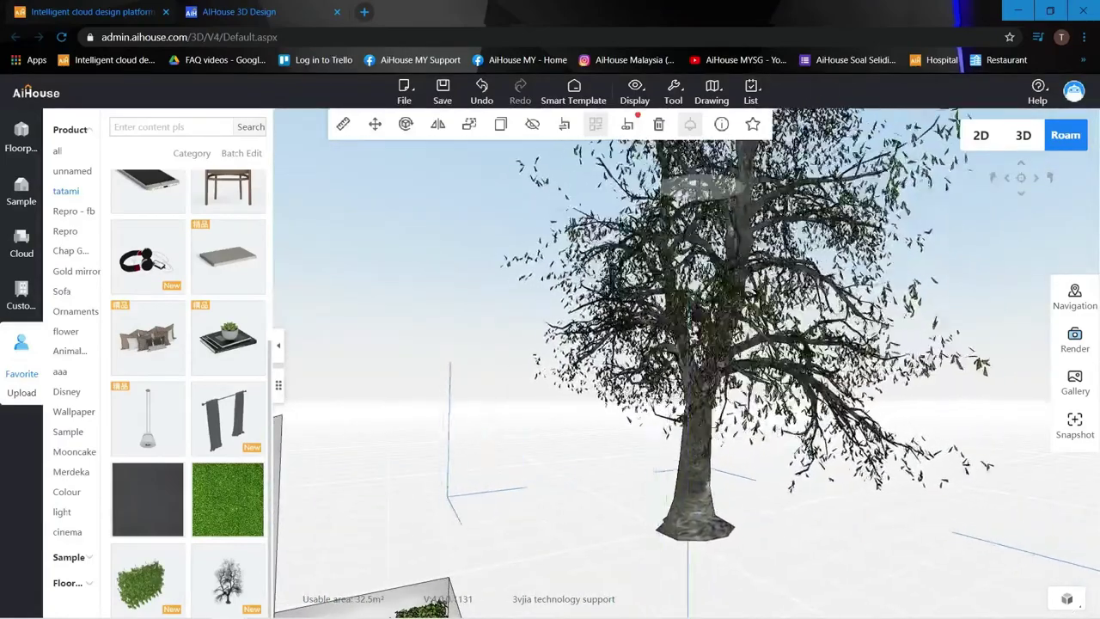
Step: In the 2D plan, shift the tree farther from the balcony and rotate it to a diagonal orientation
click(983, 137)
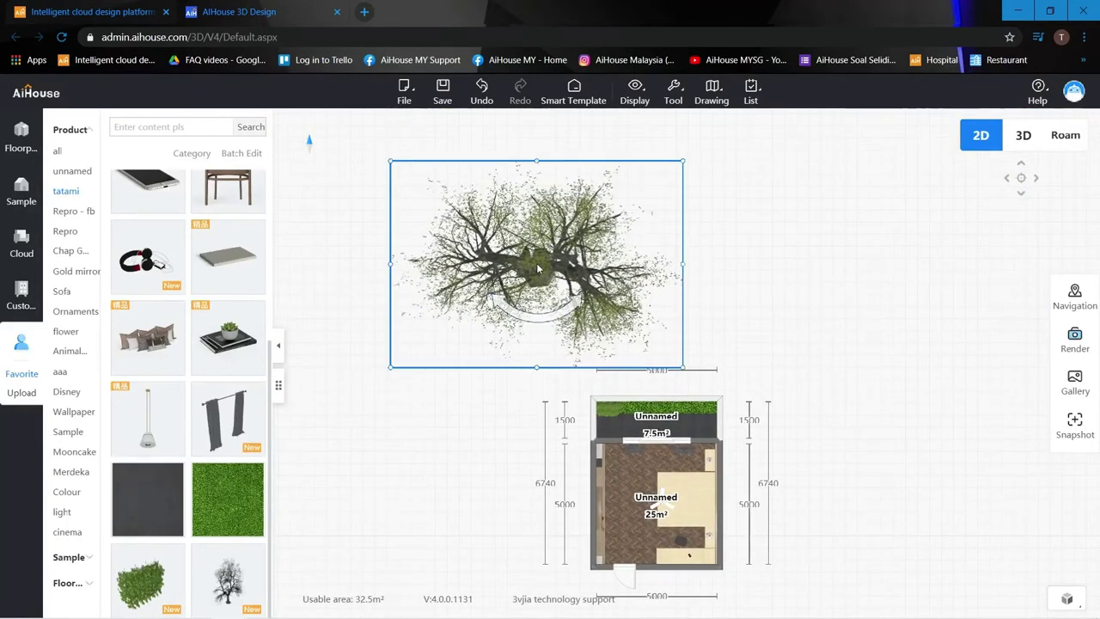
drag(537, 268, 511, 240)
drag(655, 341, 629, 318)
drag(464, 267, 528, 245)
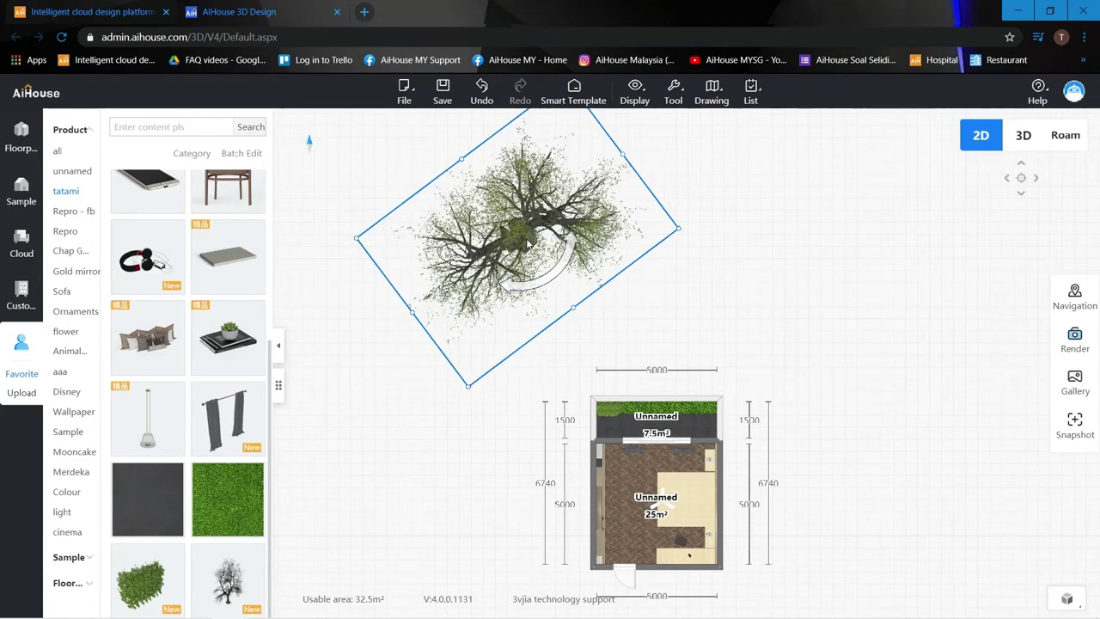
Step: Paste a copy of the tree behind and to the right of the first in the plan, and rotate it to the opposite diagonal
key(ctrl+v)
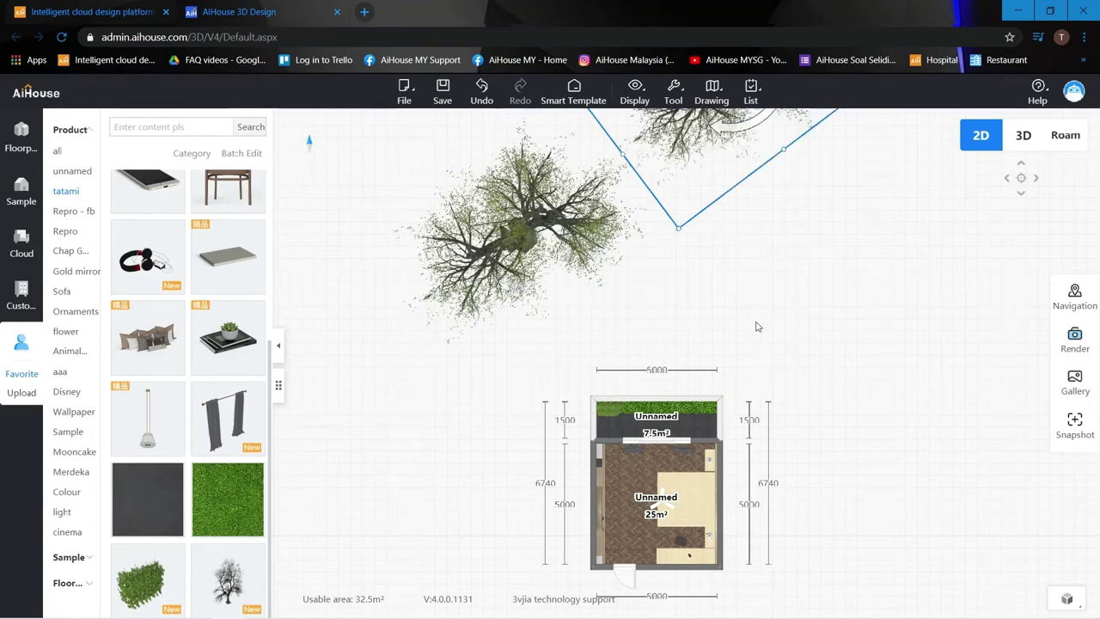
scroll(761, 320, down, 1)
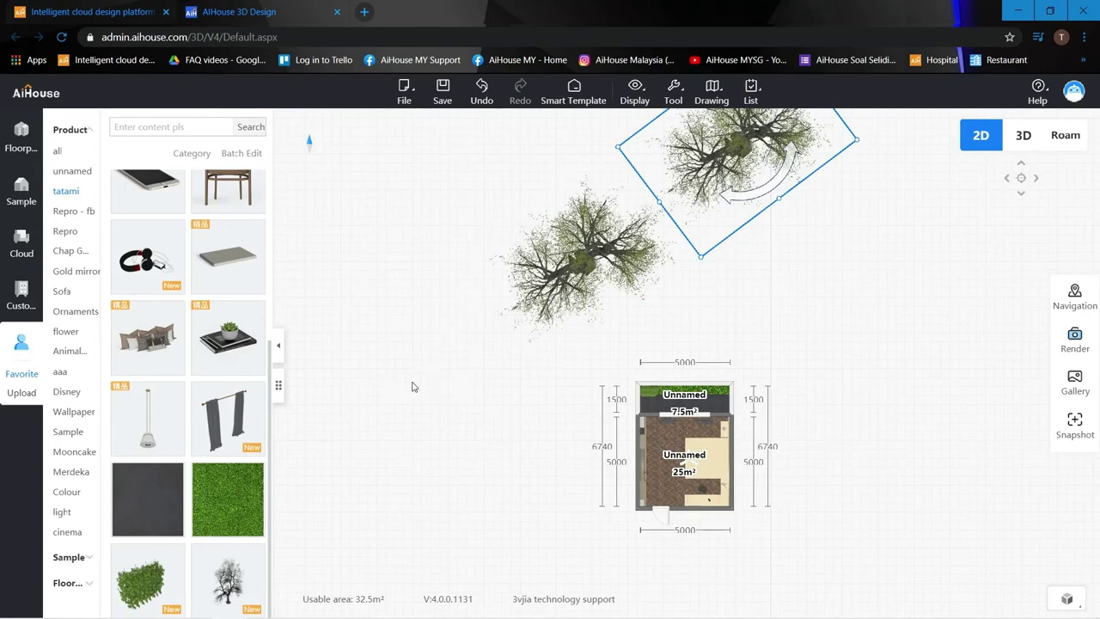
drag(438, 194, 385, 310)
click(702, 259)
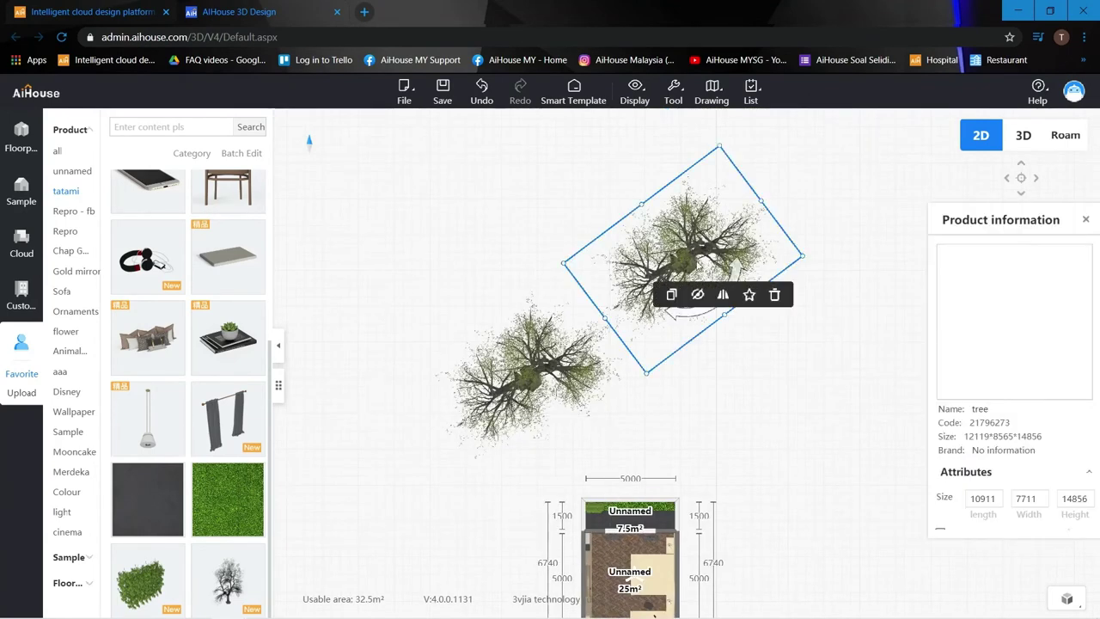
mouse_move(691, 265)
mouse_down()
mouse_move(760, 297)
mouse_move(737, 311)
mouse_move(698, 306)
mouse_move(710, 254)
mouse_up()
Step: Copy the second tree, place the copy beside the first tree nearer the balcony, and rotate it parallel to the balcony wall
key(ctrl+c)
key(ctrl+v)
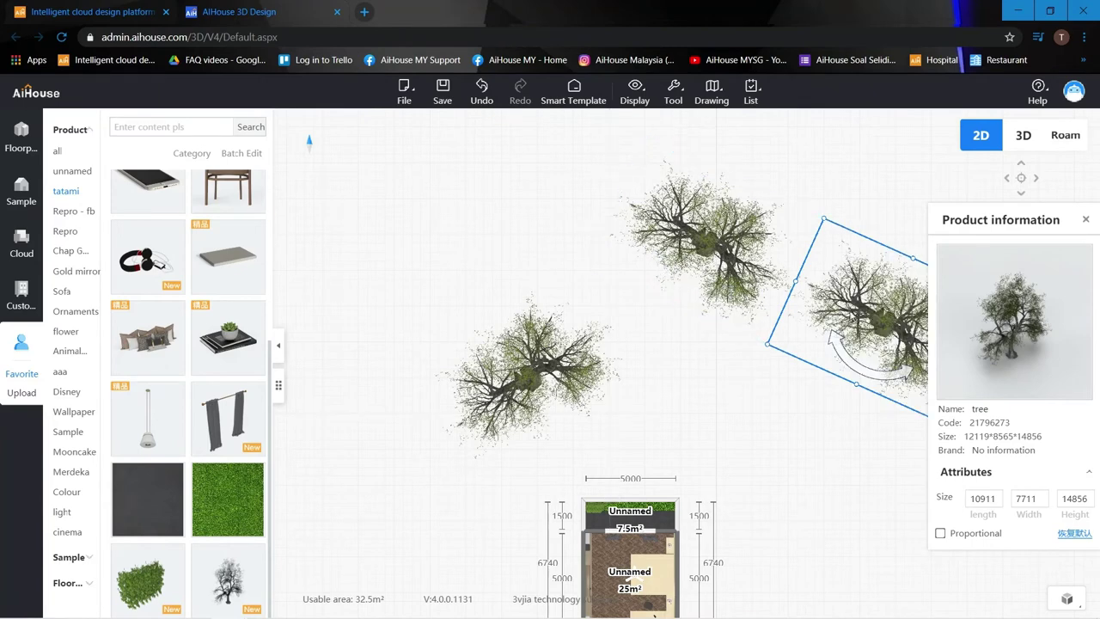
drag(883, 323, 723, 420)
Step: Shift the farthest tree slightly to the left in the plan, undo its deletion and deselect everything
click(704, 232)
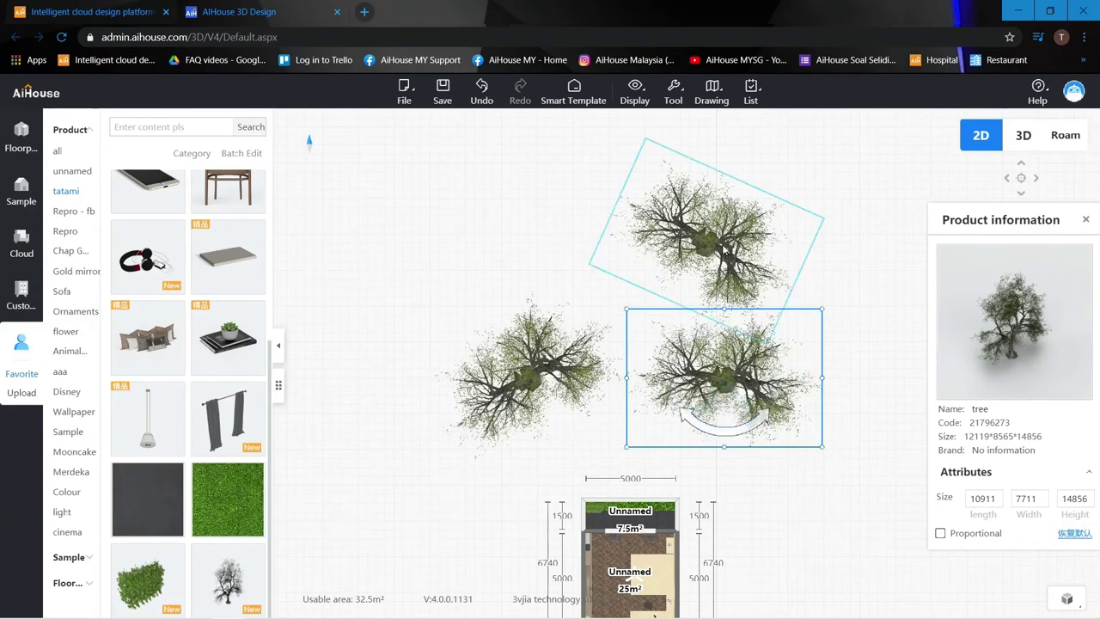
drag(704, 243, 691, 239)
click(858, 269)
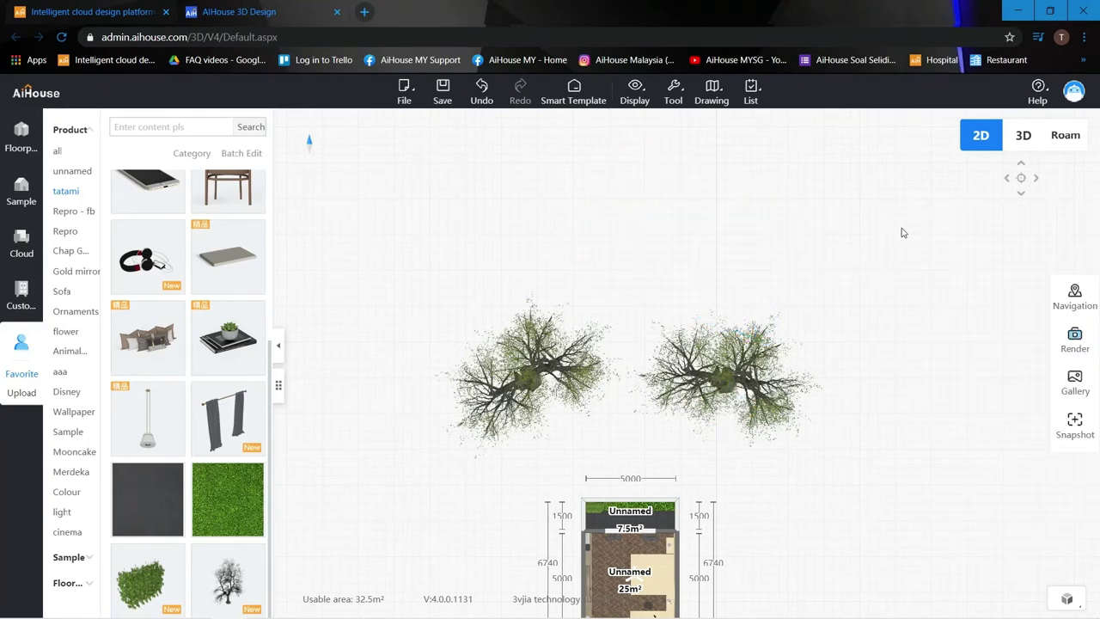
key(ctrl+z)
click(941, 199)
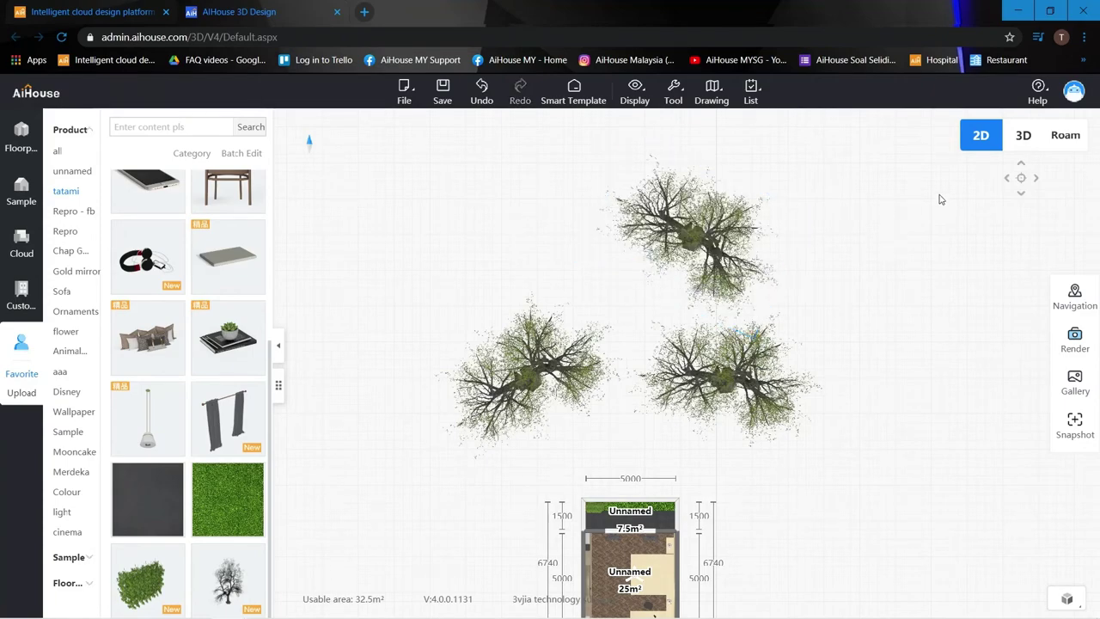
Step: Switch to roam mode inside the bedroom and turn the view from the TV wall to the bed and slatted wall
click(1024, 136)
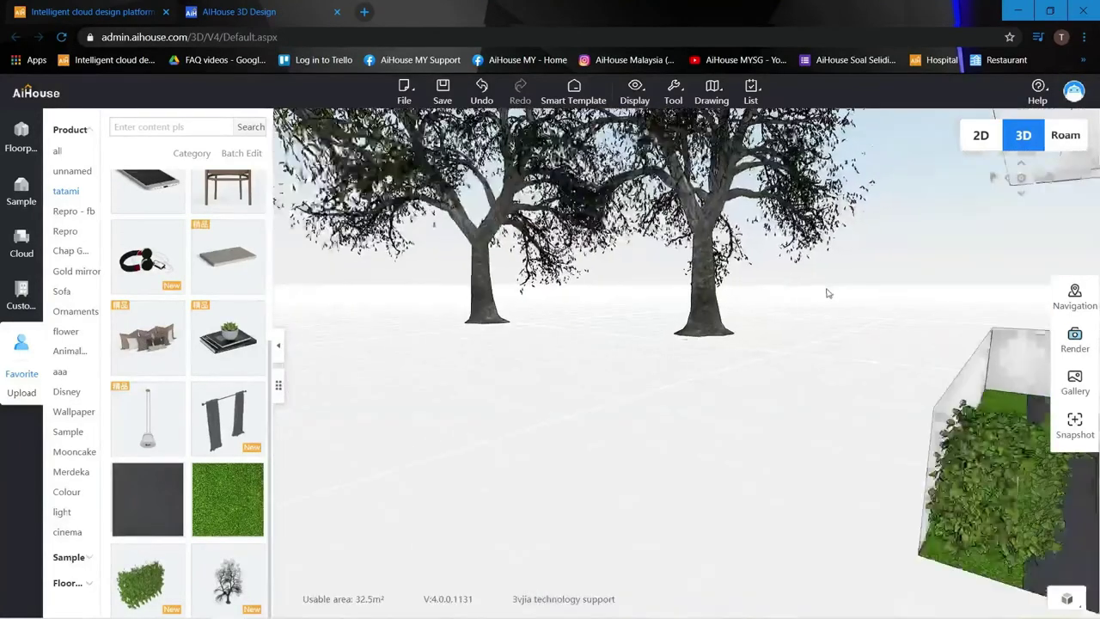
click(1065, 135)
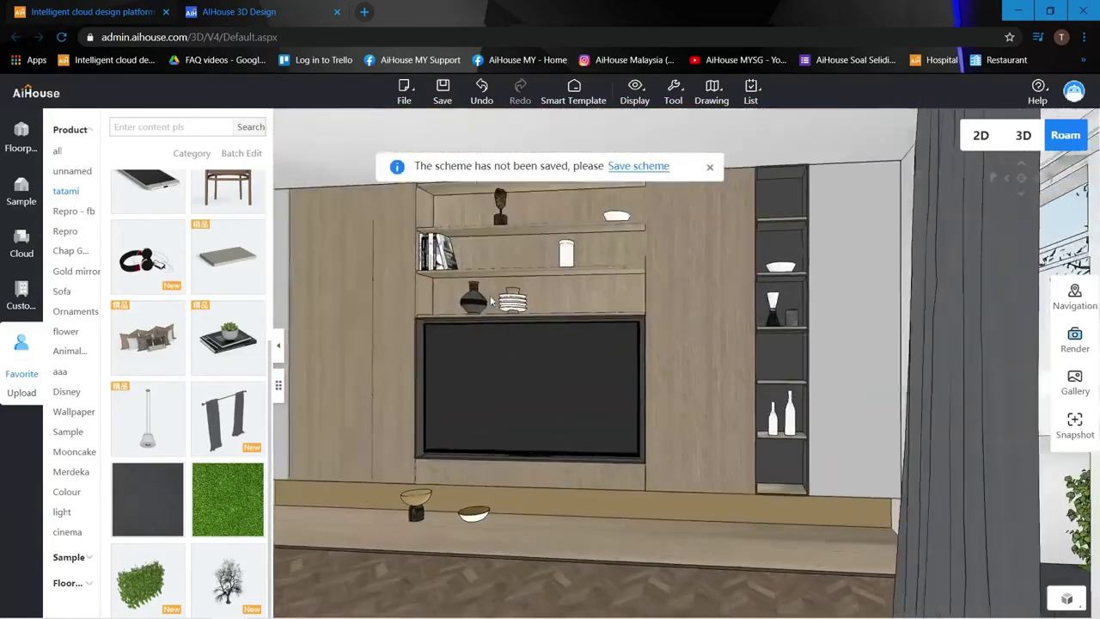
drag(492, 301, 405, 258)
drag(800, 301, 612, 371)
scroll(547, 370, down, 3)
scroll(548, 369, up, 4)
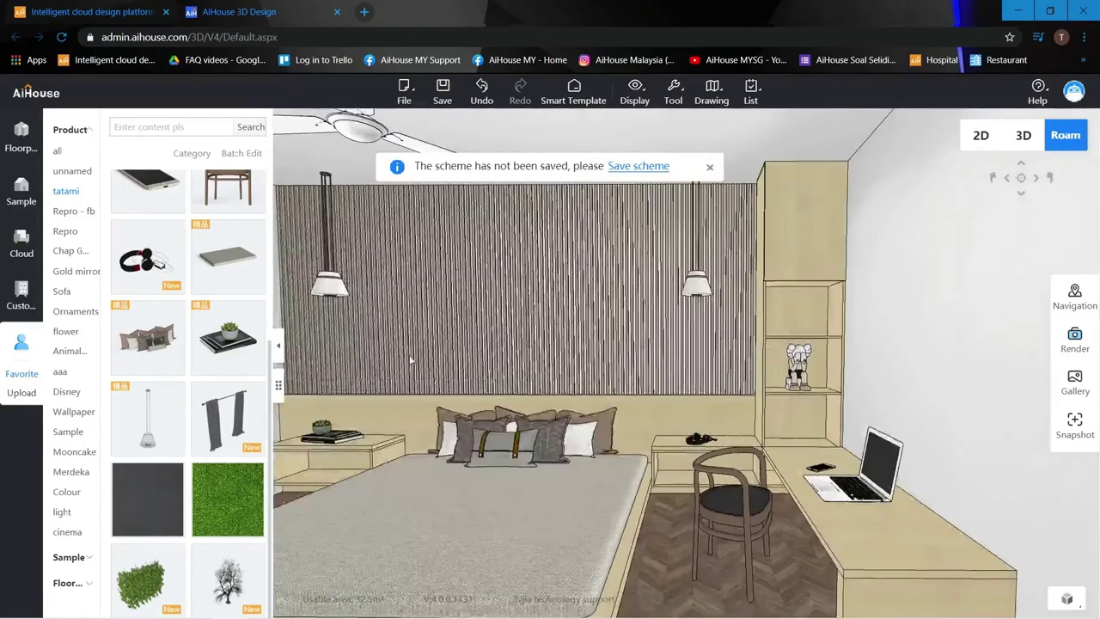
drag(410, 358, 851, 337)
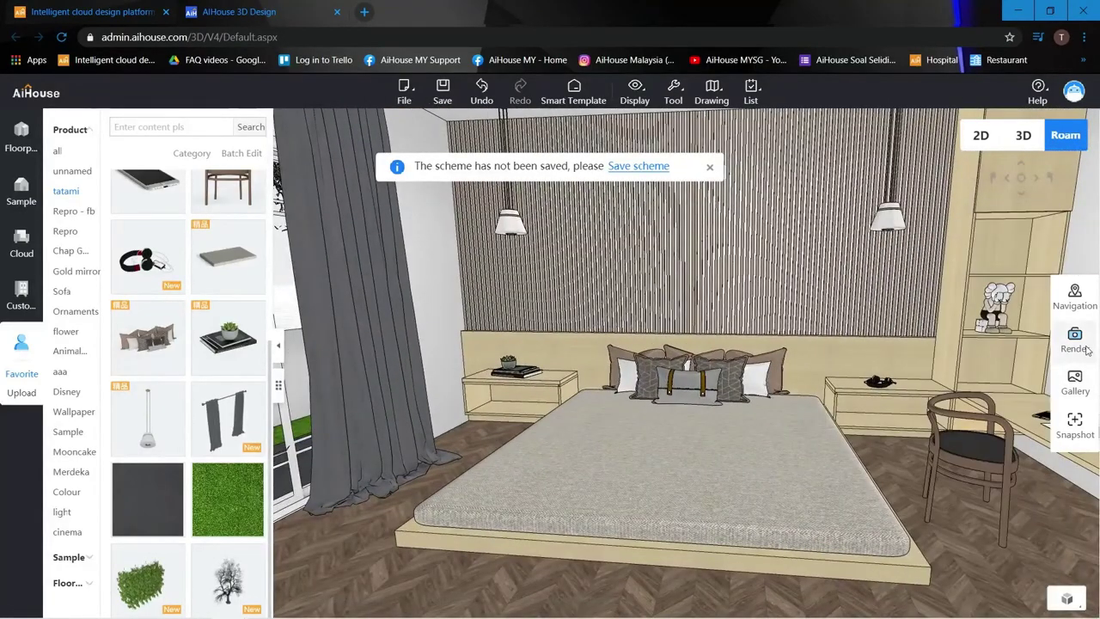
Step: Save the scheme as Tatami Bedroom Design for rendering, with Enhance quality, Ultra HD resolution and 4:3 composition
click(1085, 344)
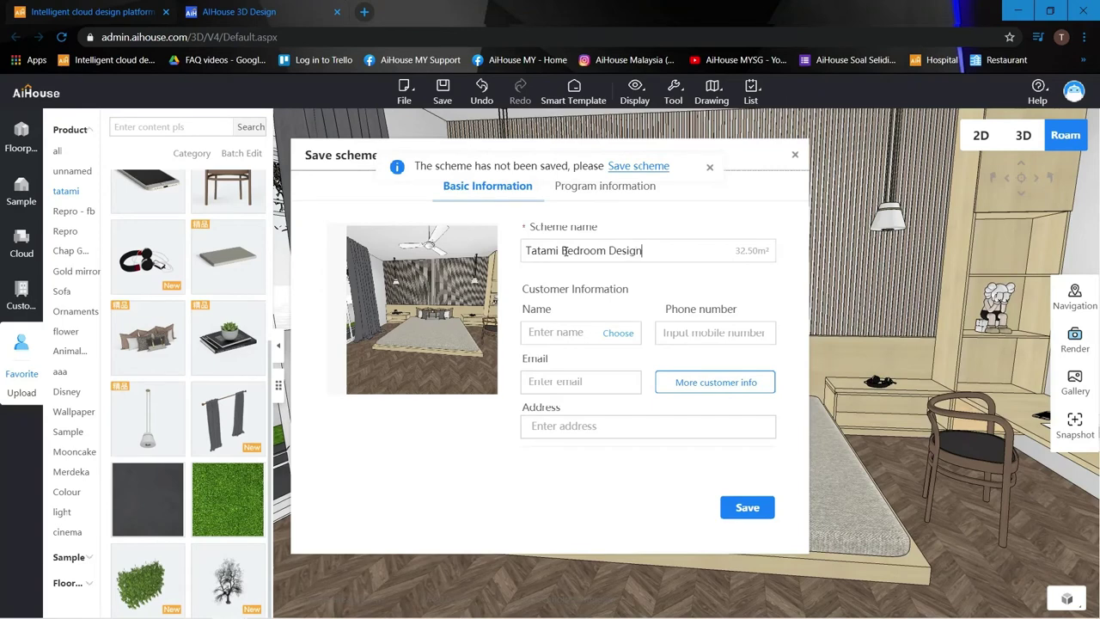
click(770, 514)
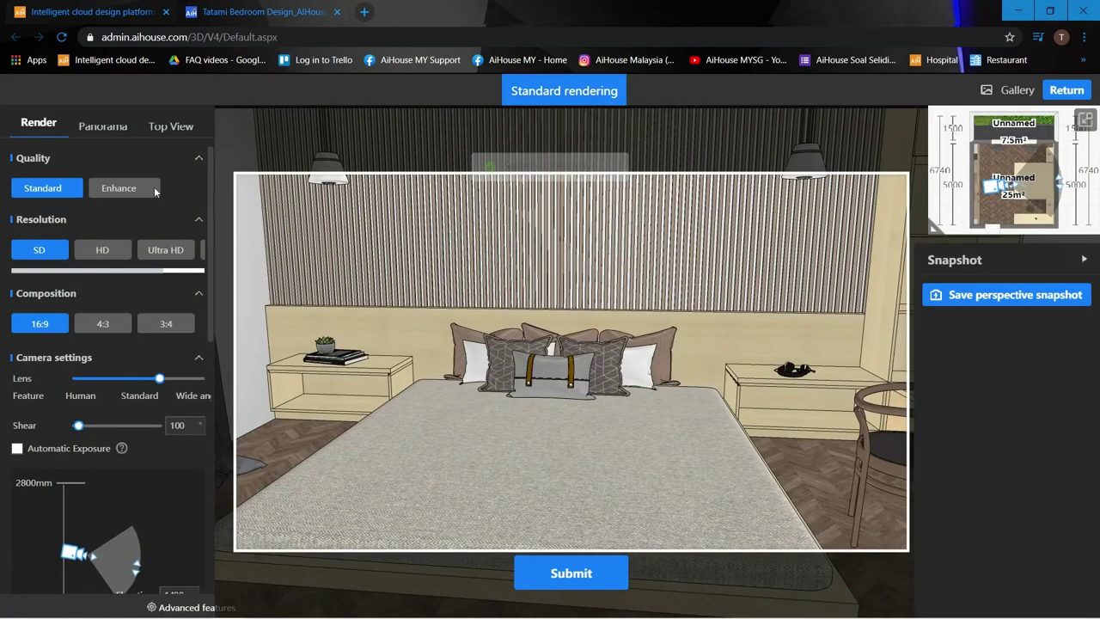
click(166, 251)
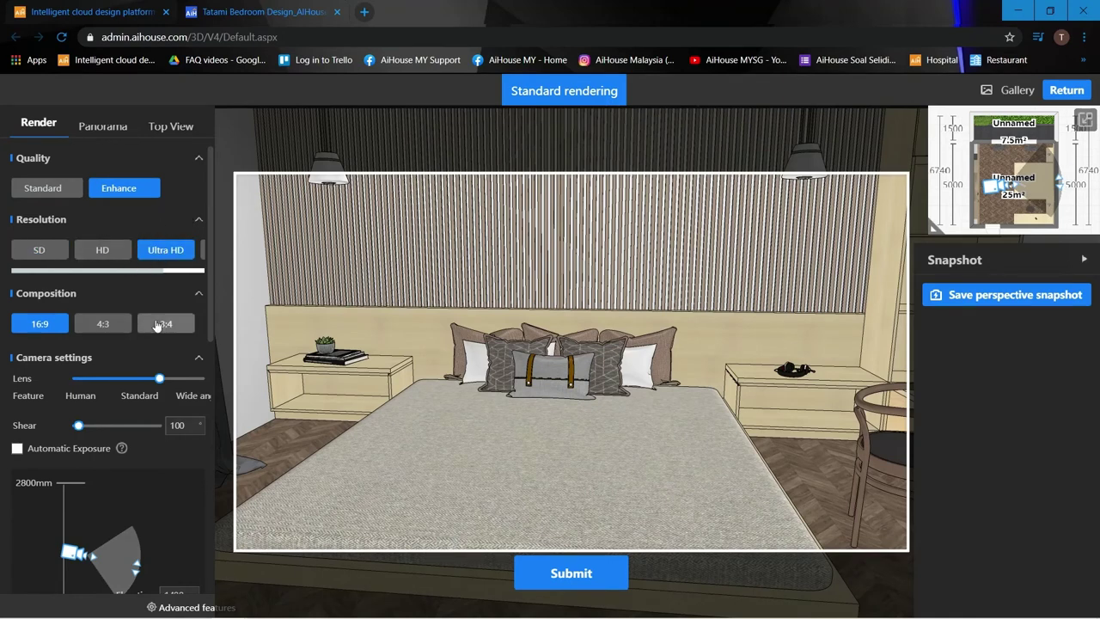
click(128, 324)
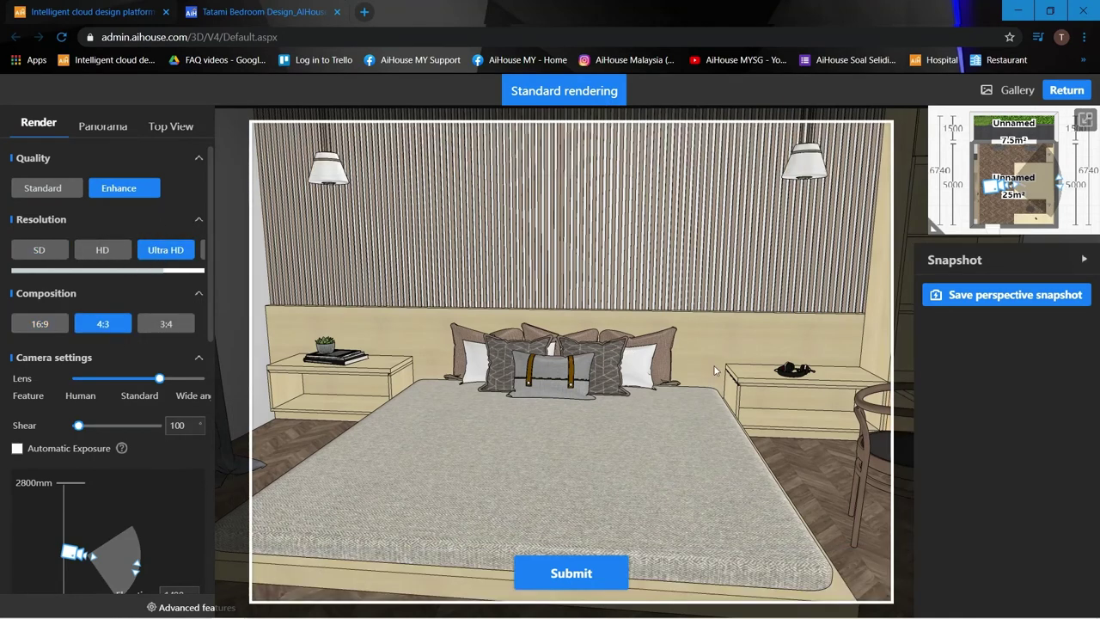
Step: Place the render camera in the room corner facing the bed and desk, and set its shear to 2000
drag(715, 370, 578, 243)
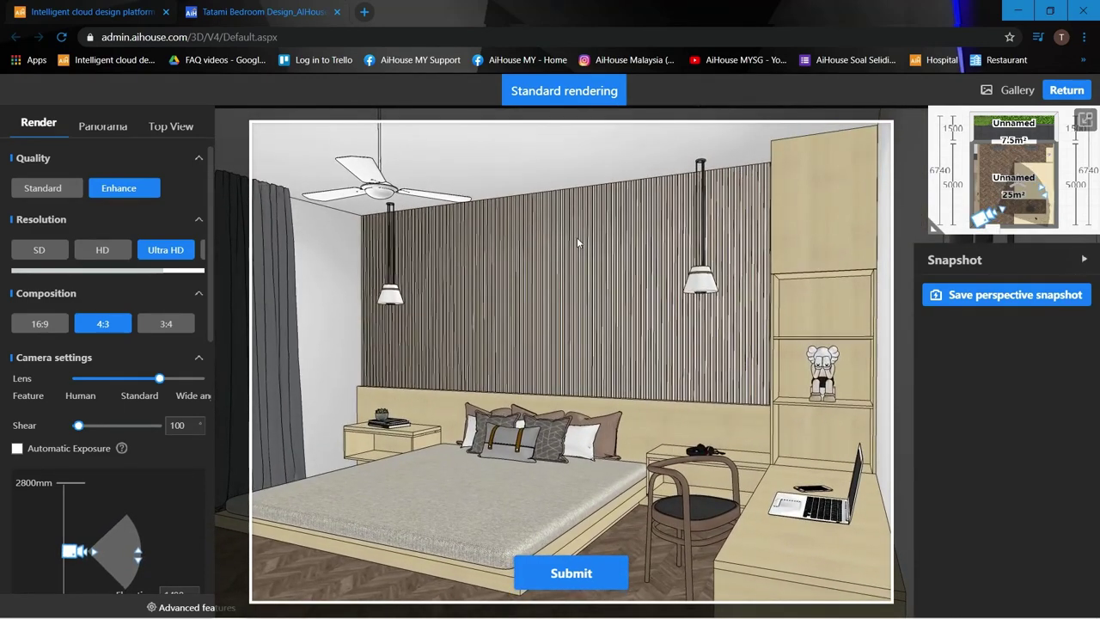
scroll(578, 244, down, 2)
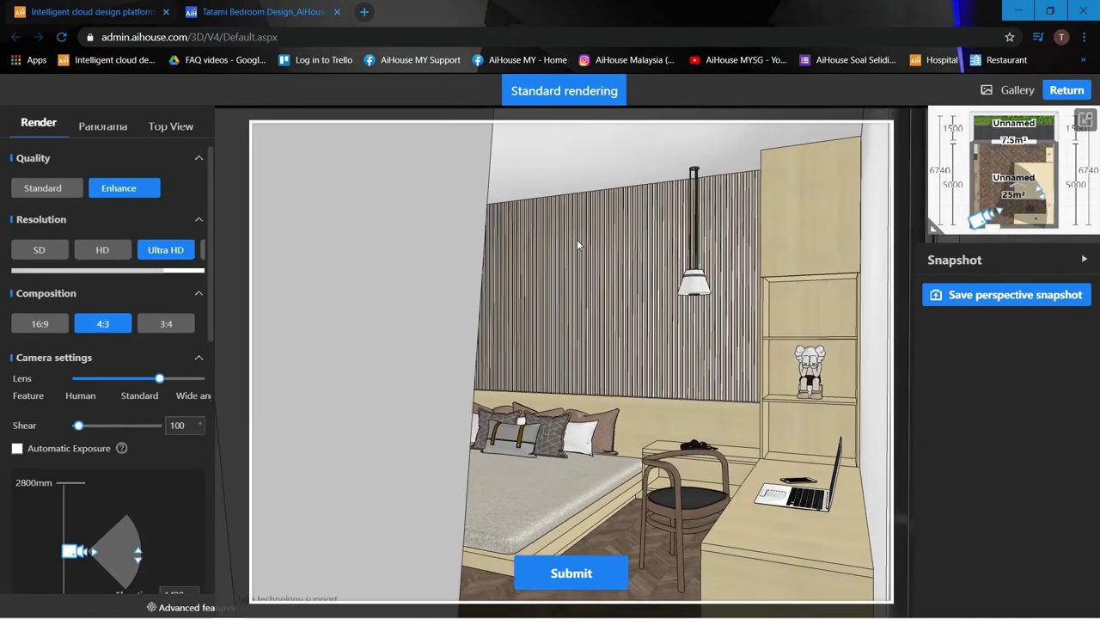
key(a)
key(d)
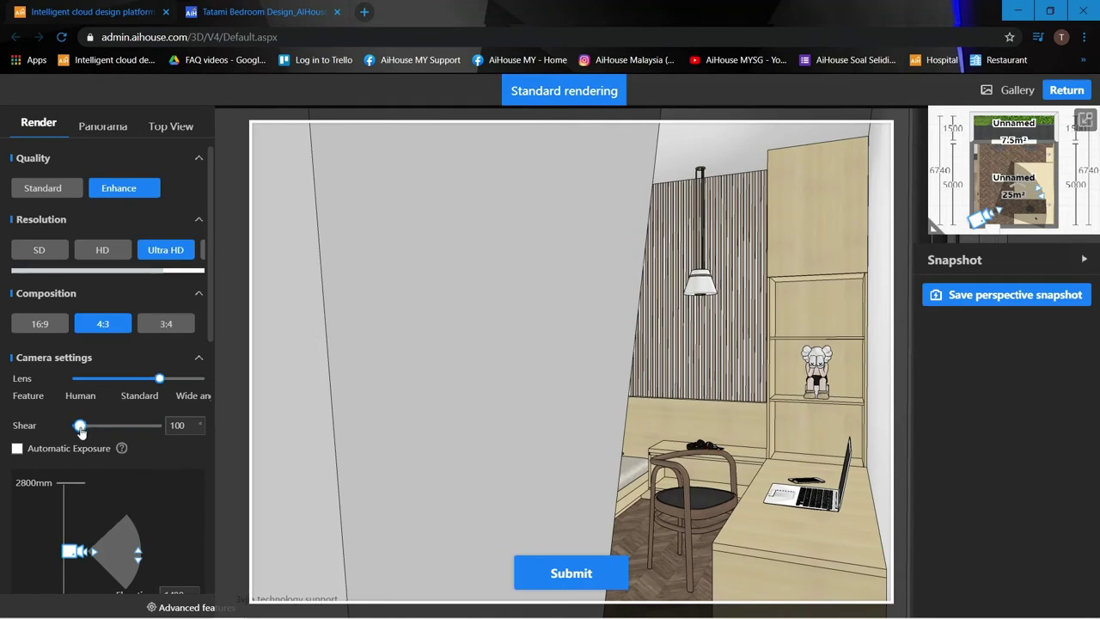
drag(80, 427, 89, 428)
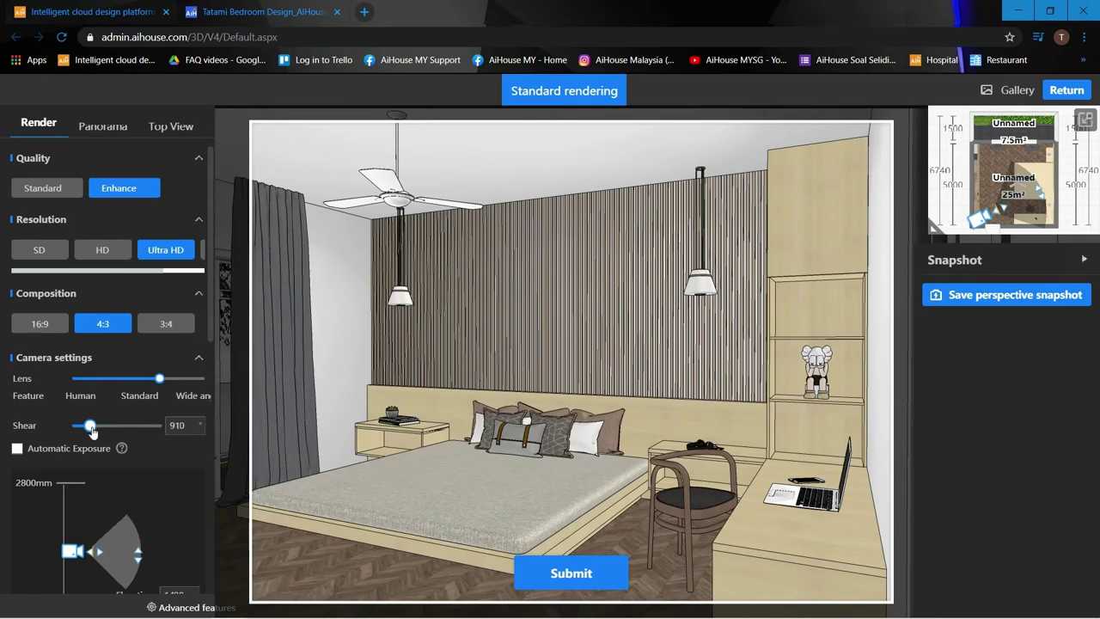
drag(94, 434, 104, 438)
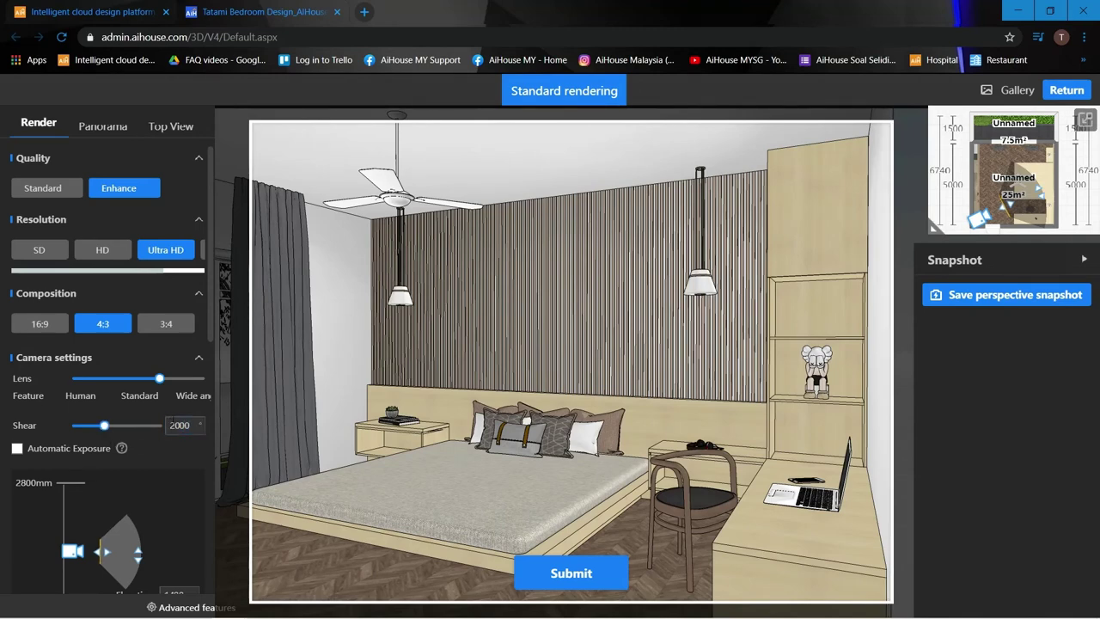
Step: Turn the render camera slightly and move it back to frame the curtain, bed, ceiling fan and desk
drag(418, 343, 413, 343)
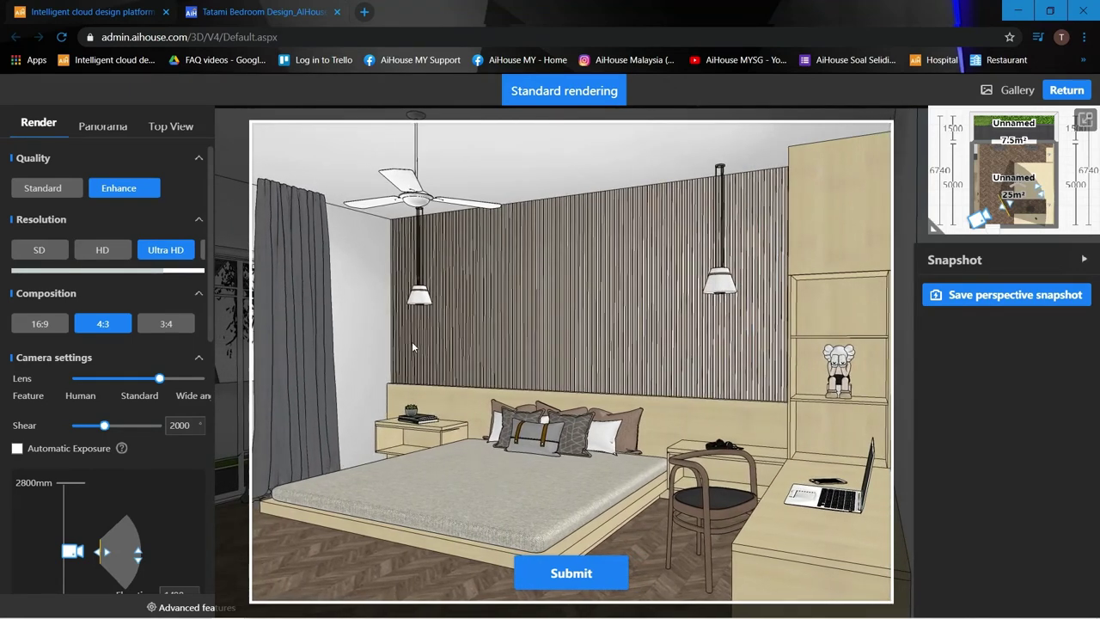
key(d)
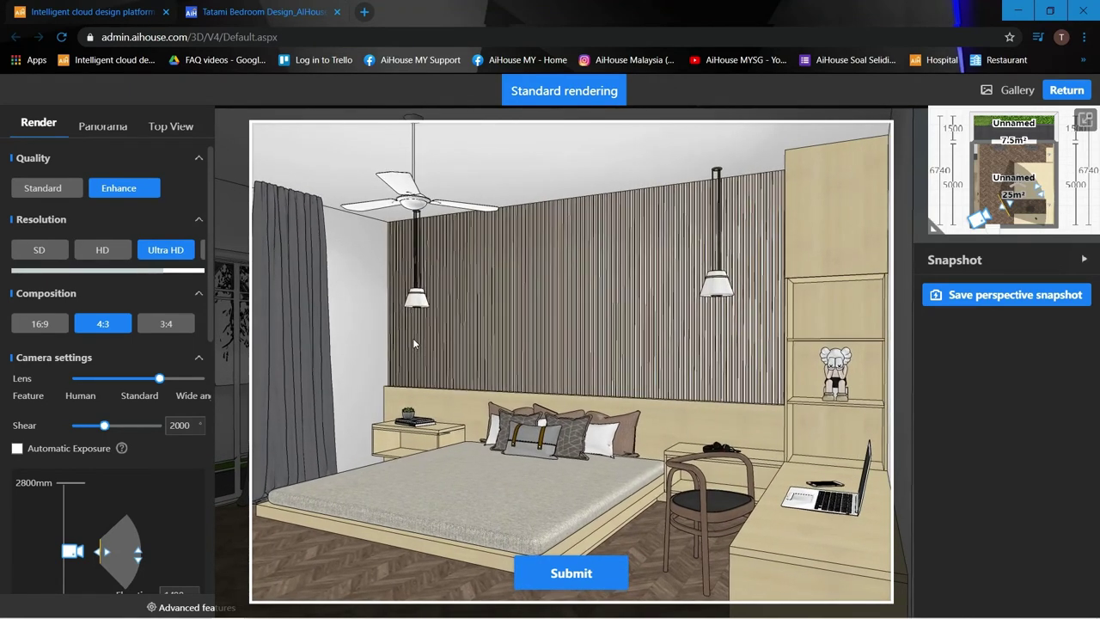
key(s)
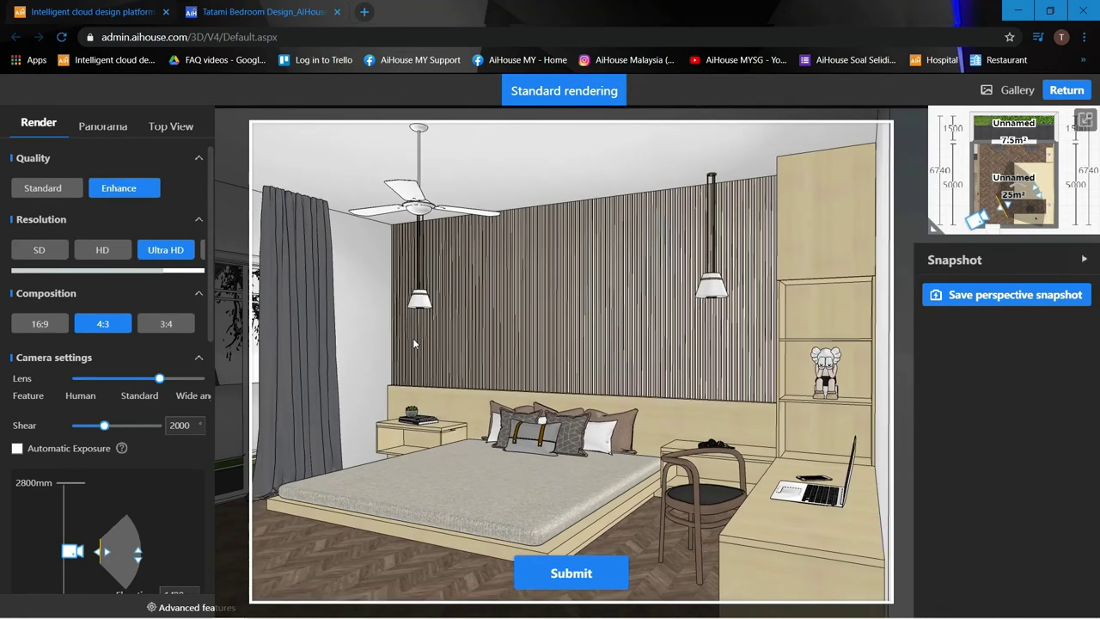
key(s)
key(s)
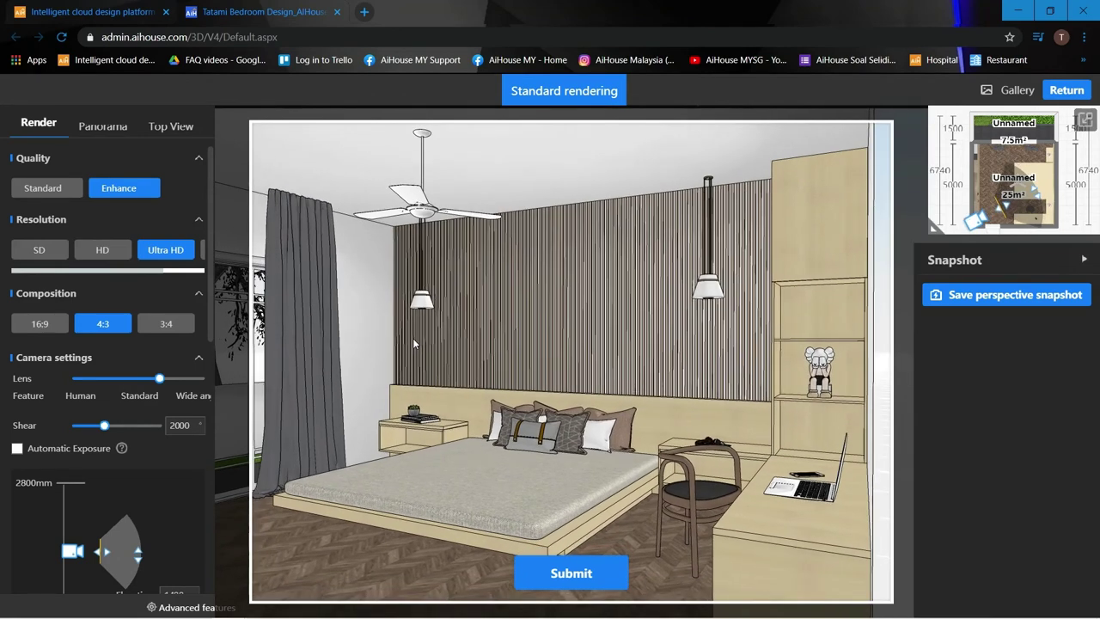
key(a)
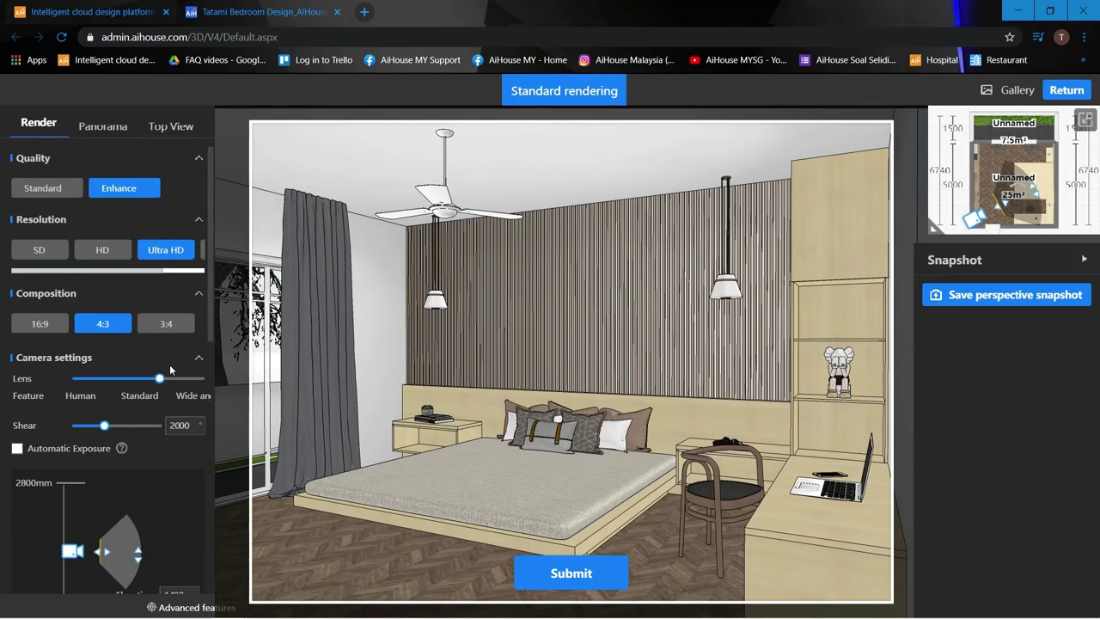
Step: Apply the Natural lighting template to the render
scroll(153, 397, down, 5)
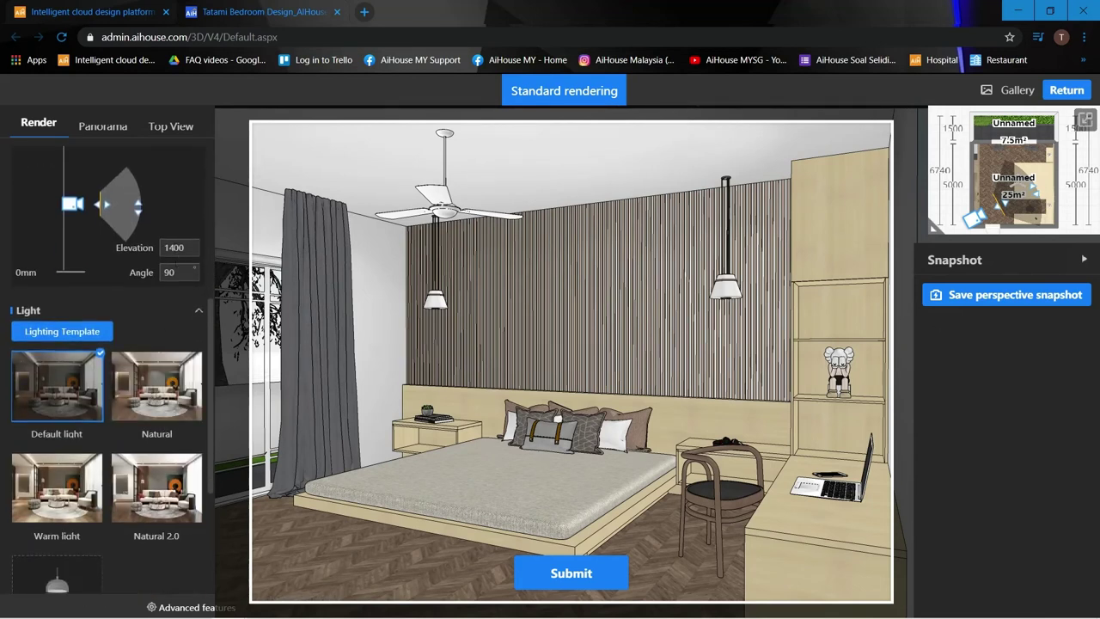
scroll(96, 416, down, 2)
click(170, 276)
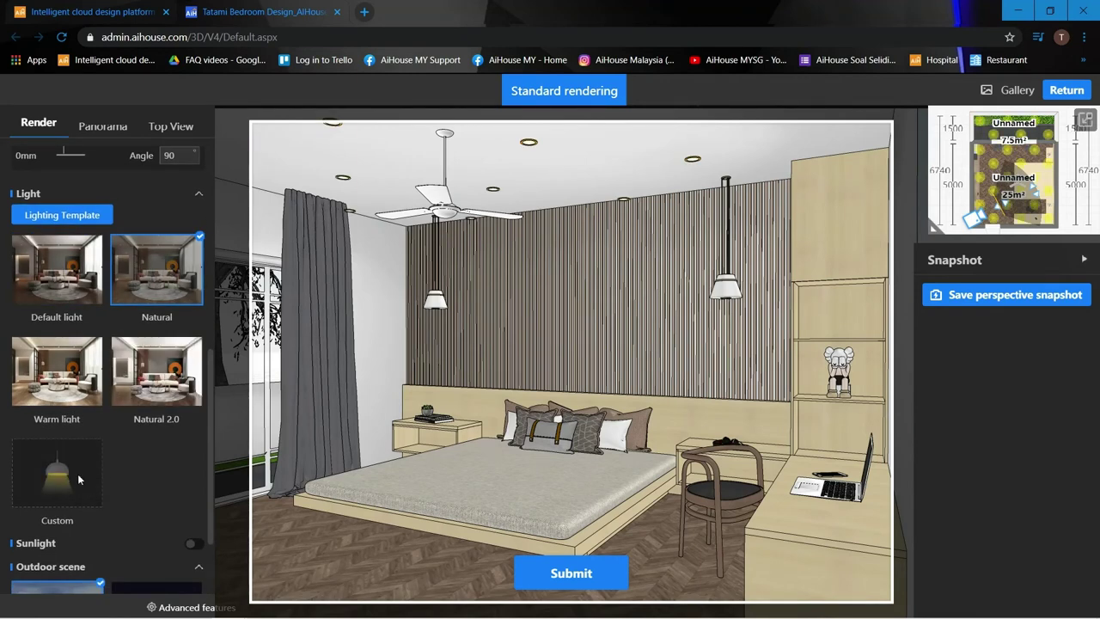
Step: Add a custom fill light board near the middle of the bedroom
click(52, 474)
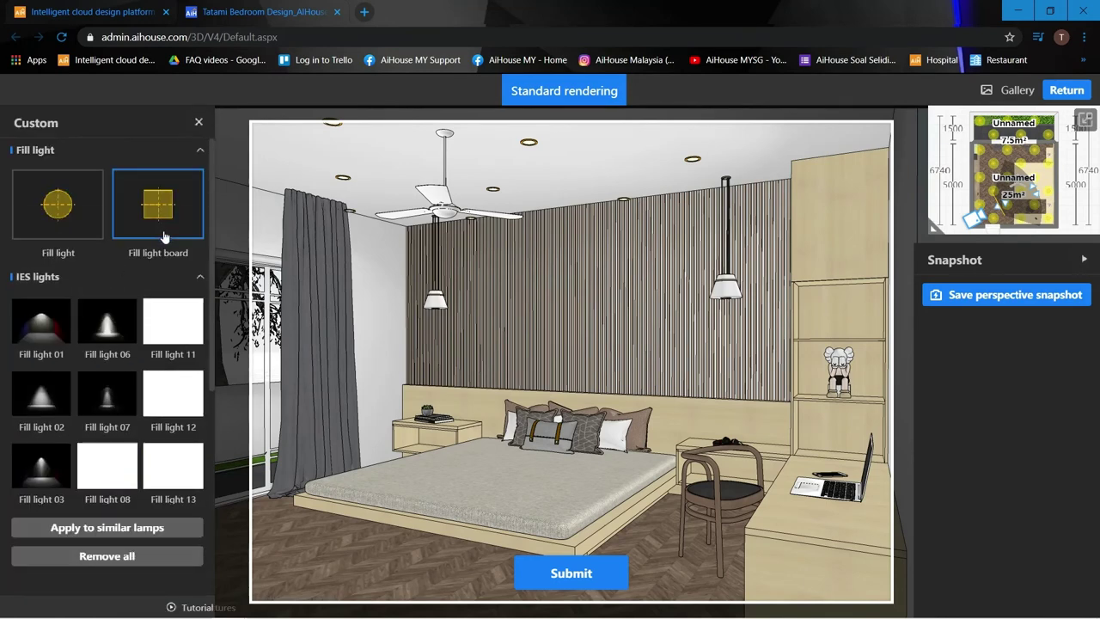
click(156, 205)
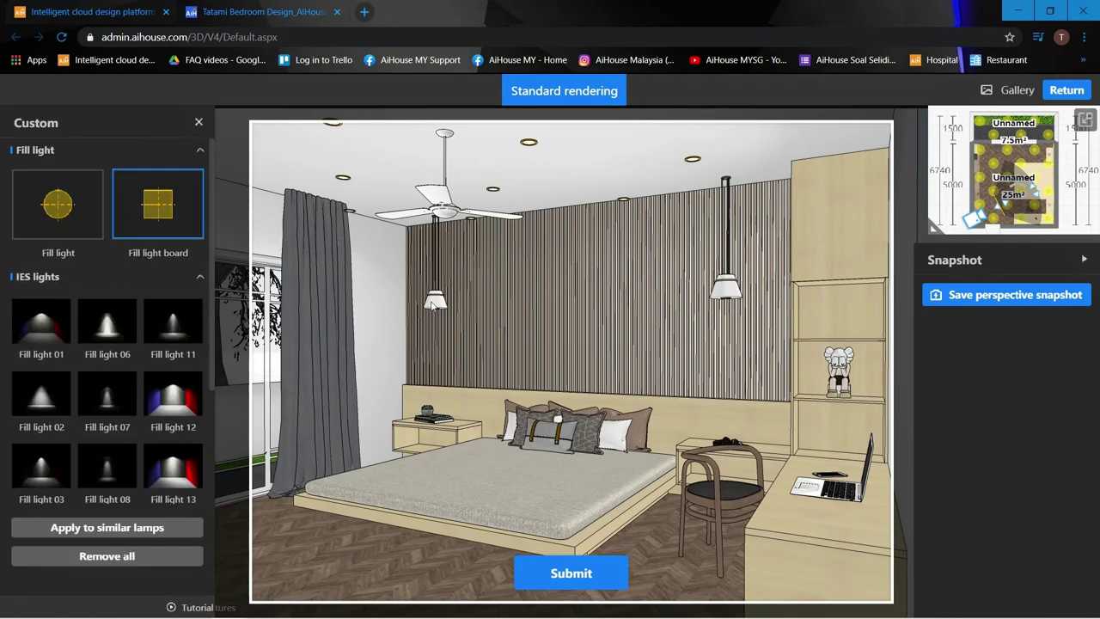
click(628, 402)
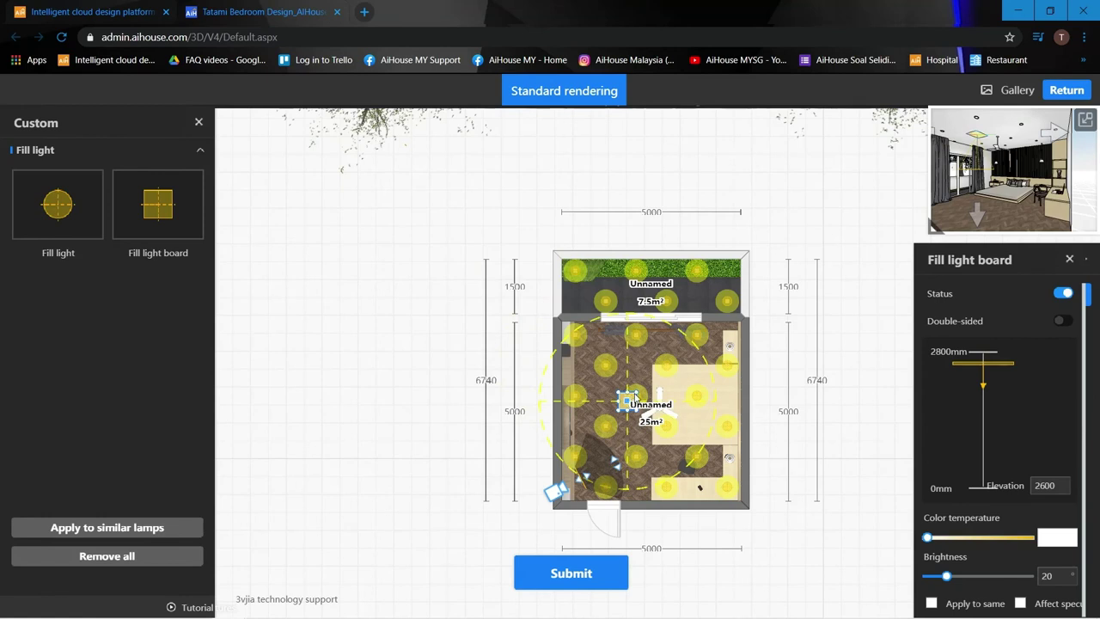
Step: Stretch the fill light board in the plan until it covers most of the bedroom
drag(640, 388, 705, 325)
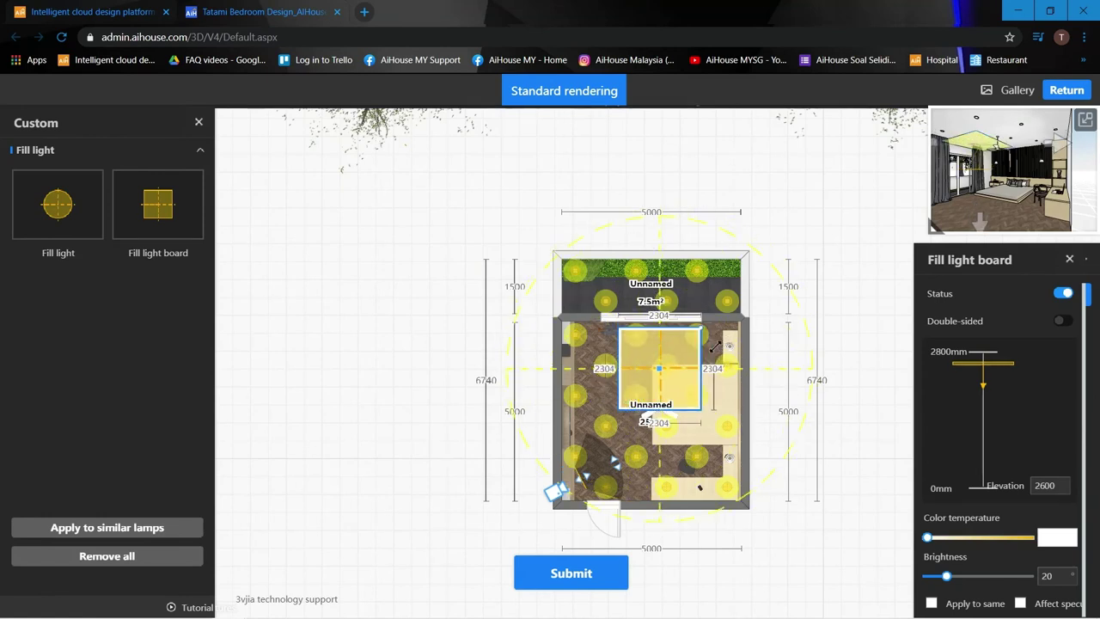
drag(700, 368, 729, 368)
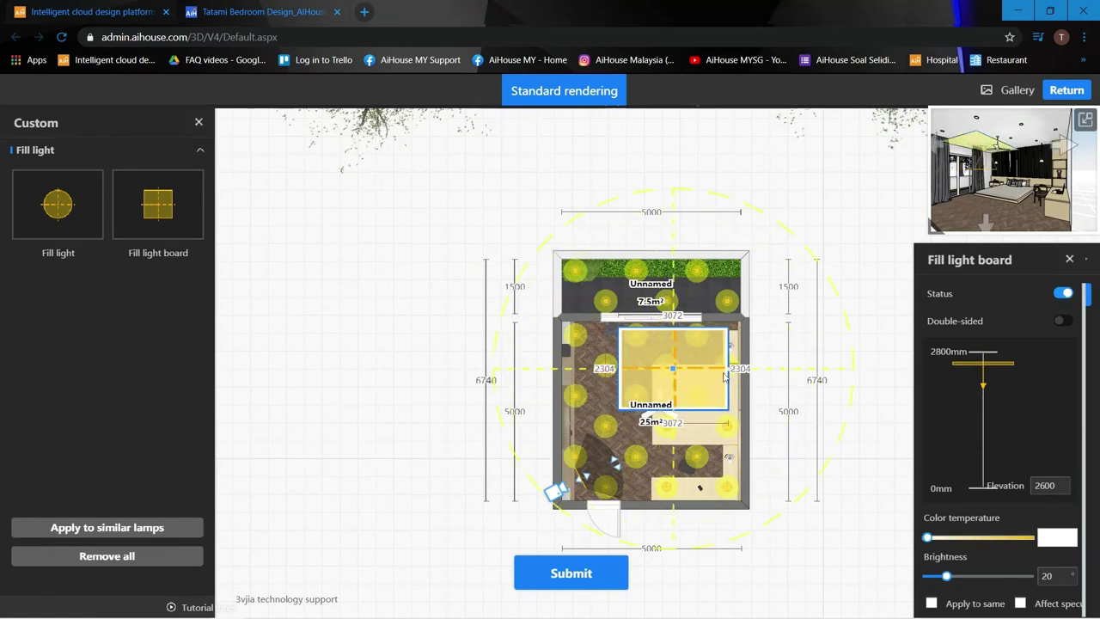
drag(617, 369, 583, 370)
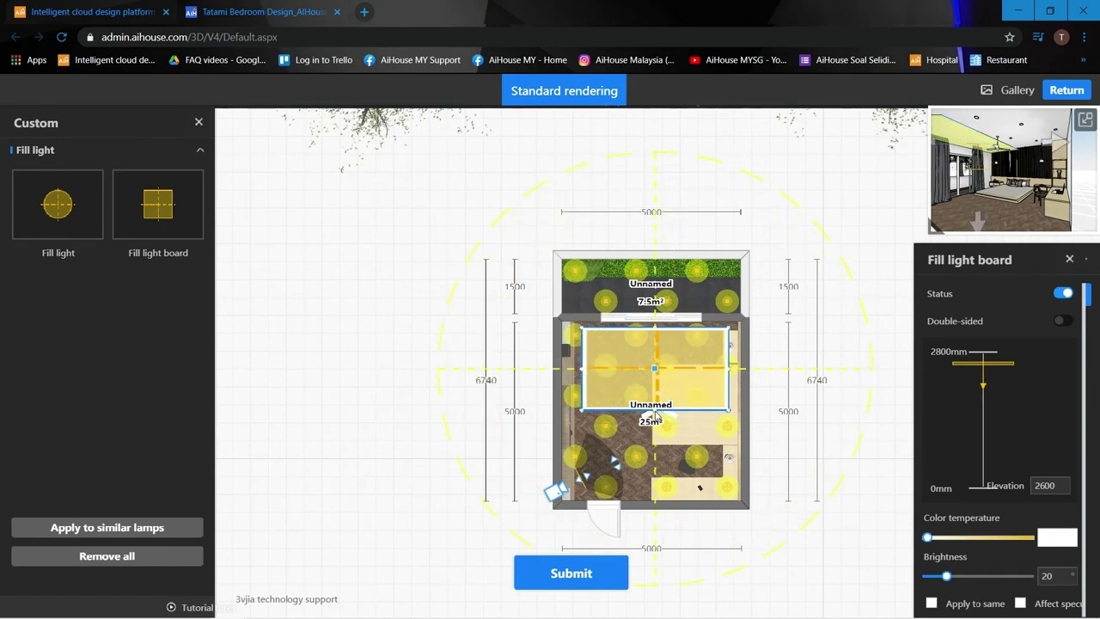
drag(660, 386, 651, 478)
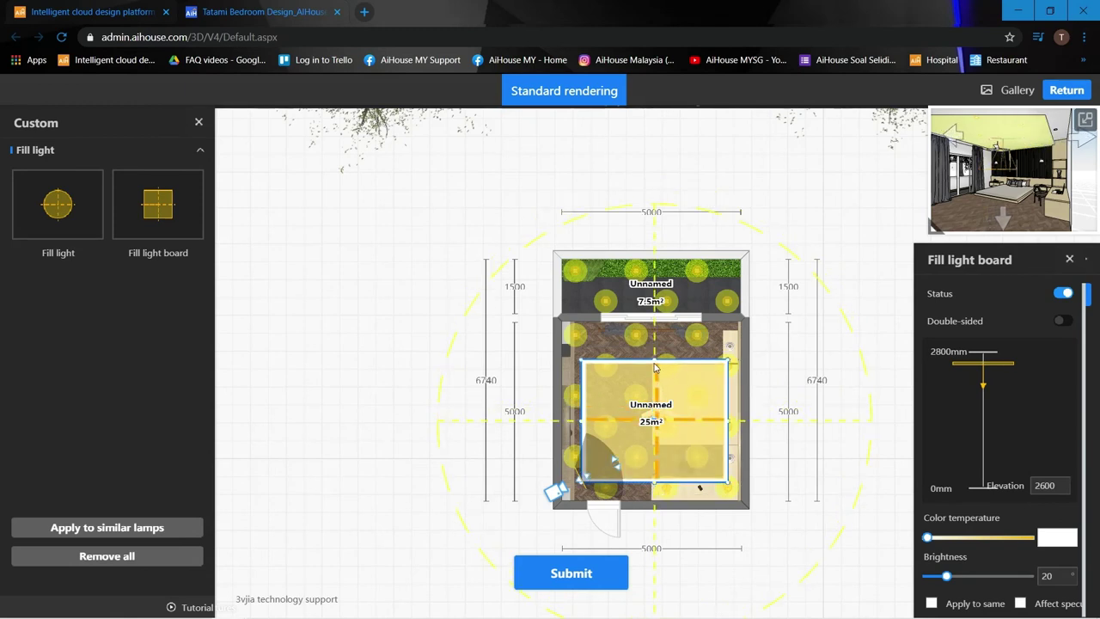
drag(655, 365, 659, 331)
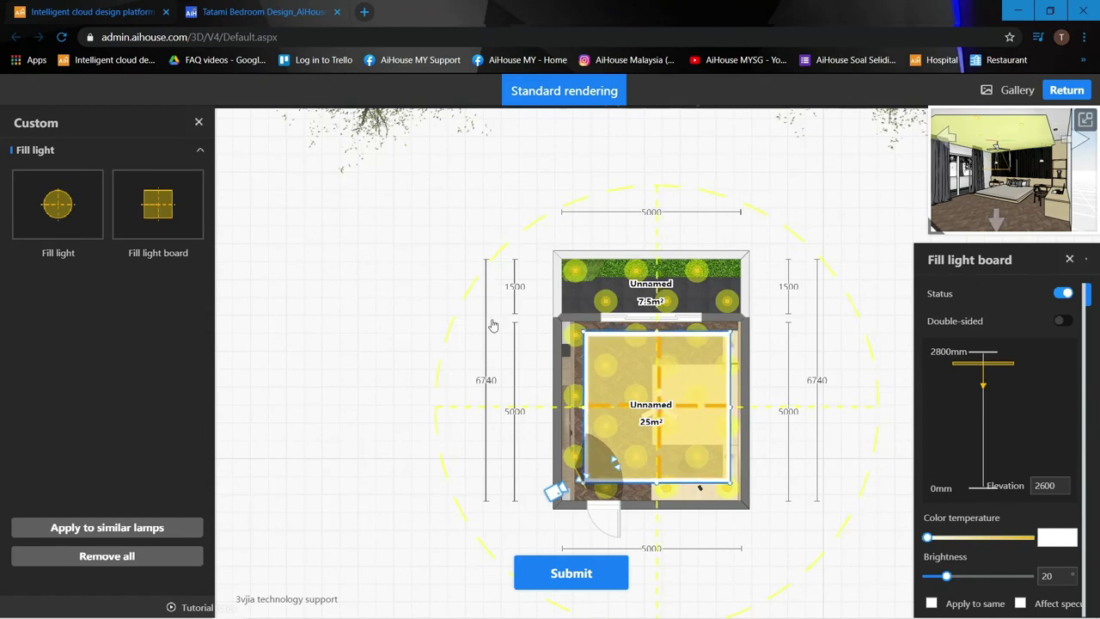
Step: Leave the custom lighting settings and check the fill light board in the perspective camera view
click(198, 122)
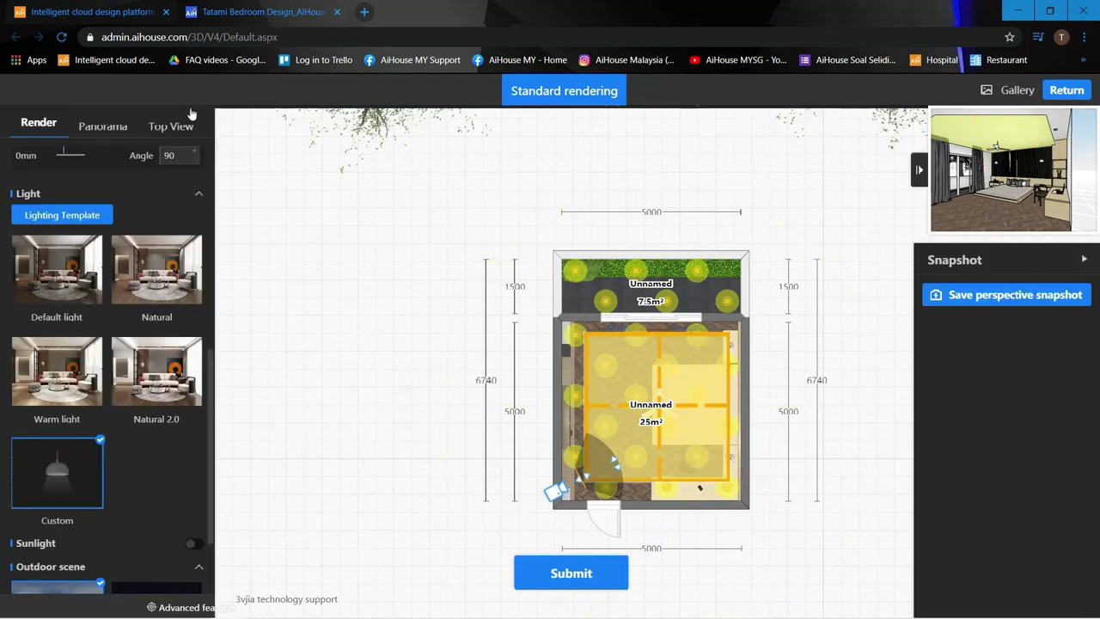
scroll(69, 379, down, 2)
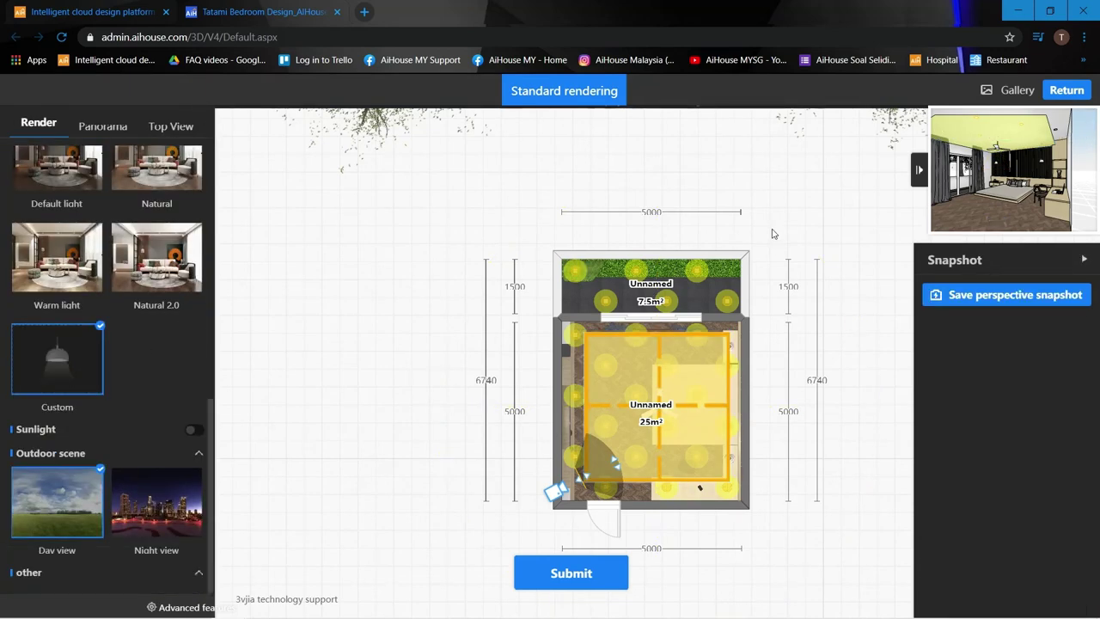
click(1086, 122)
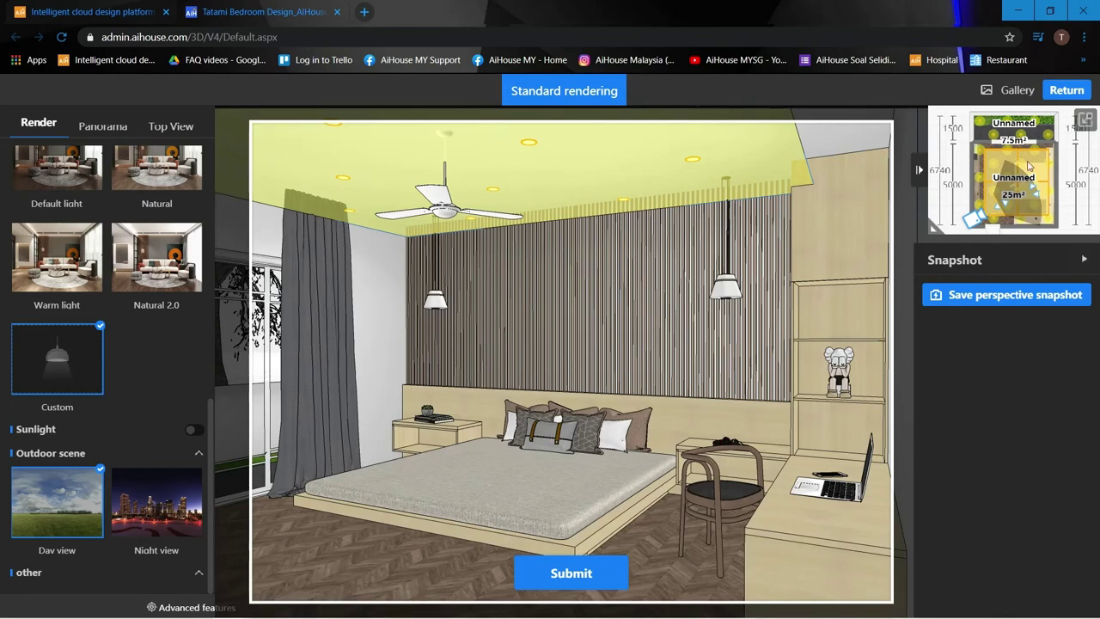
Step: Shift the fill light board slightly towards the headboard wall in the plan, return to the perspective view and deselect it
click(1088, 129)
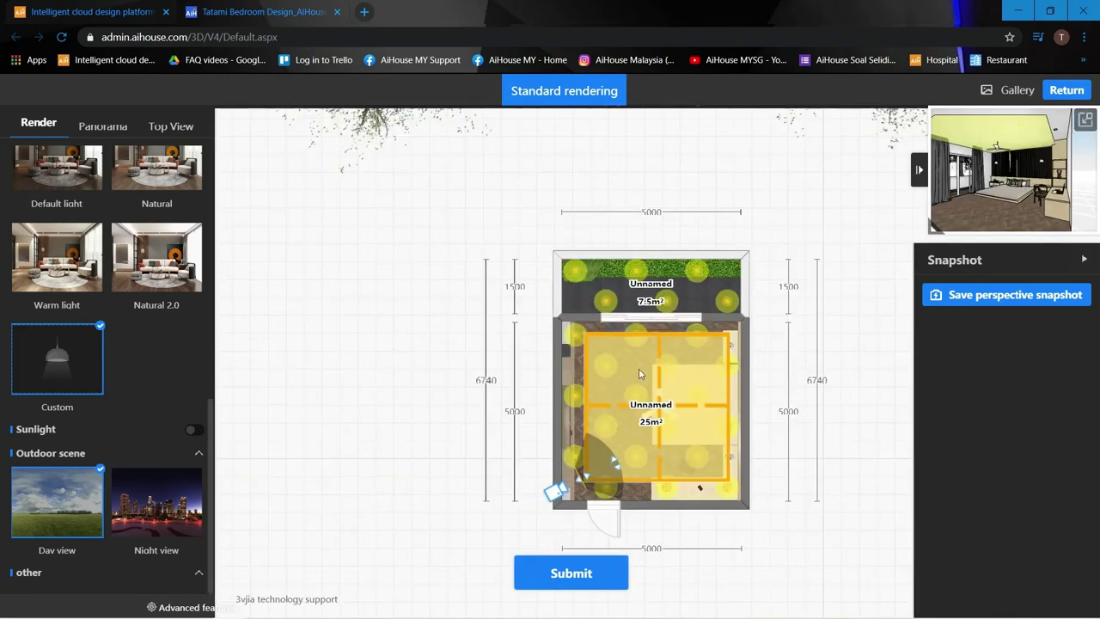
click(684, 385)
drag(684, 385, 690, 386)
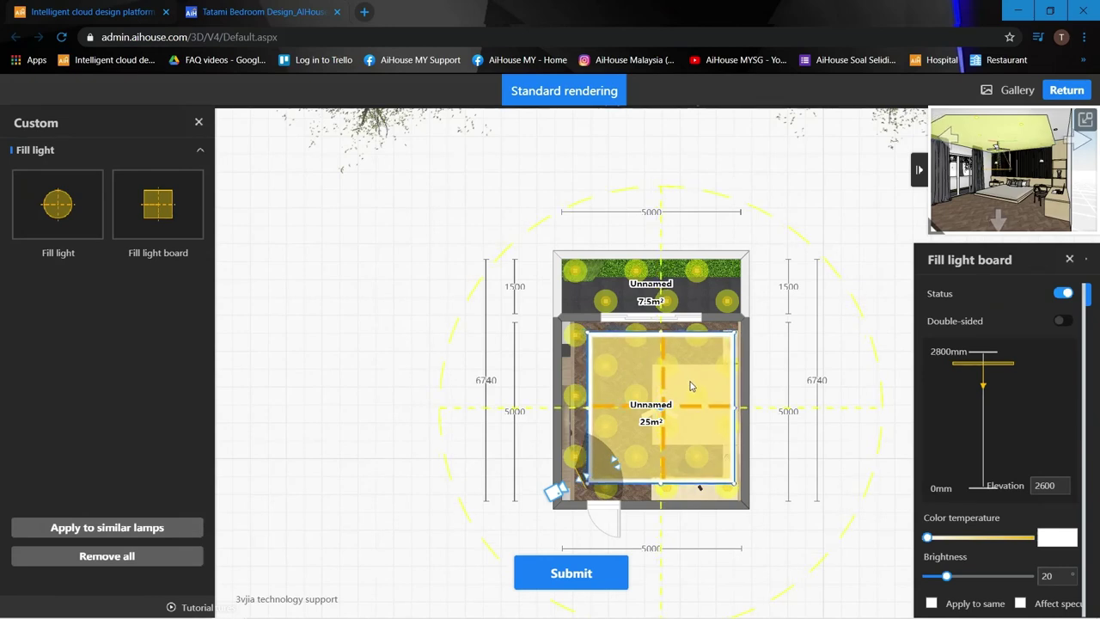
click(1086, 122)
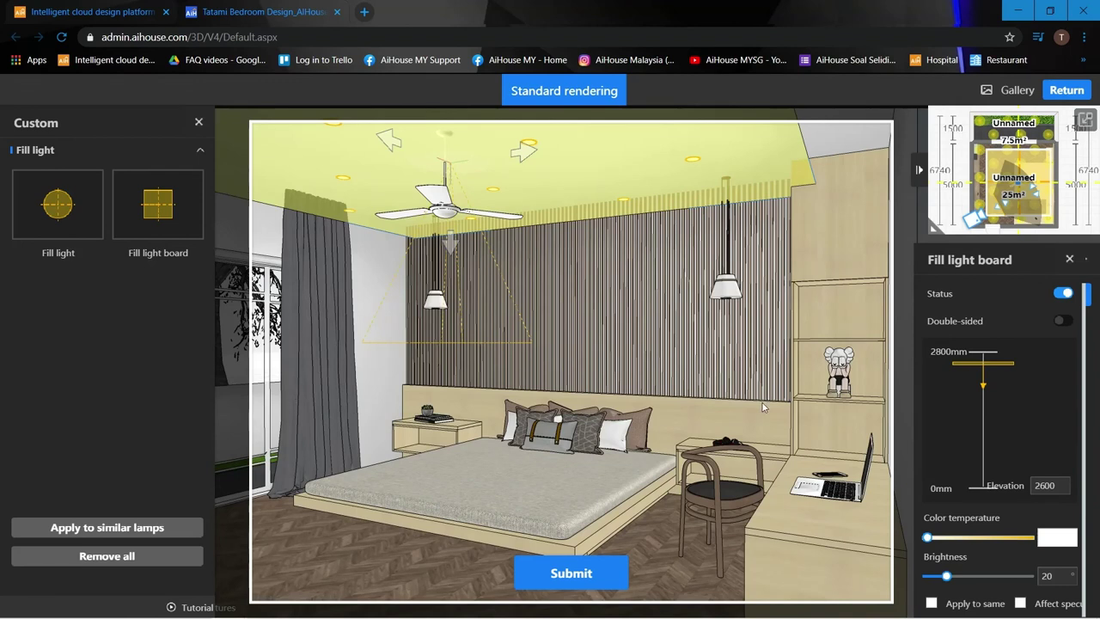
click(1070, 260)
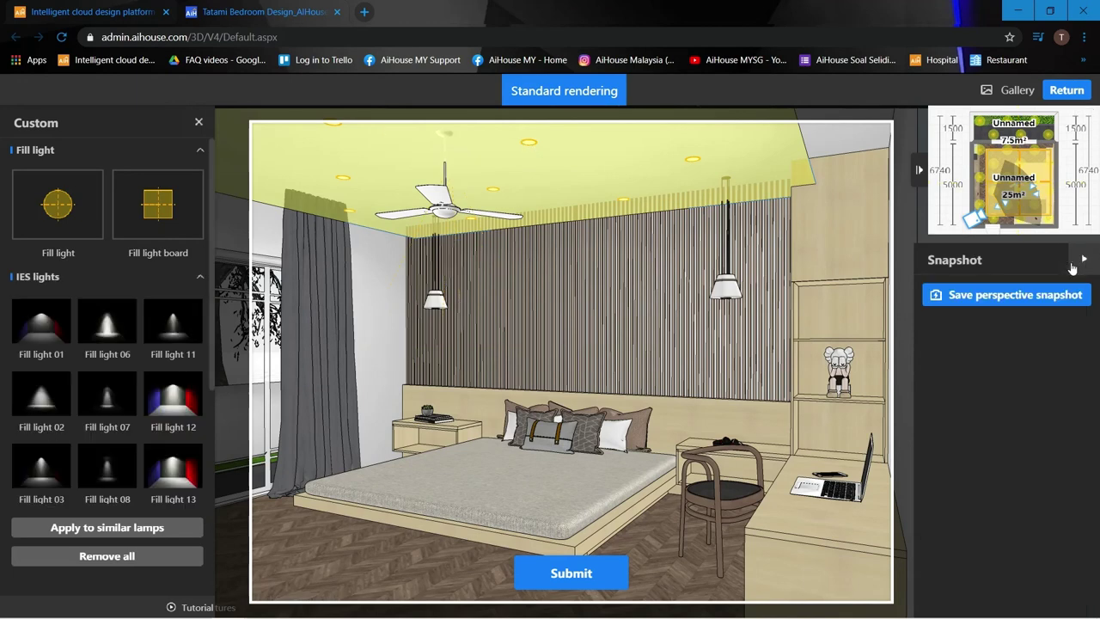
Step: Save a perspective snapshot of the bedroom view and enable color correction and color overflow control in the advanced rendering parameters
click(997, 298)
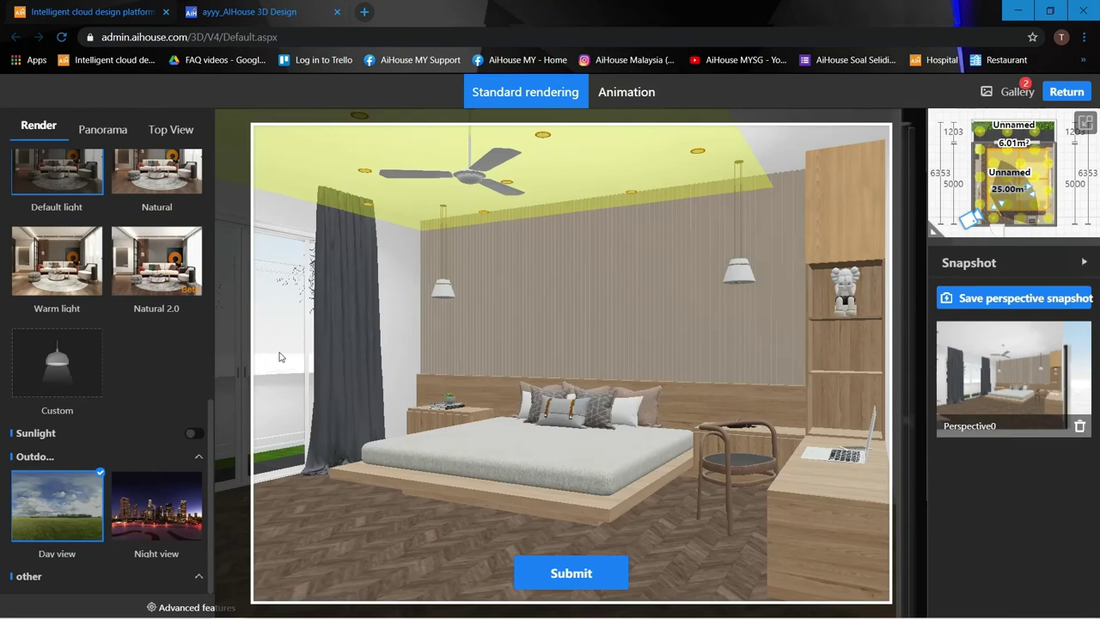
click(178, 607)
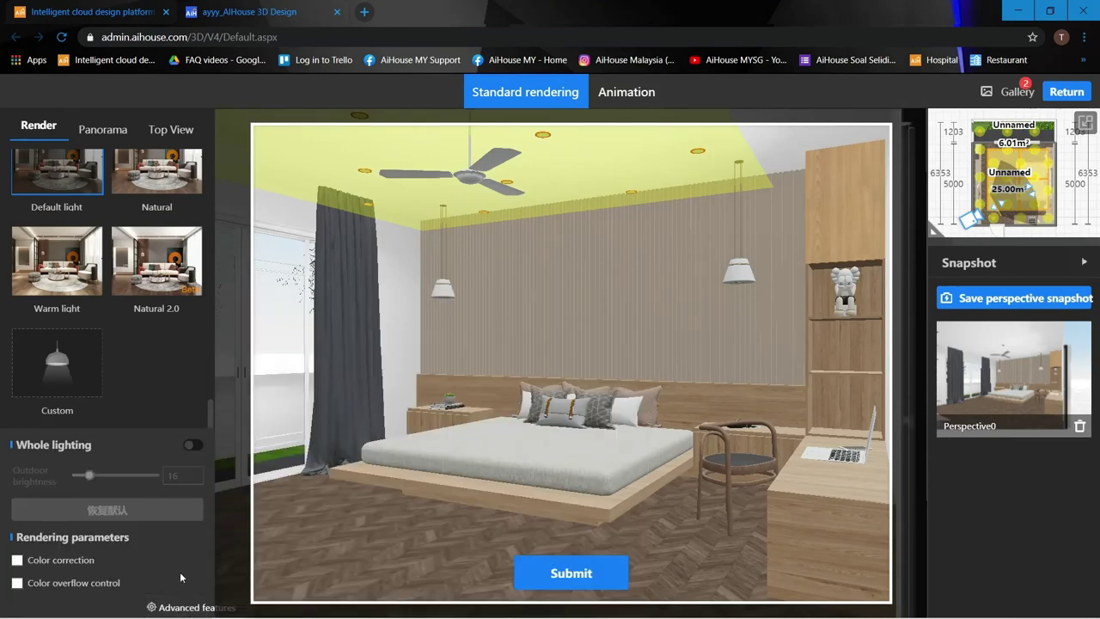
click(42, 564)
click(59, 588)
click(112, 404)
Step: Review the outdoor day view backdrops, keep Grassland, and submit the bedroom's standard rendering
mouse_move(88, 533)
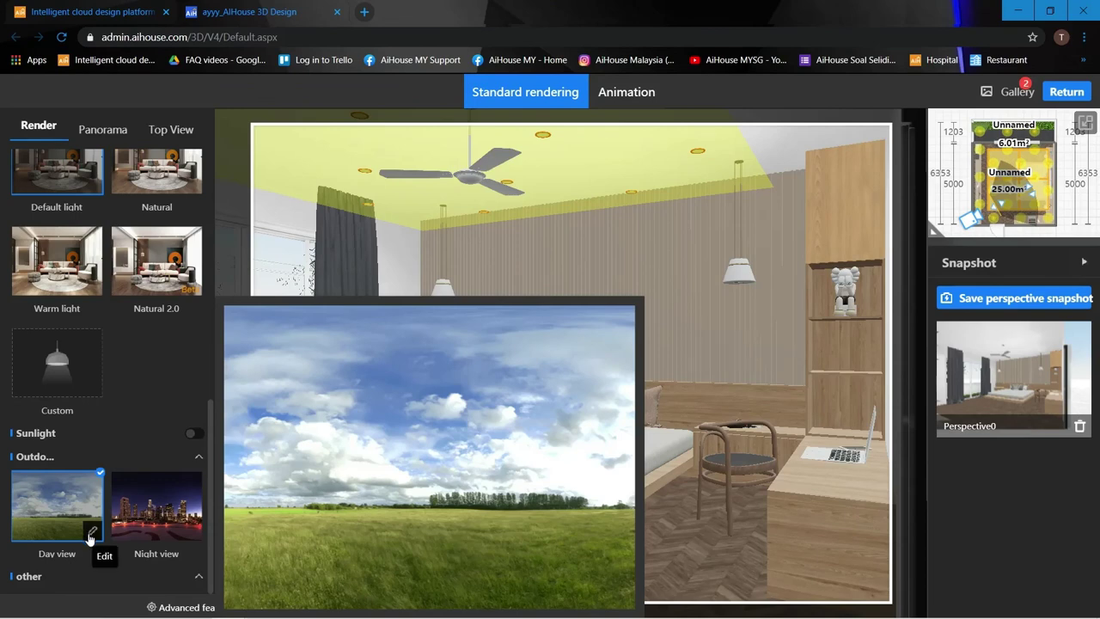
click(89, 535)
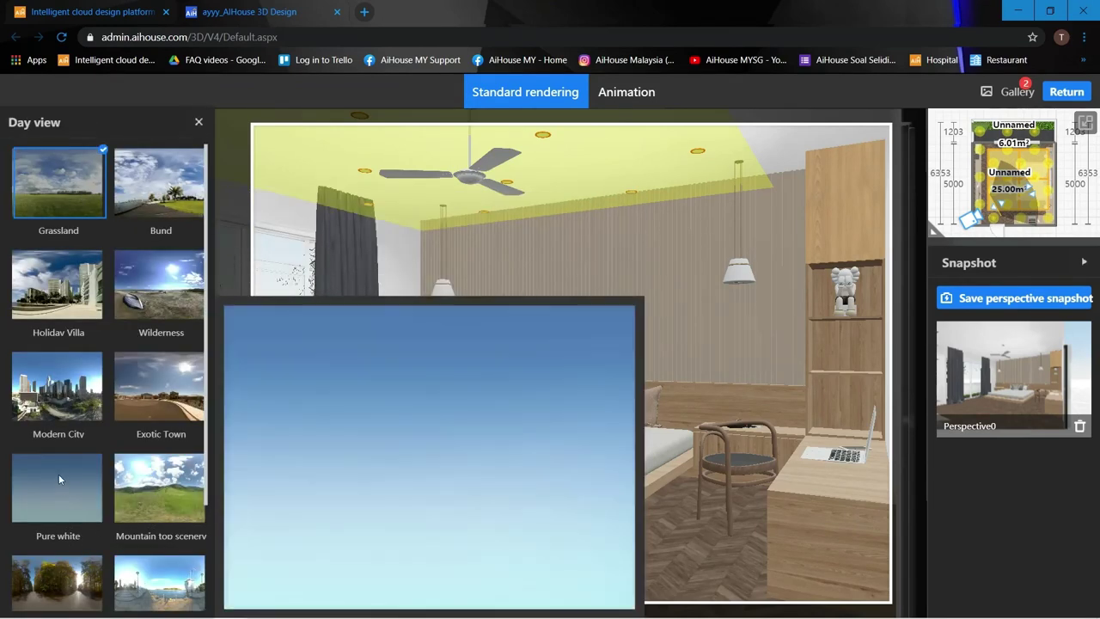
scroll(55, 553, down, 1)
scroll(95, 554, down, 1)
scroll(141, 556, up, 2)
mouse_move(78, 188)
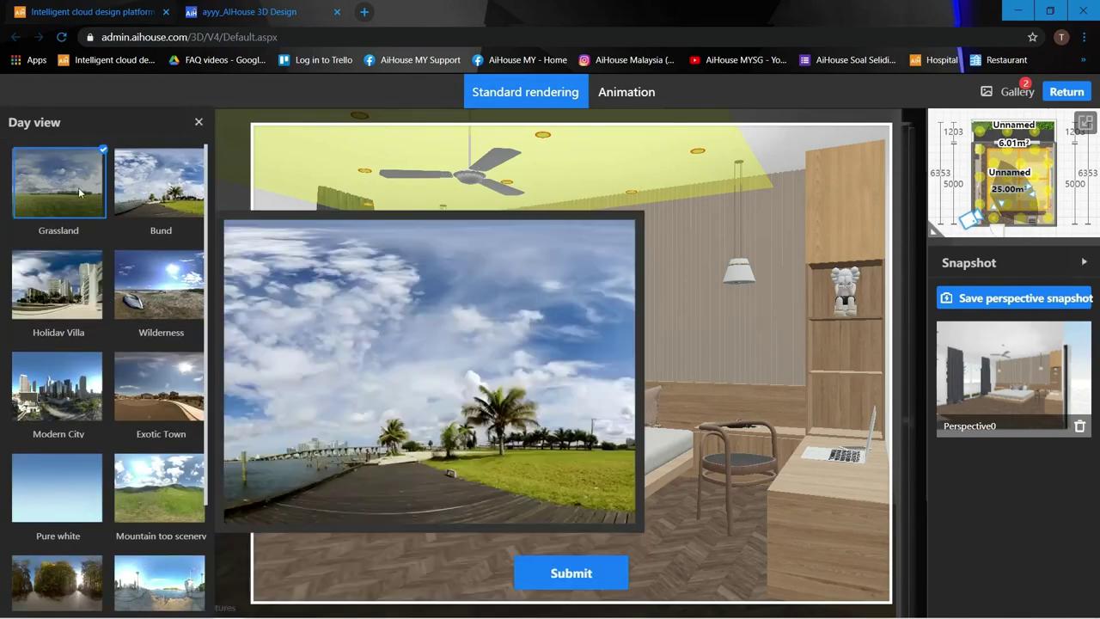
click(199, 122)
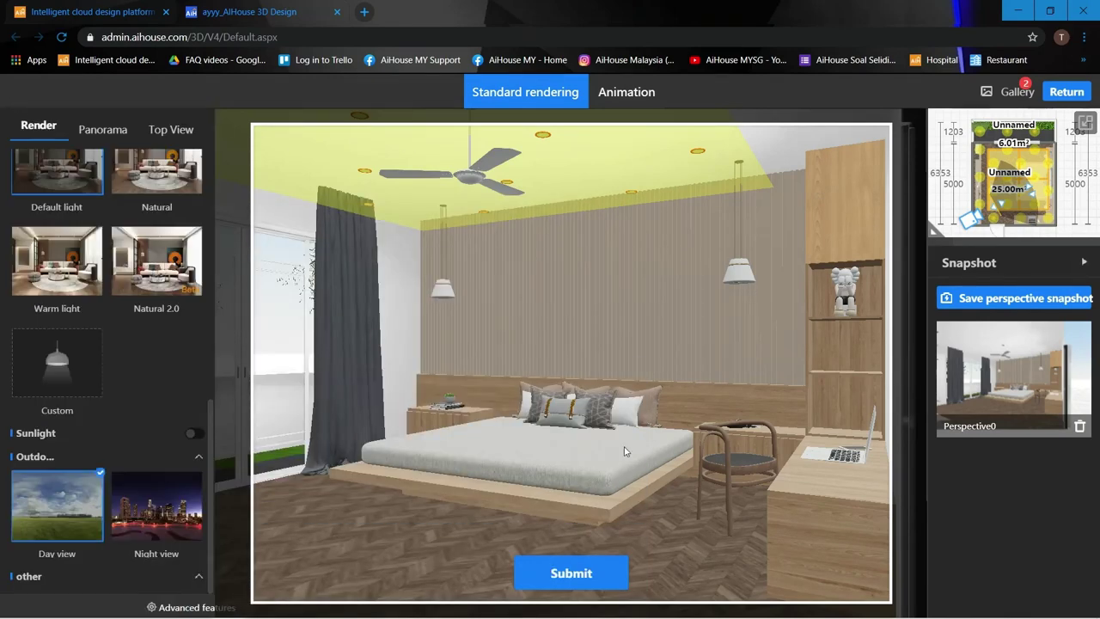
click(582, 577)
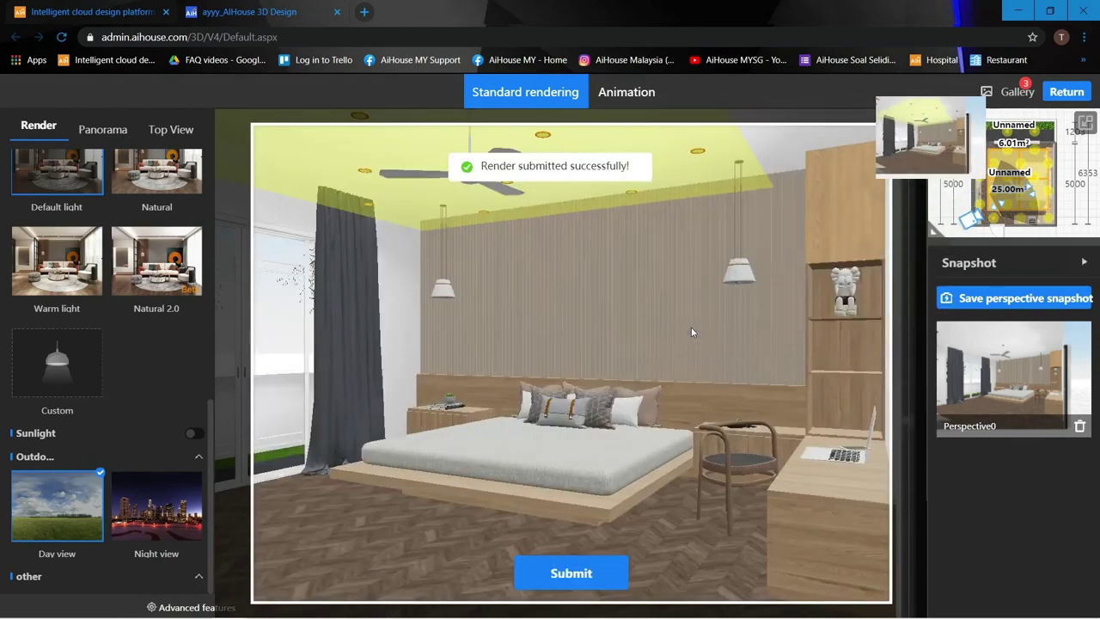